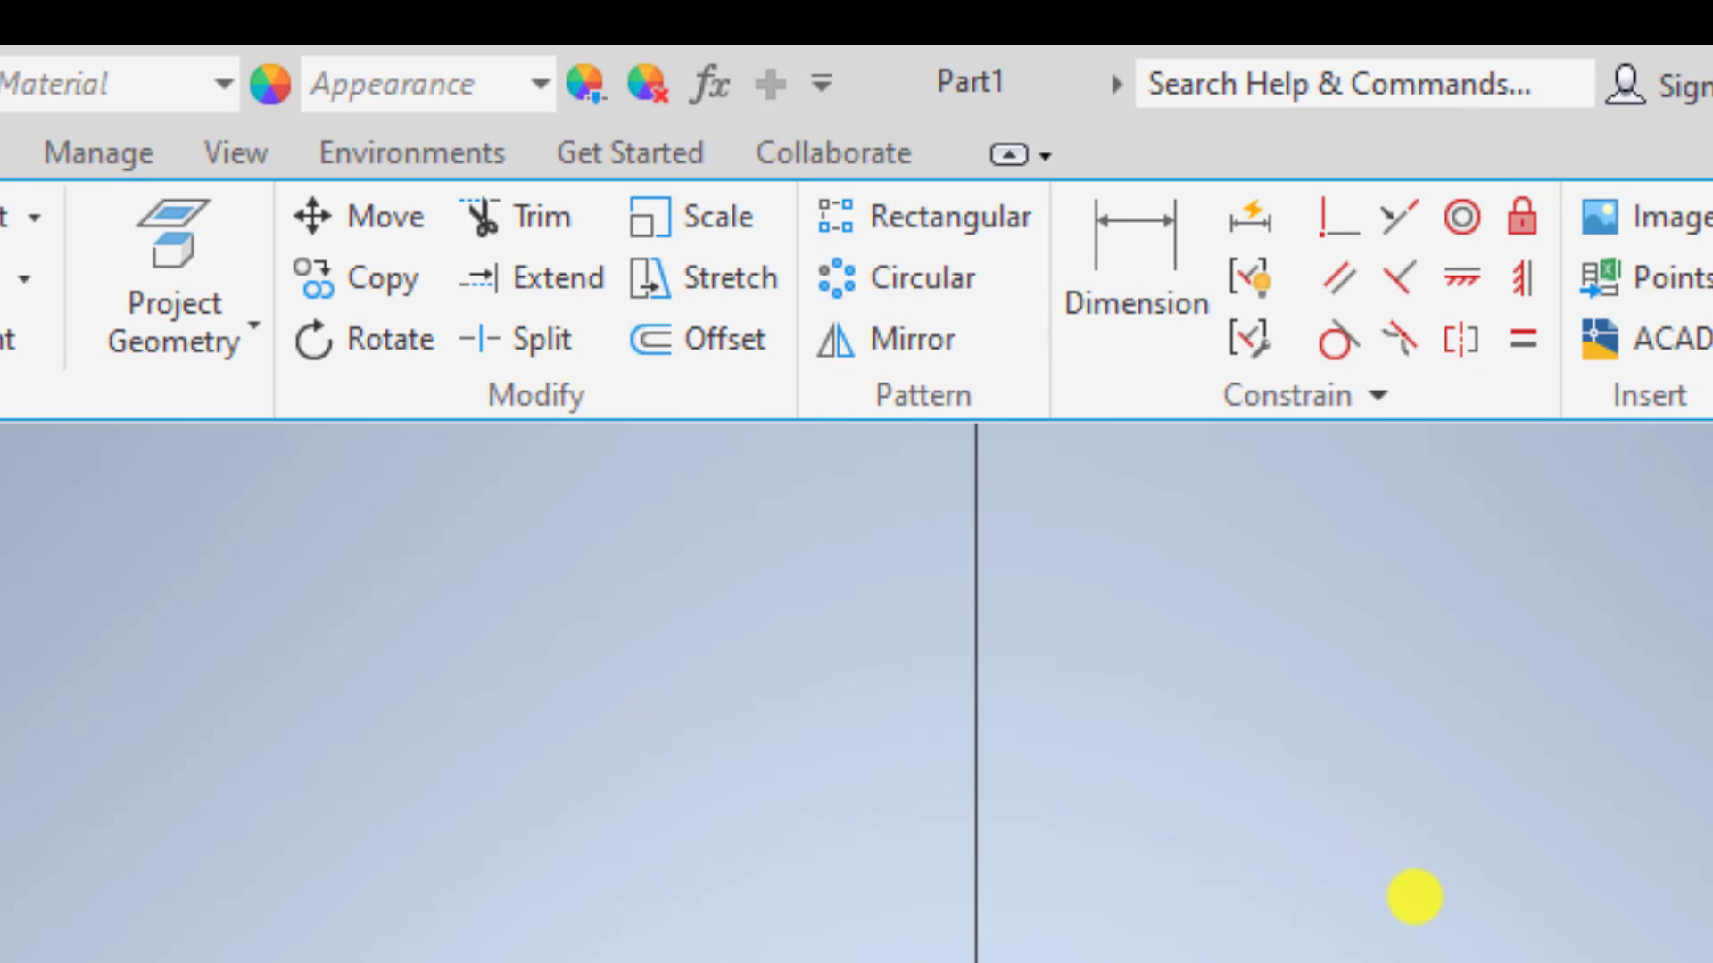
Step: Draw a circle about 4.1 mm in diameter, centred about 5.1 mm right of and 3.9 mm above the origin
{"action": "mouse_move", "coordinate": [1378, 910]}
{"action": "middle_mouse_down"}
{"action": "mouse_move", "coordinate": [883, 962]}
{"action": "mouse_move", "coordinate": [357, 962]}
{"action": "middle_mouse_up"}
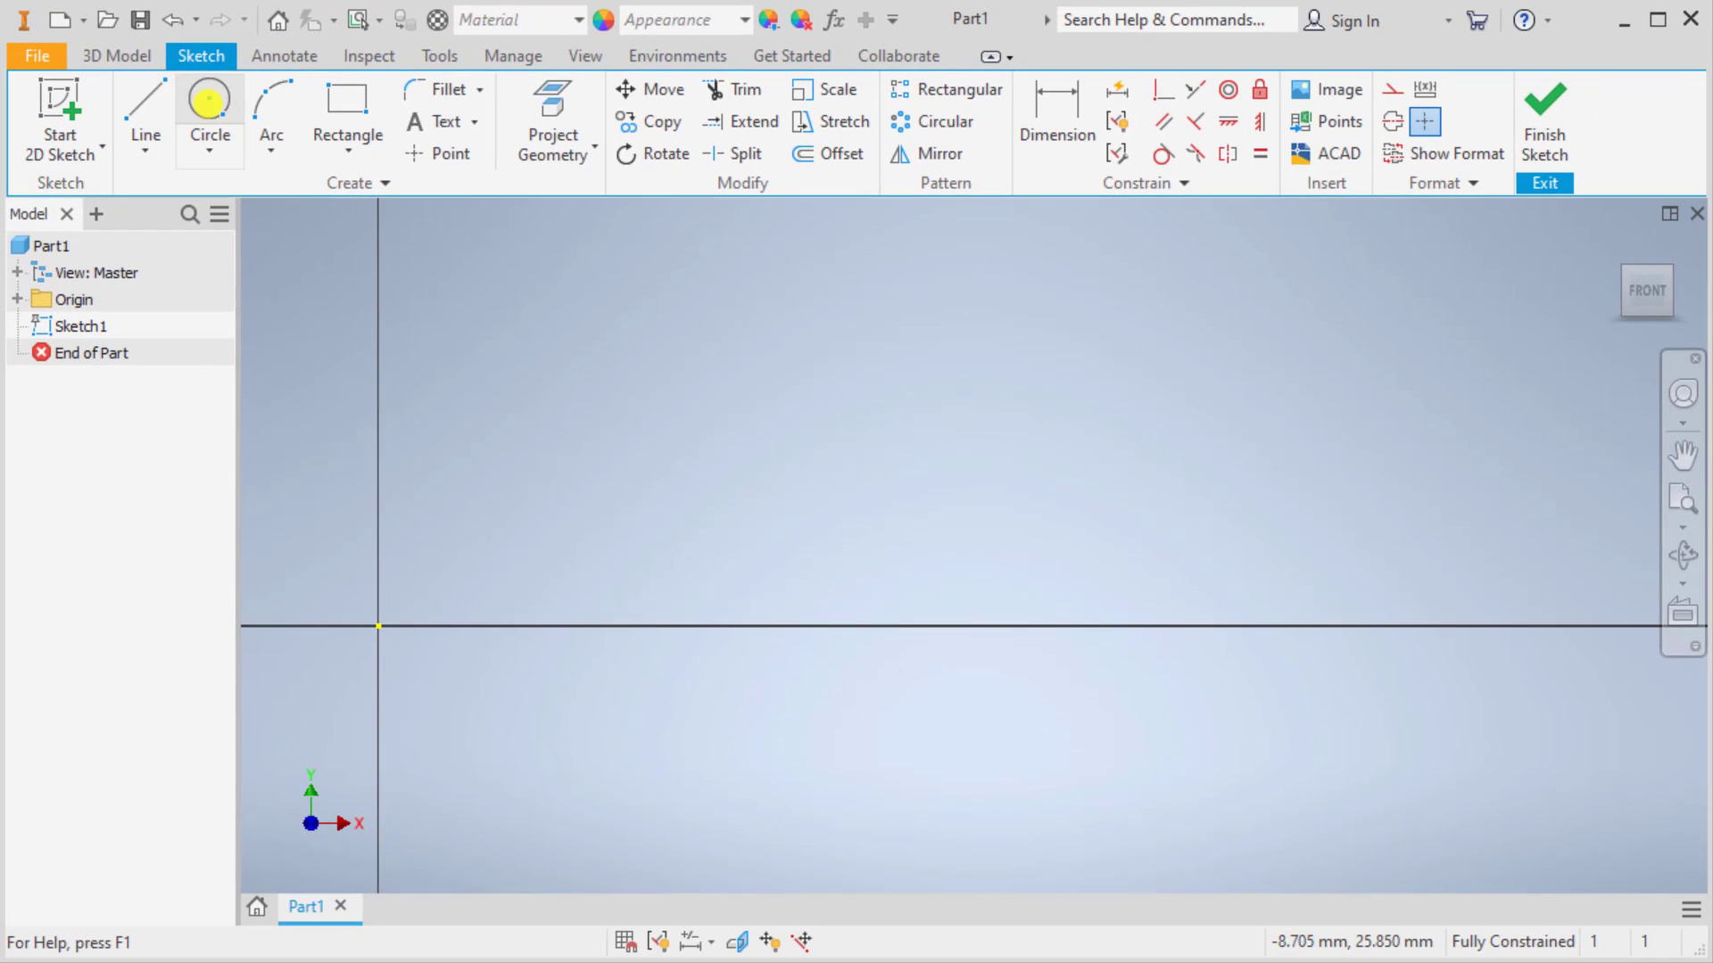
{"action": "left_click", "coordinate": [206, 98]}
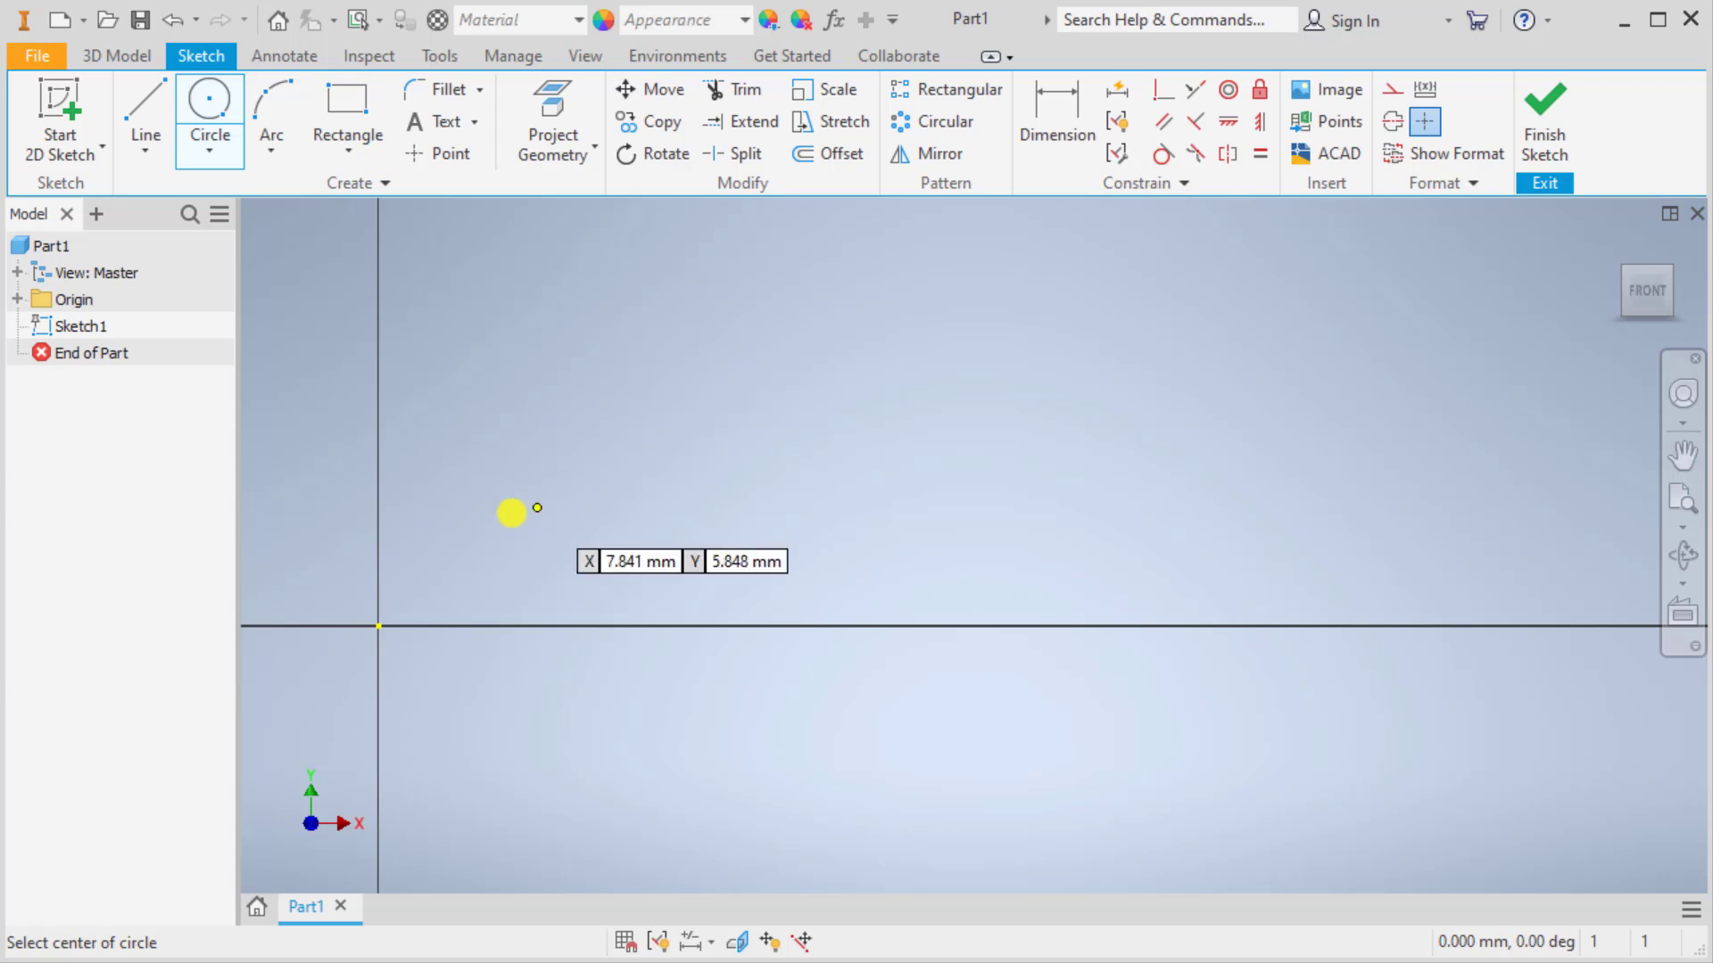
{"action": "left_click", "coordinate": [482, 547]}
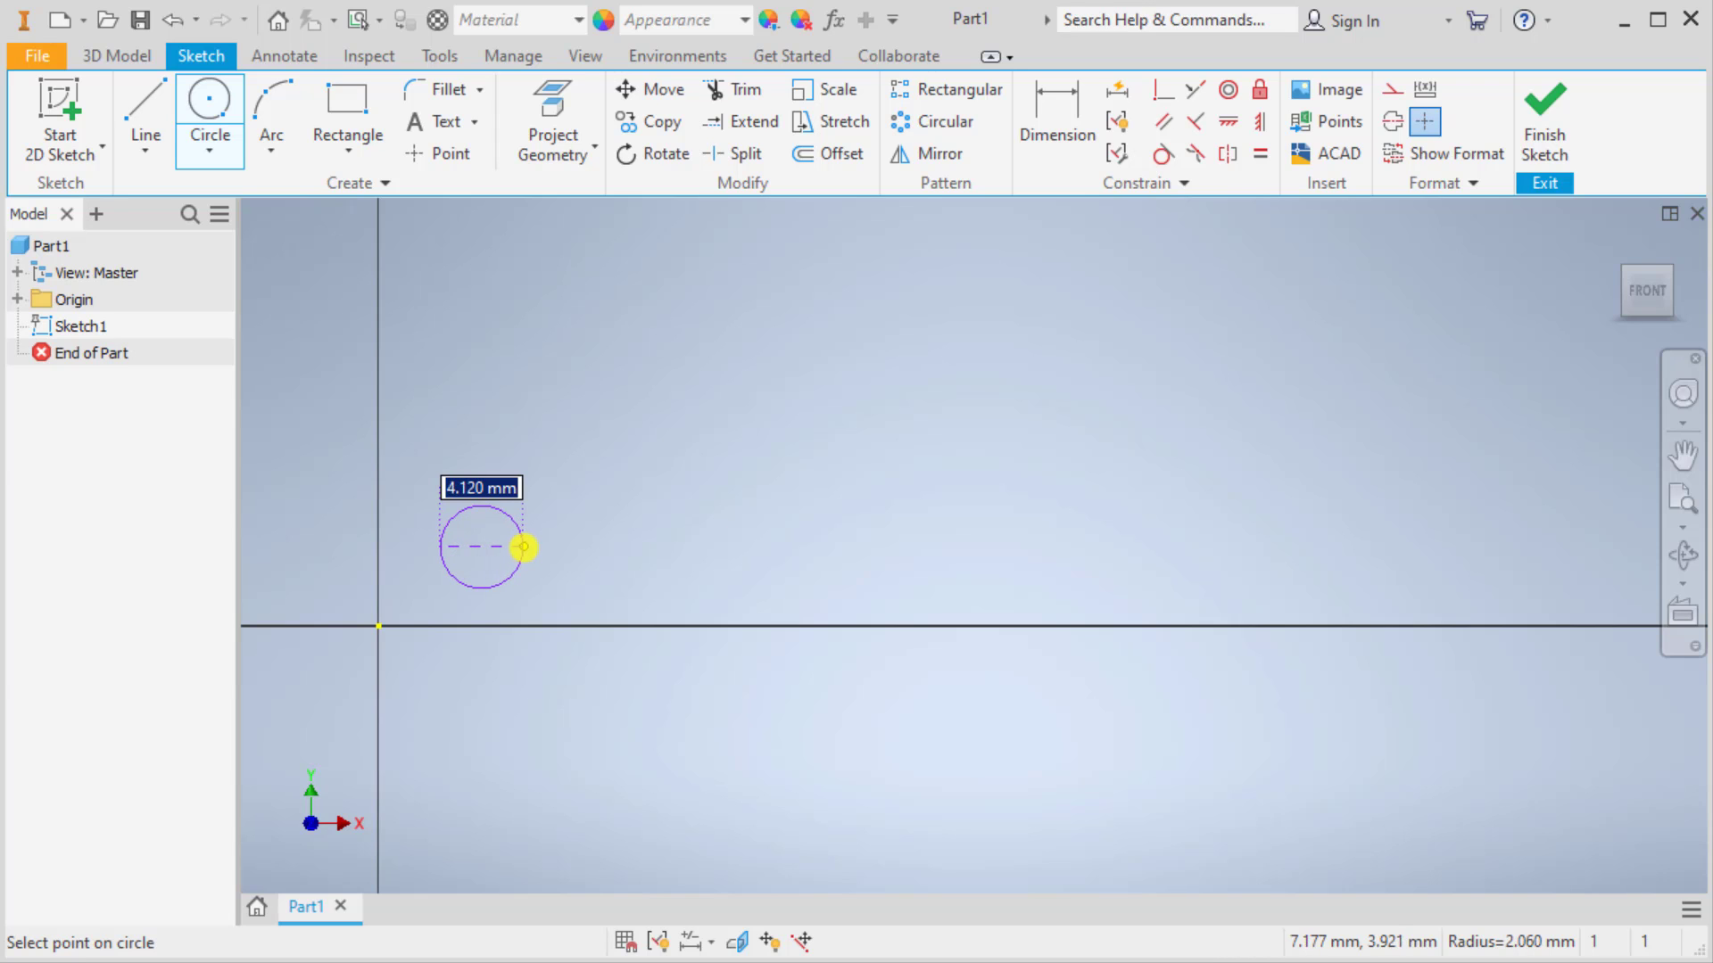
{"action": "left_click", "coordinate": [523, 547]}
{"action": "right_click", "coordinate": [756, 399]}
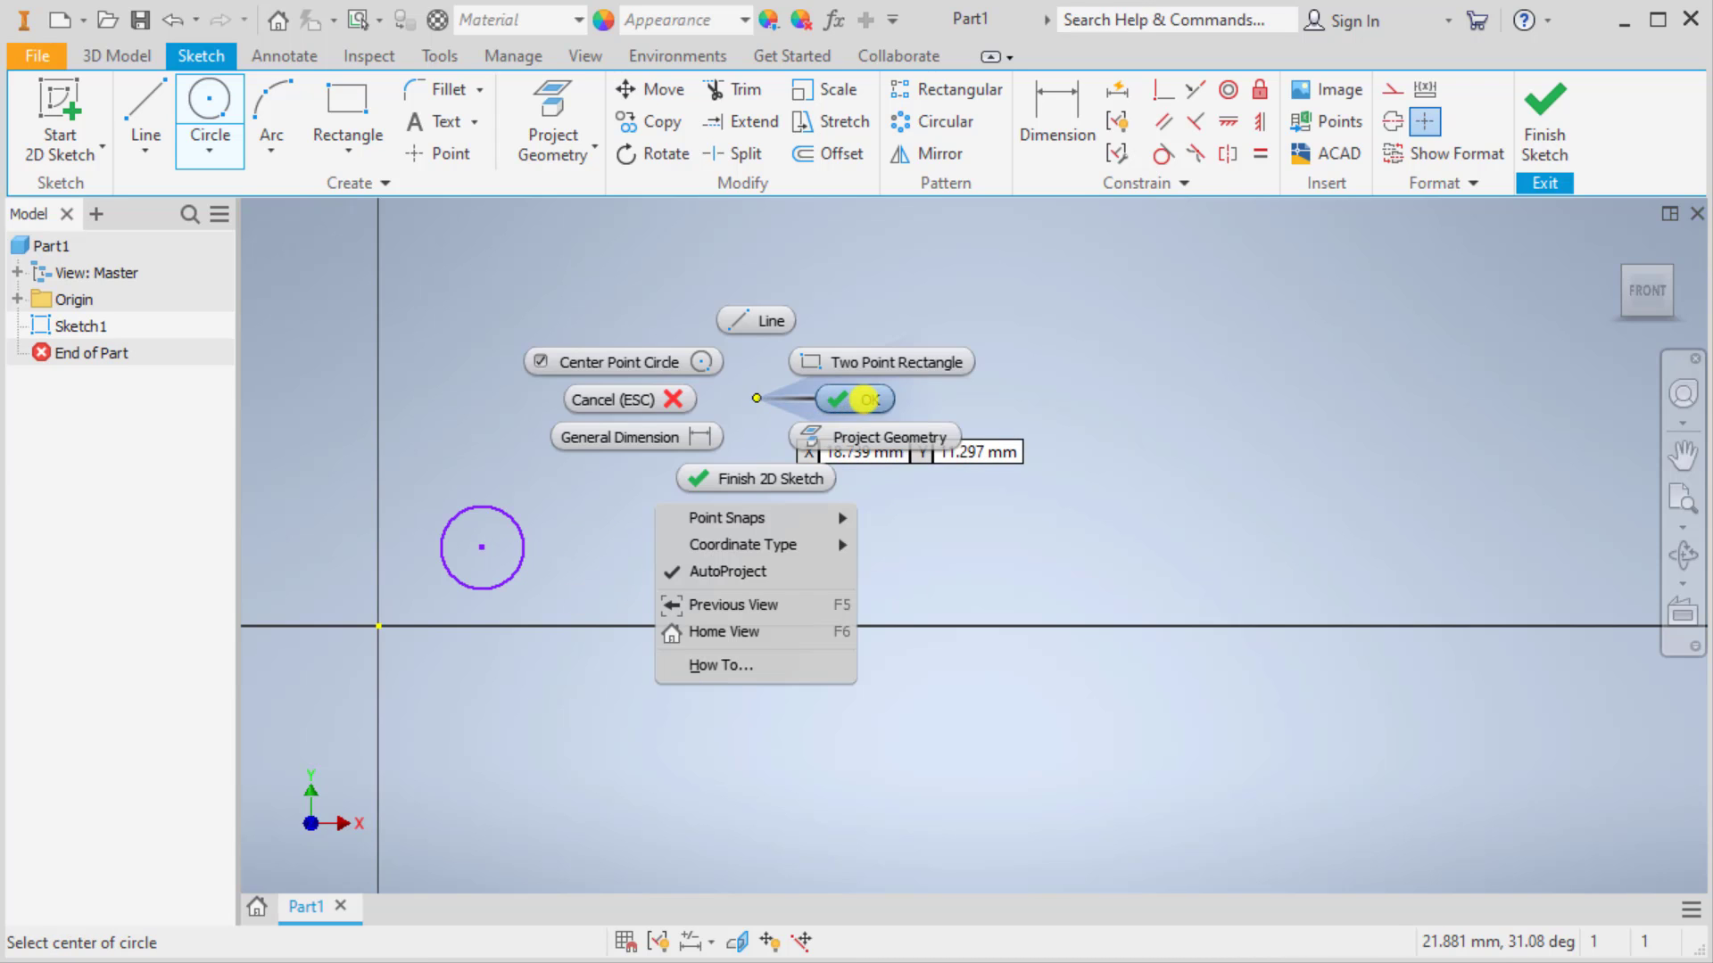
{"action": "left_click", "coordinate": [862, 399]}
Step: Draw a four-line square inscribed in the circle, with its corners on the circle's quadrant points
{"action": "left_click", "coordinate": [145, 111]}
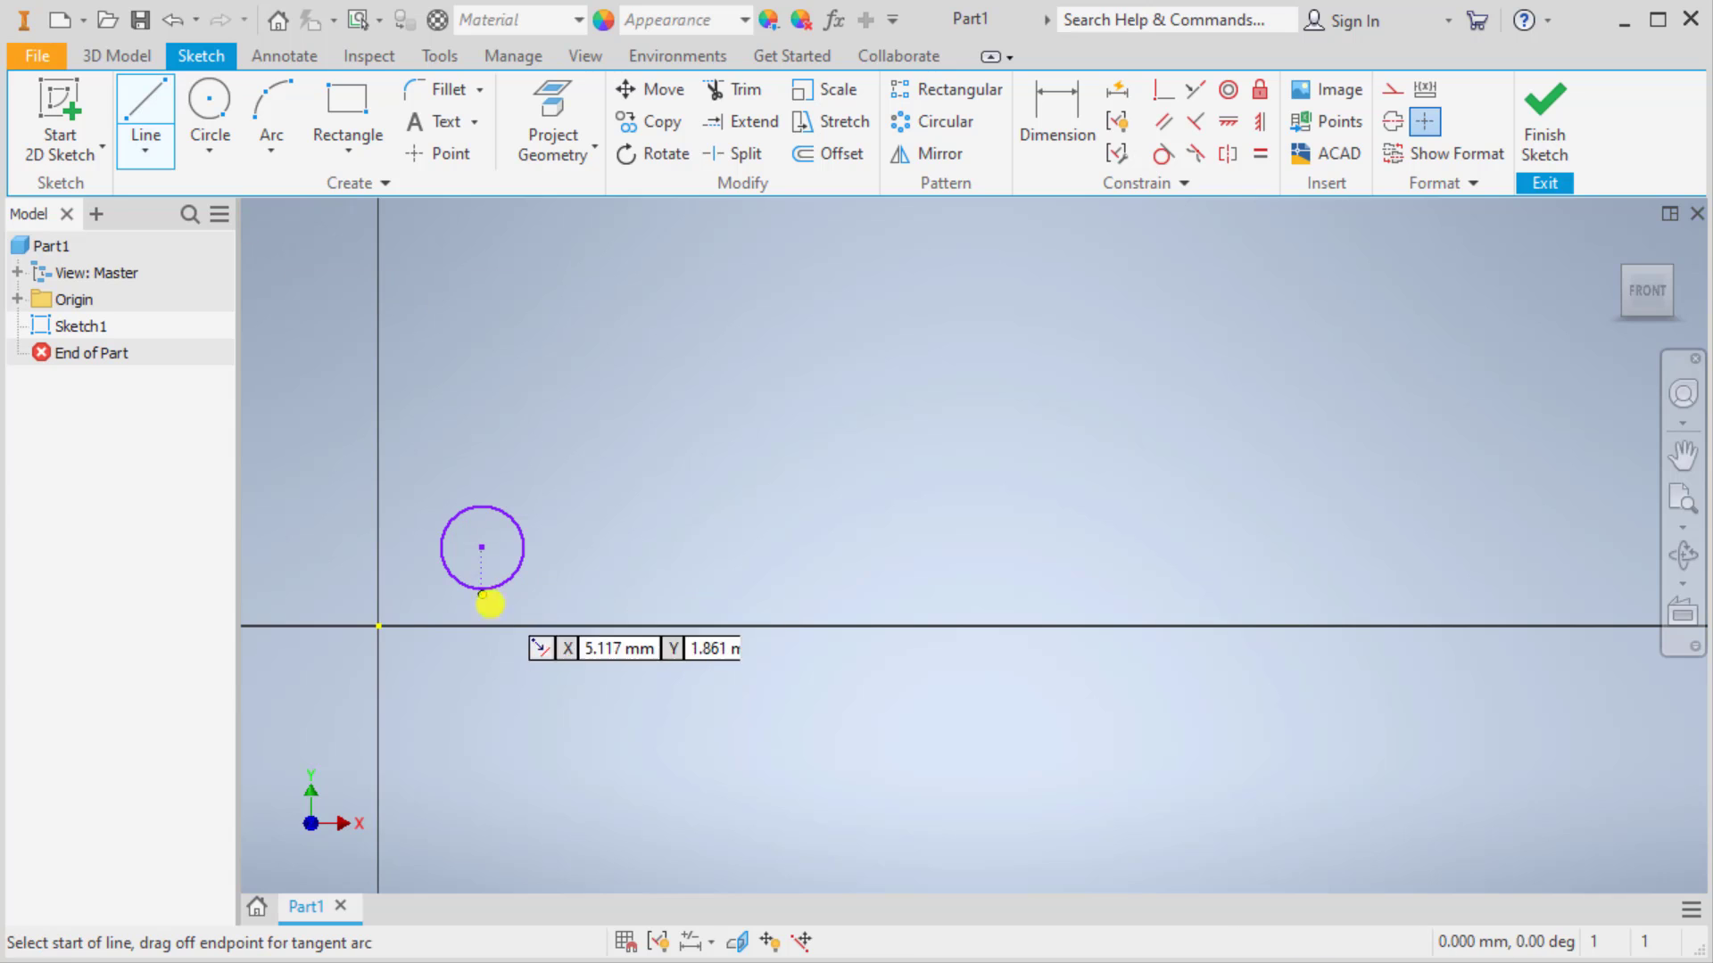
{"action": "left_click", "coordinate": [478, 515]}
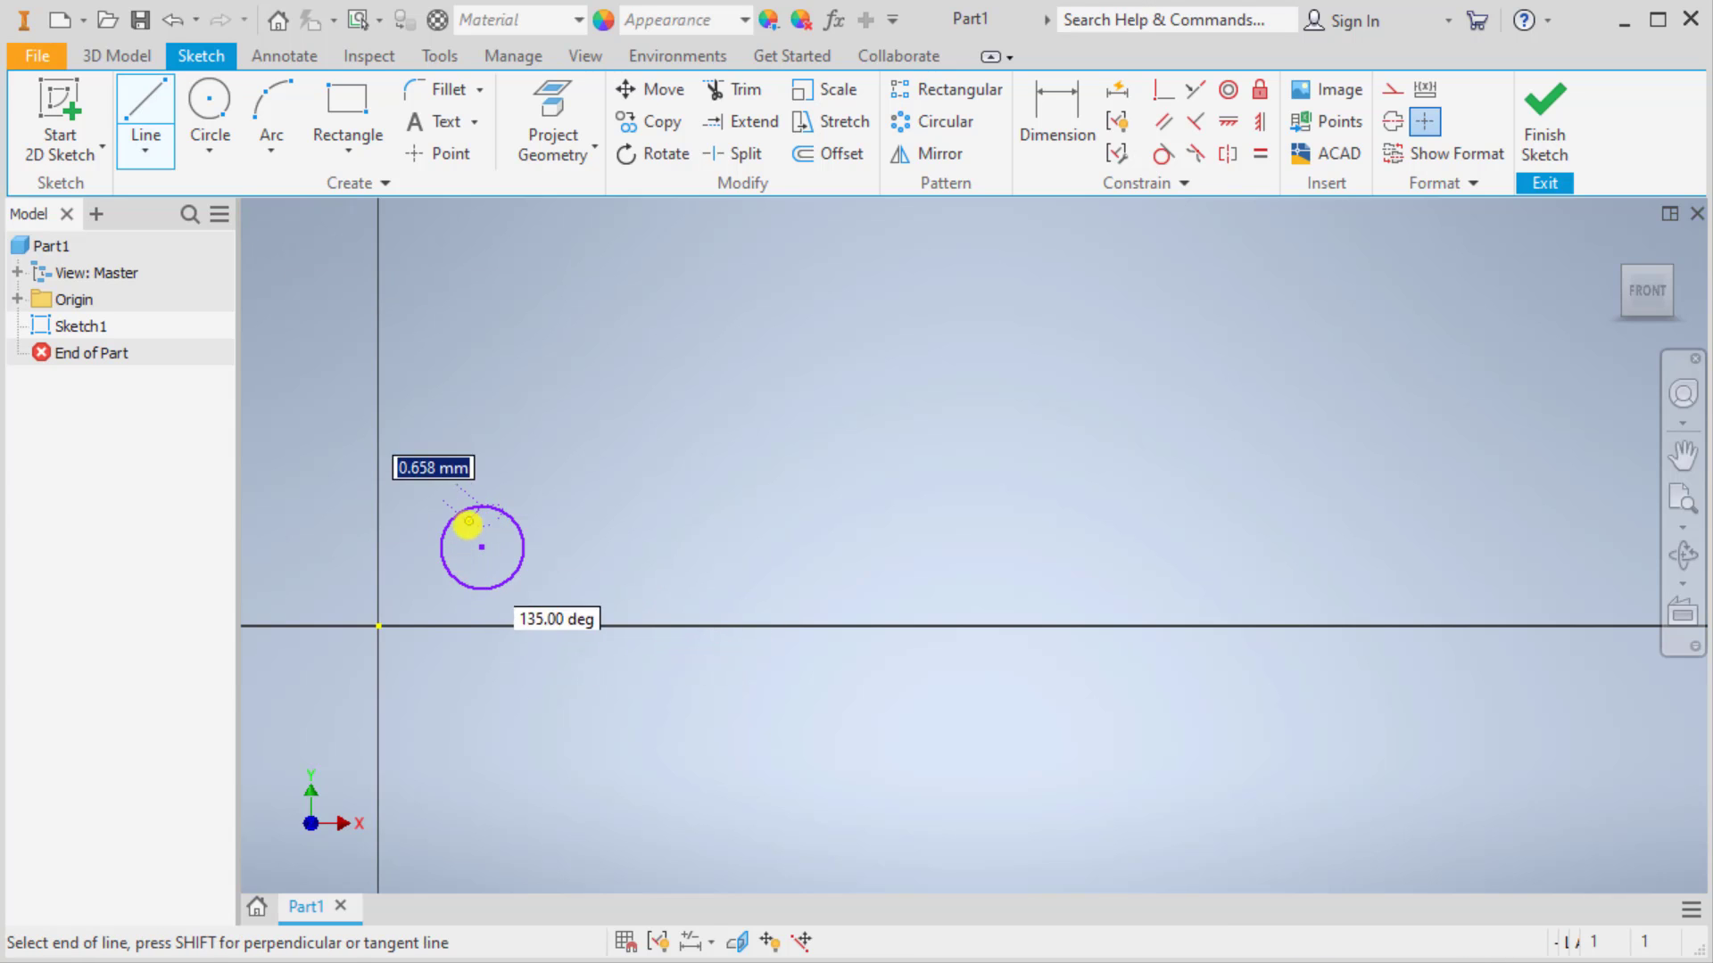
{"action": "double_click", "coordinate": [440, 546]}
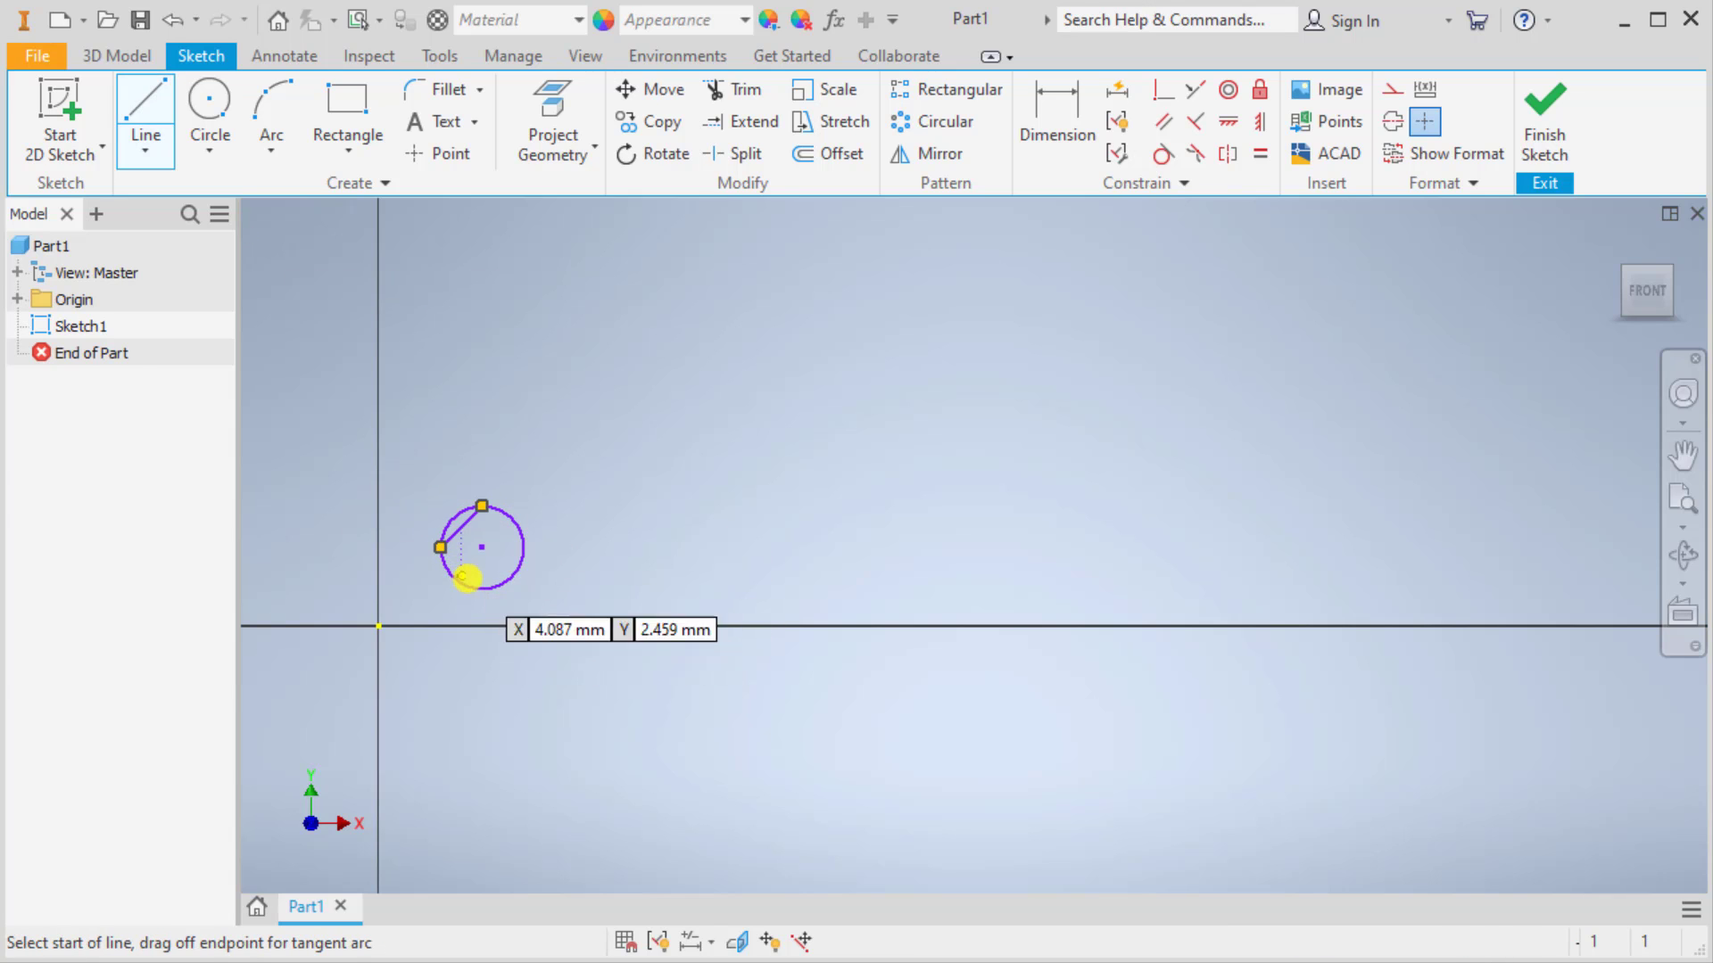
{"action": "left_click", "coordinate": [441, 545]}
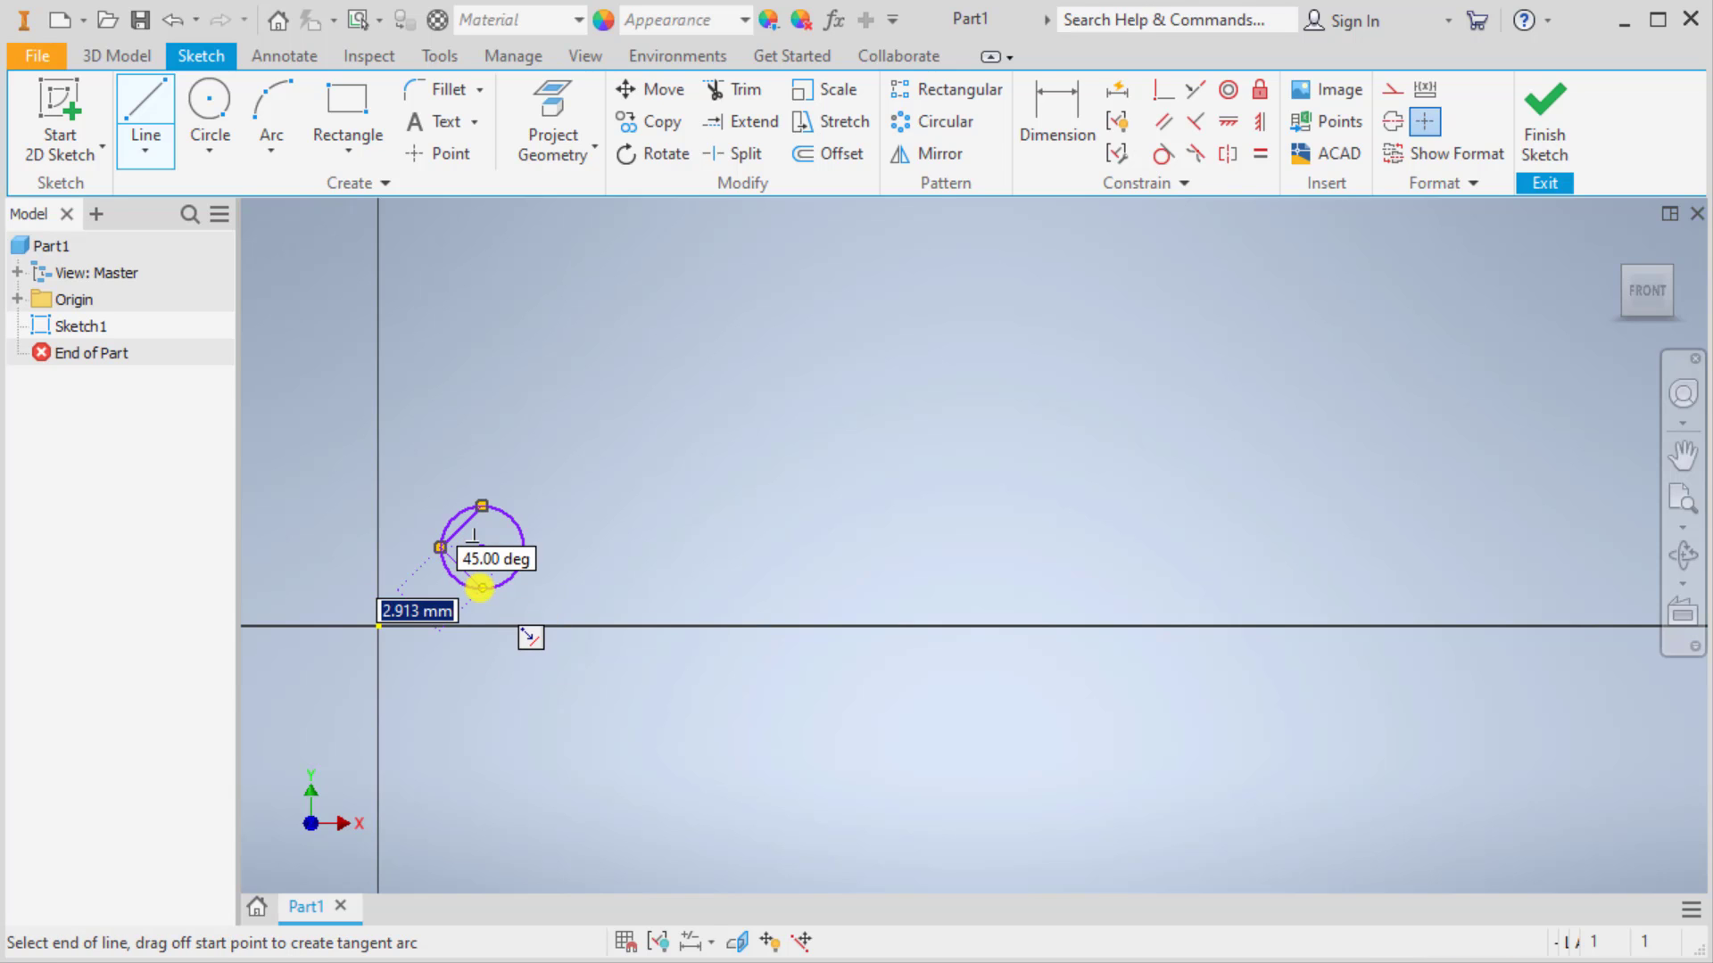
{"action": "double_click", "coordinate": [482, 587]}
{"action": "left_click", "coordinate": [482, 587]}
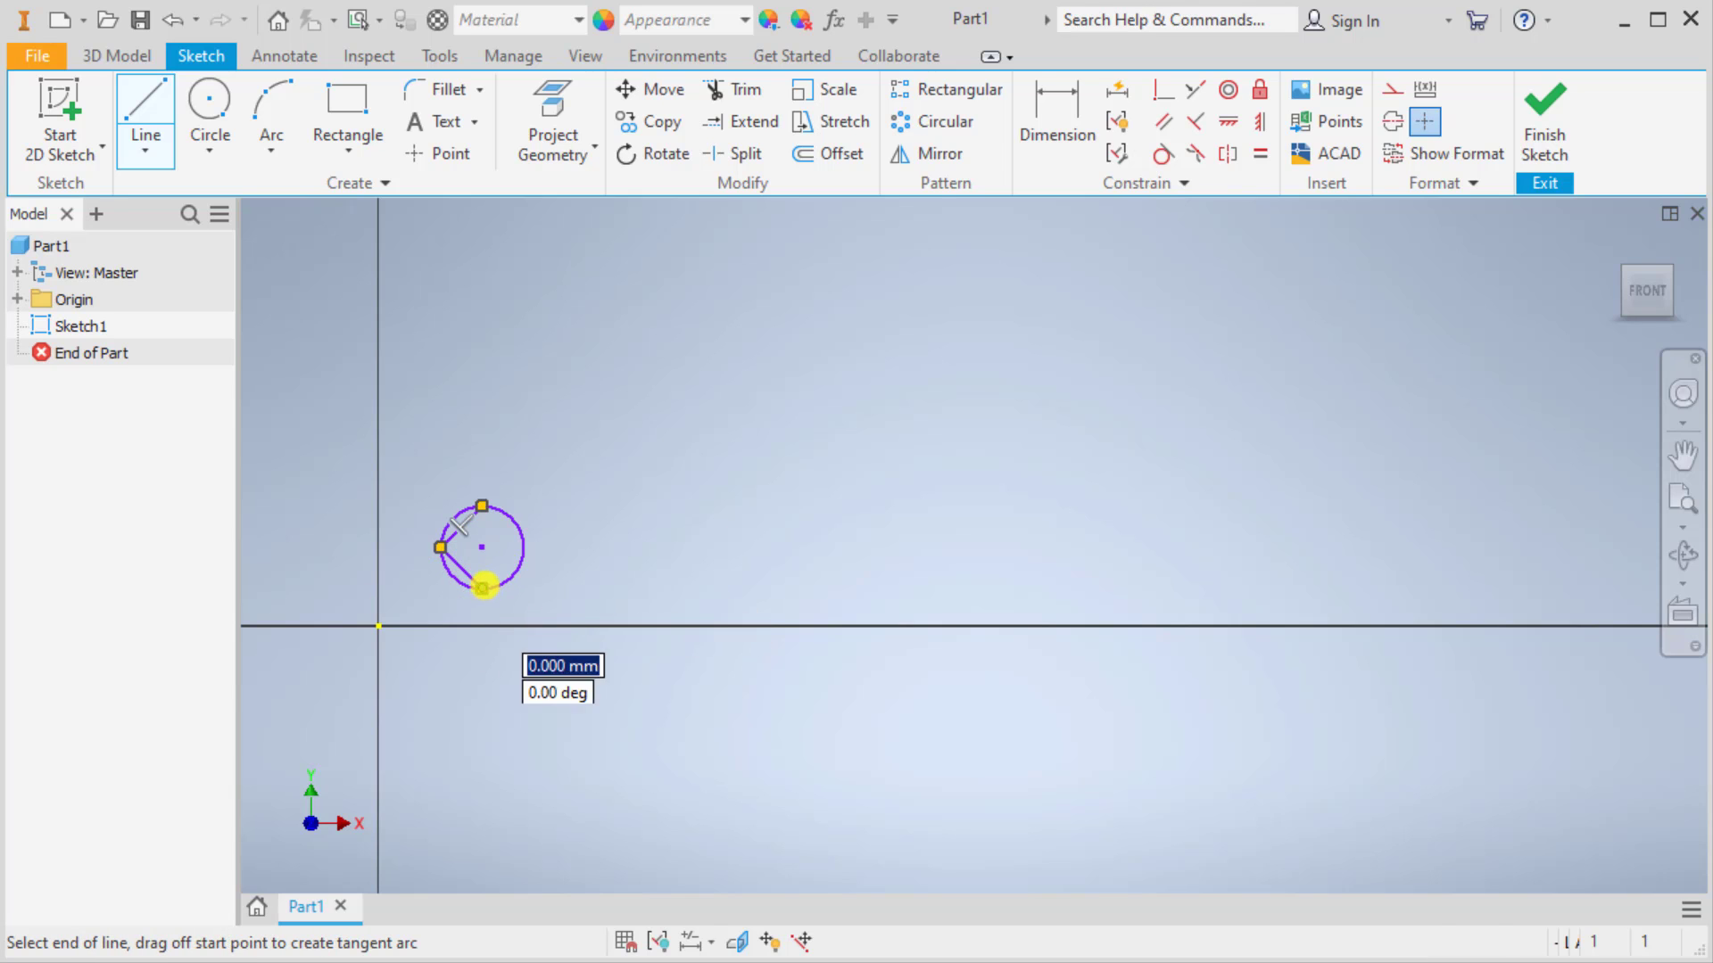
{"action": "double_click", "coordinate": [523, 546]}
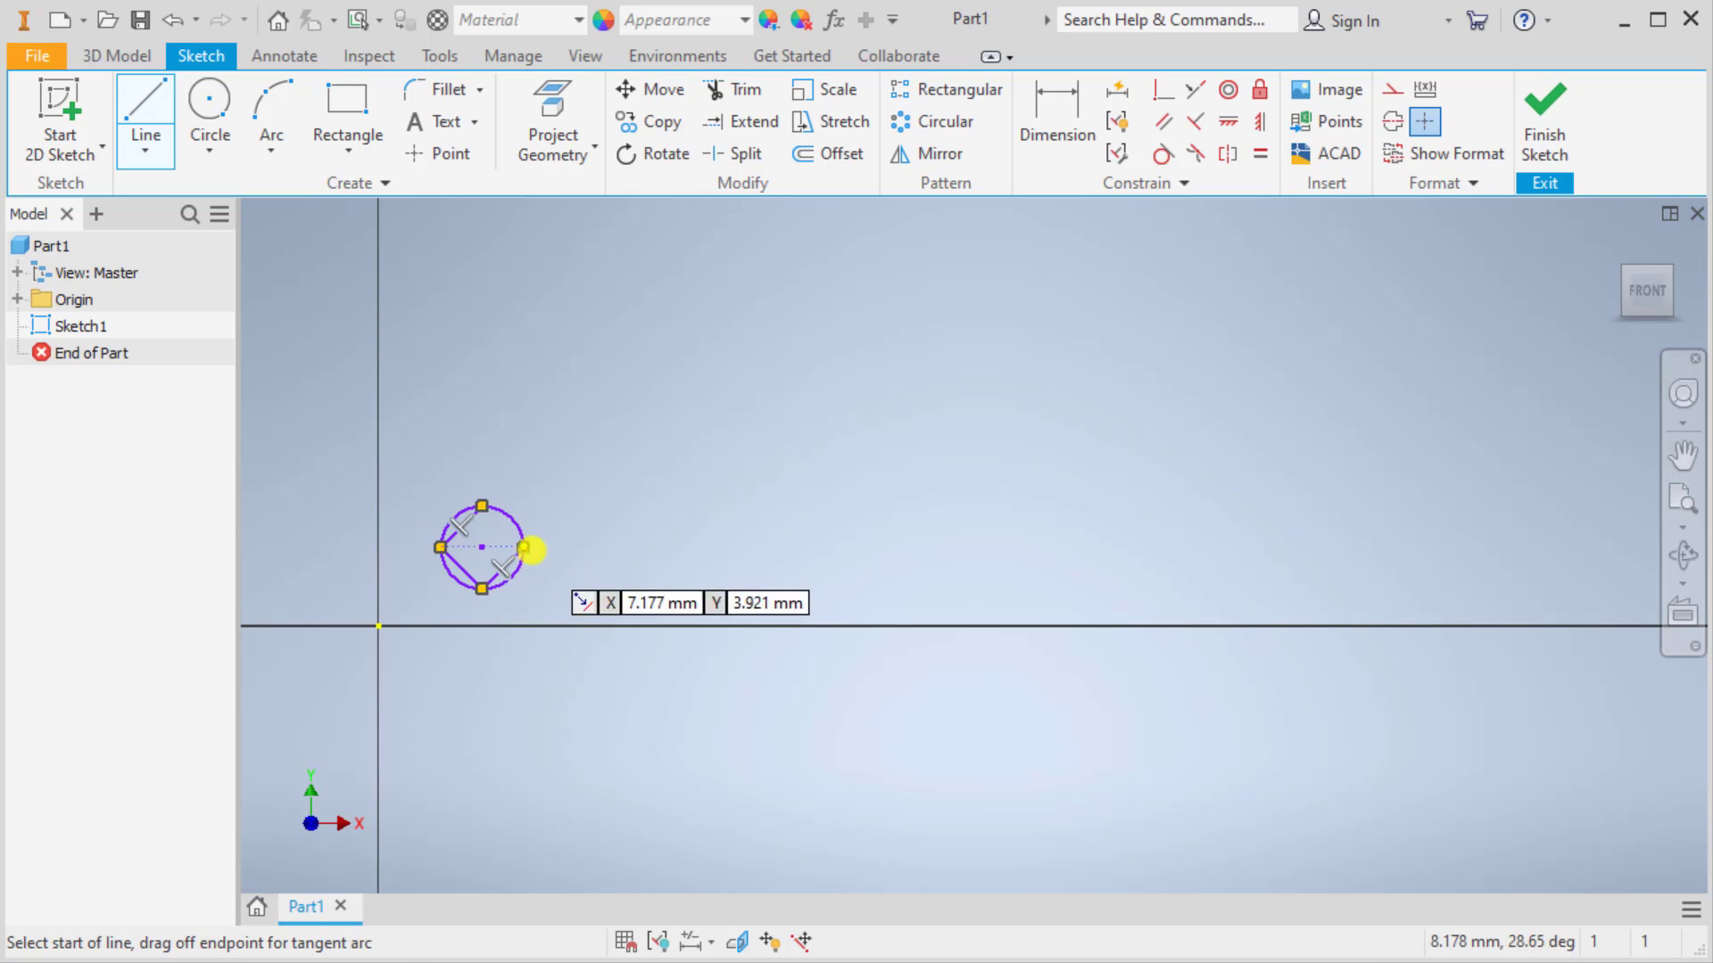
{"action": "left_click", "coordinate": [522, 546]}
{"action": "double_click", "coordinate": [482, 505]}
{"action": "right_click", "coordinate": [592, 333]}
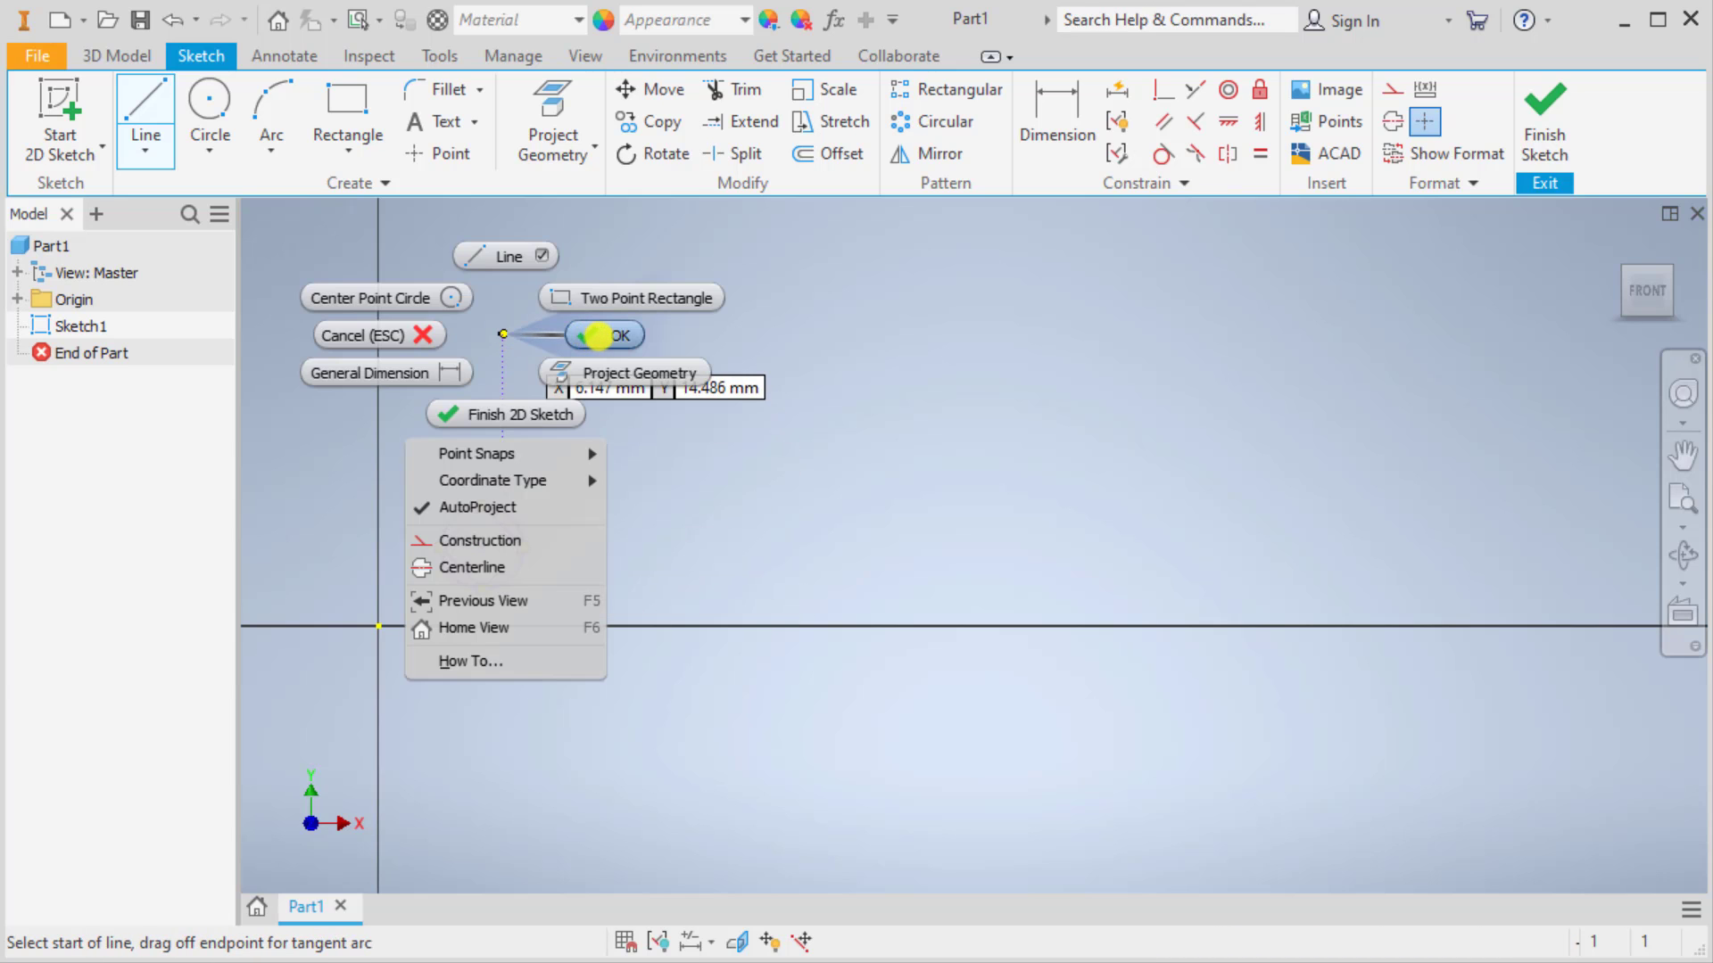
{"action": "key", "text": "Escape"}
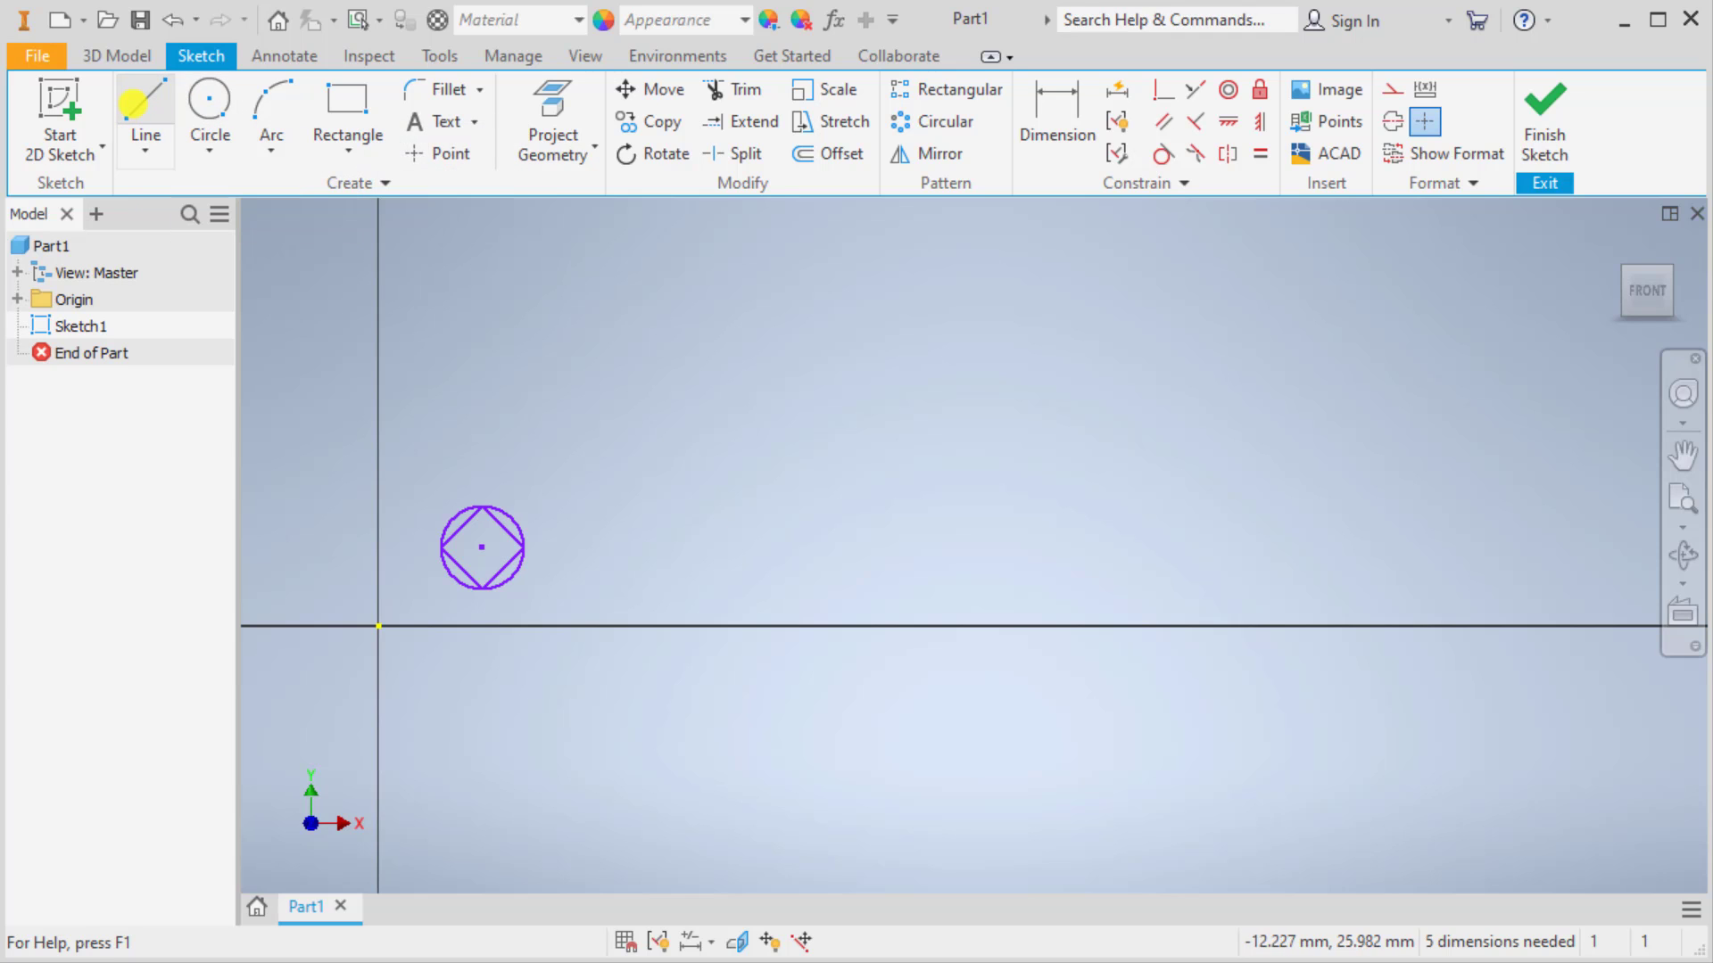
Step: Draw a horizontal line about 8 mm long to the right and a vertical line about 5.9 mm long upward from the circle's centre
{"action": "left_click", "coordinate": [142, 105]}
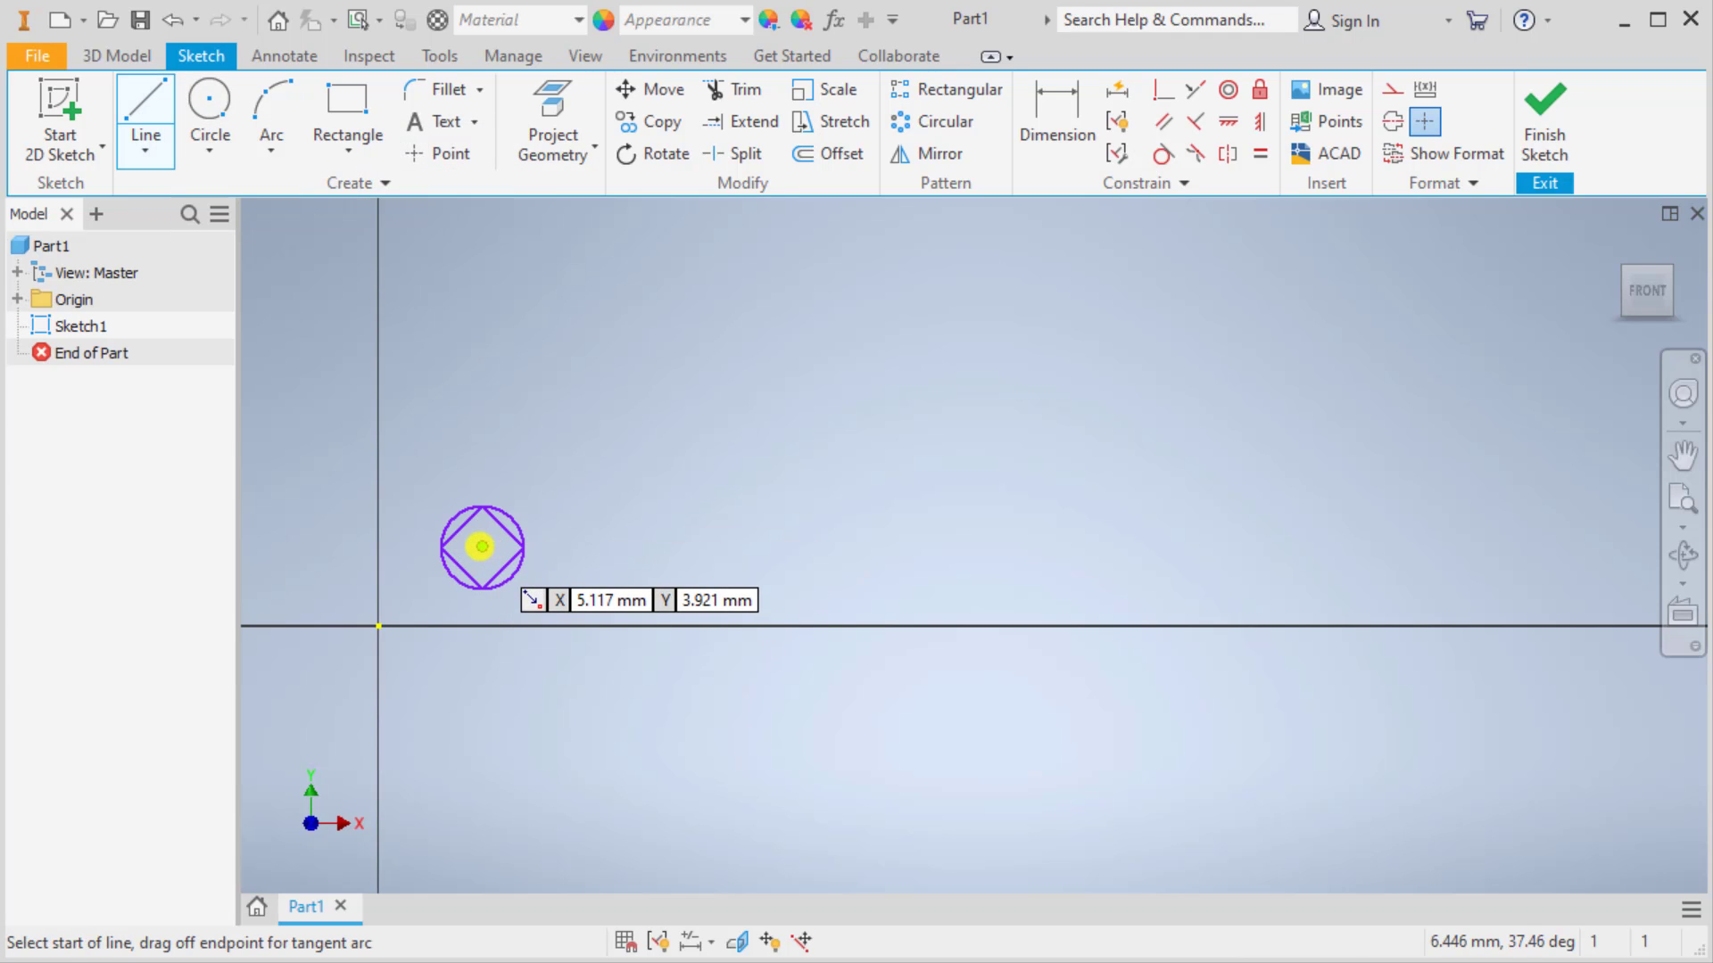
{"action": "left_click", "coordinate": [481, 546]}
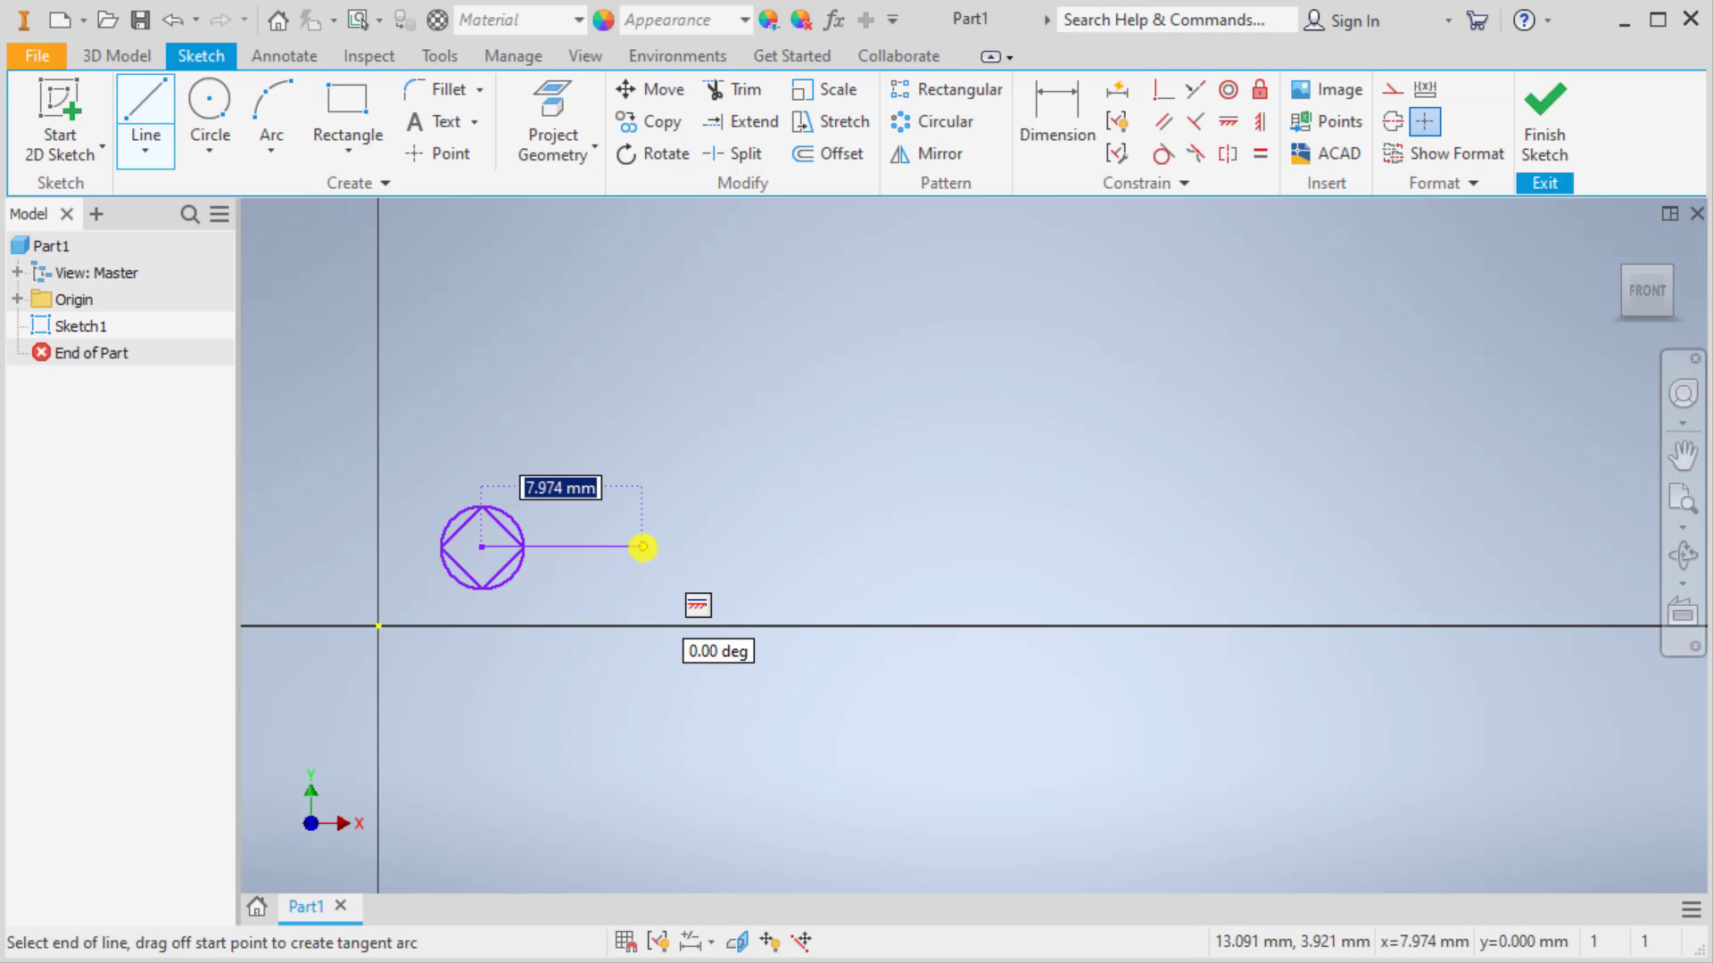
{"action": "left_click", "coordinate": [642, 546]}
{"action": "right_click", "coordinate": [638, 504]}
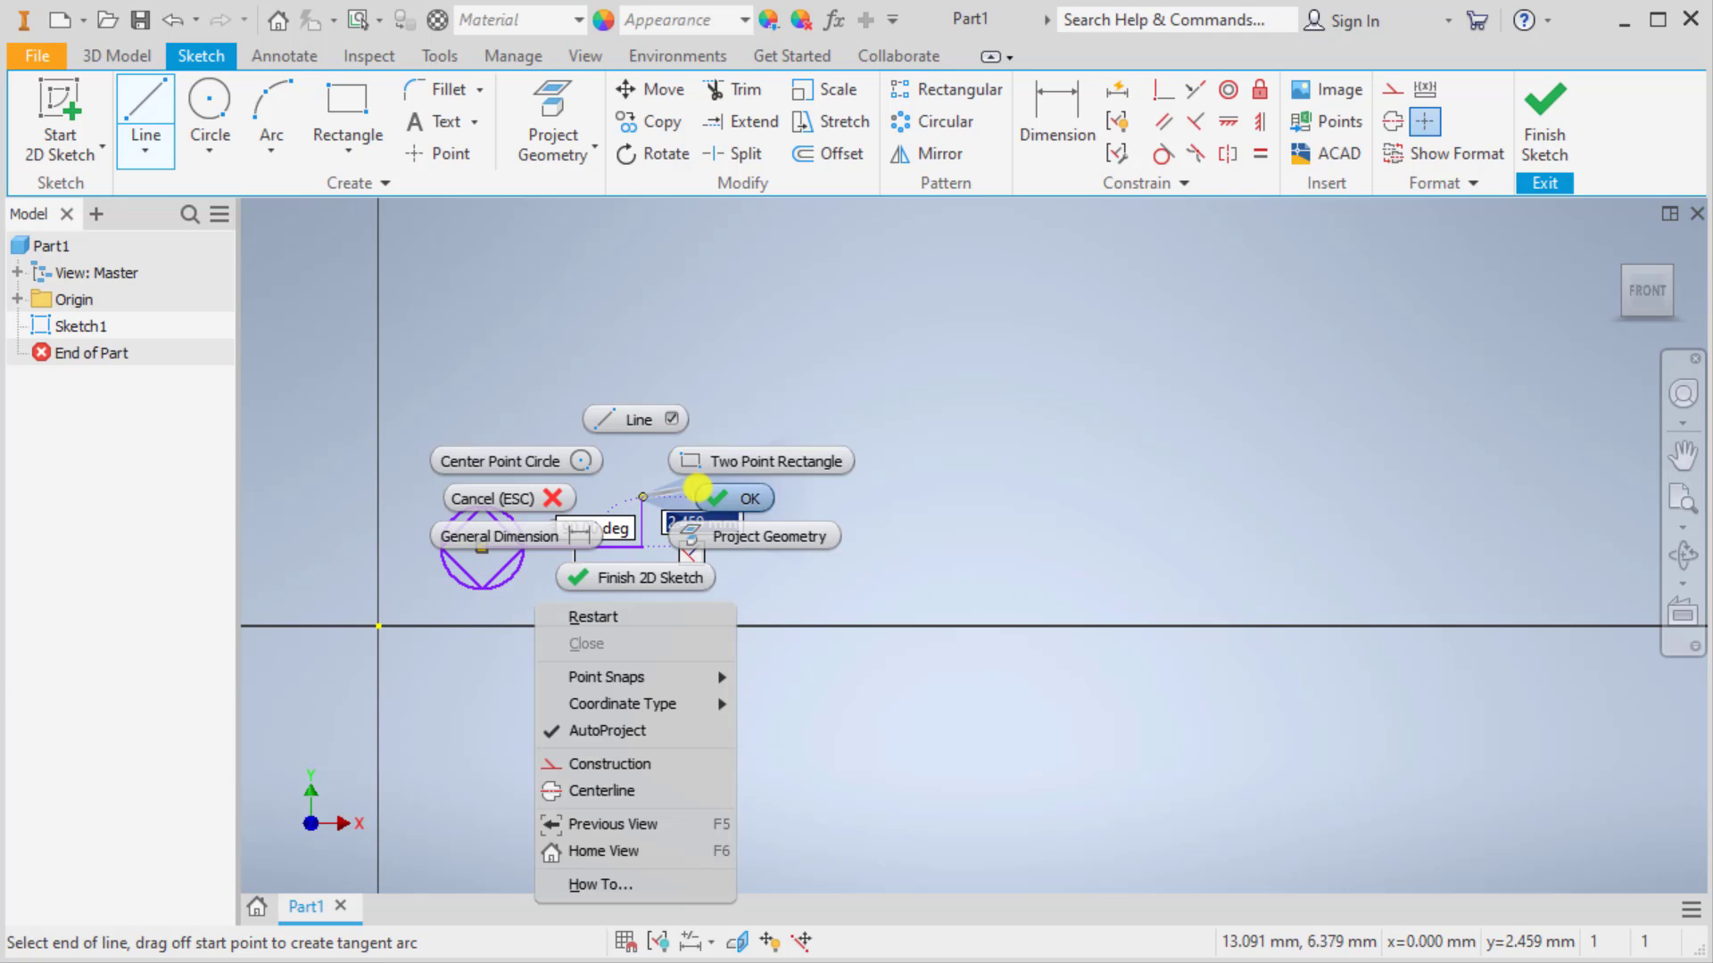
{"action": "left_click", "coordinate": [740, 497]}
{"action": "left_click", "coordinate": [482, 547]}
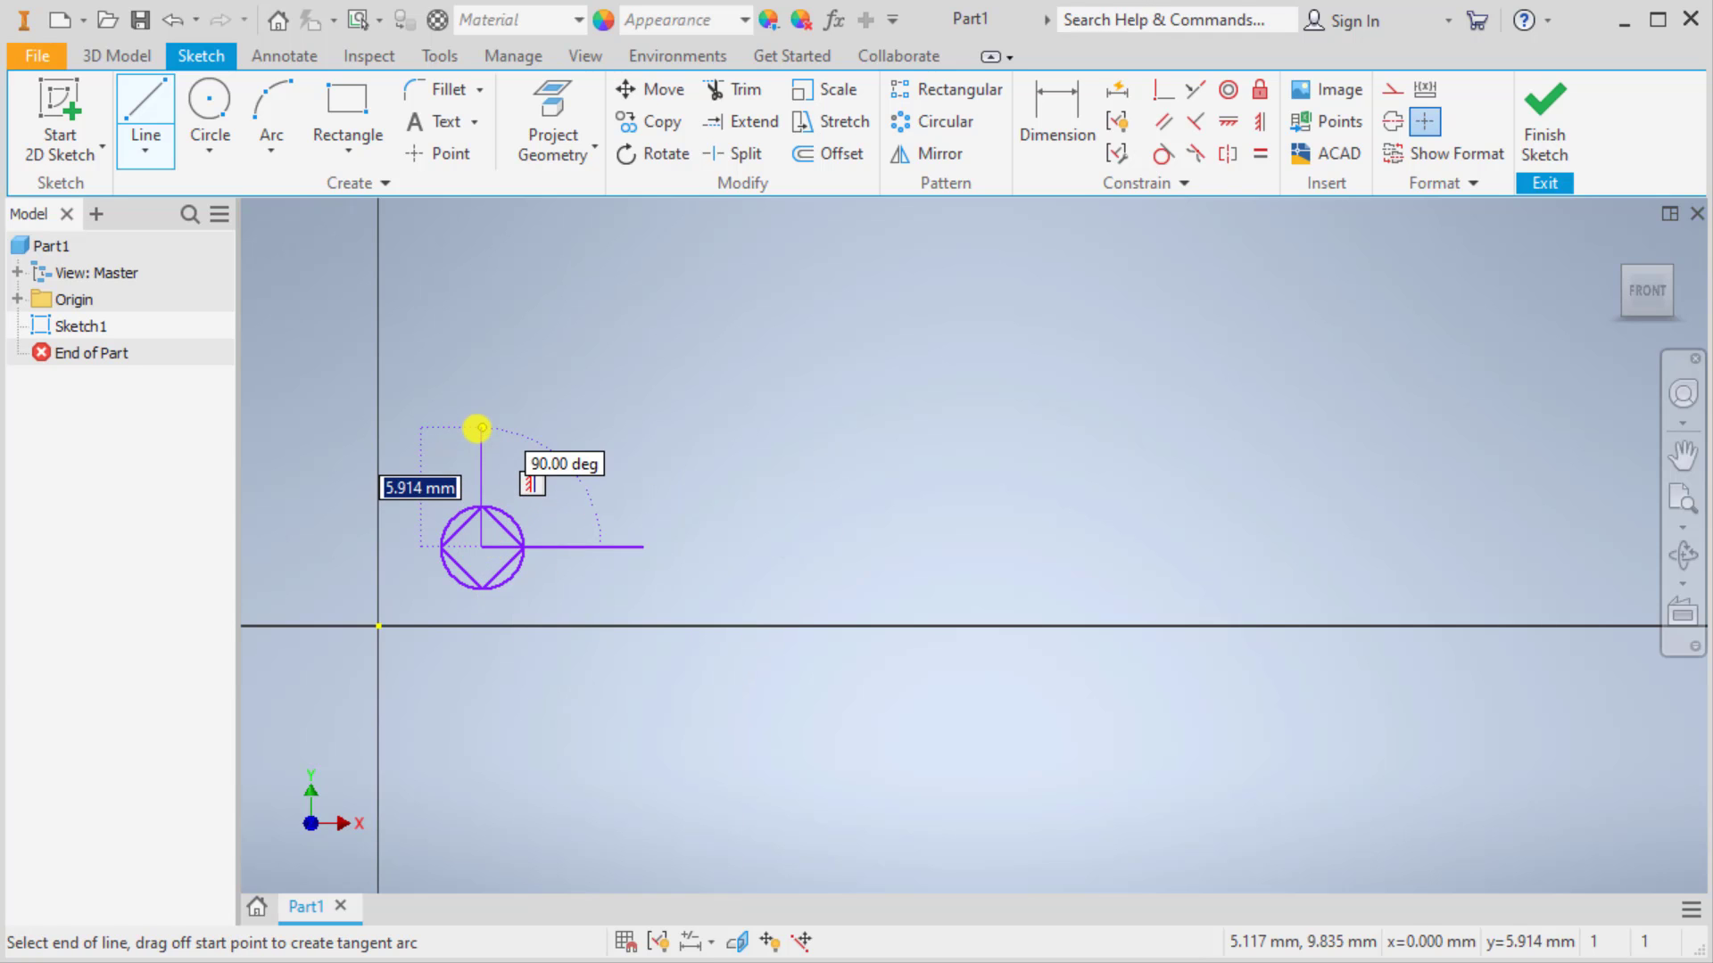
{"action": "right_click", "coordinate": [504, 403]}
{"action": "left_click", "coordinate": [602, 394]}
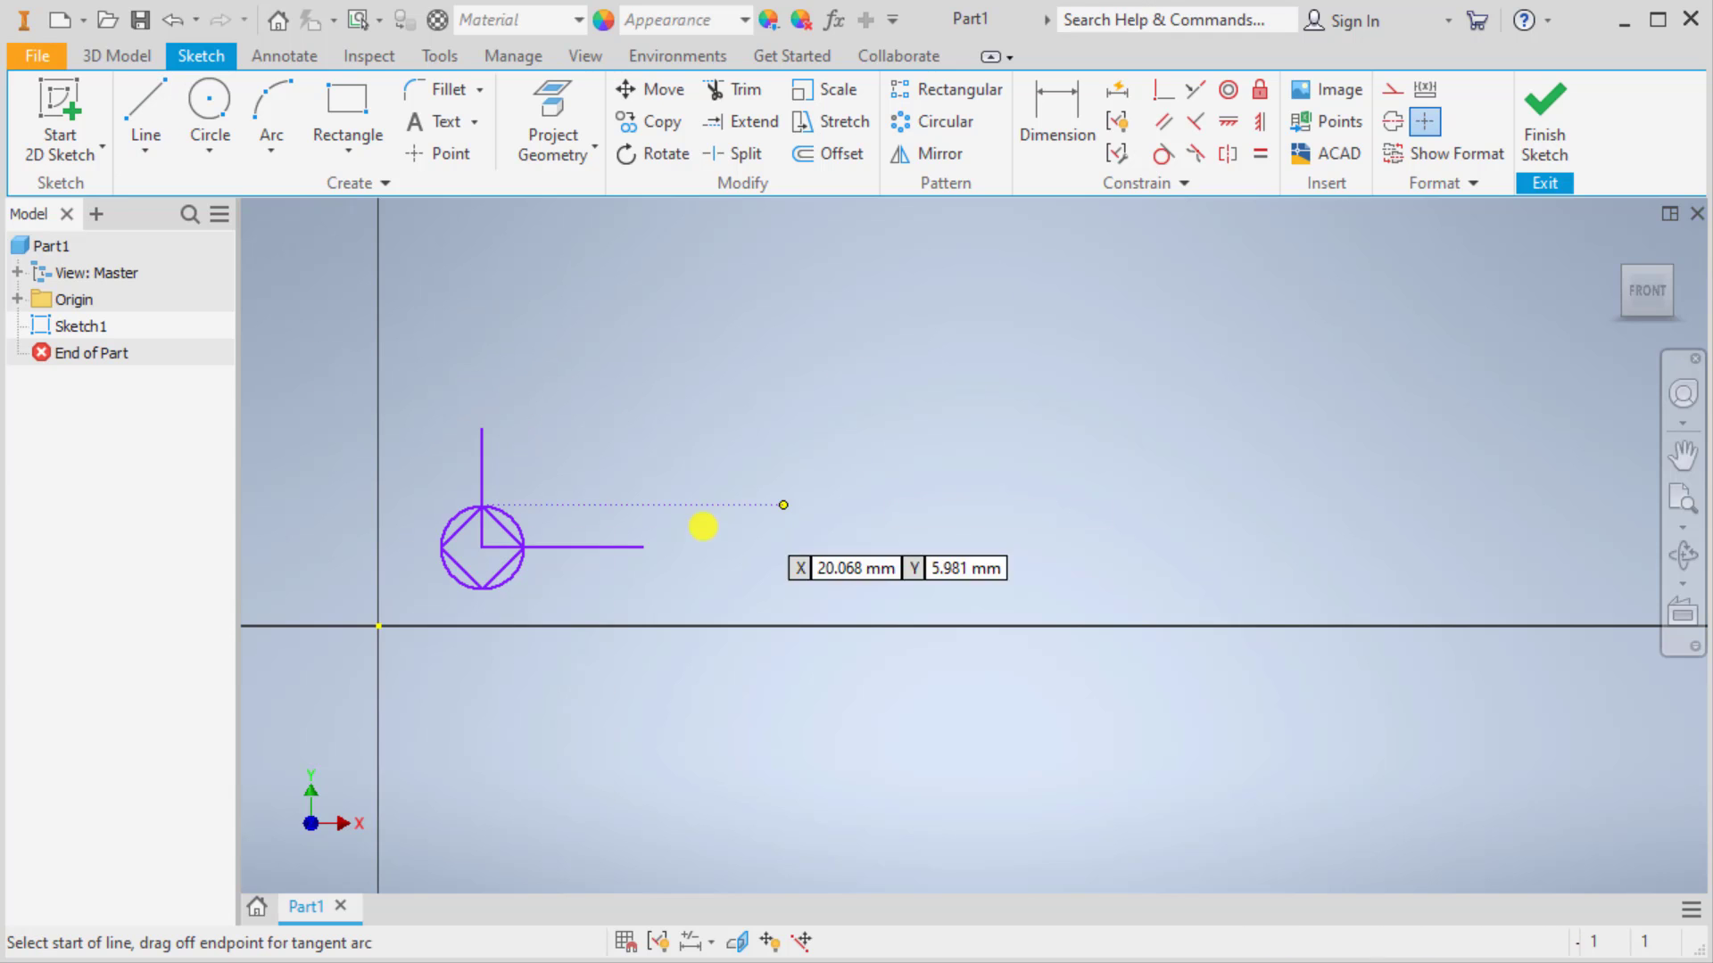
{"action": "key", "text": "Escape"}
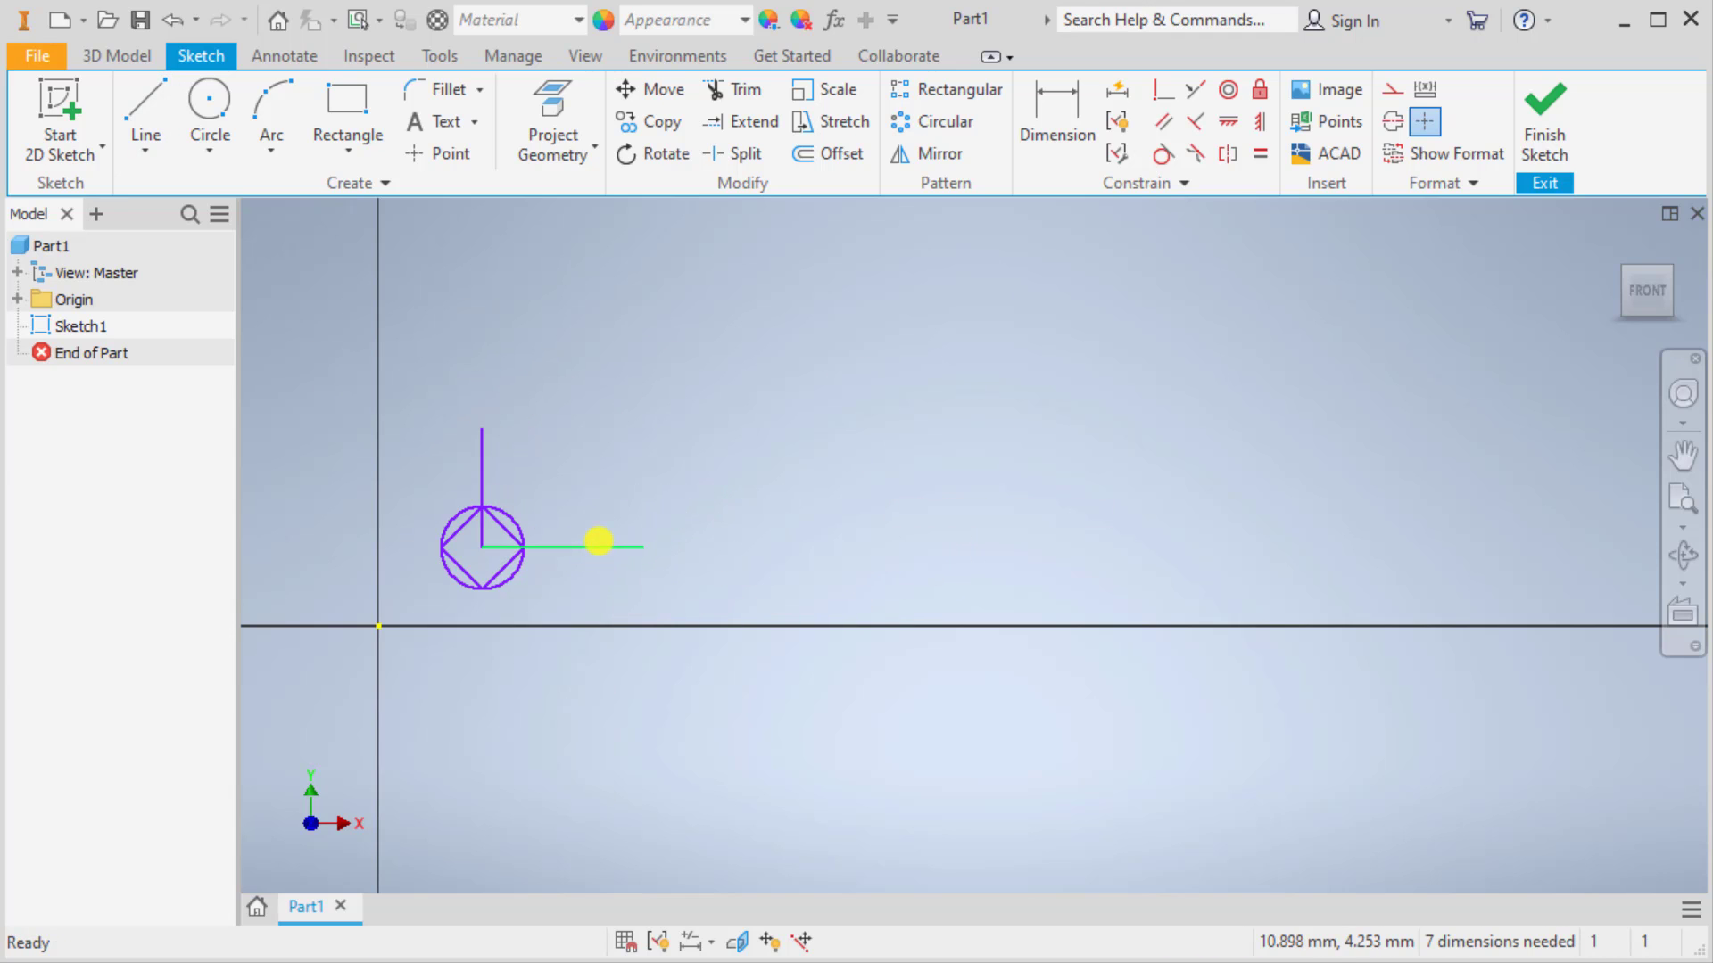
Step: Convert the horizontal and vertical lines from the circle's centre to construction lines
{"action": "left_click", "coordinate": [598, 546]}
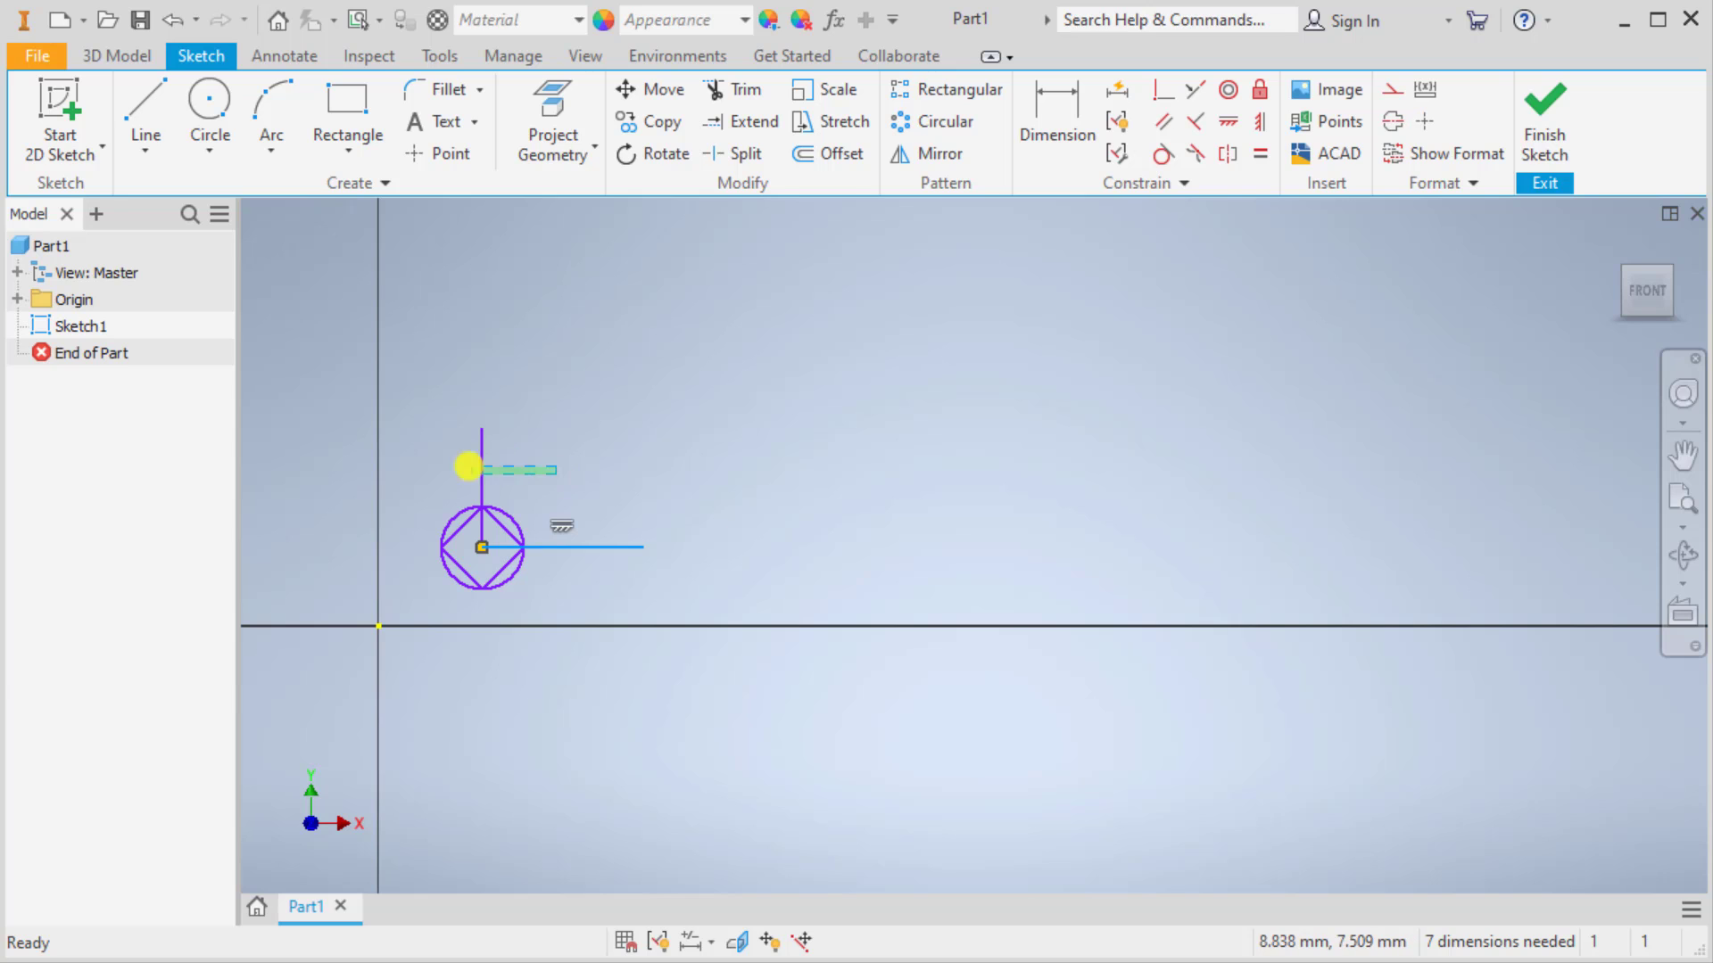
{"action": "left_click", "coordinate": [481, 464], "text": "shift"}
{"action": "right_click", "coordinate": [604, 544]}
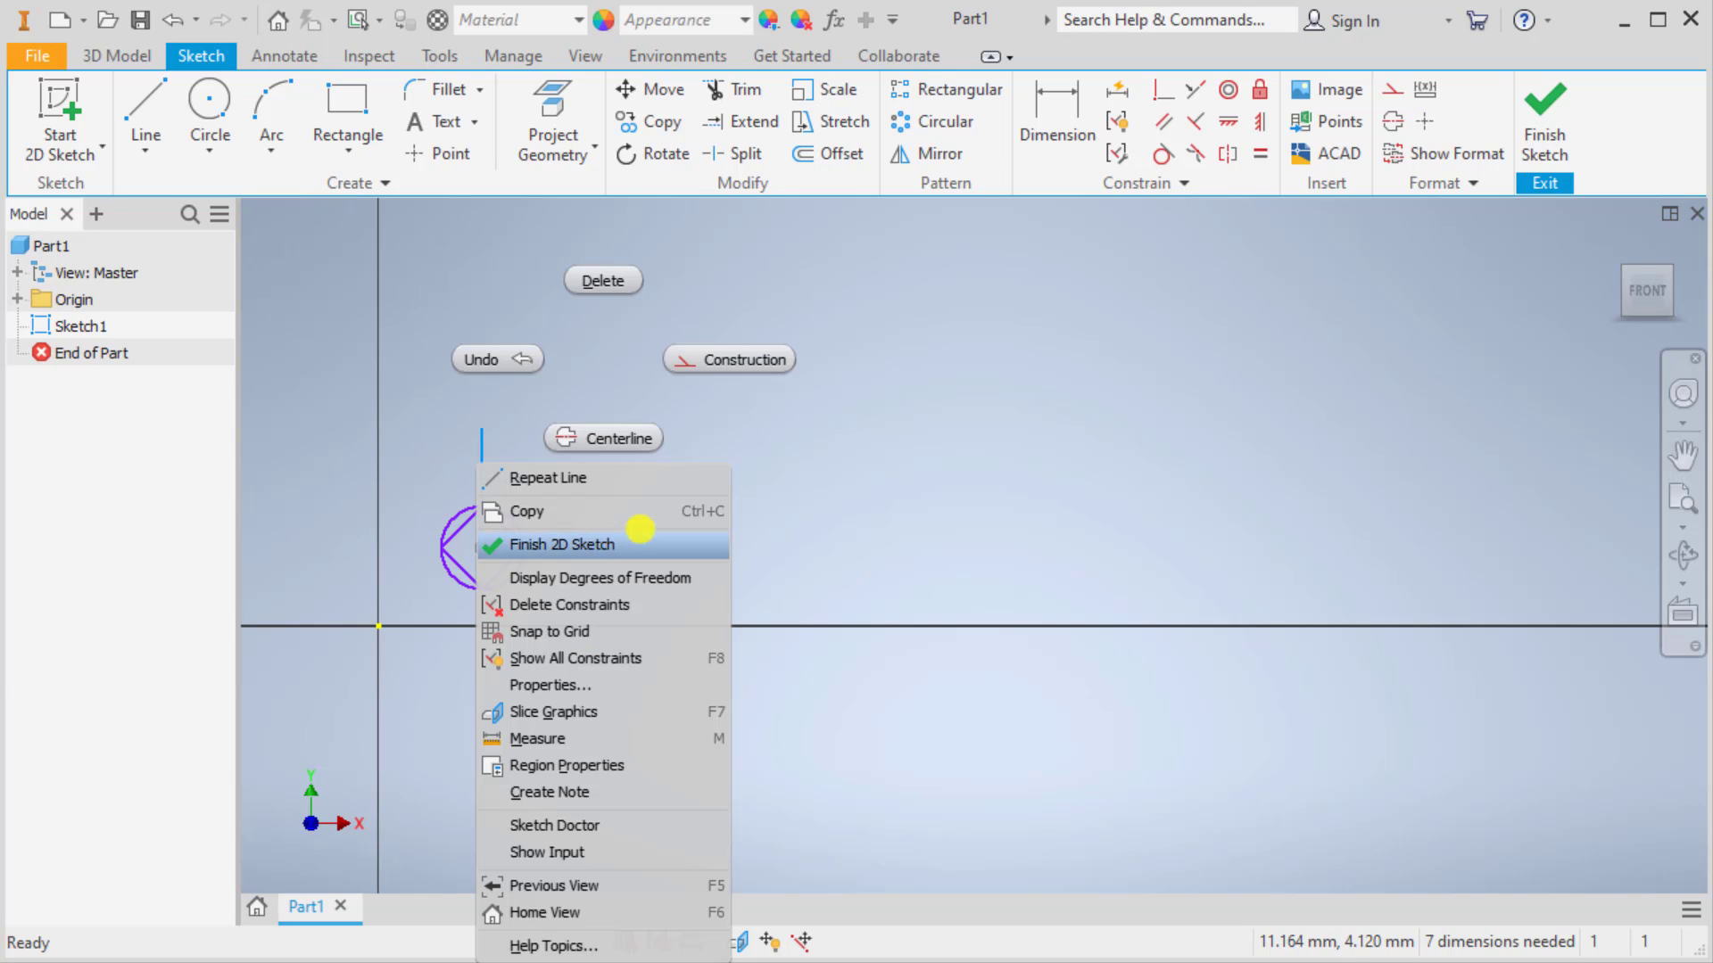
{"action": "left_click", "coordinate": [724, 359]}
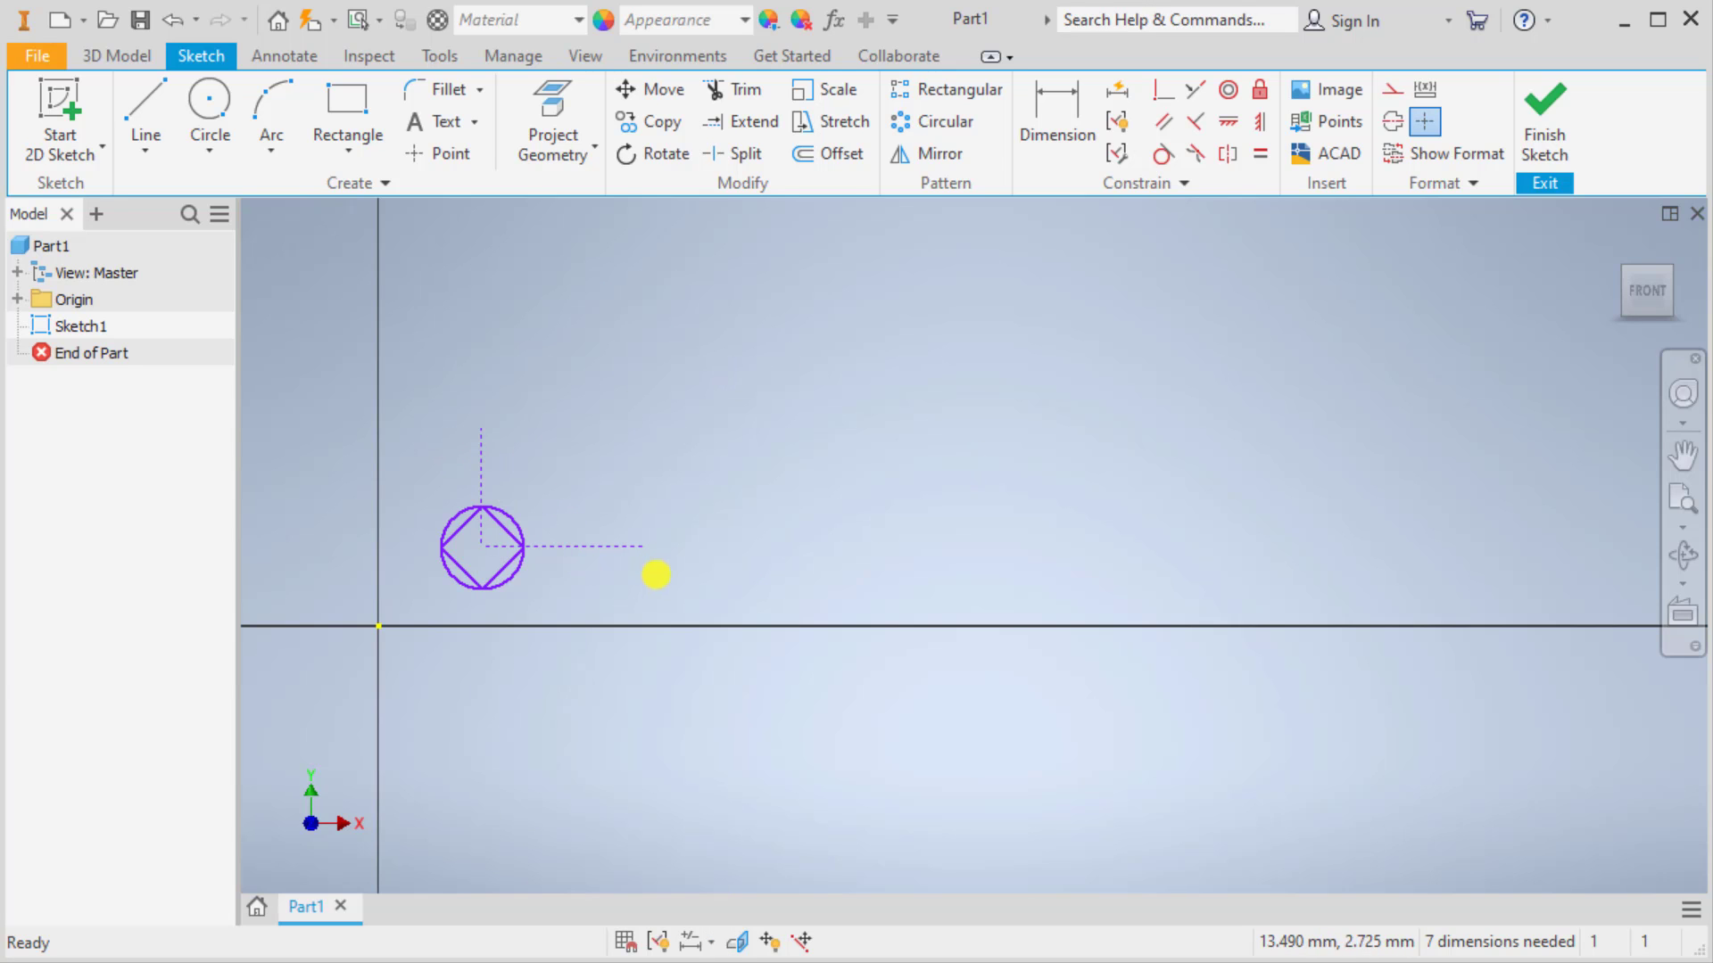
Step: Start a rectangular sketch pattern with the circle and its inscribed square as the geometry
{"action": "middle_click_drag", "start_coordinate": [988, 453], "coordinate": [951, 482]}
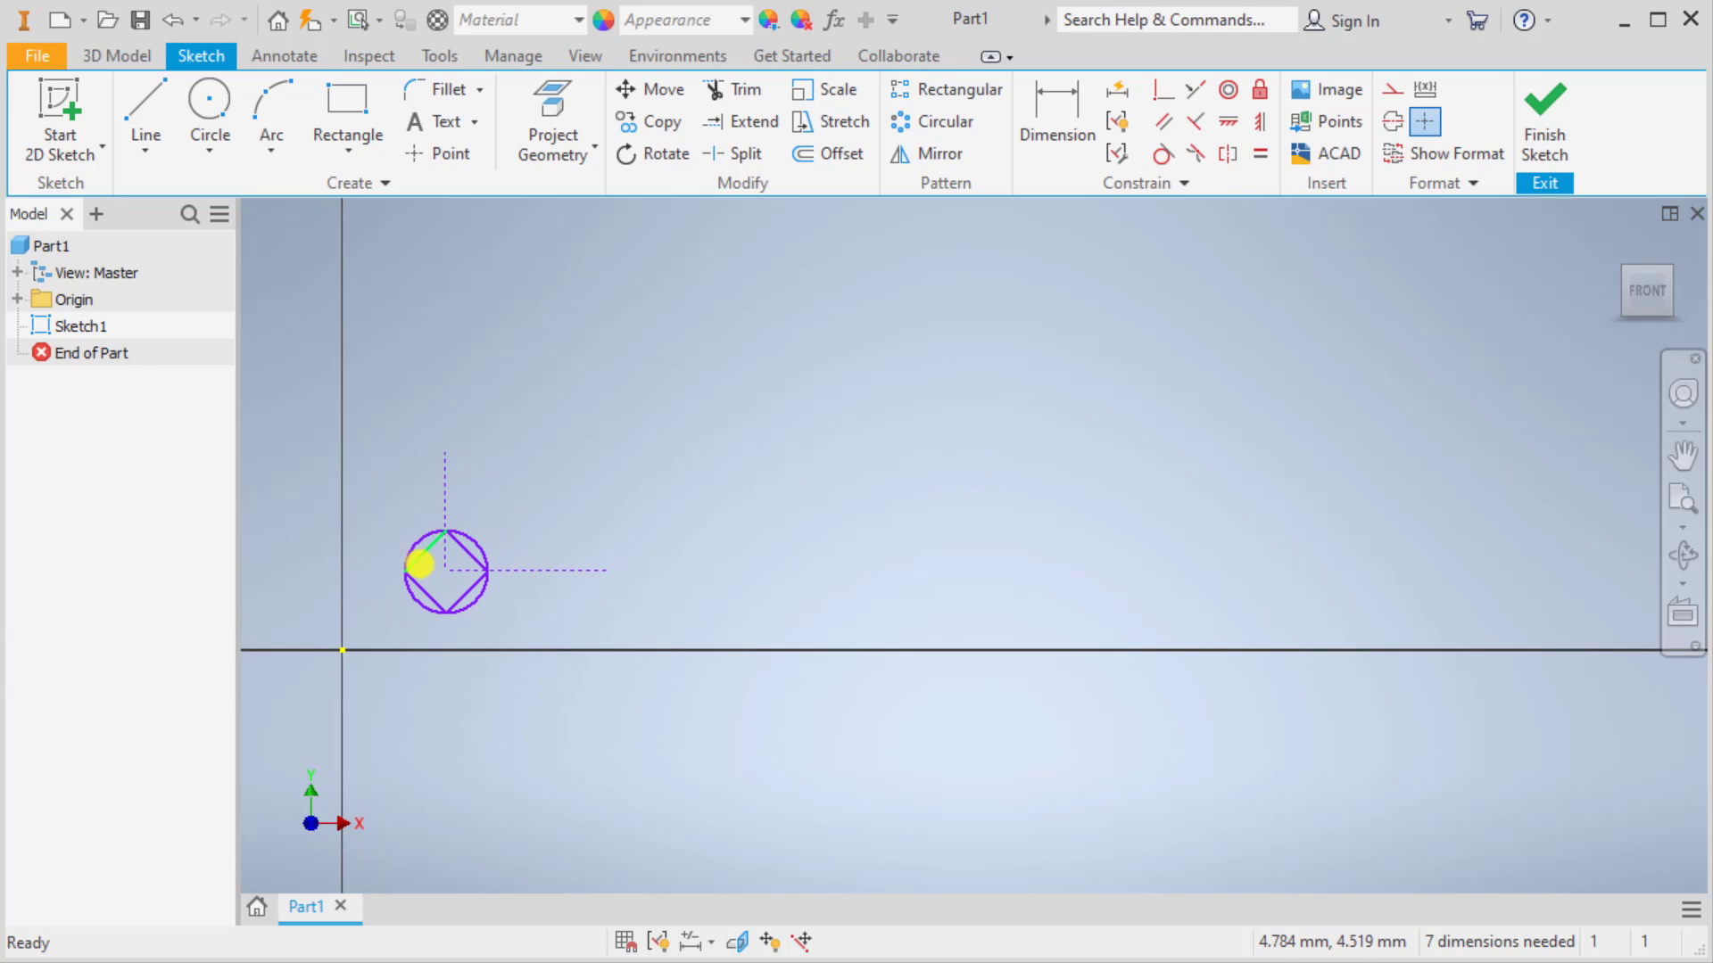
{"action": "left_click_drag", "start_coordinate": [398, 529], "coordinate": [537, 626]}
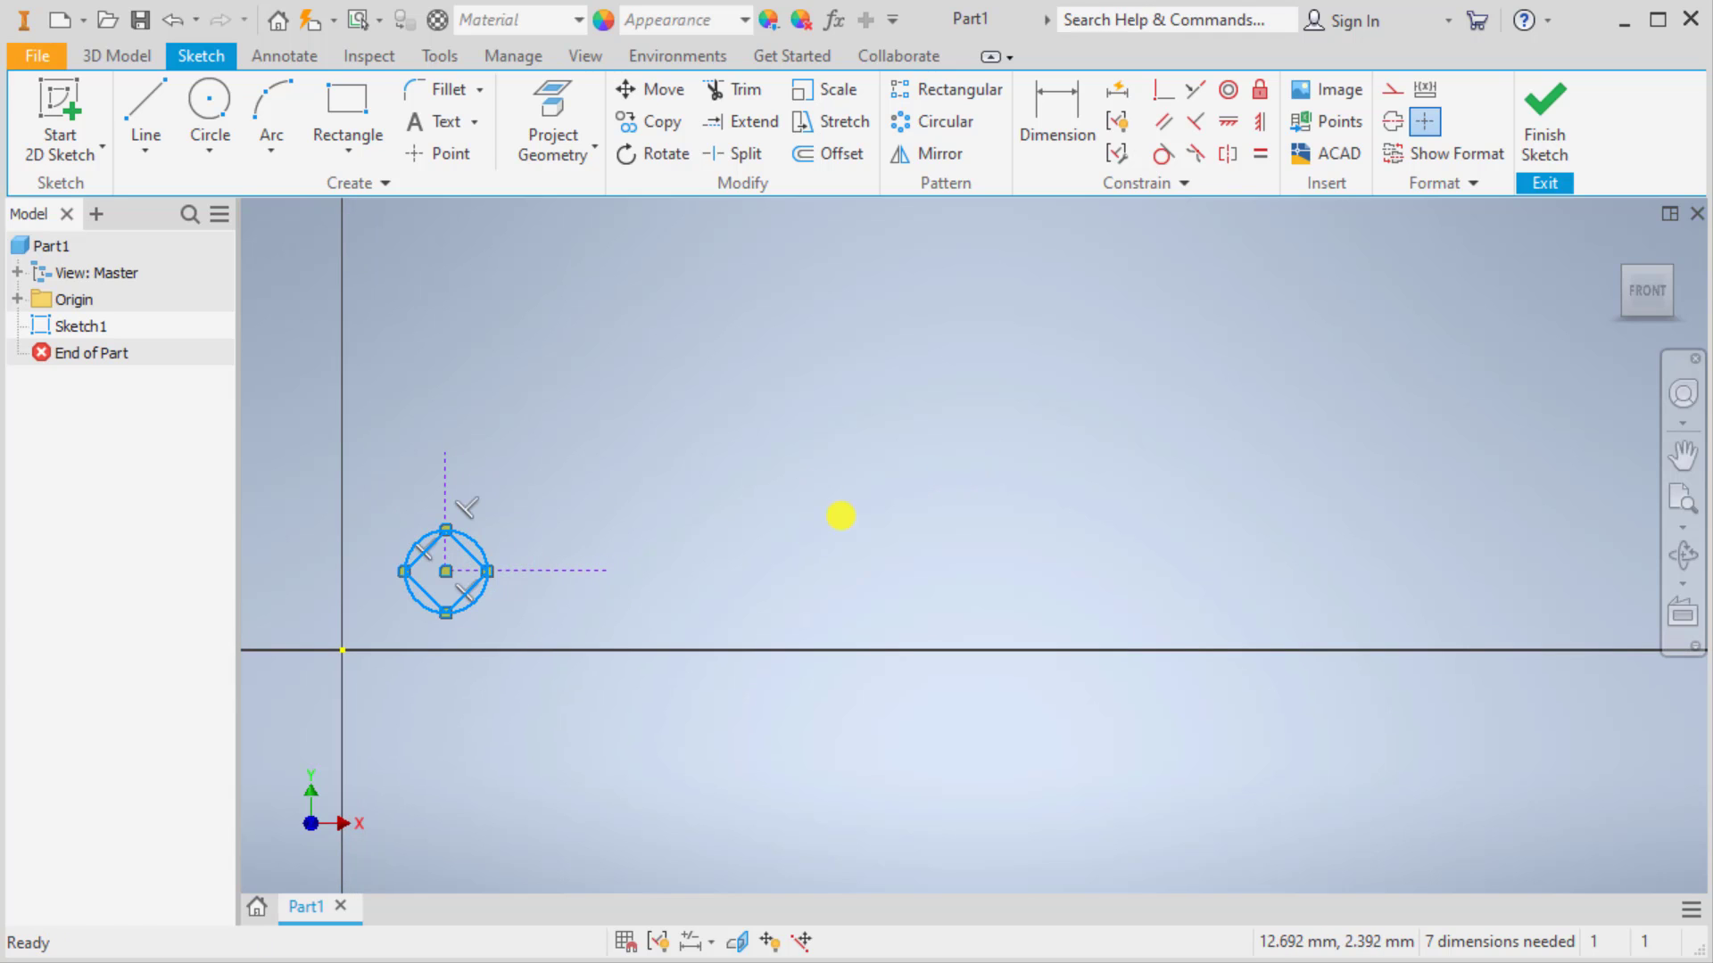
{"action": "left_click", "coordinate": [951, 88]}
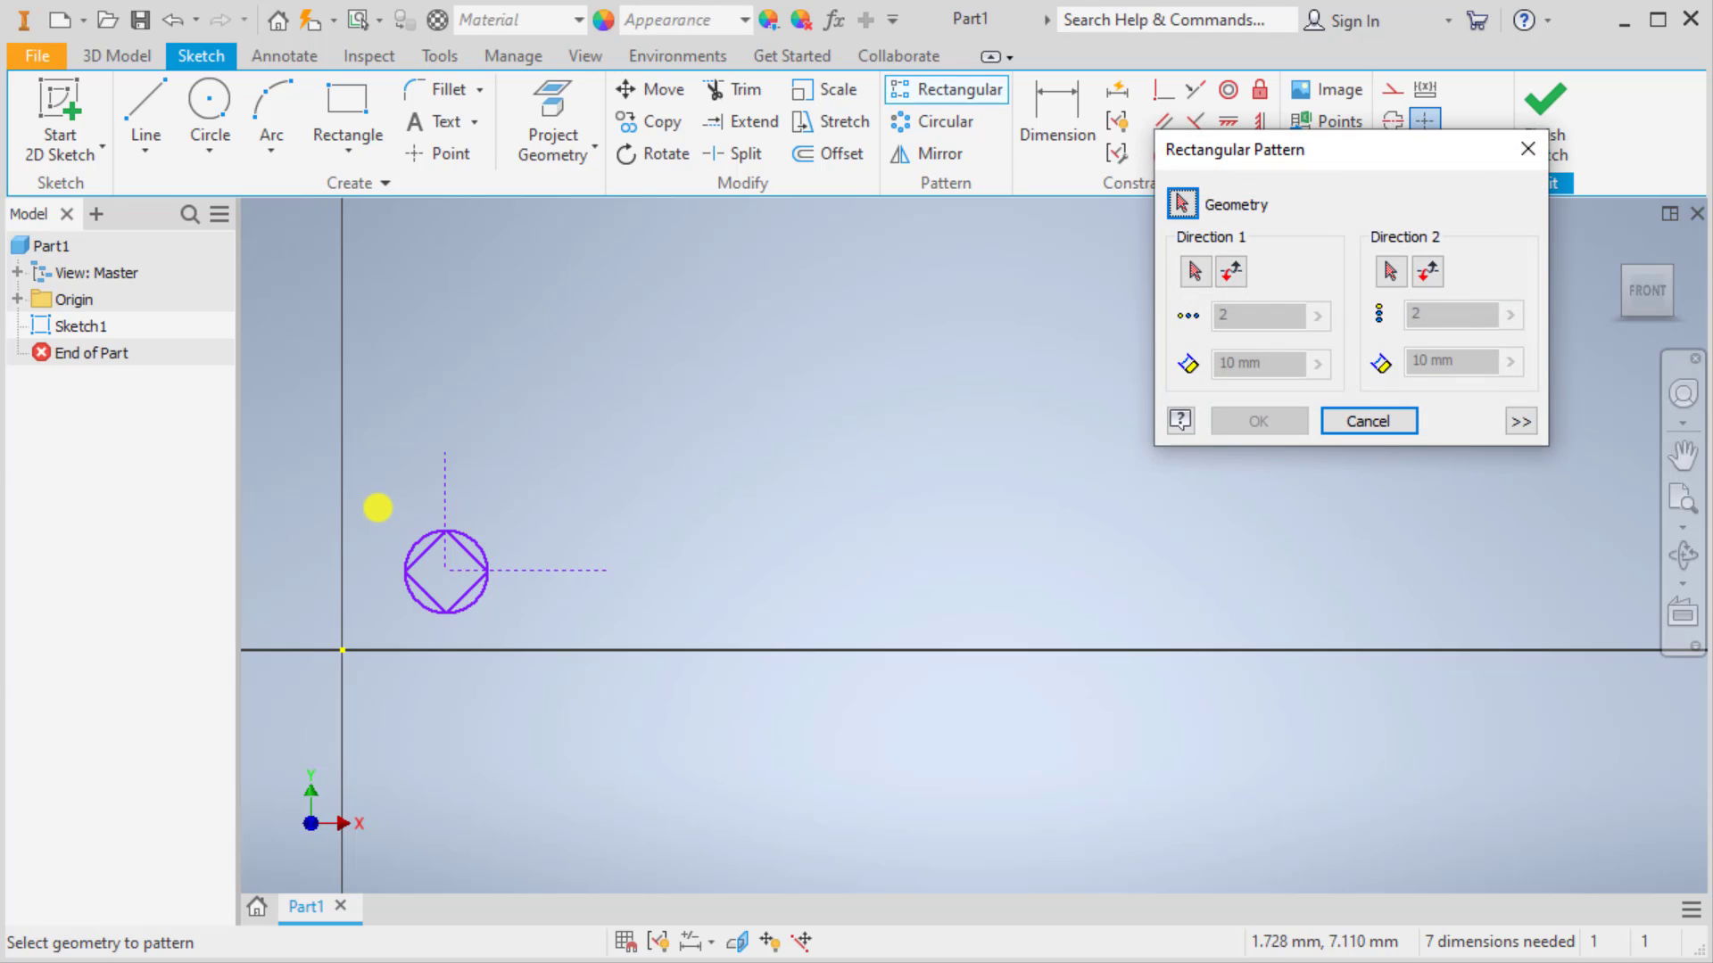
{"action": "left_click_drag", "start_coordinate": [377, 507], "coordinate": [514, 615]}
{"action": "left_click", "coordinate": [1179, 204]}
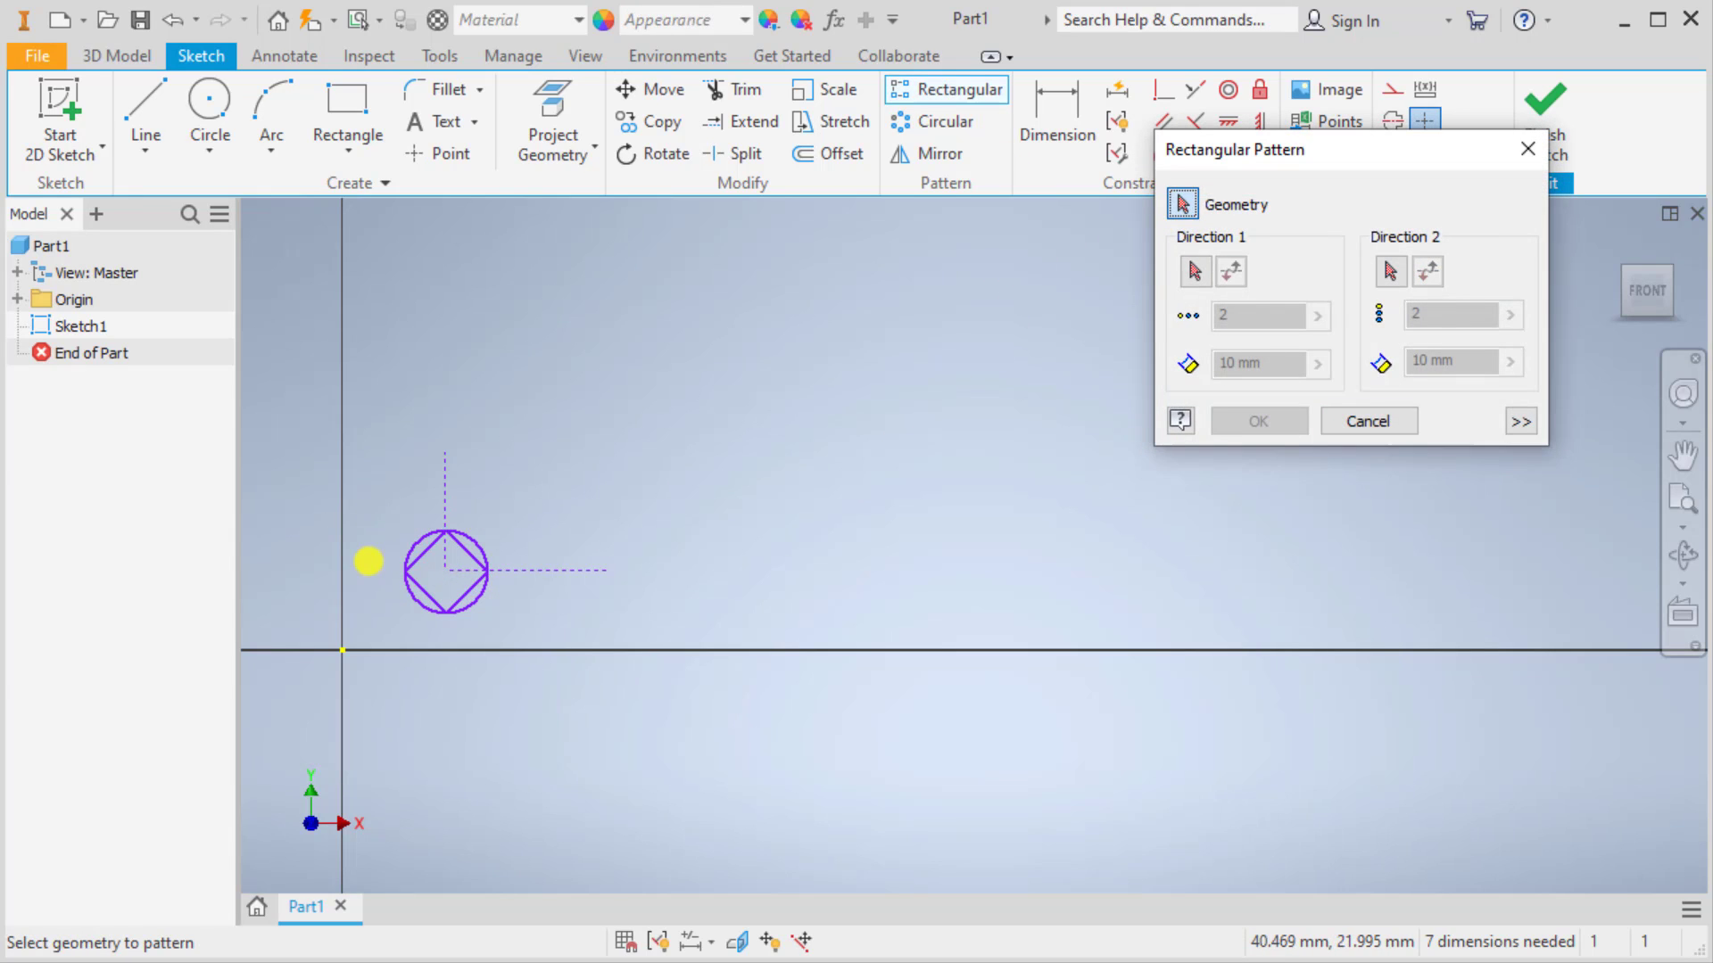
{"action": "left_click_drag", "start_coordinate": [363, 497], "coordinate": [533, 629]}
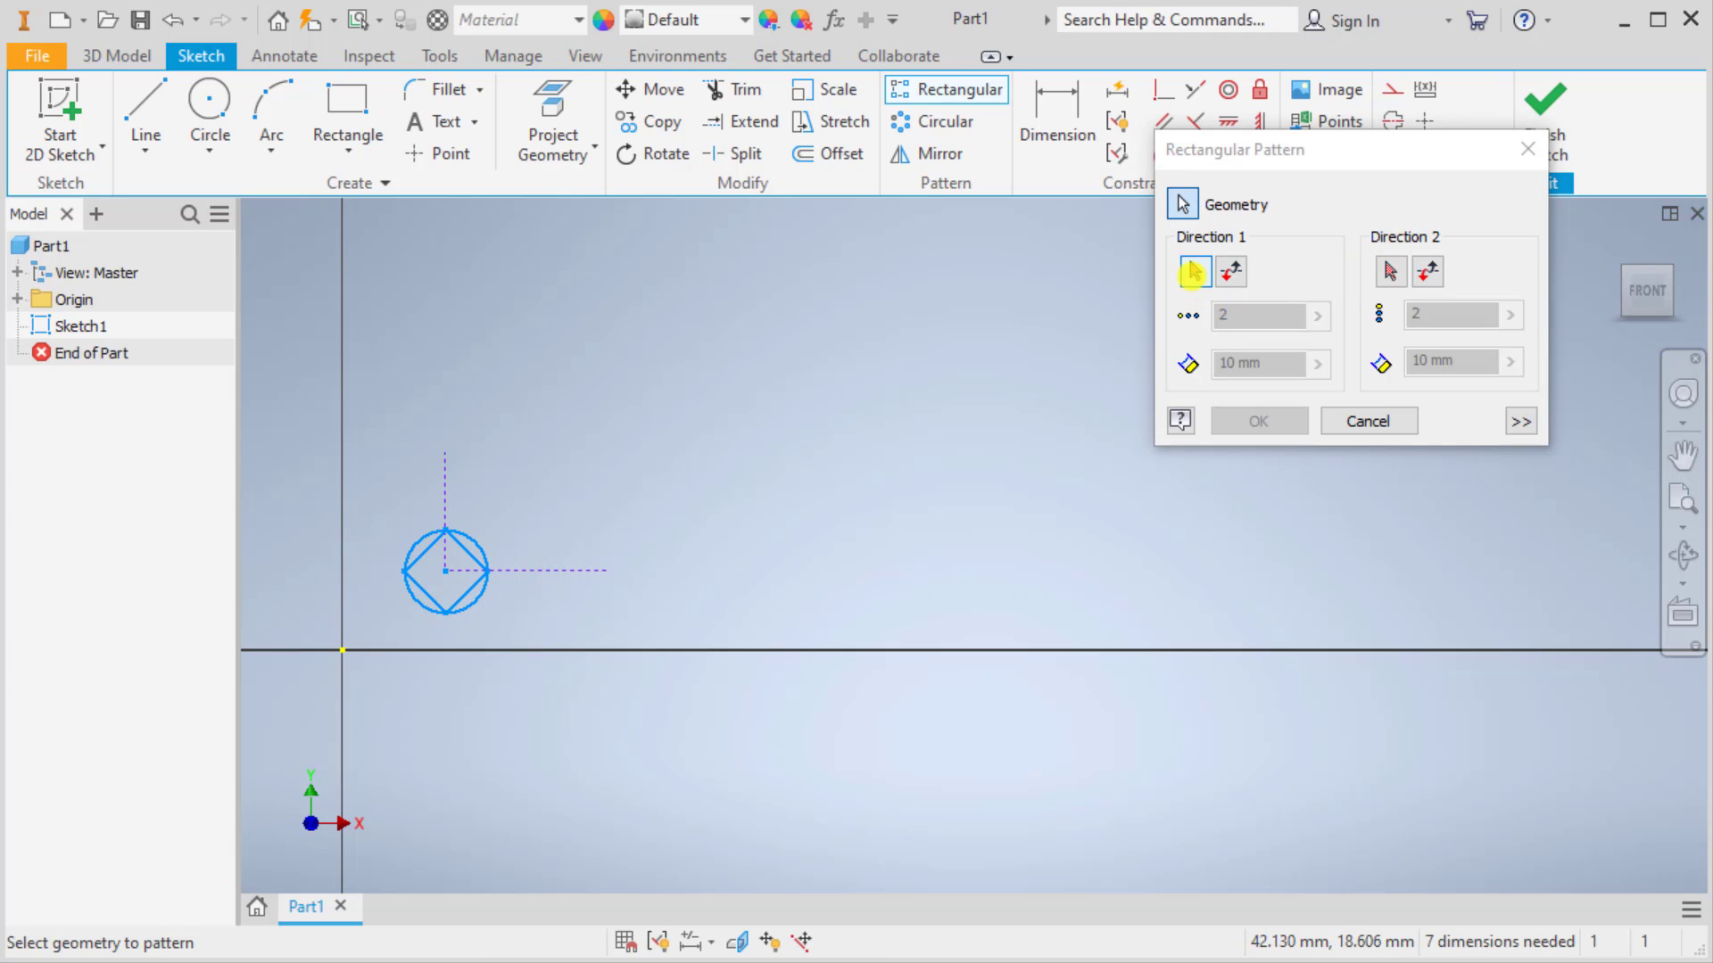
Step: Set the horizontal construction line as the pattern's Direction 1 and the vertical construction line as Direction 2
{"action": "left_click", "coordinate": [1195, 272]}
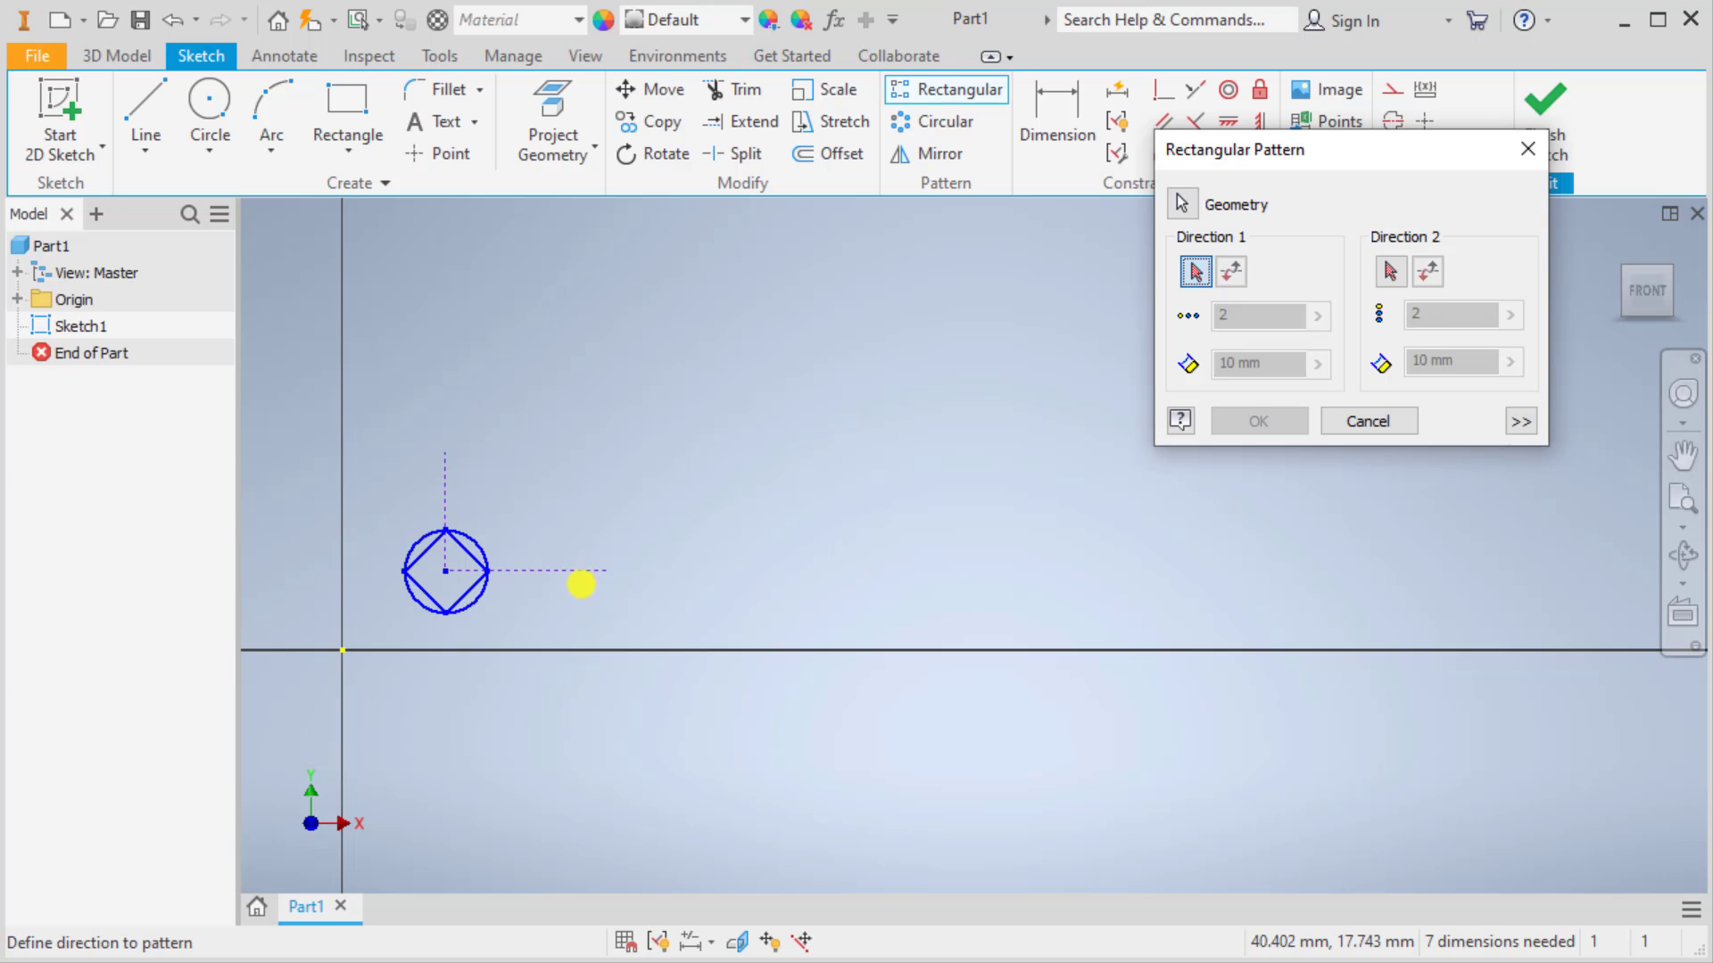
{"action": "left_click", "coordinate": [560, 568]}
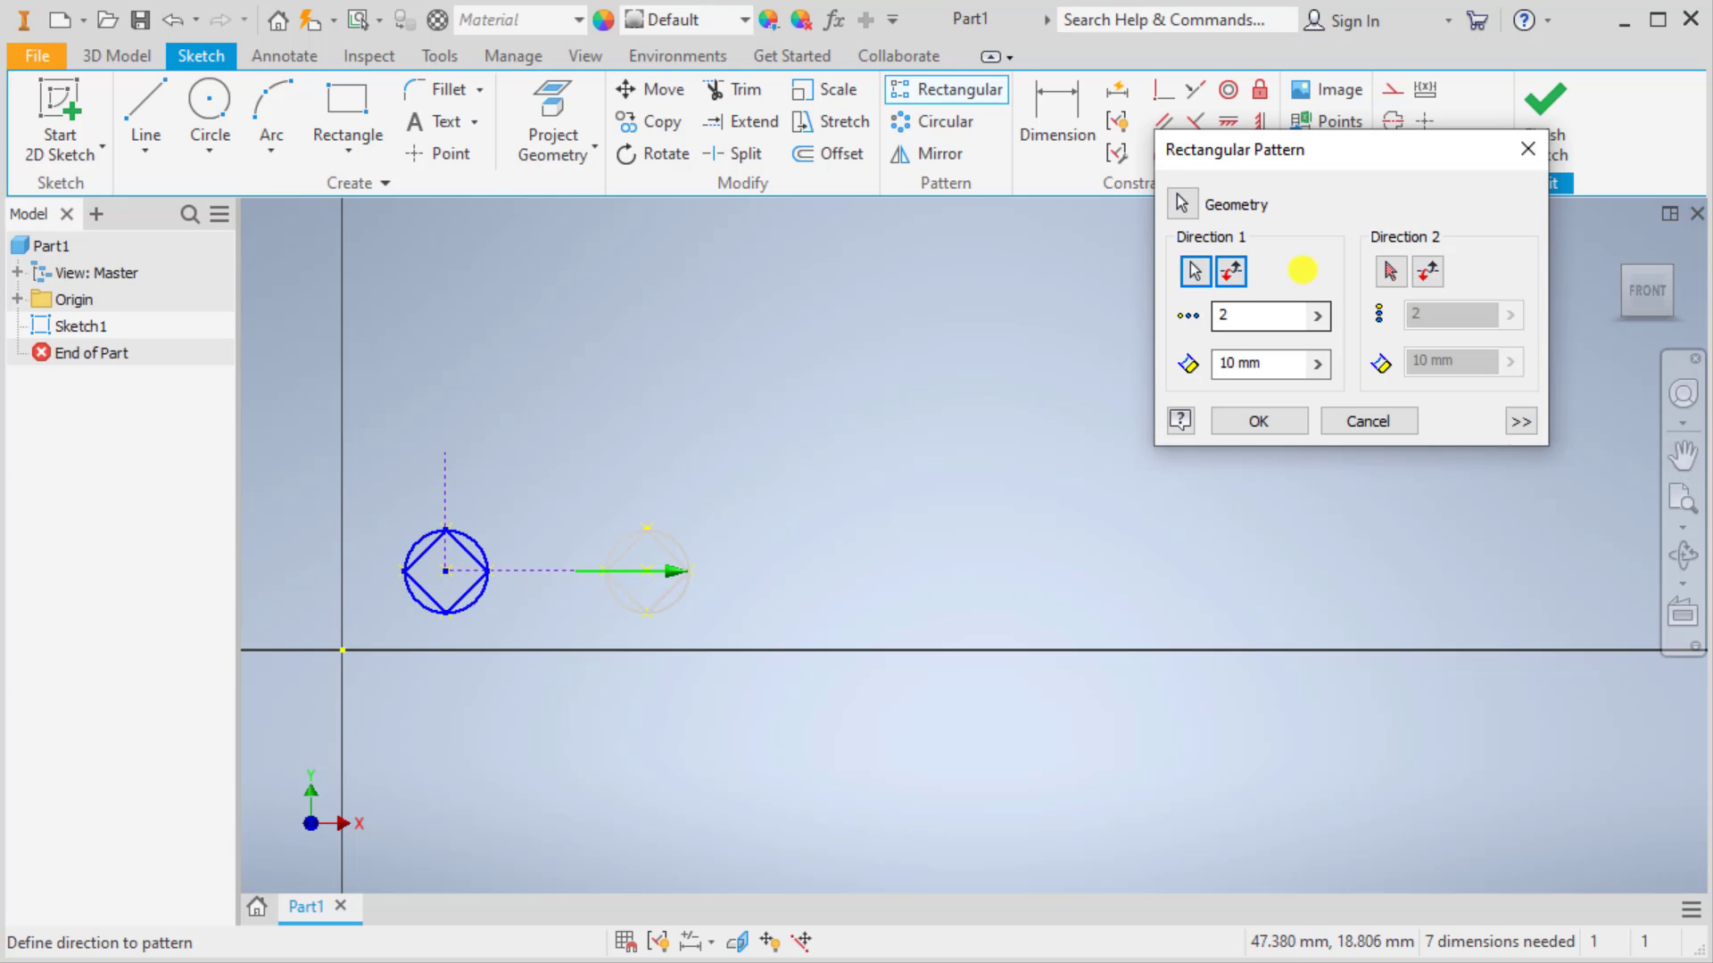
{"action": "left_click", "coordinate": [1389, 271]}
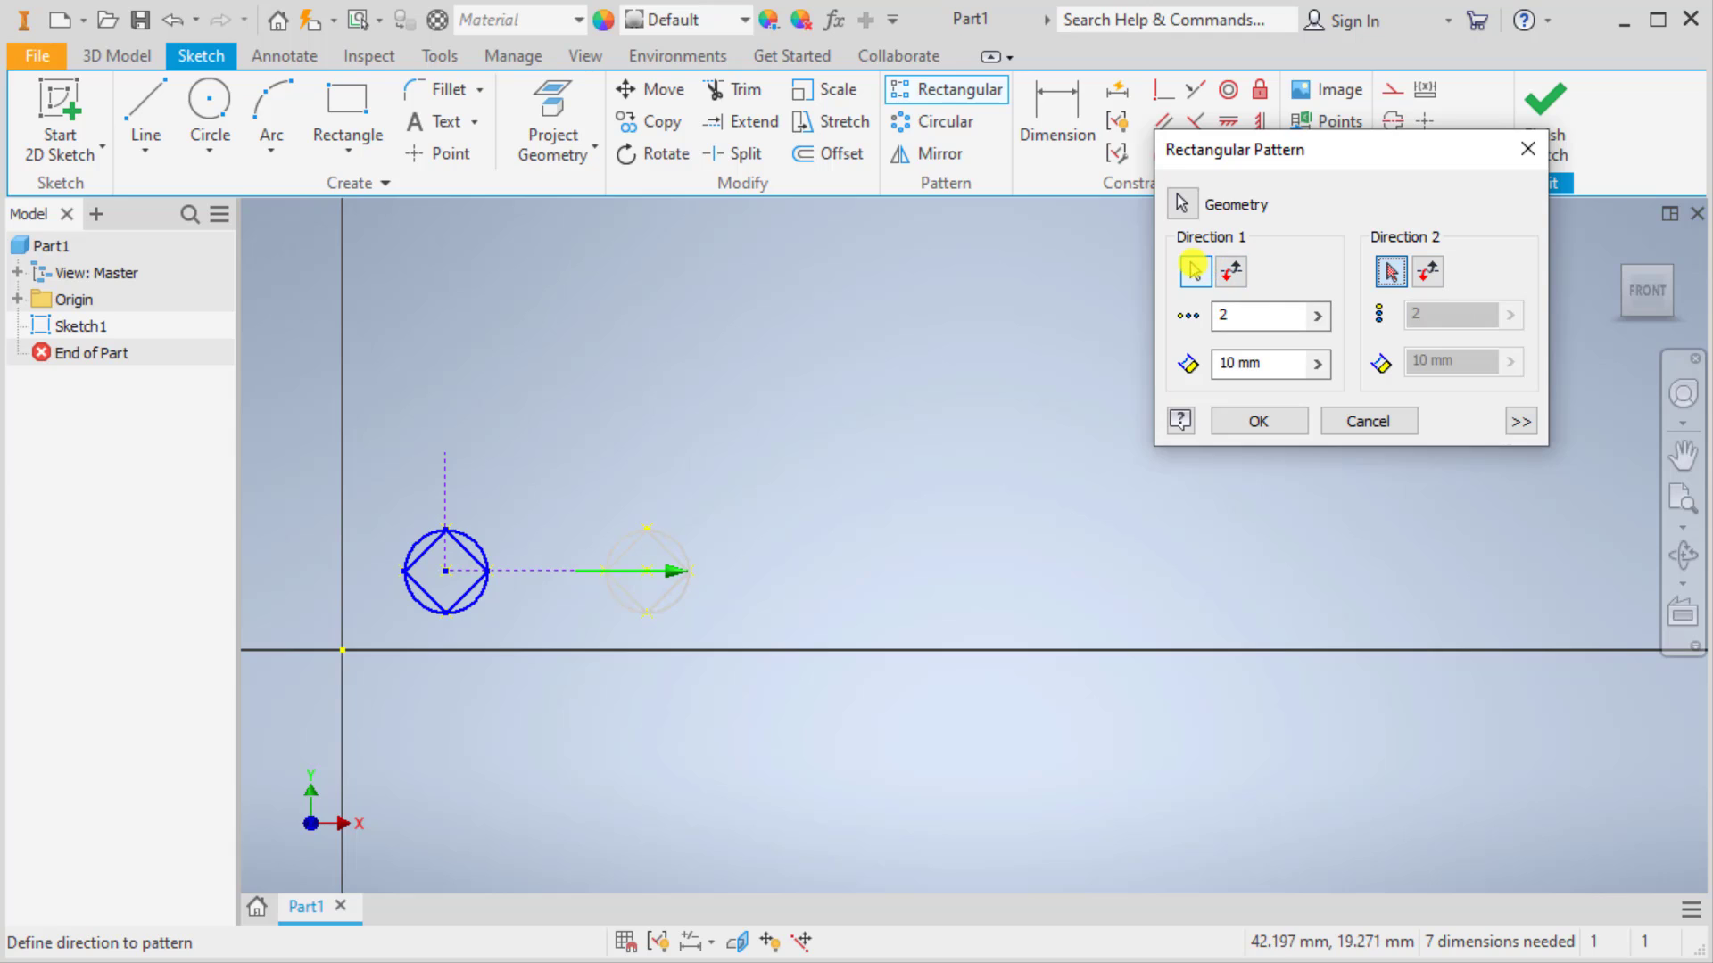
{"action": "left_click", "coordinate": [1254, 314]}
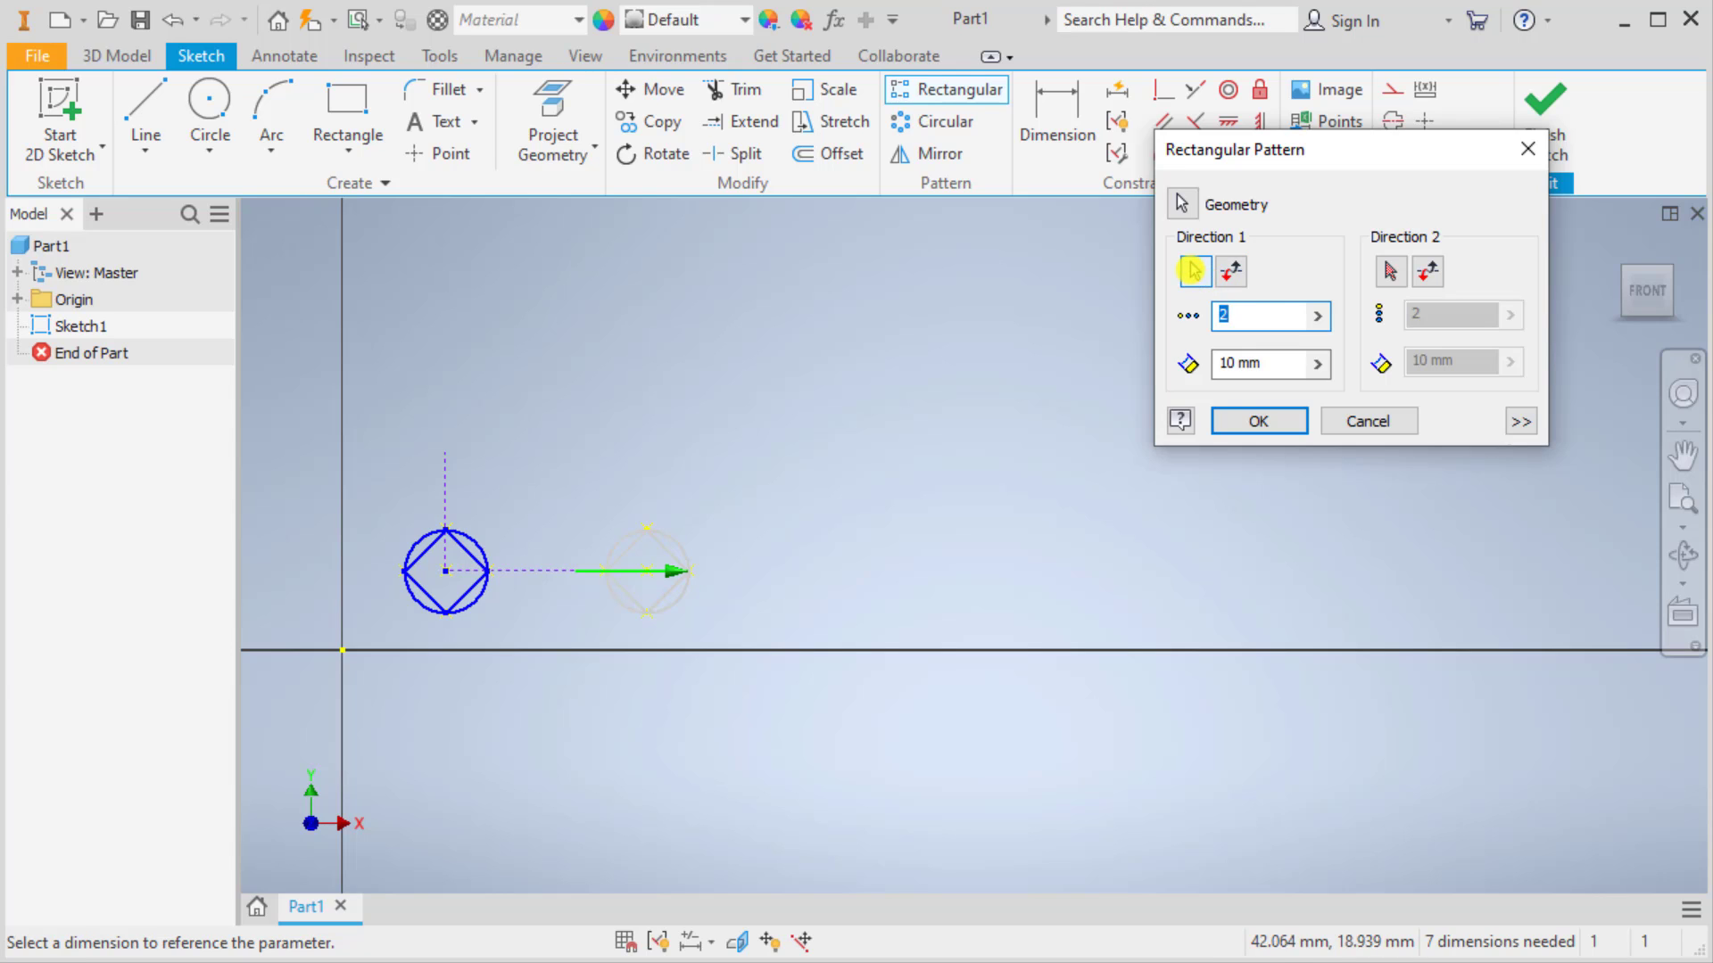
{"action": "left_click", "coordinate": [1388, 271]}
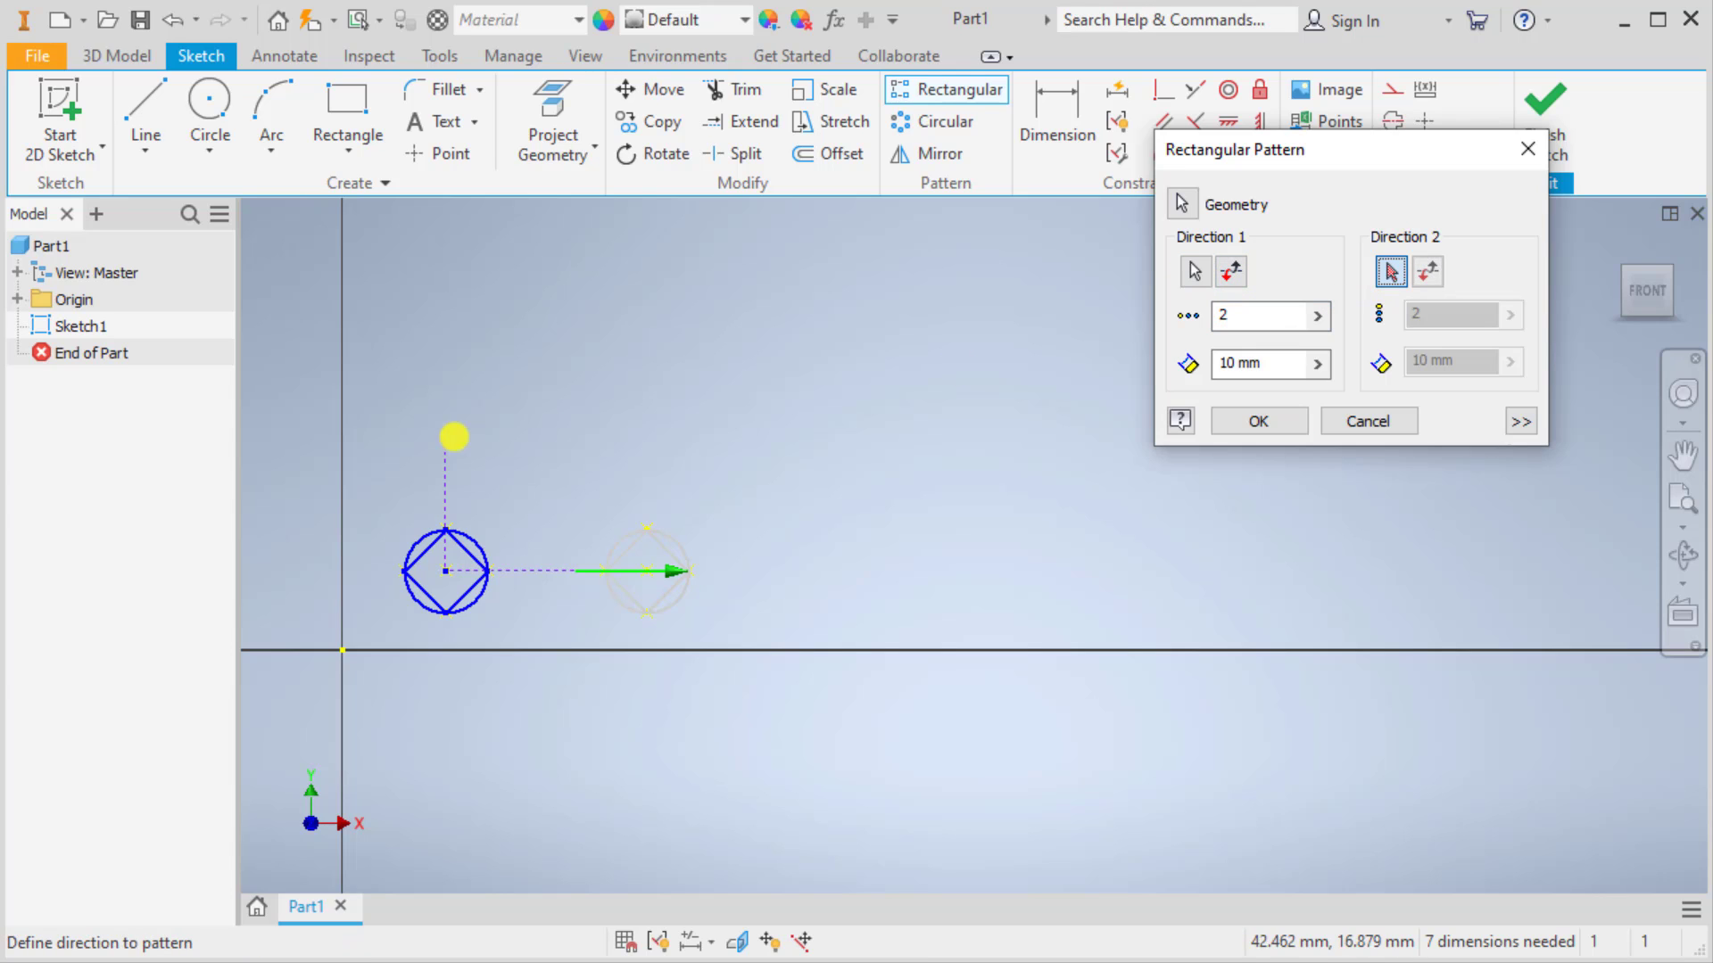
{"action": "left_click", "coordinate": [443, 480]}
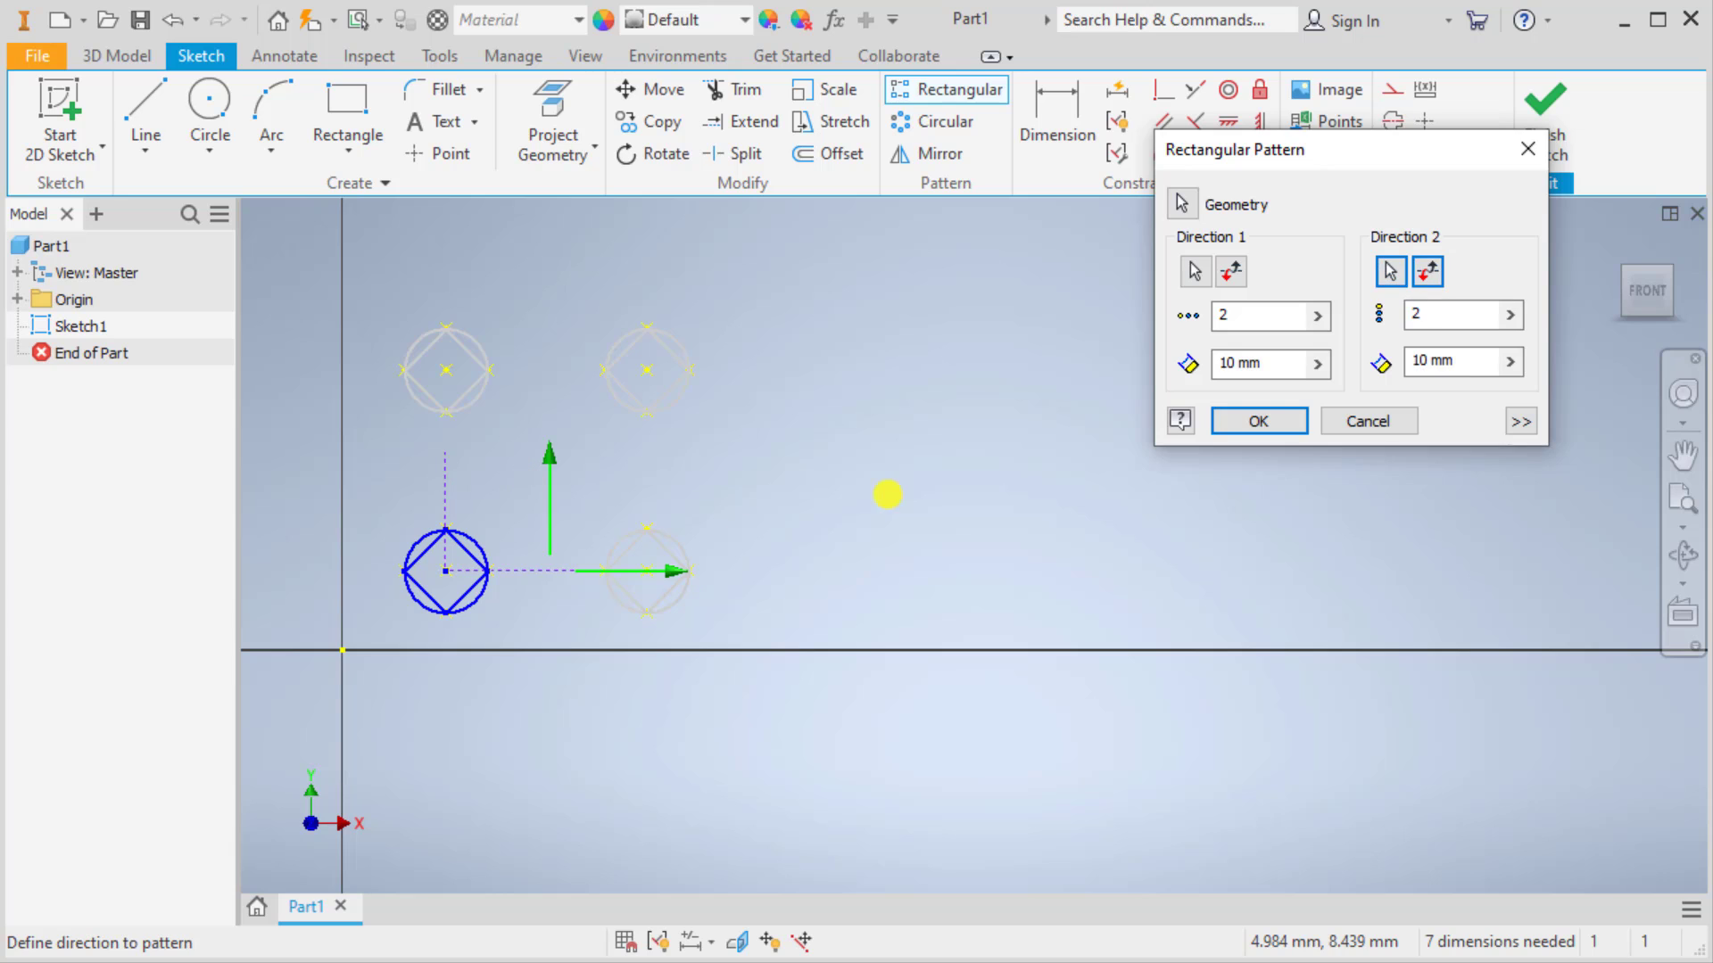
Step: Set the rectangular pattern's count to 3 in both Direction 1 and Direction 2
{"action": "middle_click_drag", "start_coordinate": [827, 483], "coordinate": [742, 554]}
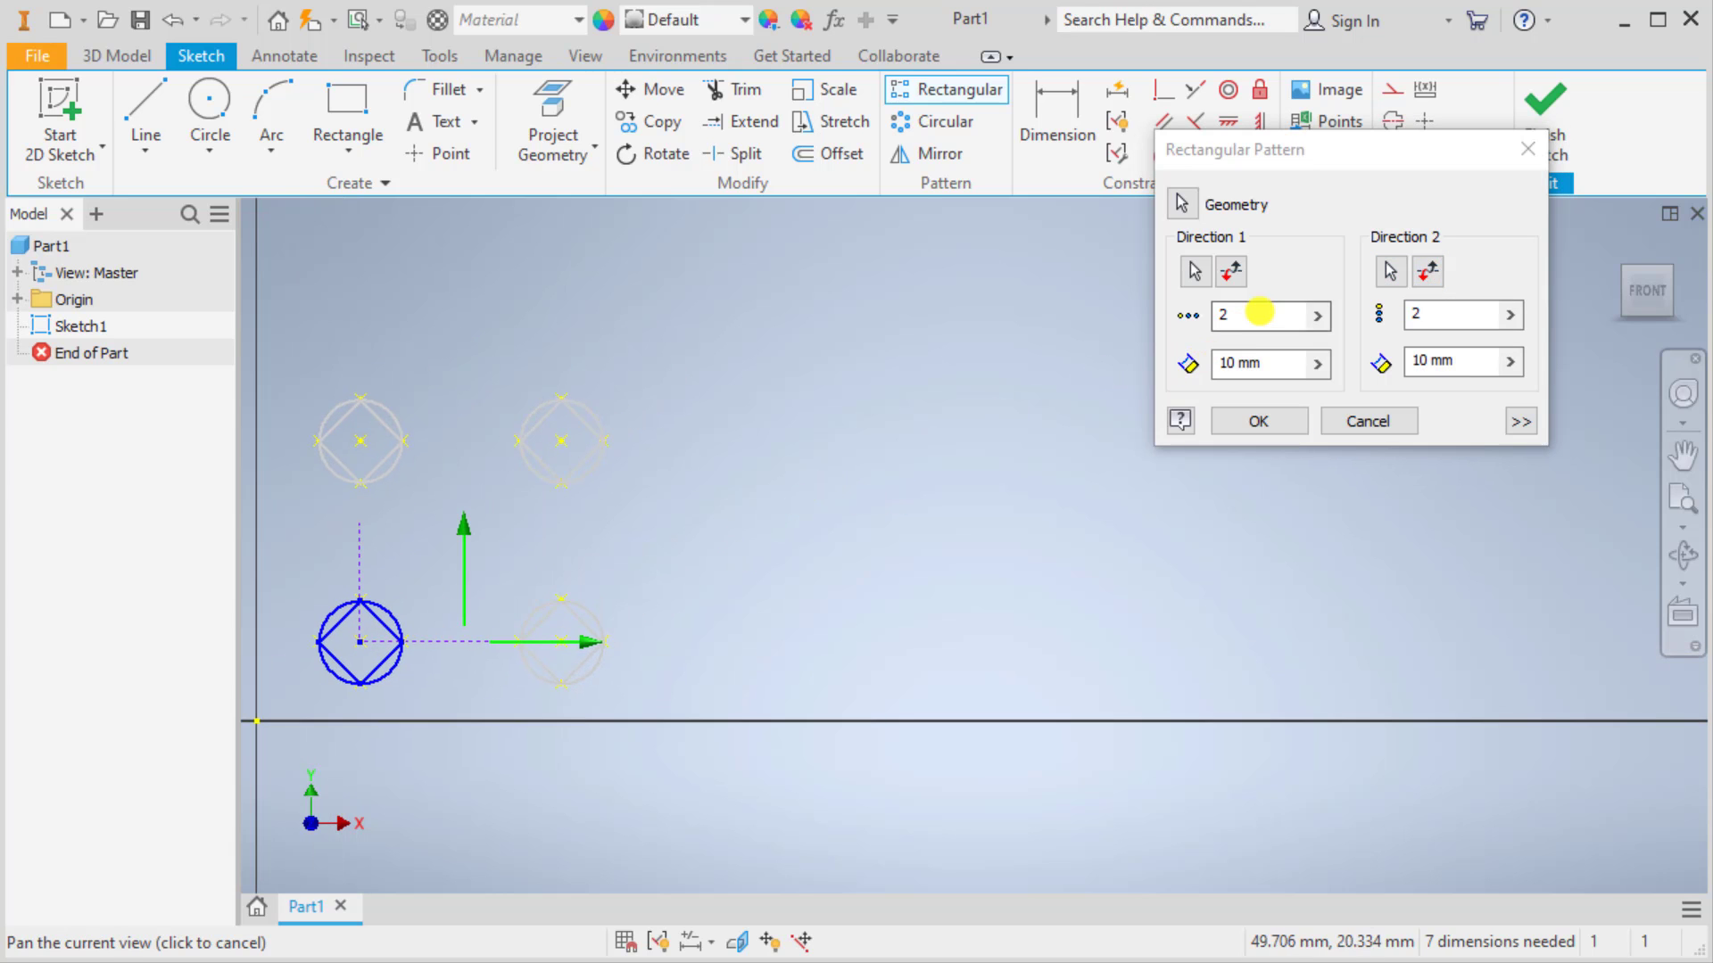
{"action": "left_click", "coordinate": [1259, 311]}
{"action": "type", "text": "3"}
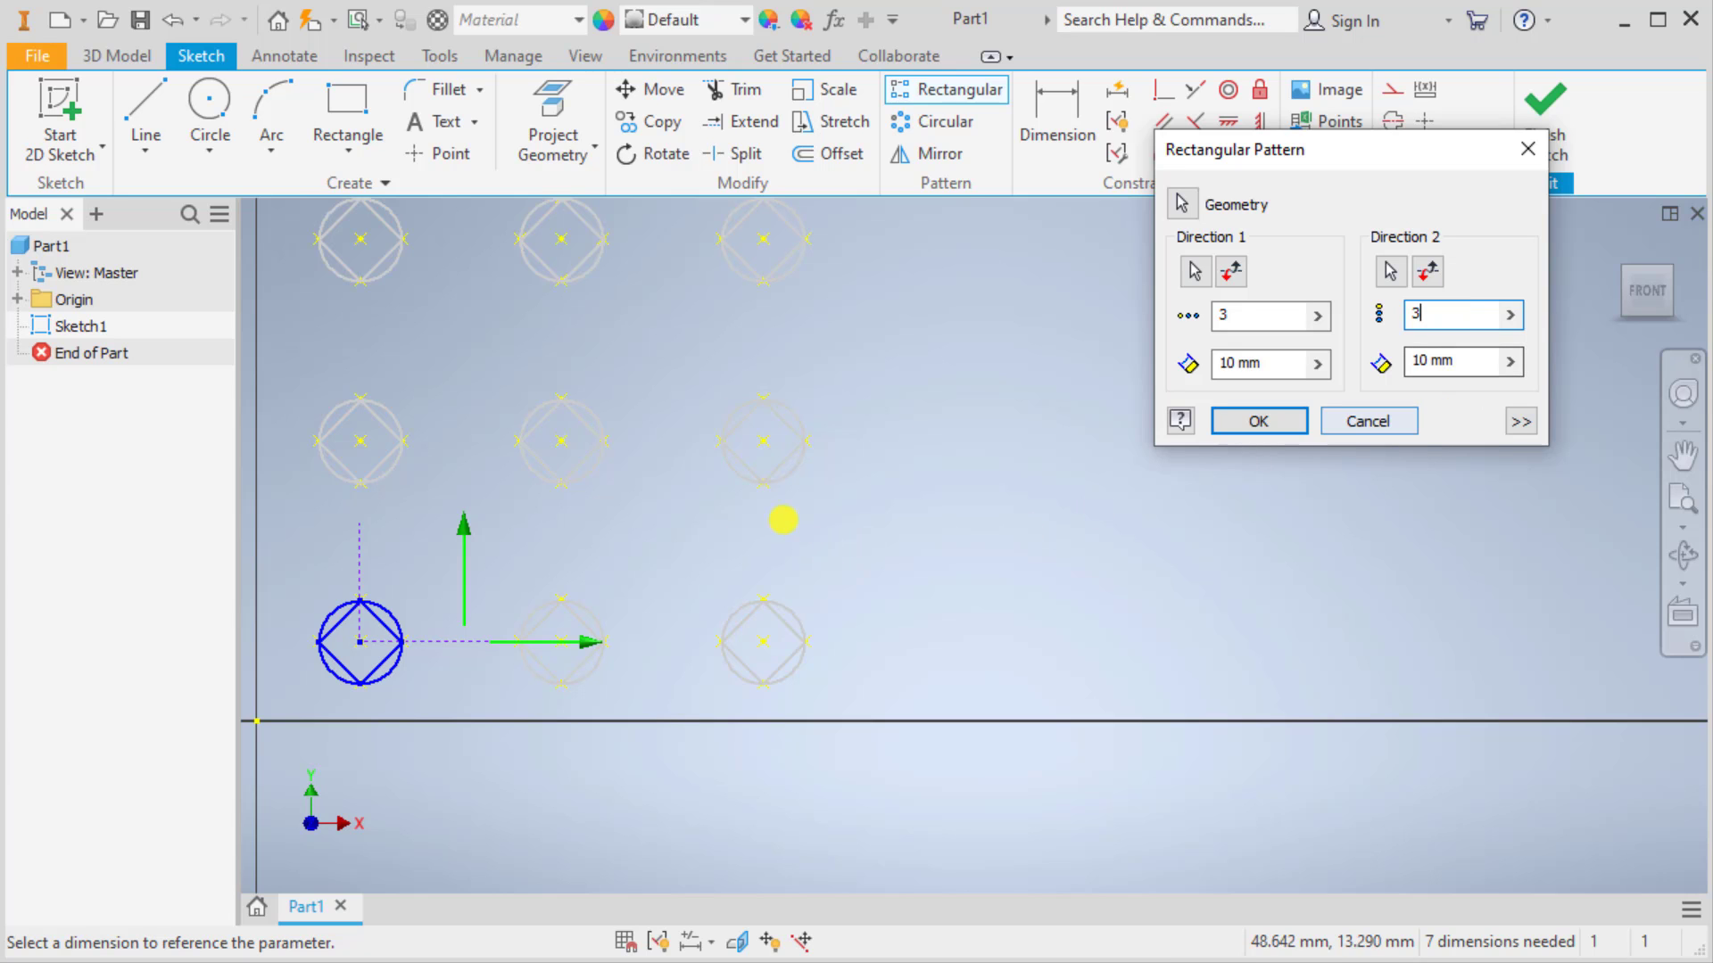
{"action": "middle_click_drag", "start_coordinate": [1008, 529], "coordinate": [1105, 592]}
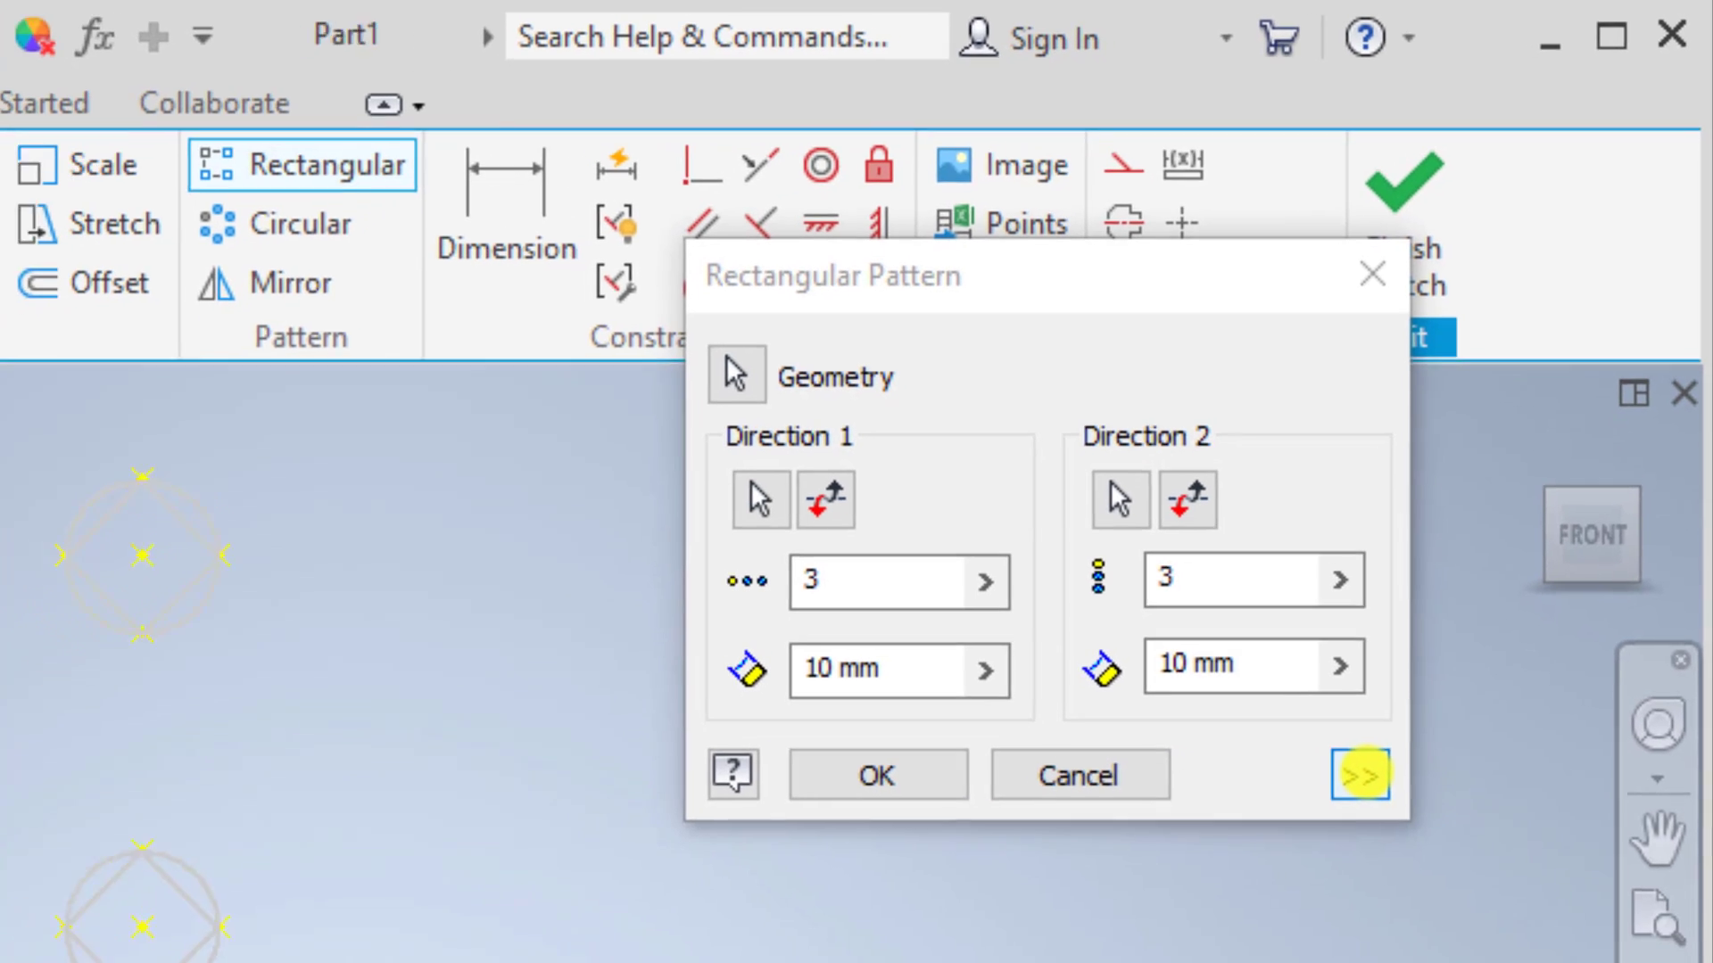
Step: Expand the extra pattern options and create the 3 by 3 rectangular pattern with 10 mm spacing, keeping Associative on and Fitted off
{"action": "left_click", "coordinate": [1359, 775]}
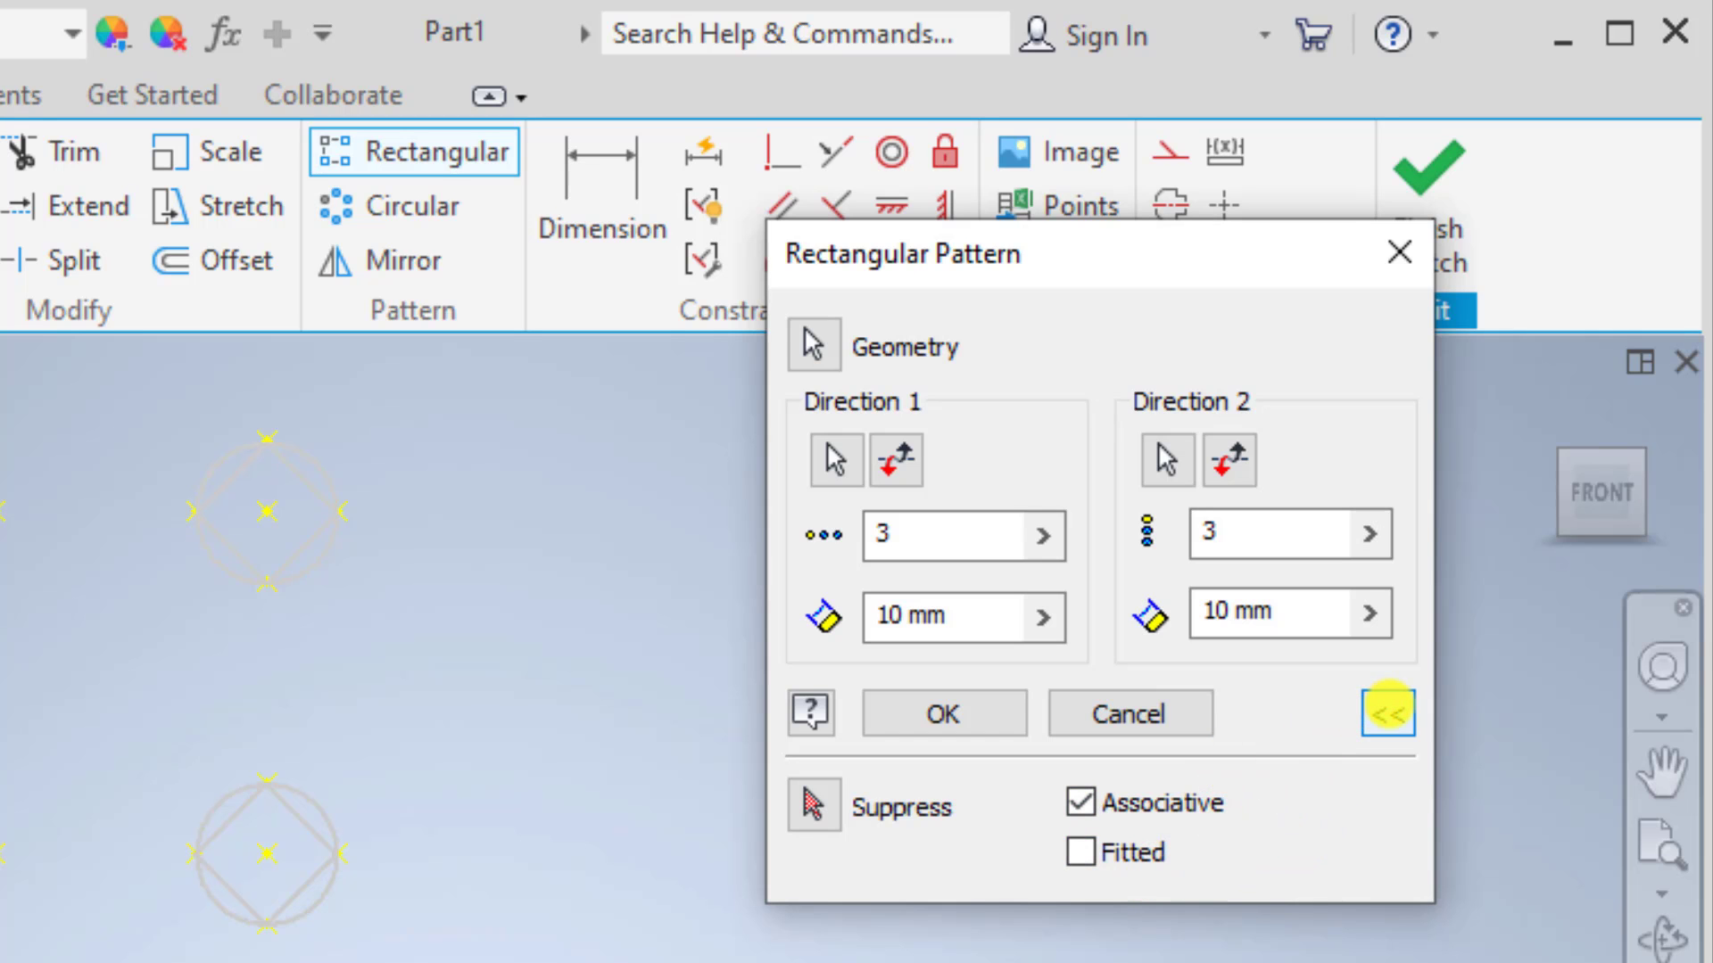
{"action": "left_click", "coordinate": [1387, 711]}
{"action": "left_click", "coordinate": [1387, 711]}
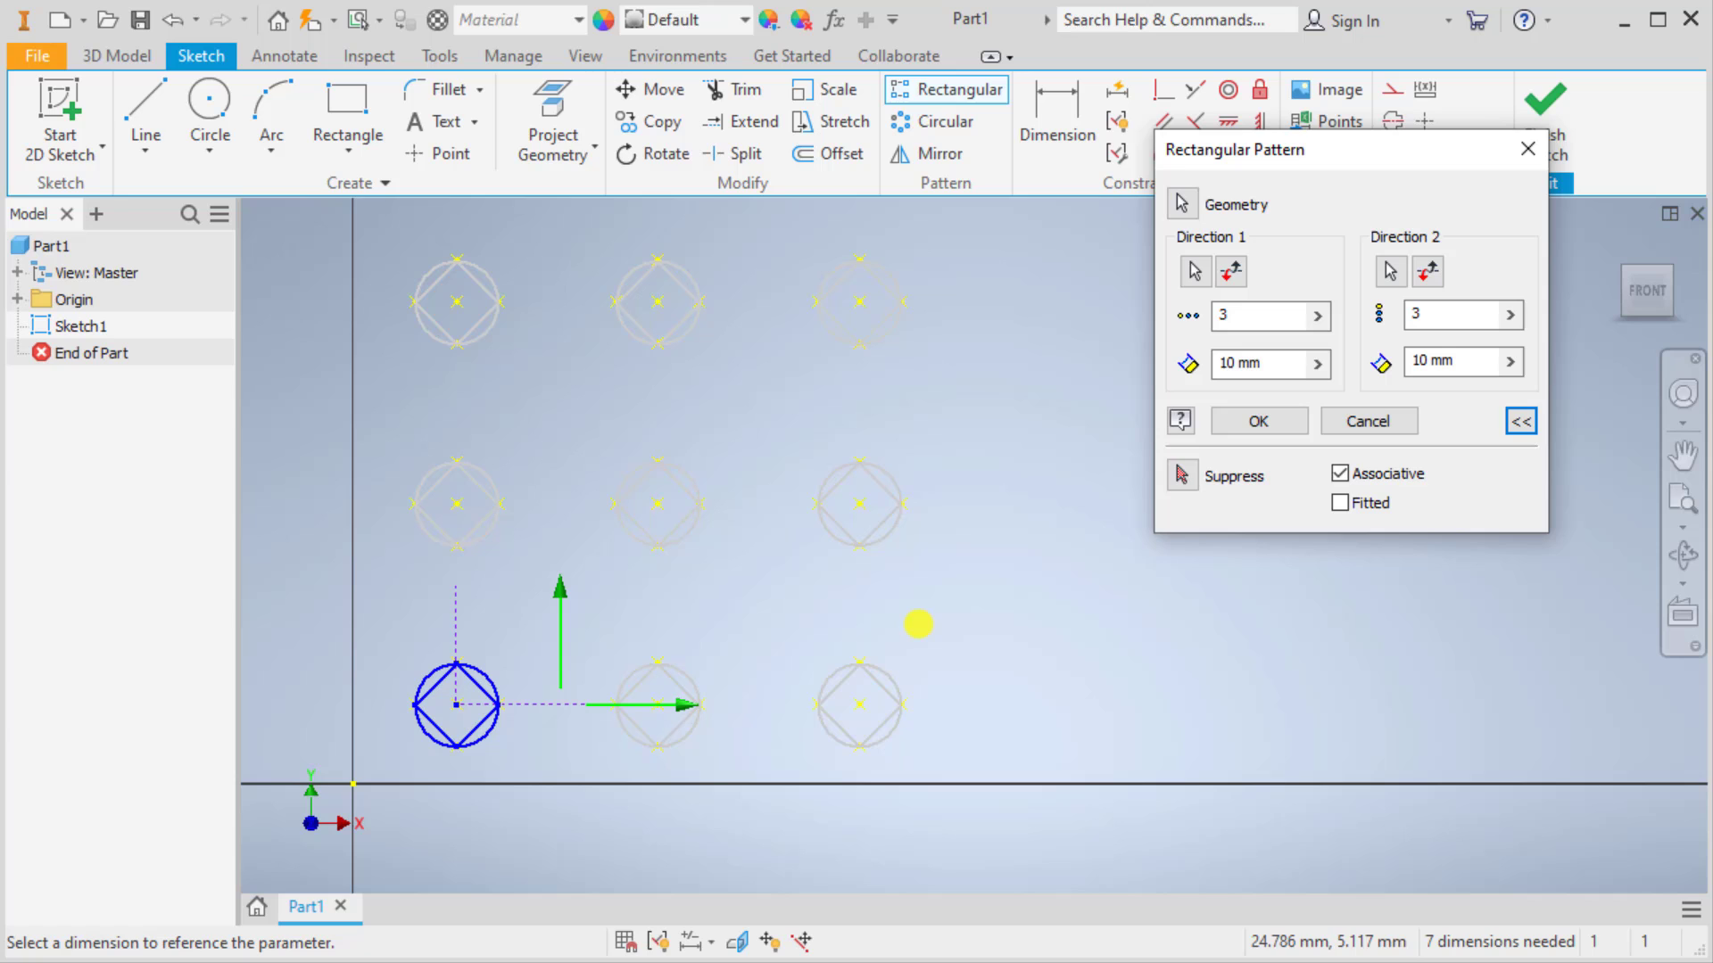
{"action": "left_click", "coordinate": [1258, 421]}
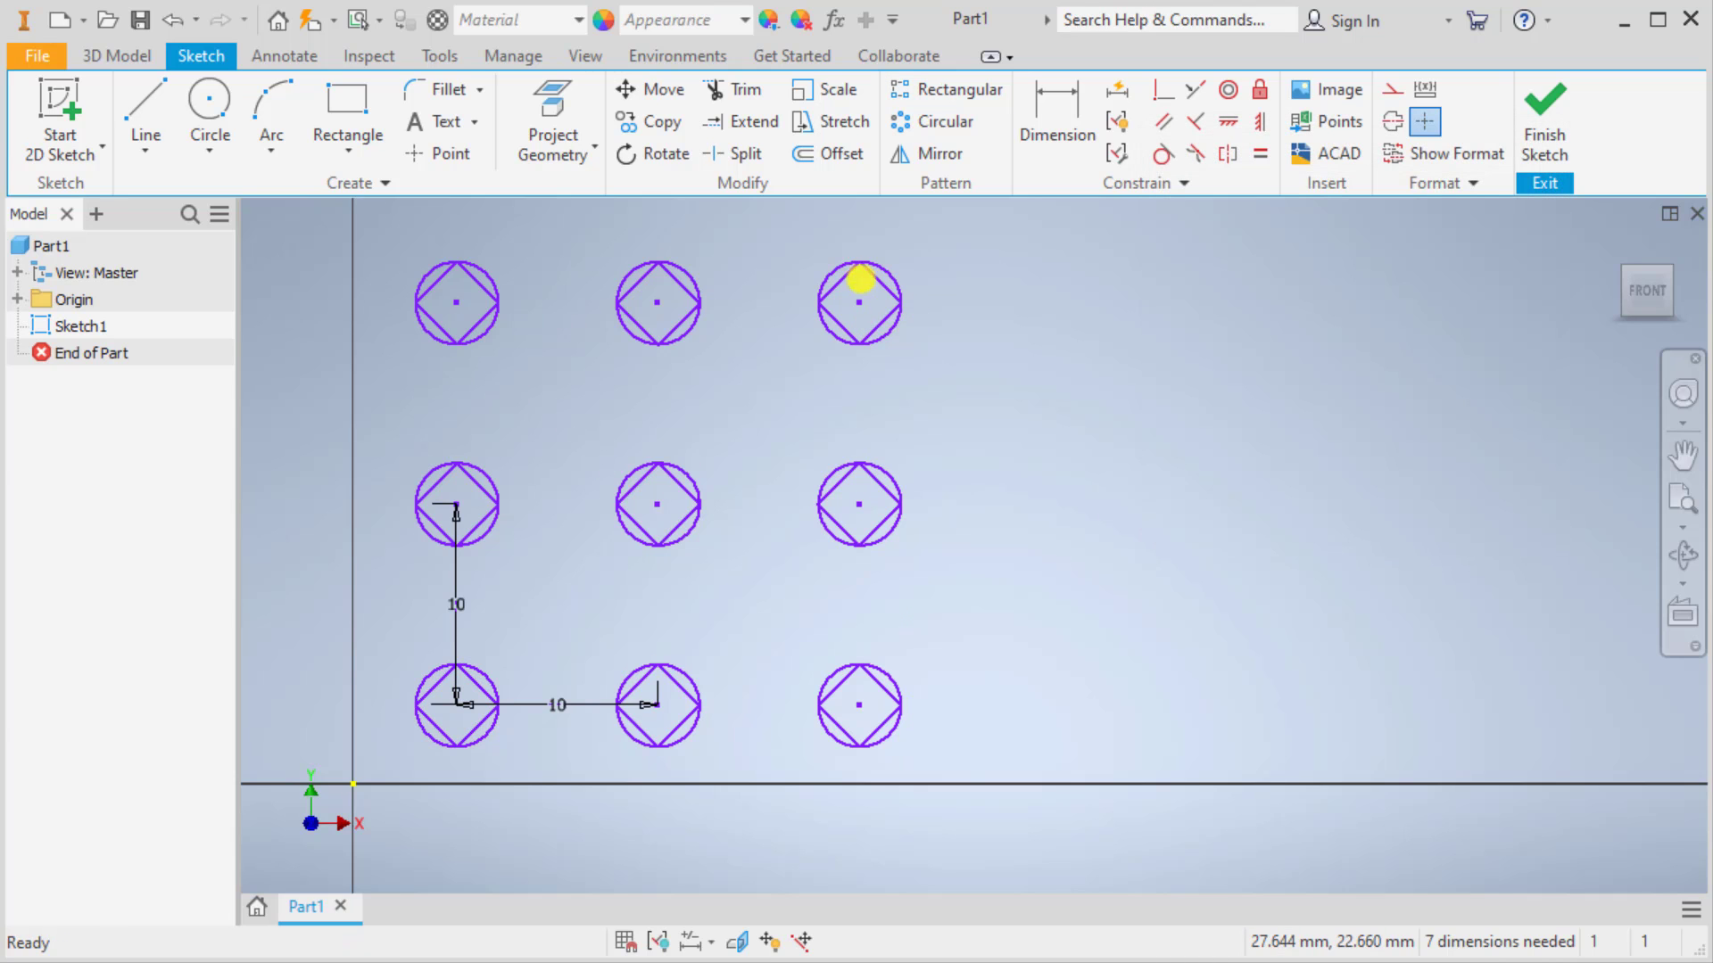
Step: Try to delete the pattern through its upper-right circle and square, and undo that last change
{"action": "left_click_drag", "start_coordinate": [807, 245], "coordinate": [978, 379]}
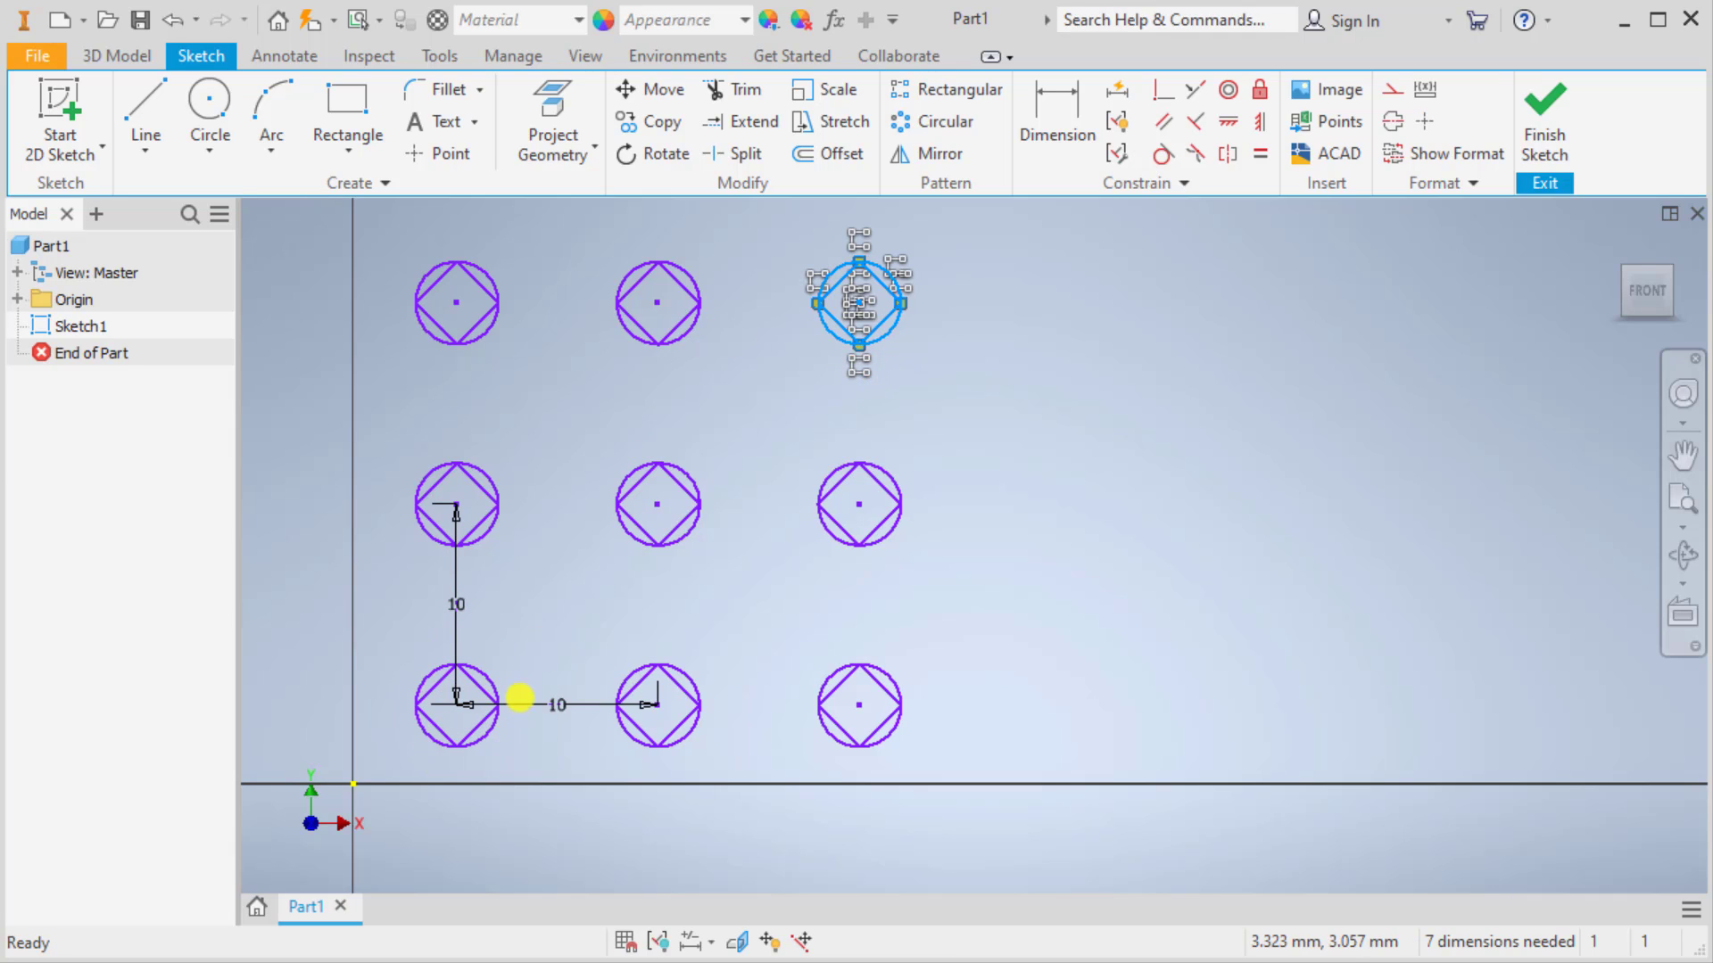
{"action": "left_click", "coordinate": [857, 393]}
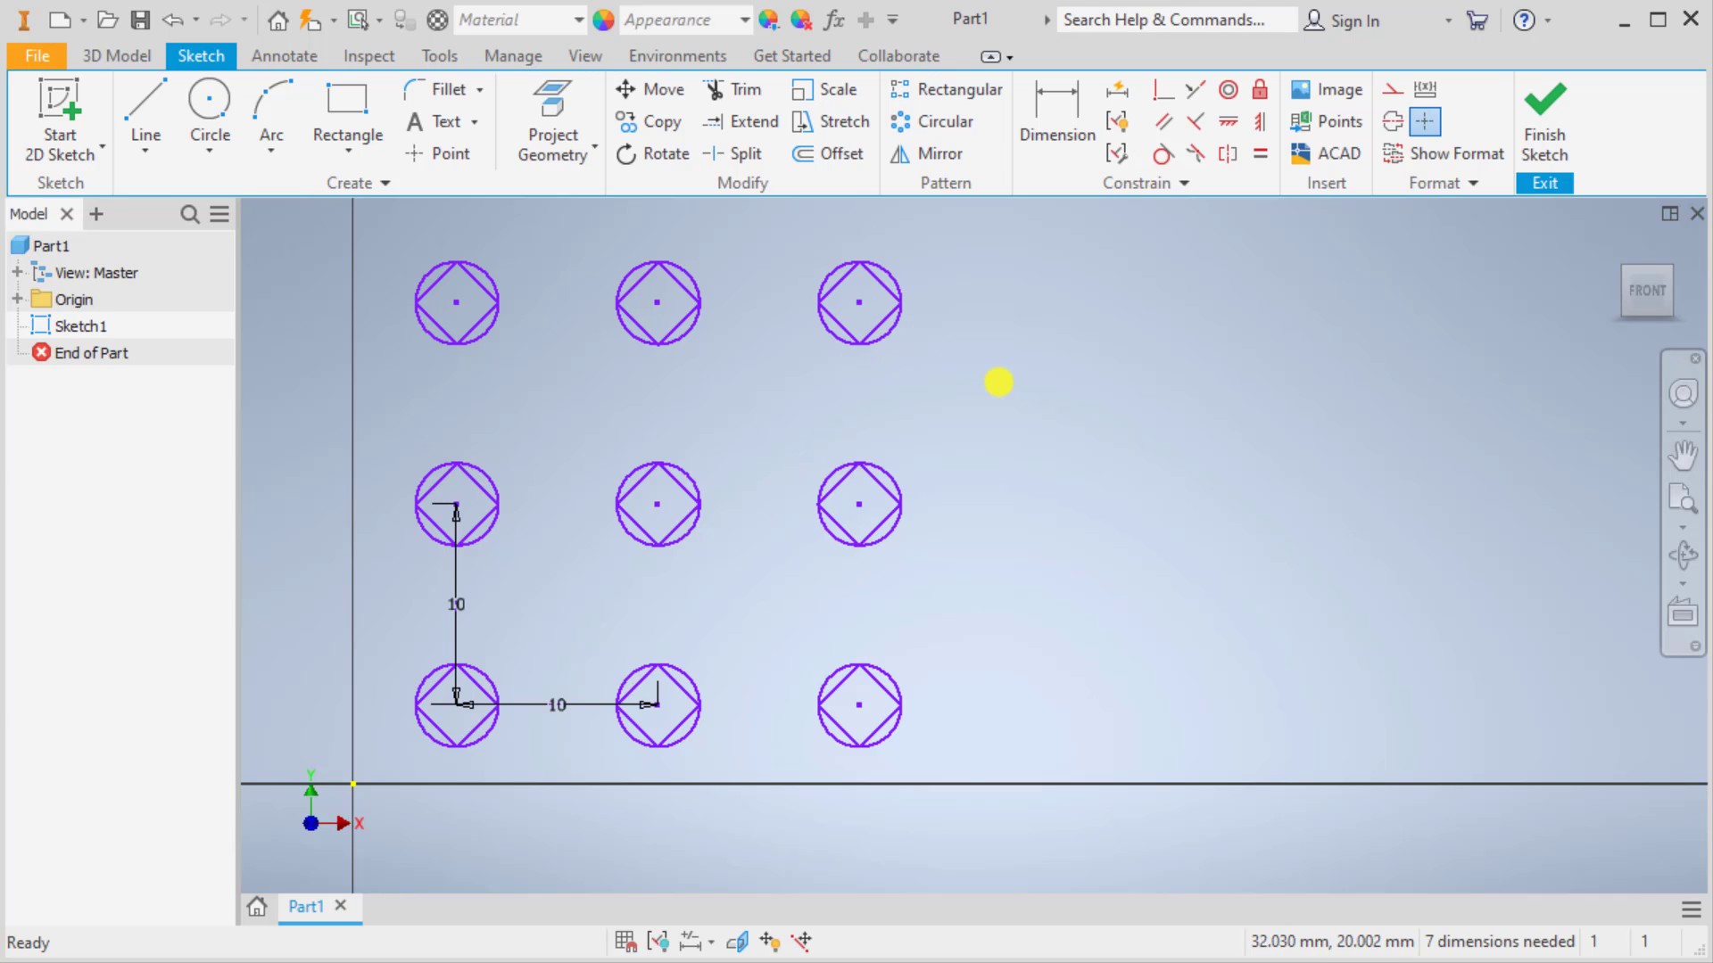
{"action": "left_click_drag", "start_coordinate": [999, 381], "coordinate": [798, 236]}
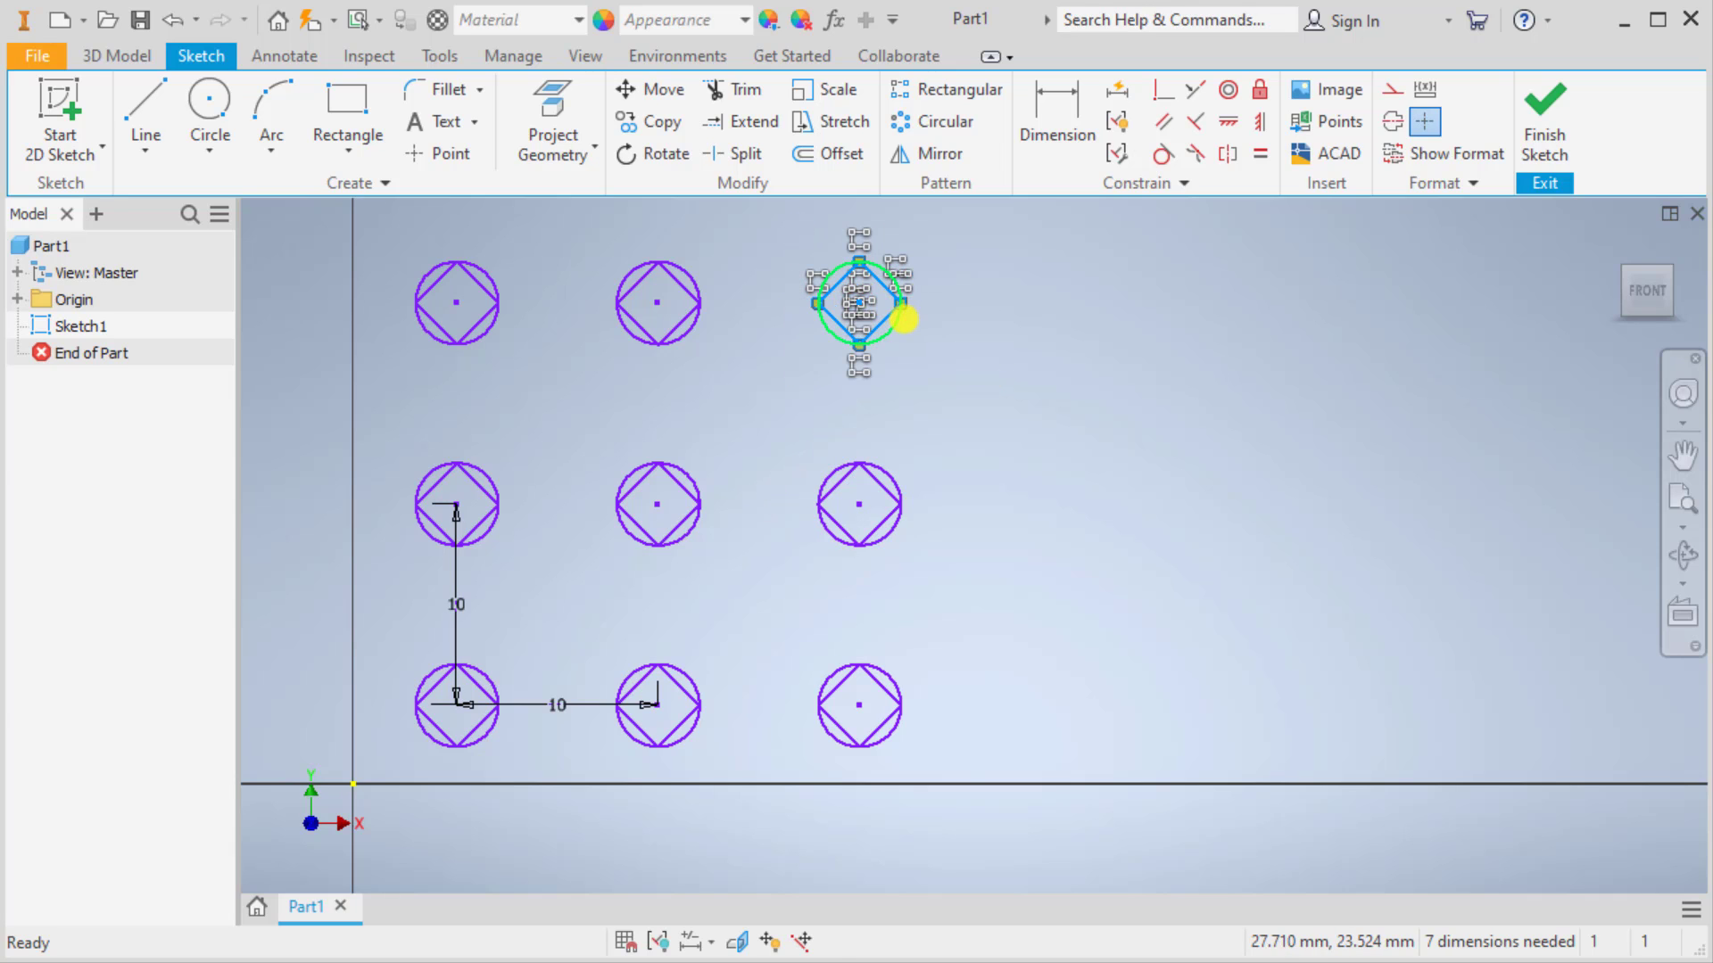
{"action": "right_click", "coordinate": [901, 326]}
{"action": "left_click", "coordinate": [888, 242]}
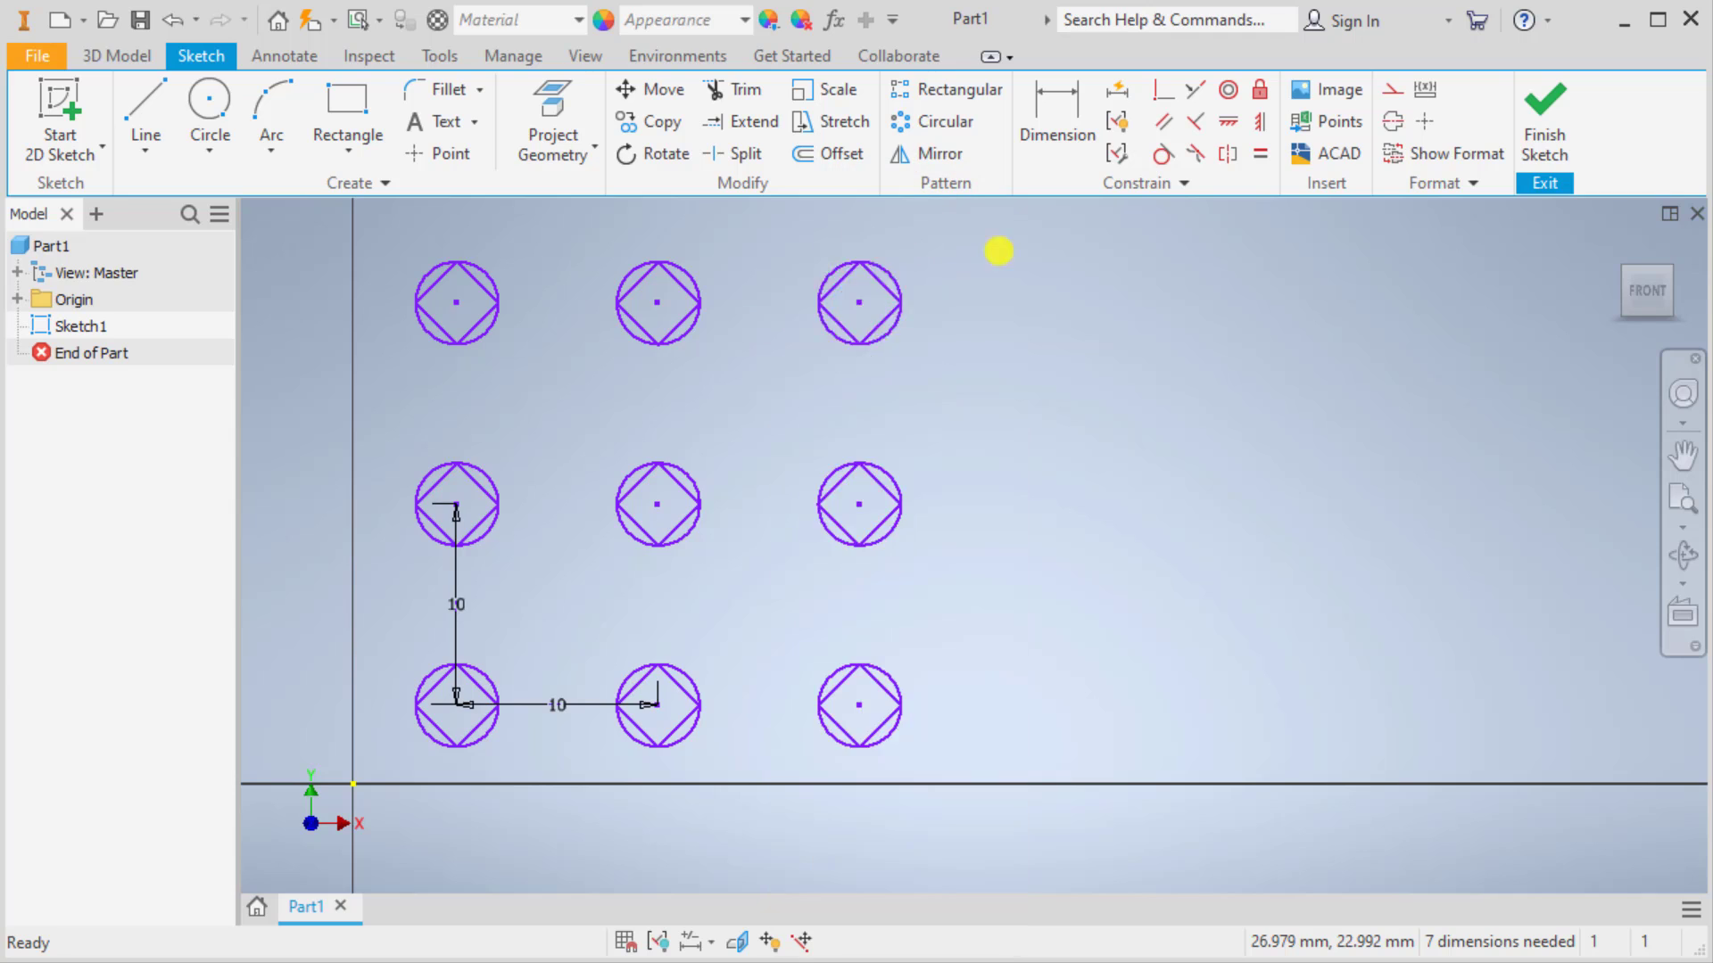
{"action": "key", "text": "ctrl+z"}
{"action": "left_click_drag", "start_coordinate": [949, 378], "coordinate": [826, 260]}
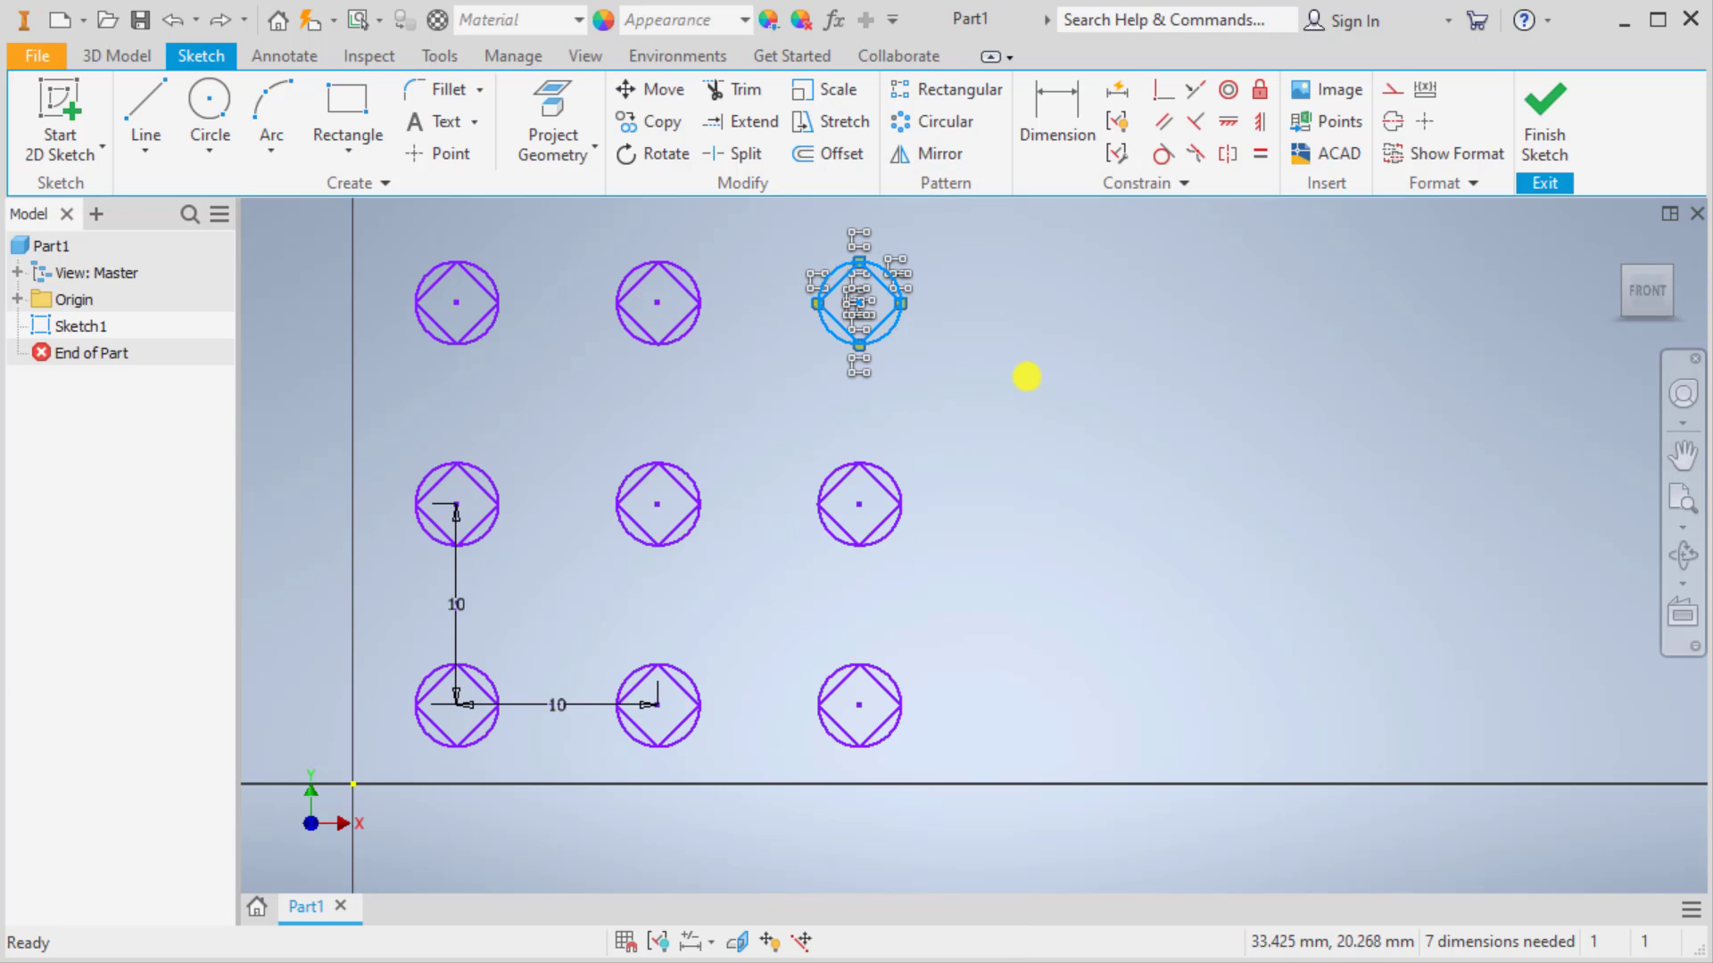
{"action": "left_click", "coordinate": [951, 377]}
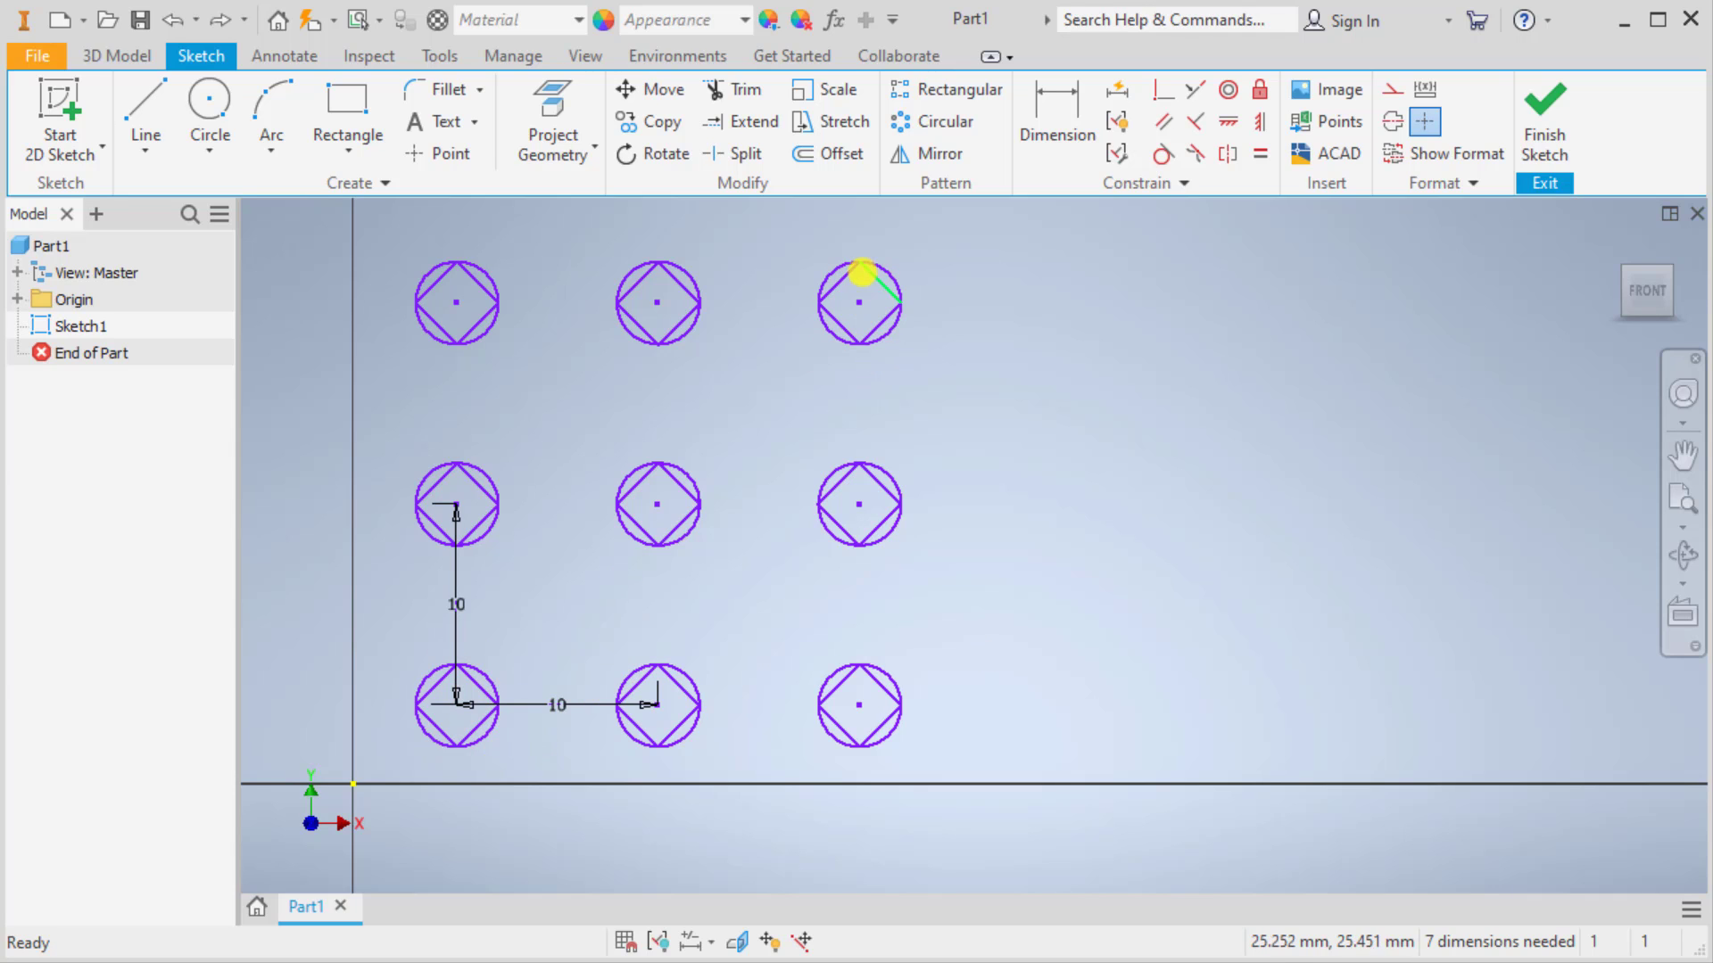
Step: Open the rectangular pattern for editing, examine its Suppress, Associative and Fitted options, and leave it without changes
{"action": "right_click", "coordinate": [875, 261]}
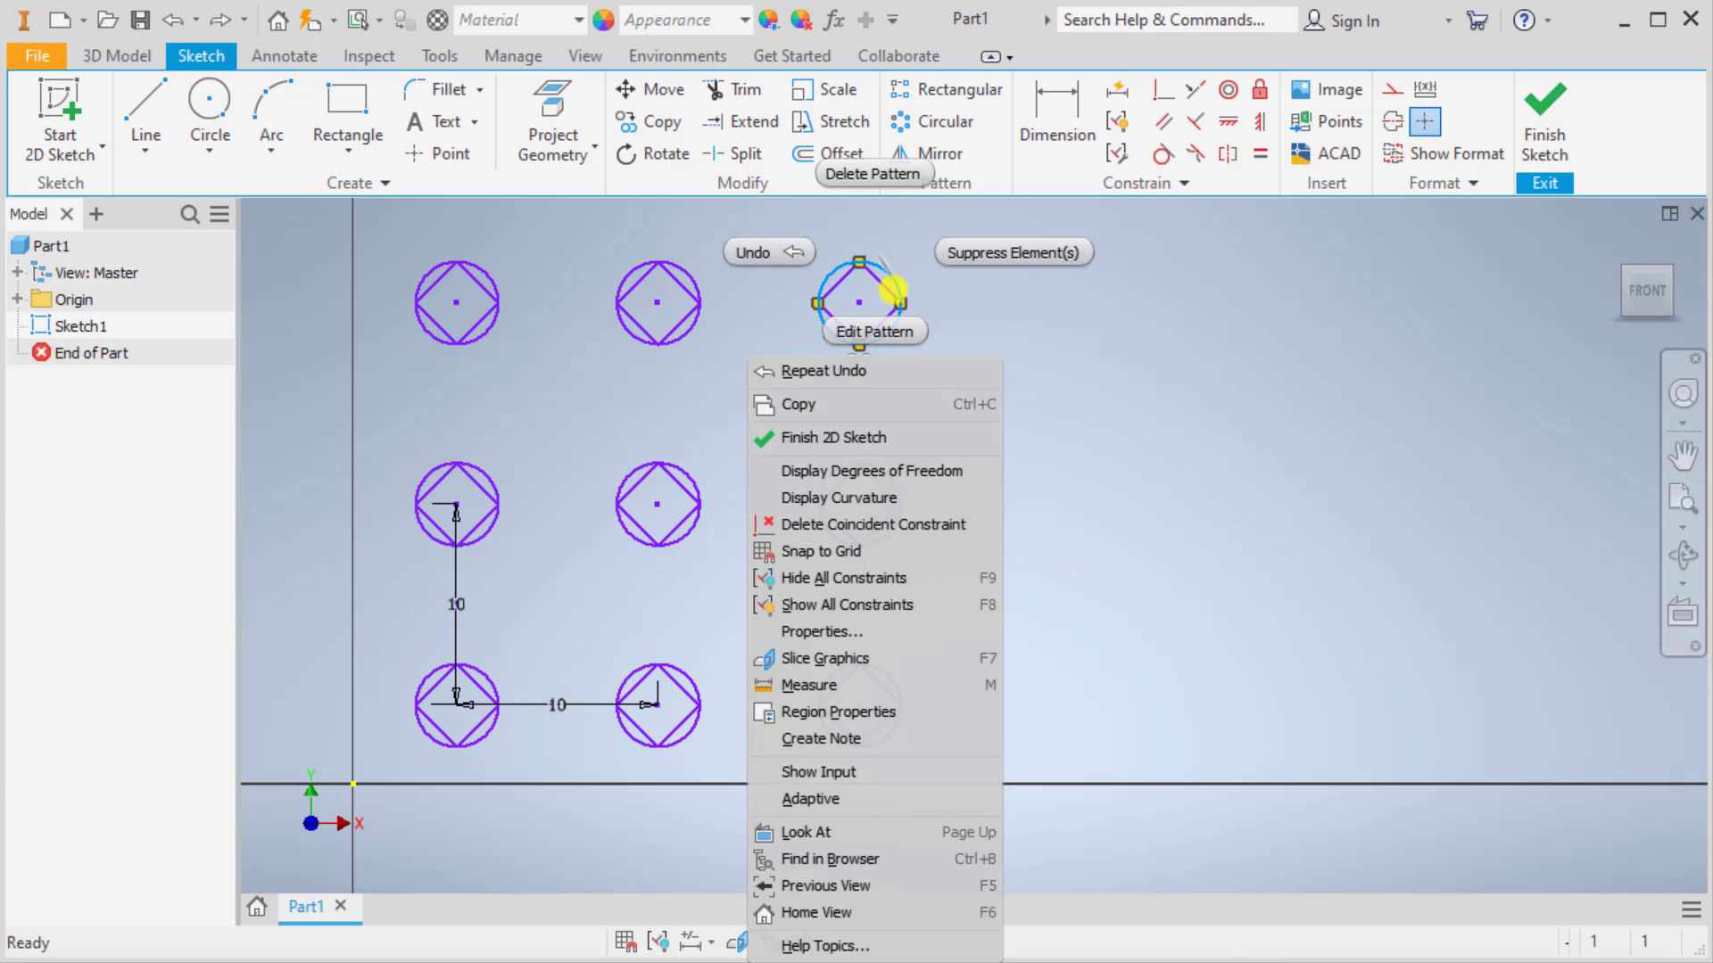
{"action": "left_click", "coordinate": [875, 331]}
{"action": "key", "text": "Return"}
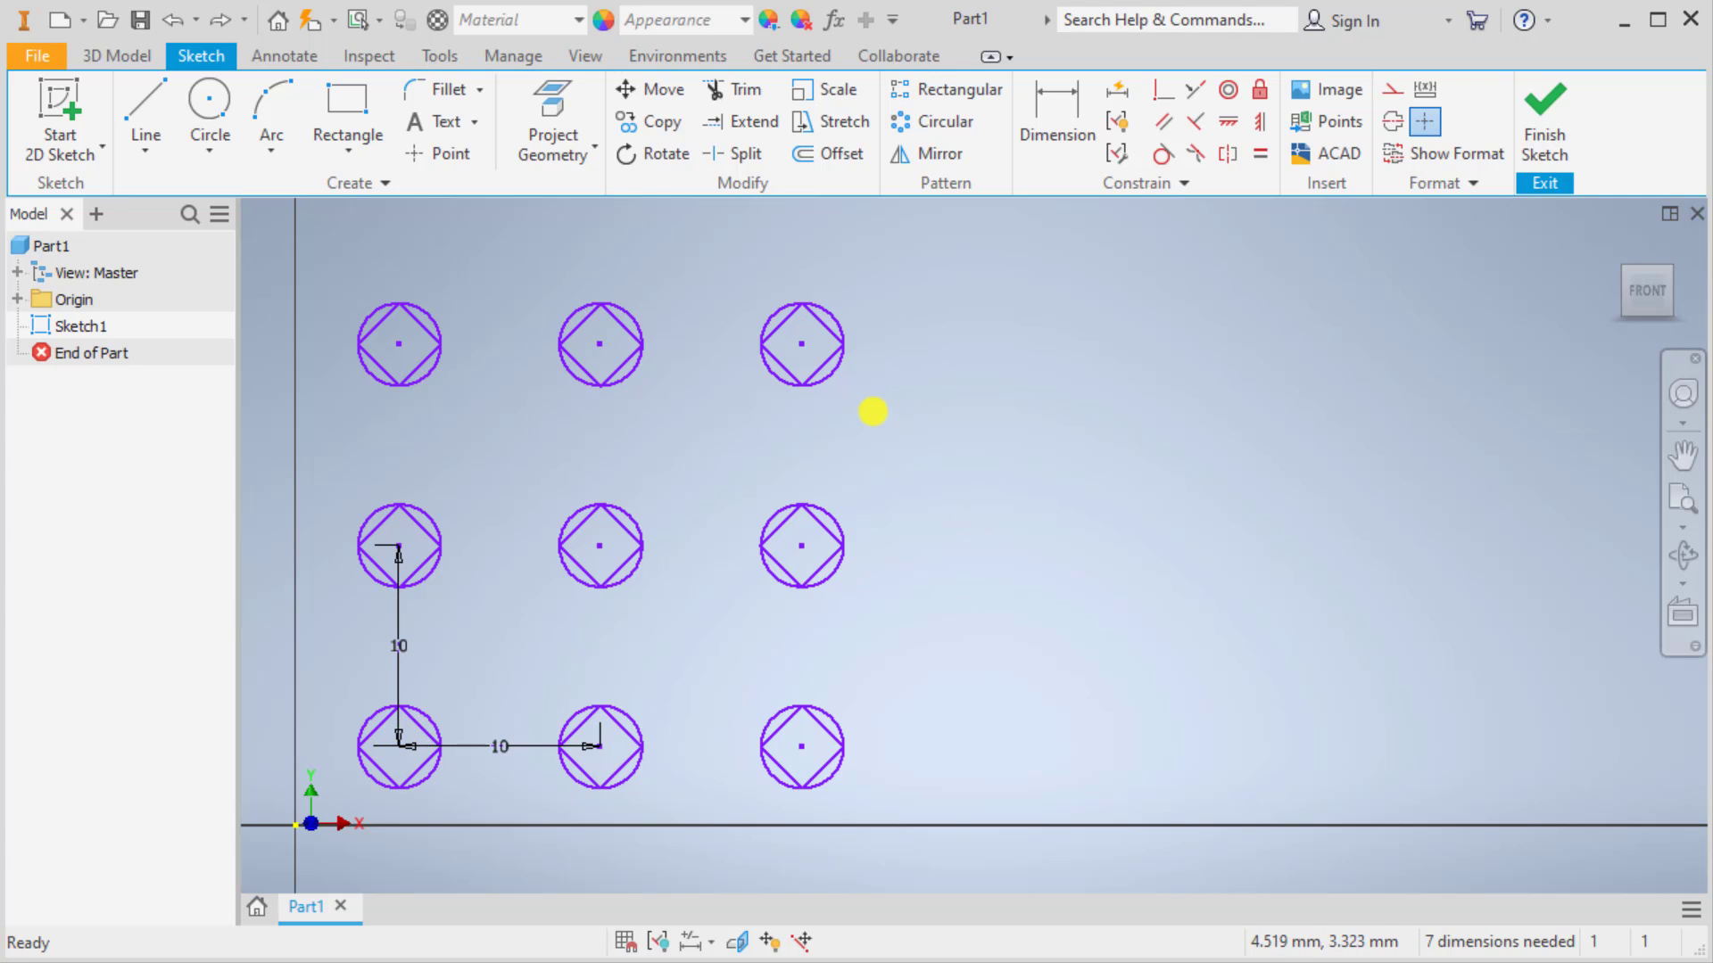
{"action": "right_click", "coordinate": [826, 363]}
{"action": "left_click", "coordinate": [810, 301]}
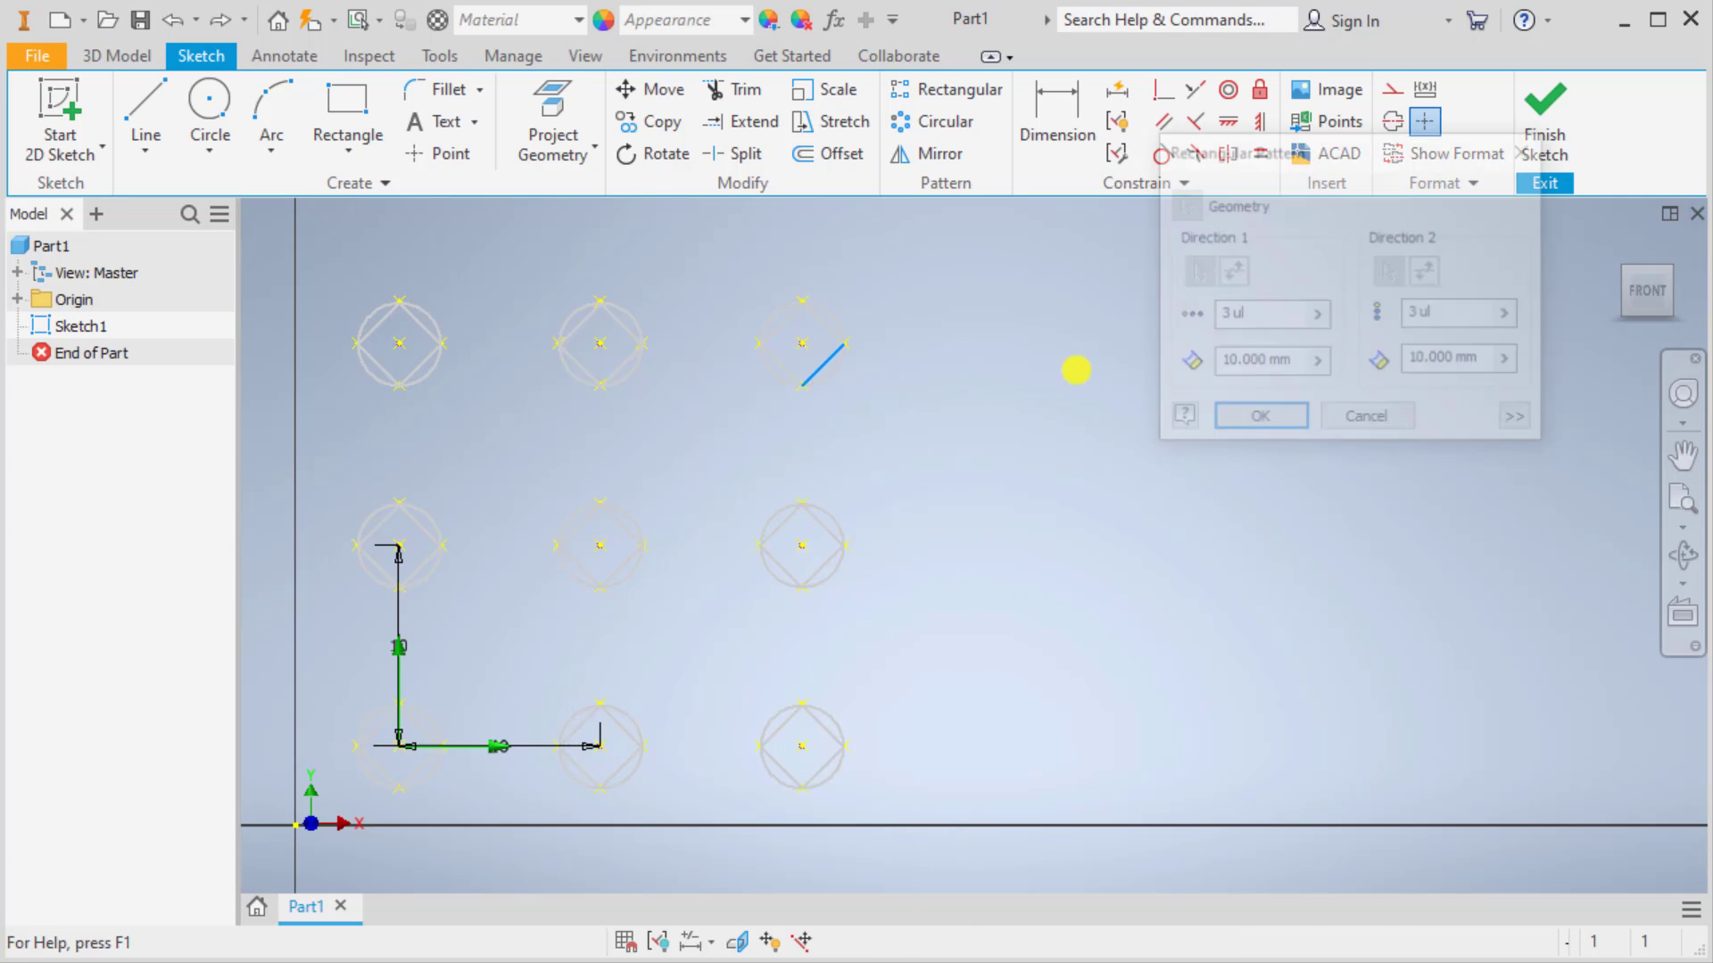
{"action": "left_click", "coordinate": [1514, 417]}
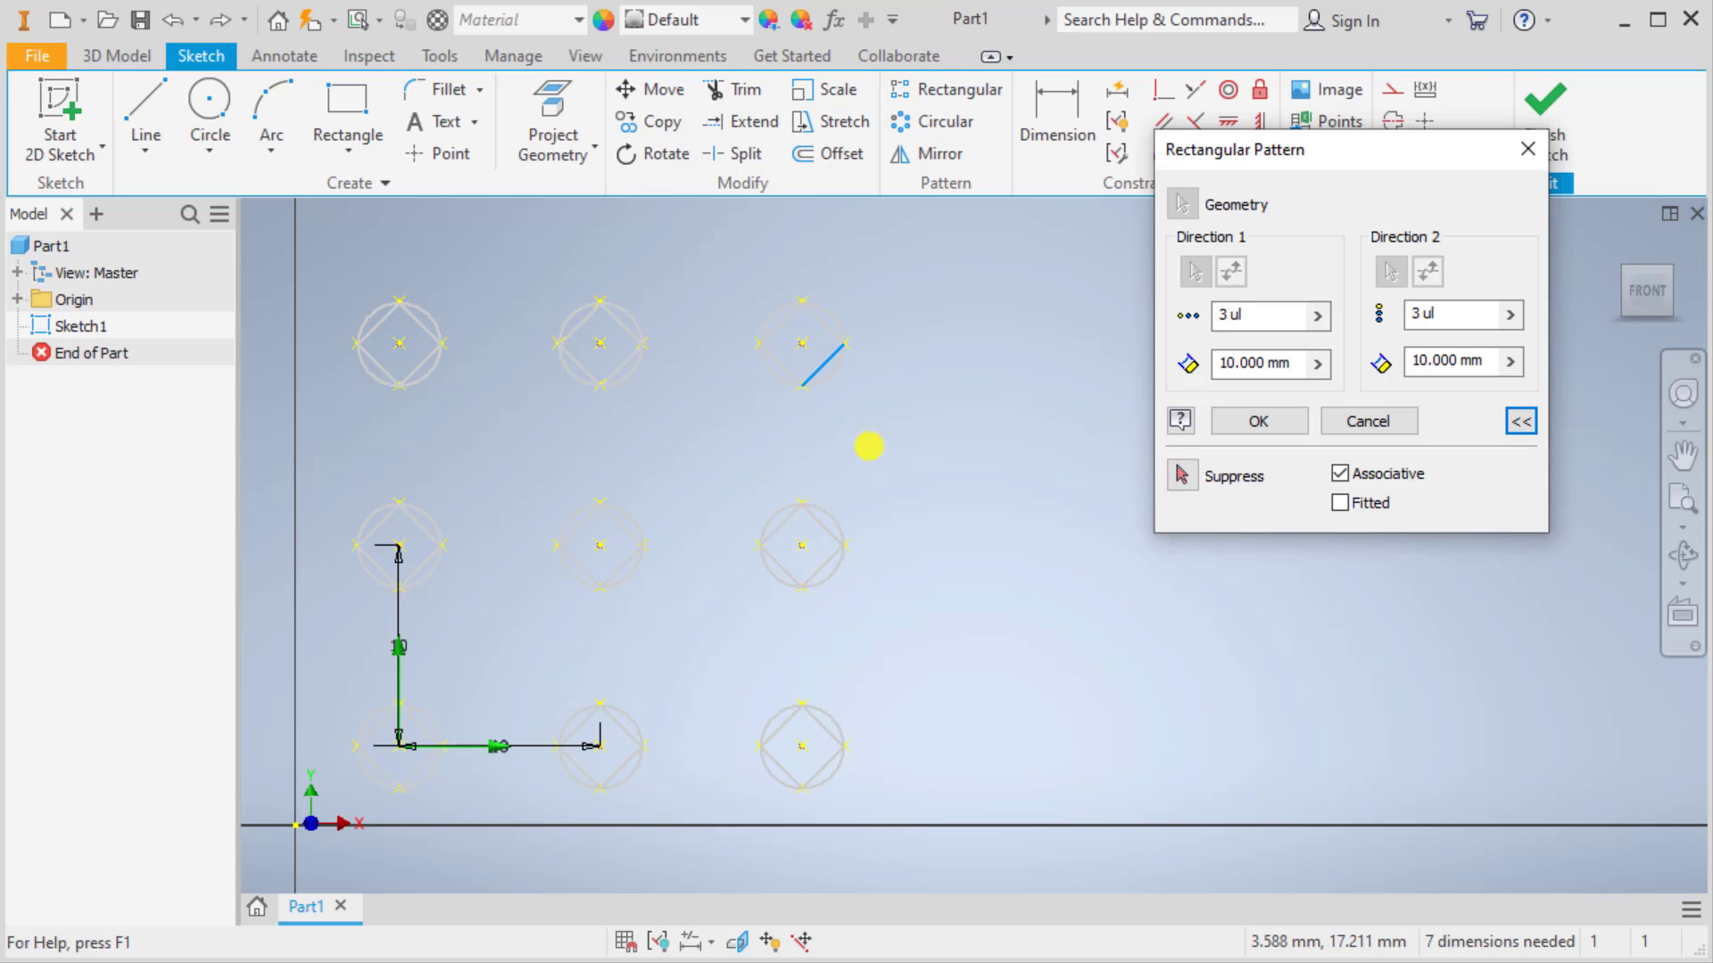
{"action": "left_click", "coordinate": [1367, 420]}
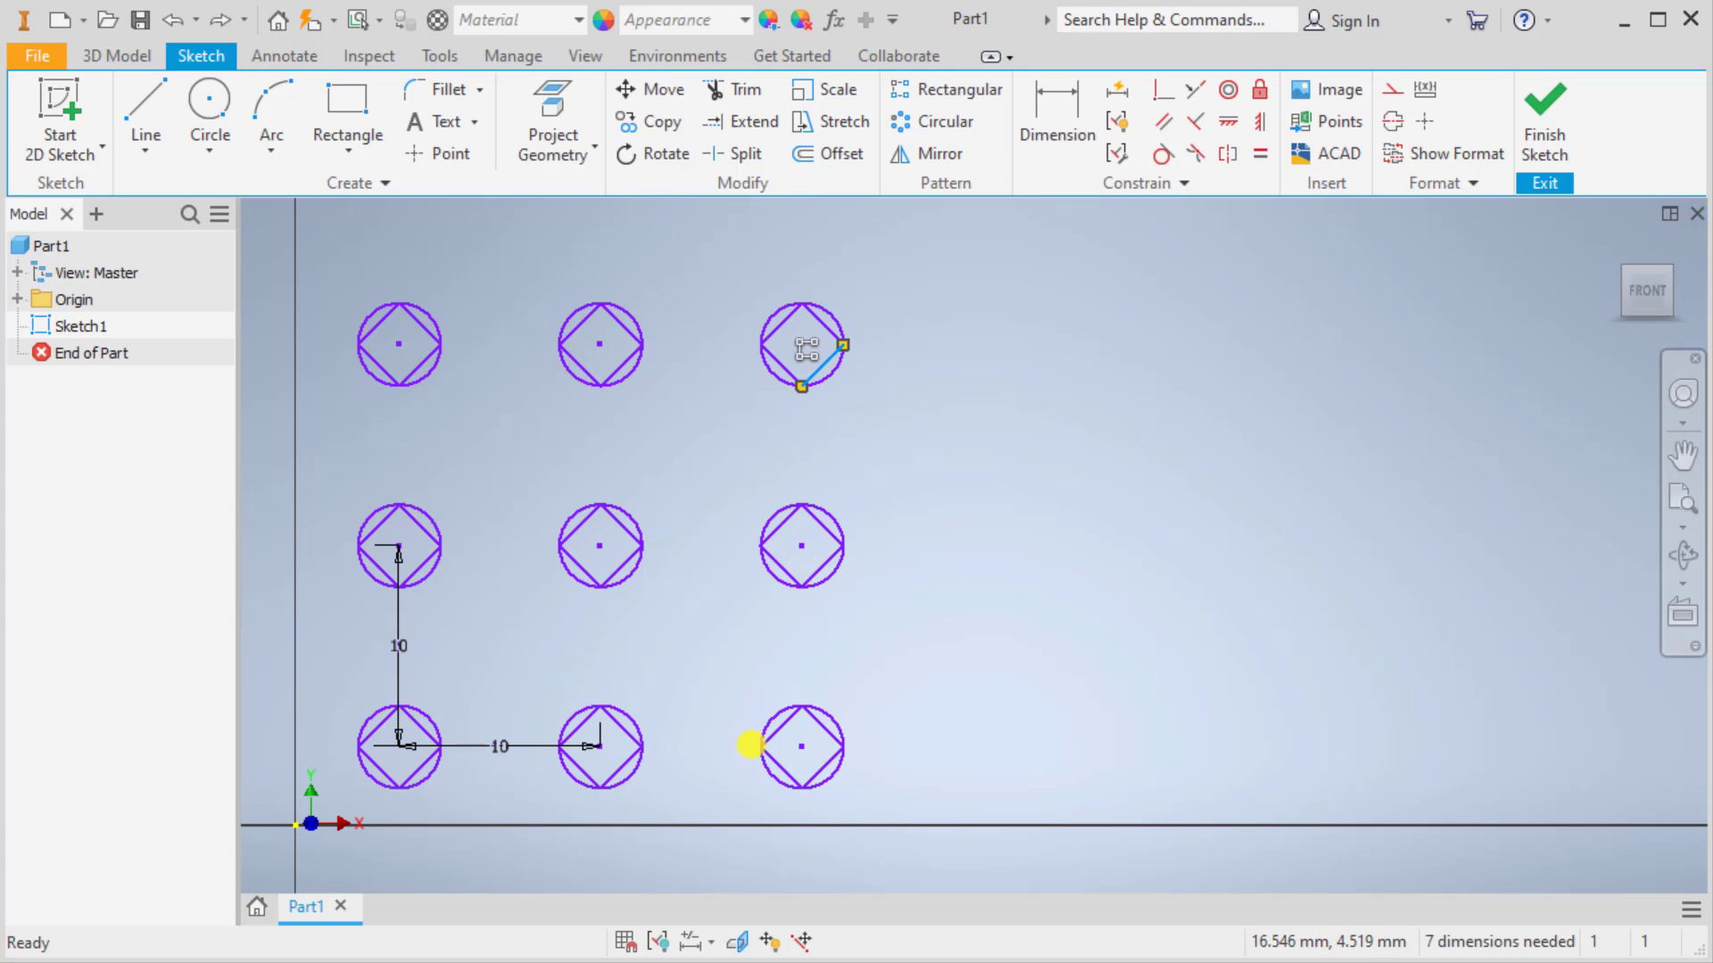
Step: Copy the pattern's lower-left circle and square from the circle's centre, placing the first copy on the same row beyond the pattern
{"action": "middle_click_drag", "start_coordinate": [1006, 632], "coordinate": [944, 651]}
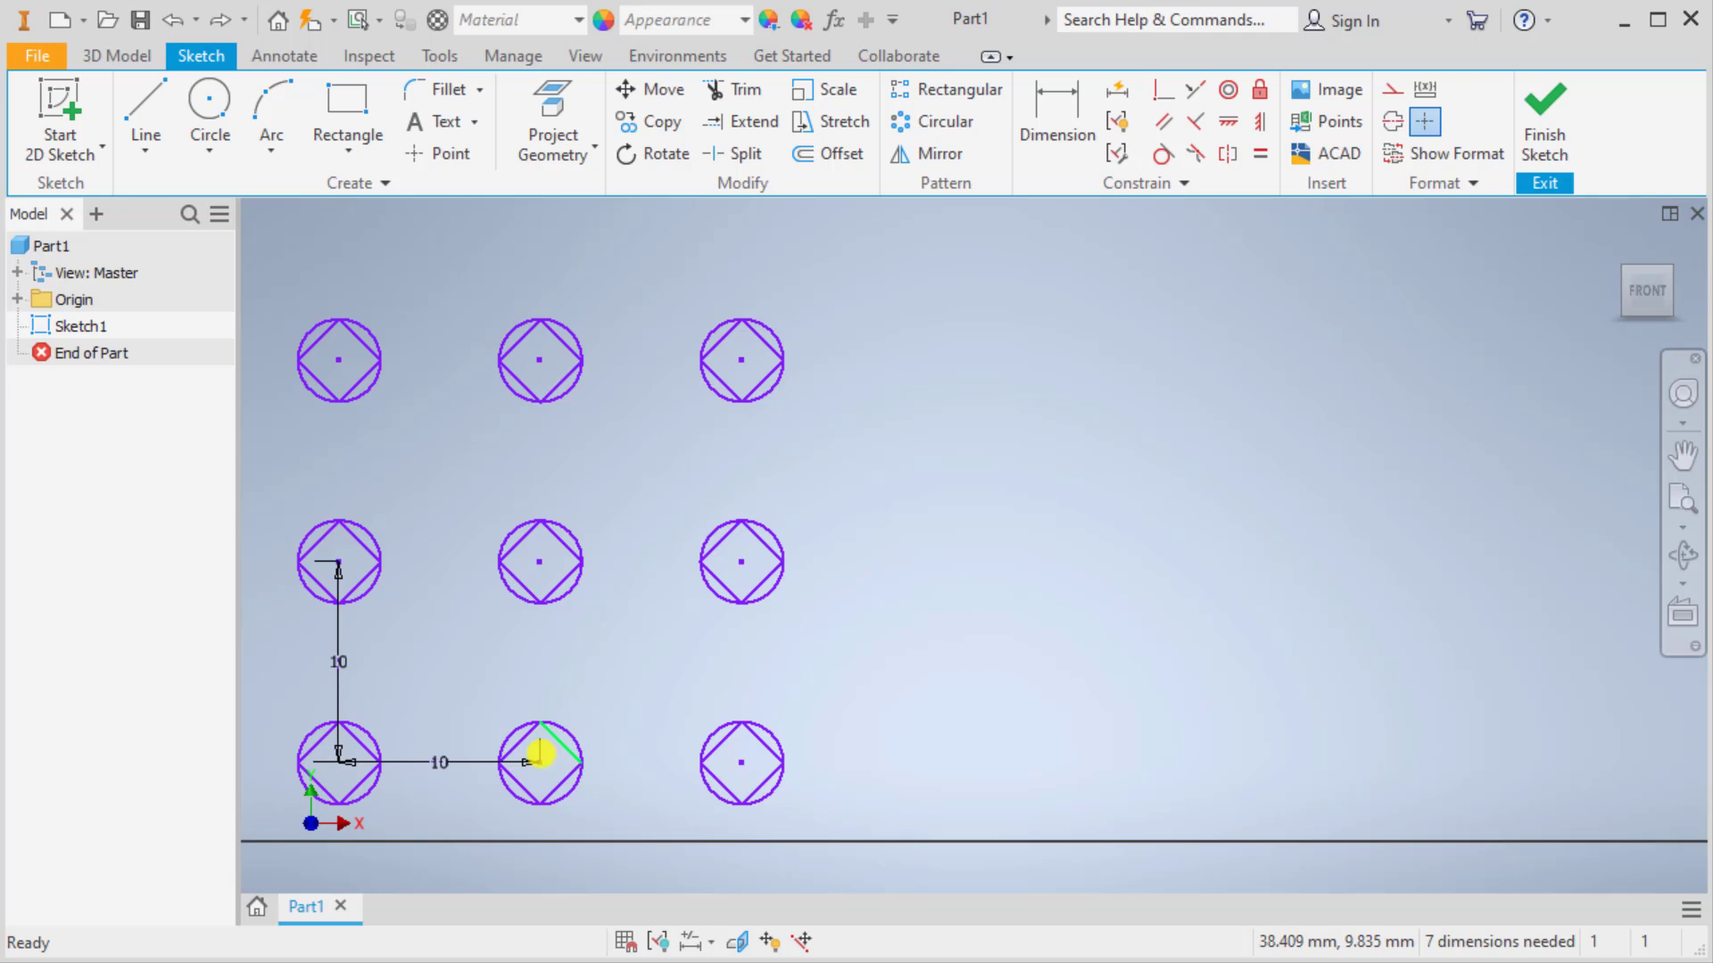
{"action": "right_click", "coordinate": [369, 730]}
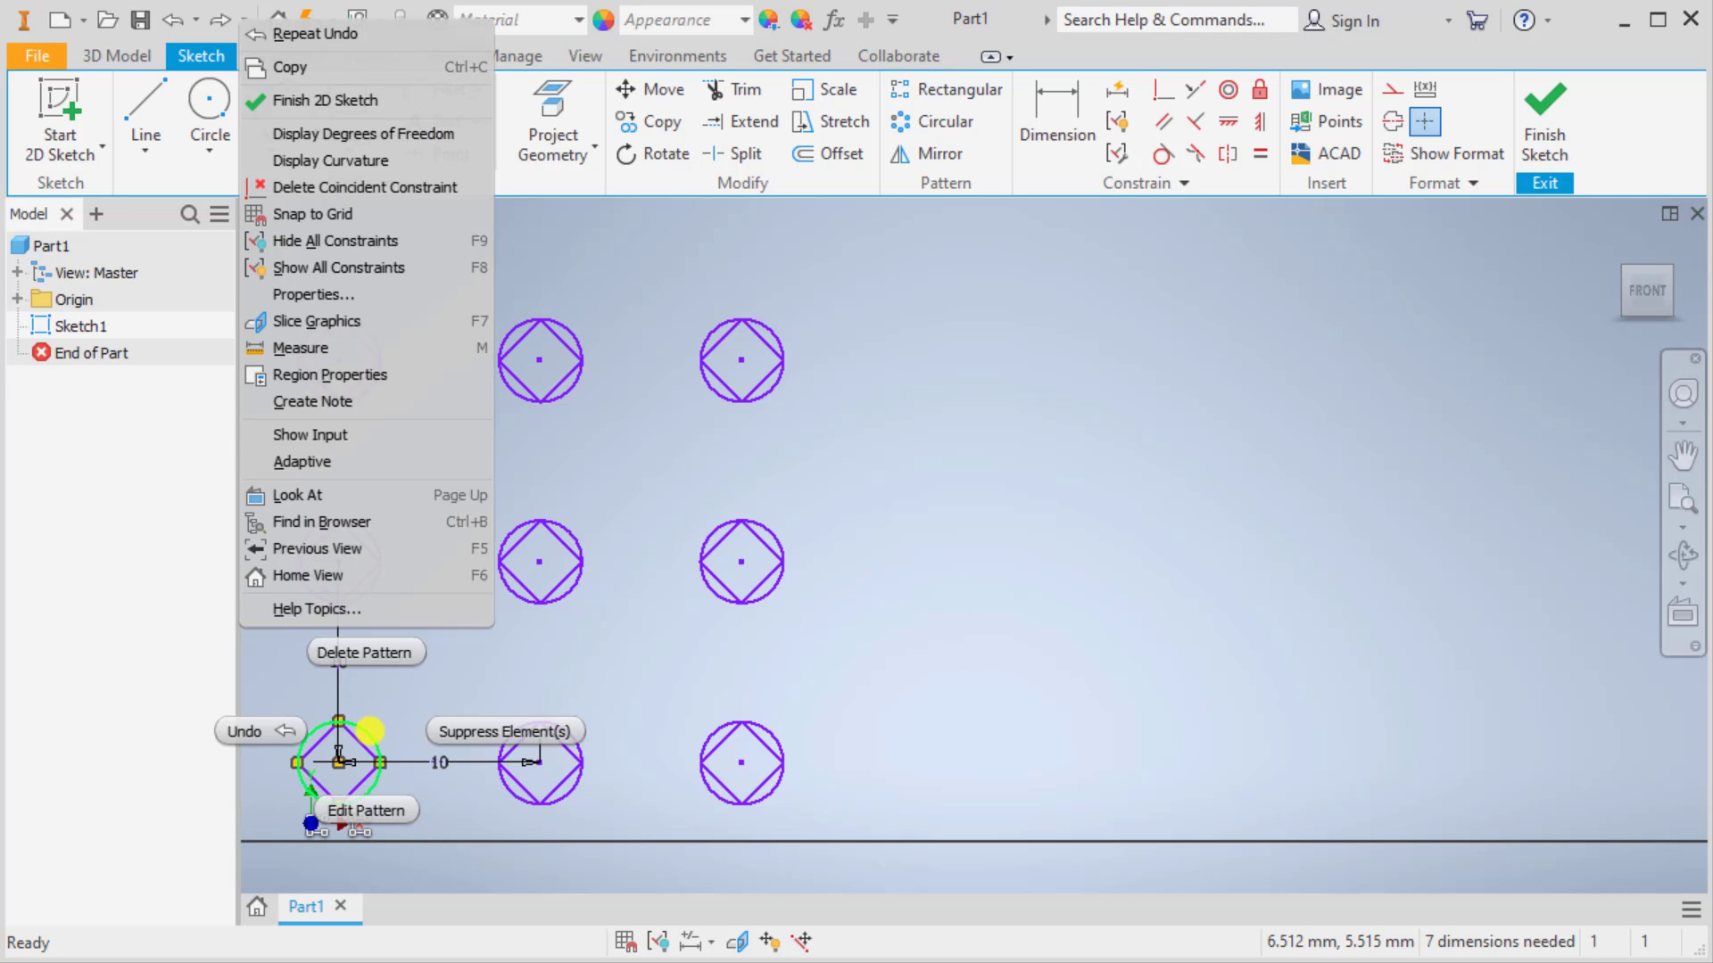
{"action": "left_click", "coordinate": [408, 695]}
{"action": "left_click", "coordinate": [487, 715]}
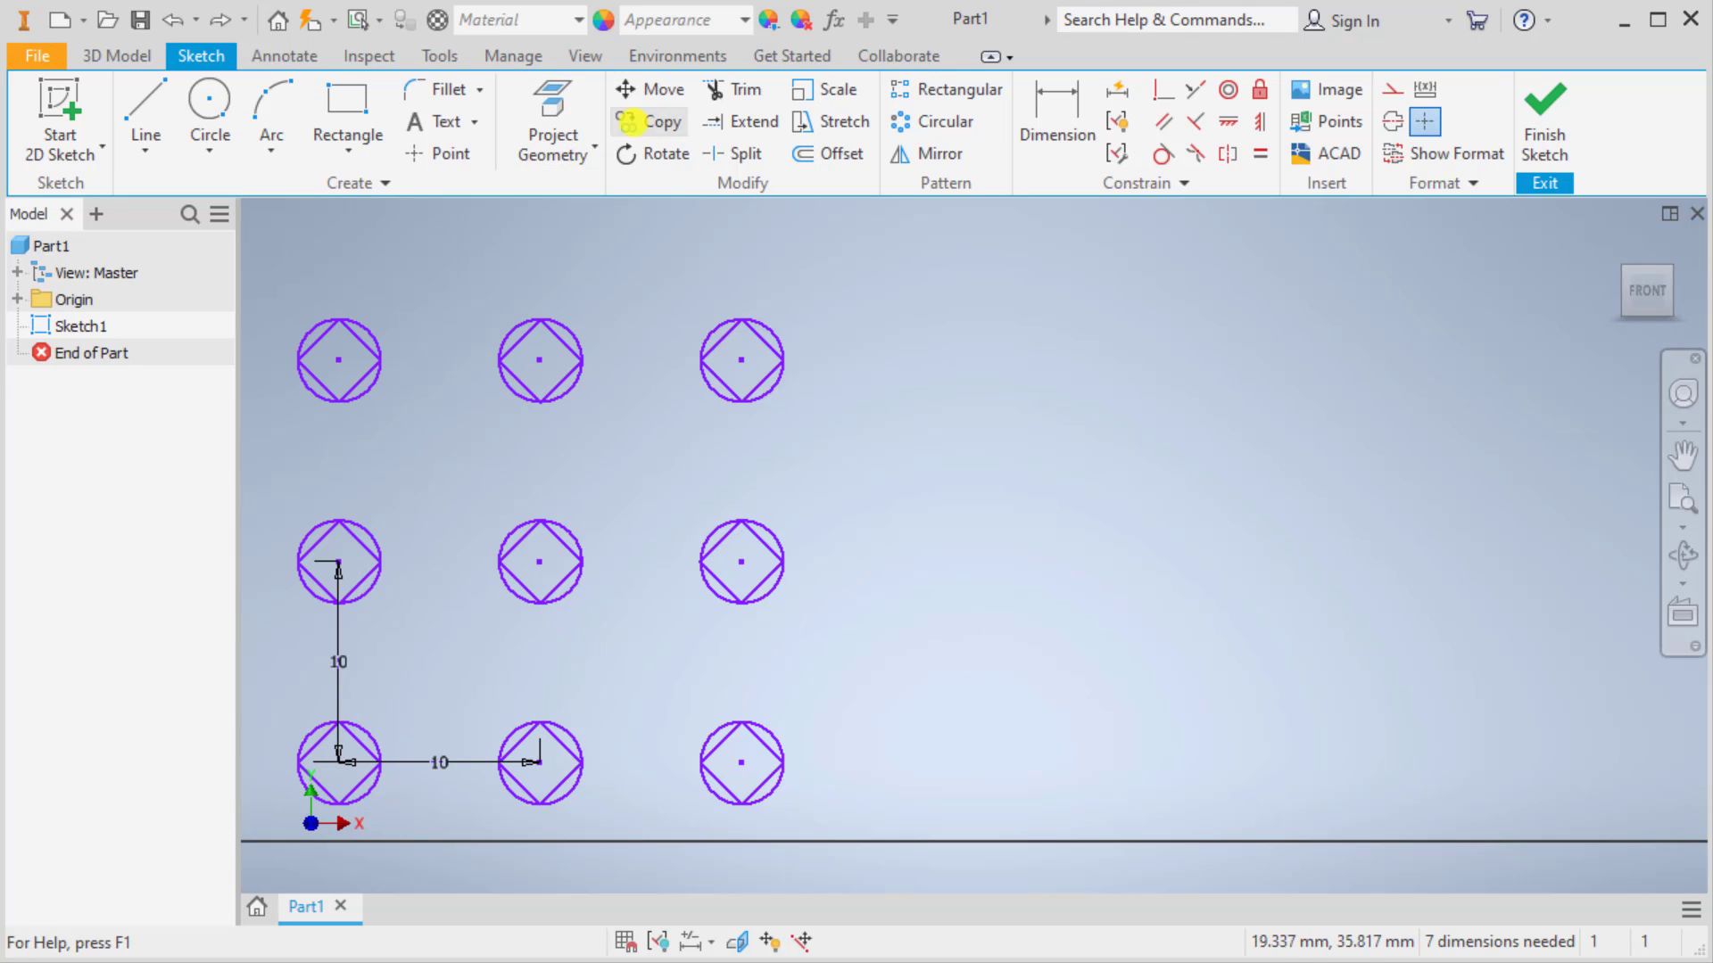
{"action": "left_click", "coordinate": [657, 122]}
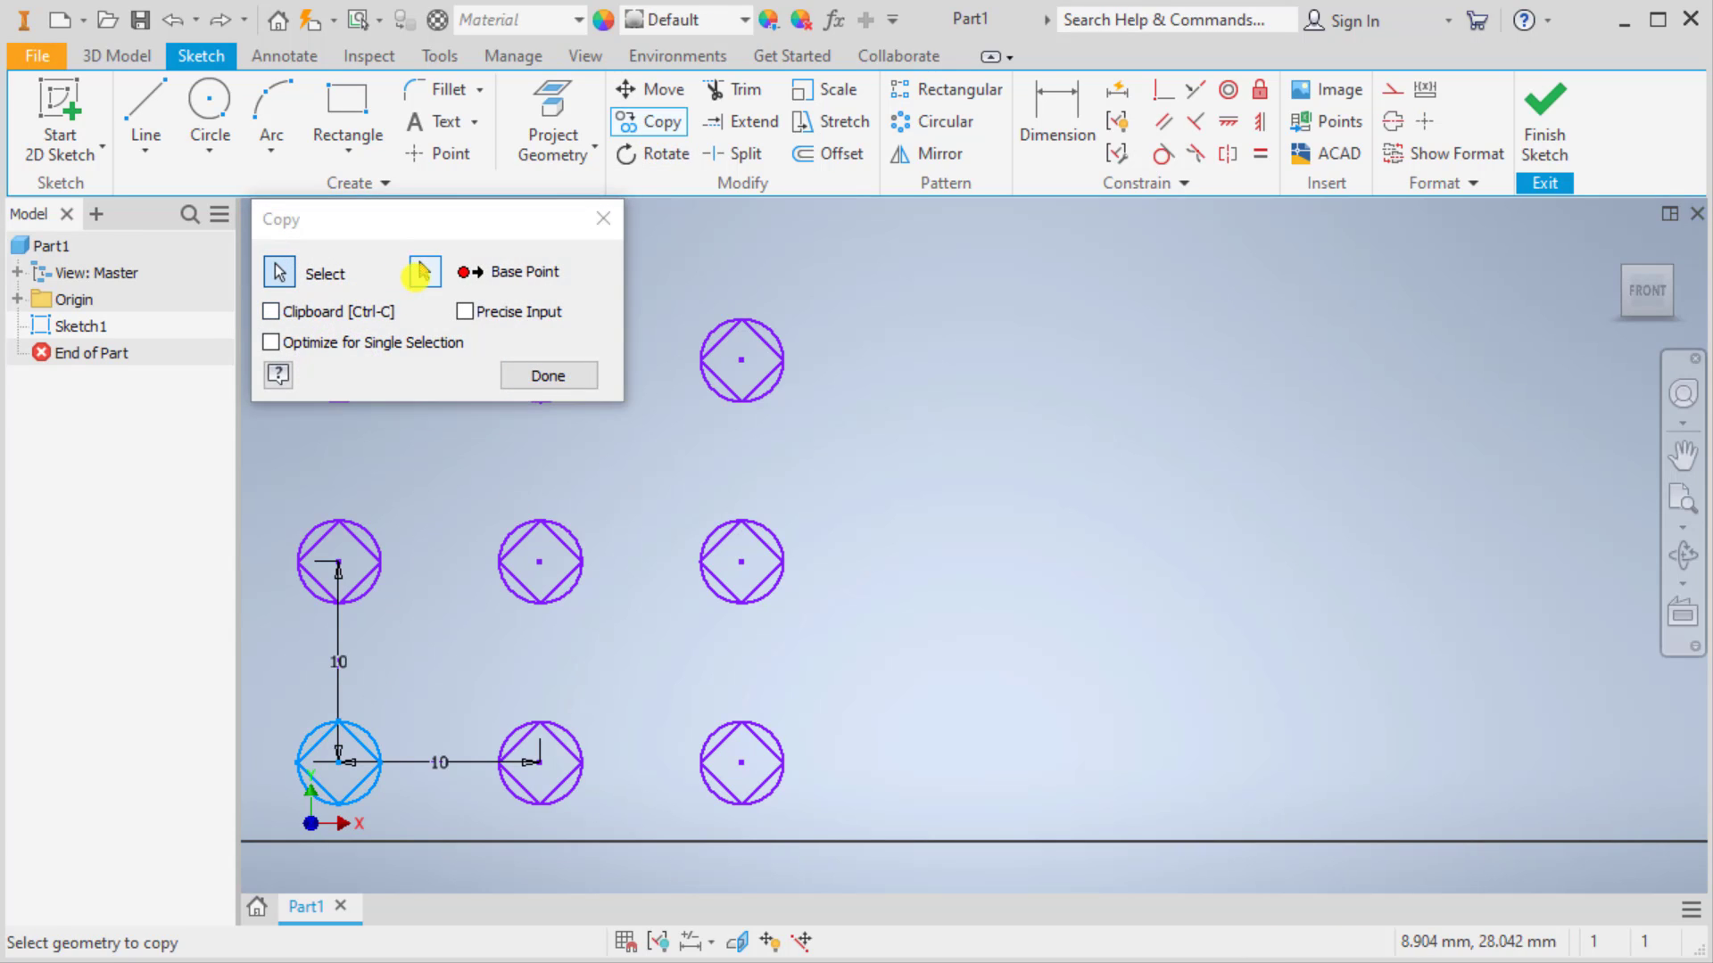
{"action": "left_click", "coordinate": [355, 805]}
{"action": "left_click", "coordinate": [340, 761]}
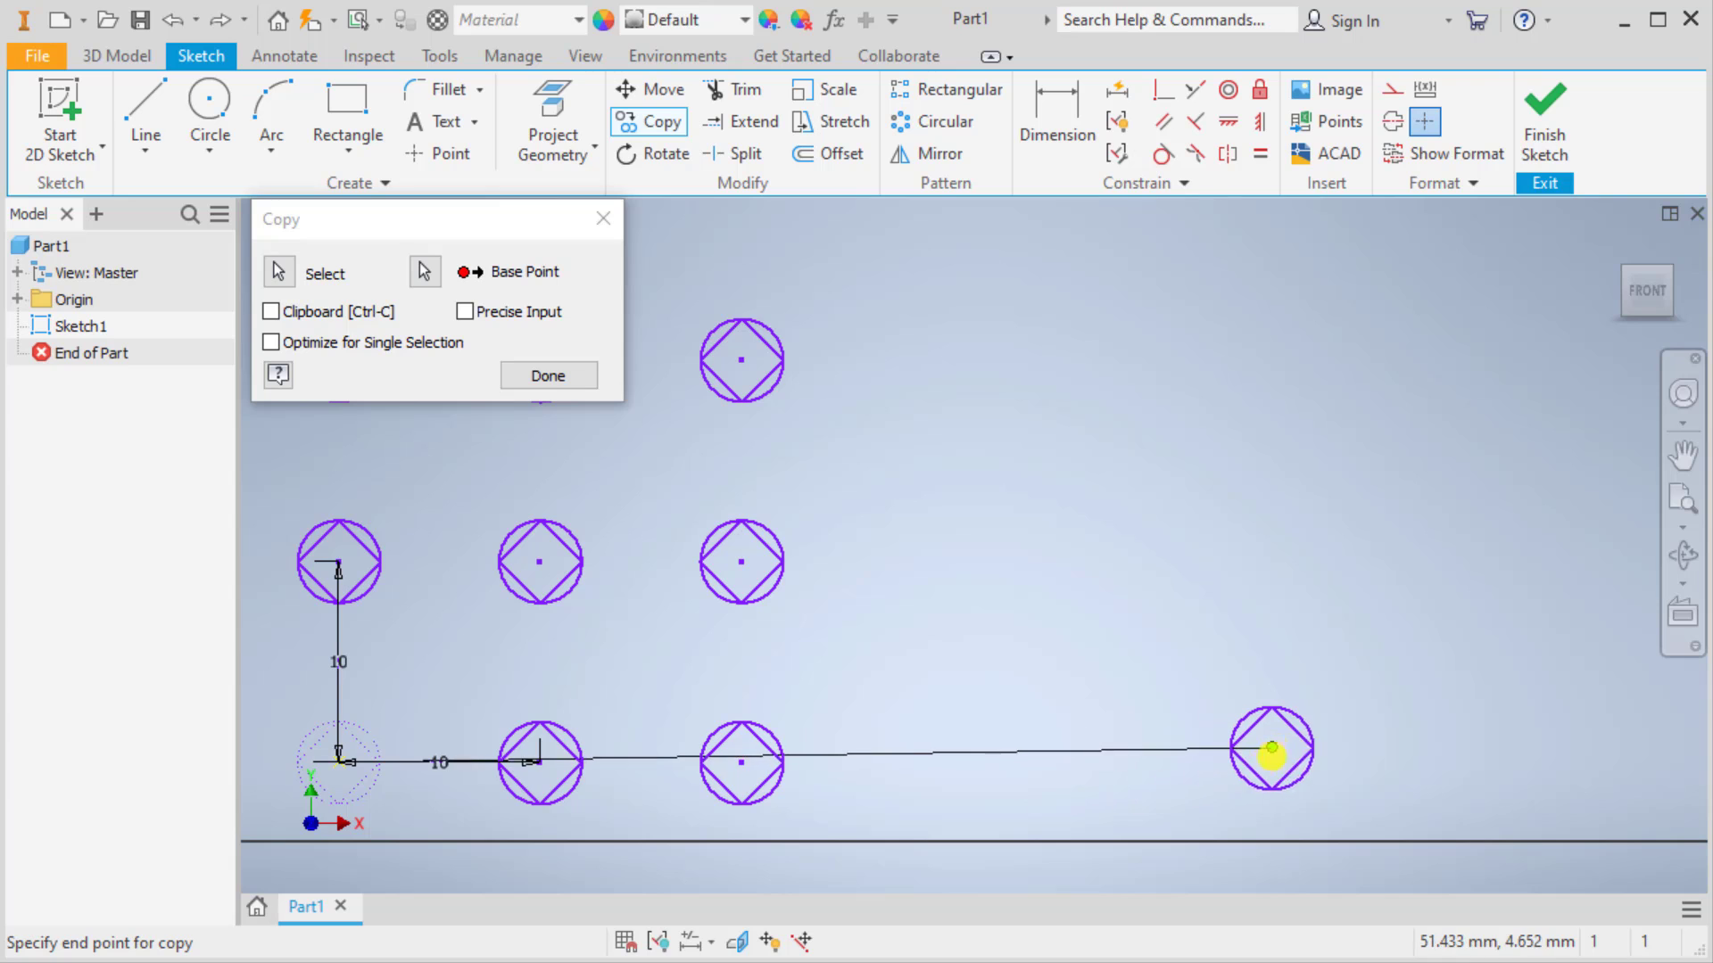
{"action": "left_click", "coordinate": [1214, 760]}
Step: Place three more copies of the circle and square farther along the same row and finish the Copy command
{"action": "scroll", "coordinate": [1336, 743], "scroll_direction": "down", "scroll_amount": 3}
{"action": "mouse_move", "coordinate": [1407, 739]}
{"action": "middle_mouse_down"}
{"action": "mouse_move", "coordinate": [1242, 761]}
{"action": "mouse_move", "coordinate": [776, 714]}
{"action": "middle_mouse_up"}
{"action": "left_click", "coordinate": [958, 741]}
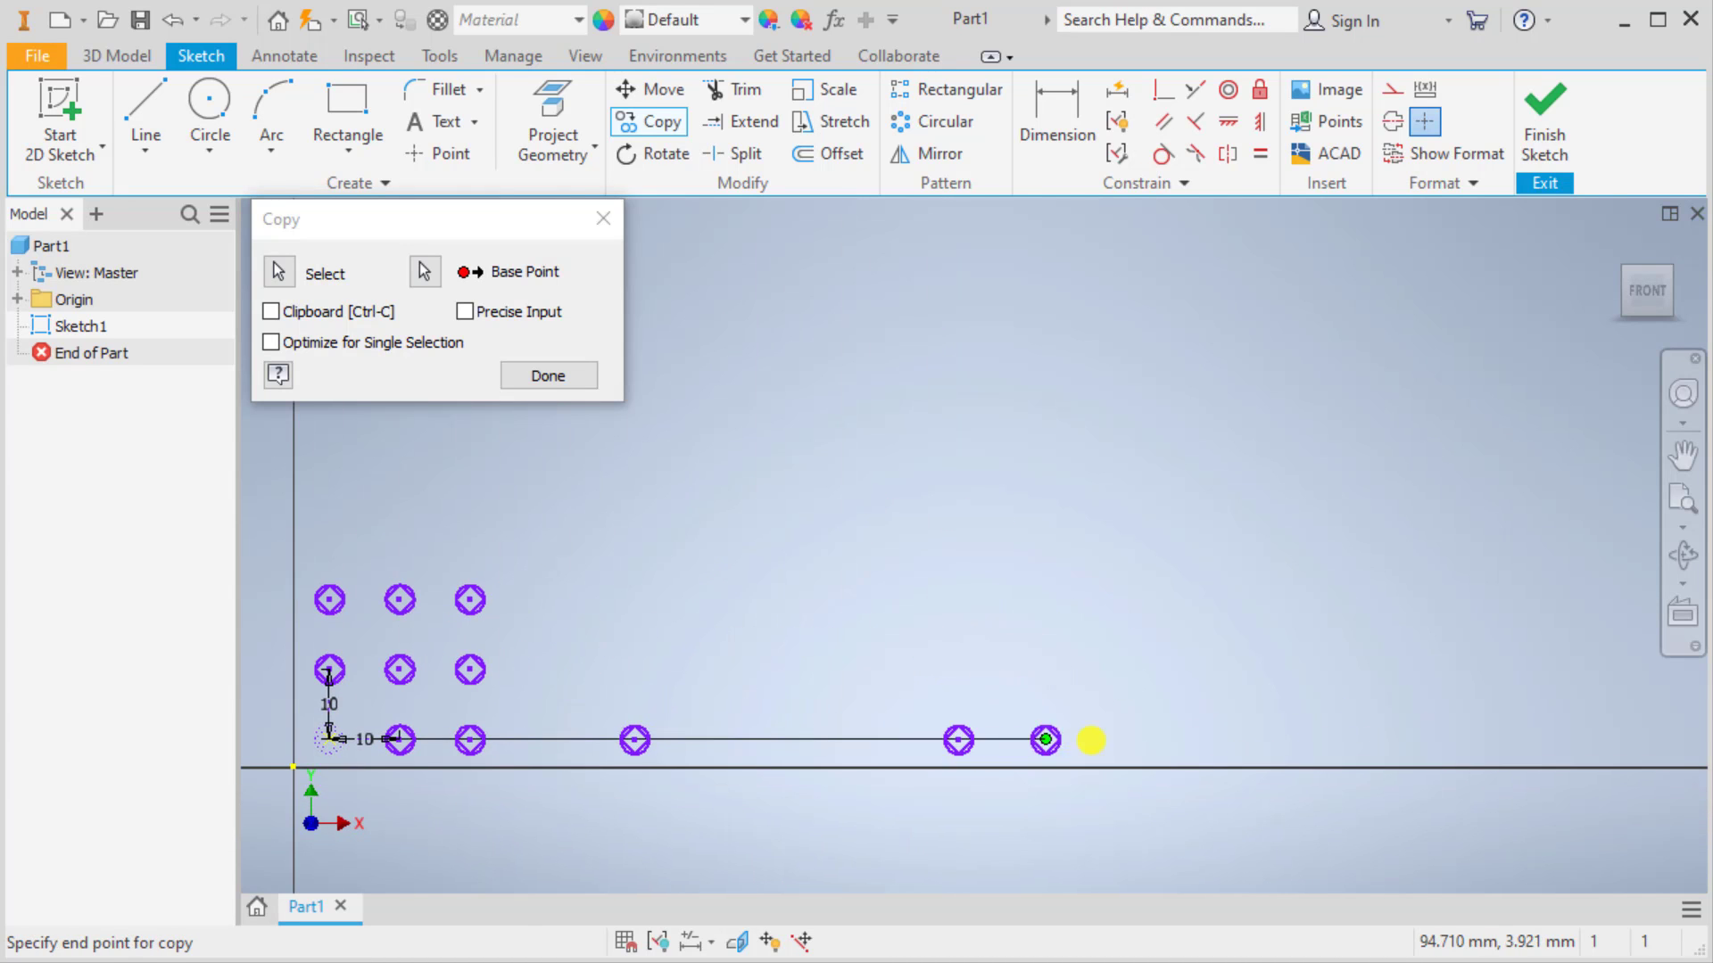
{"action": "left_click", "coordinate": [1297, 741]}
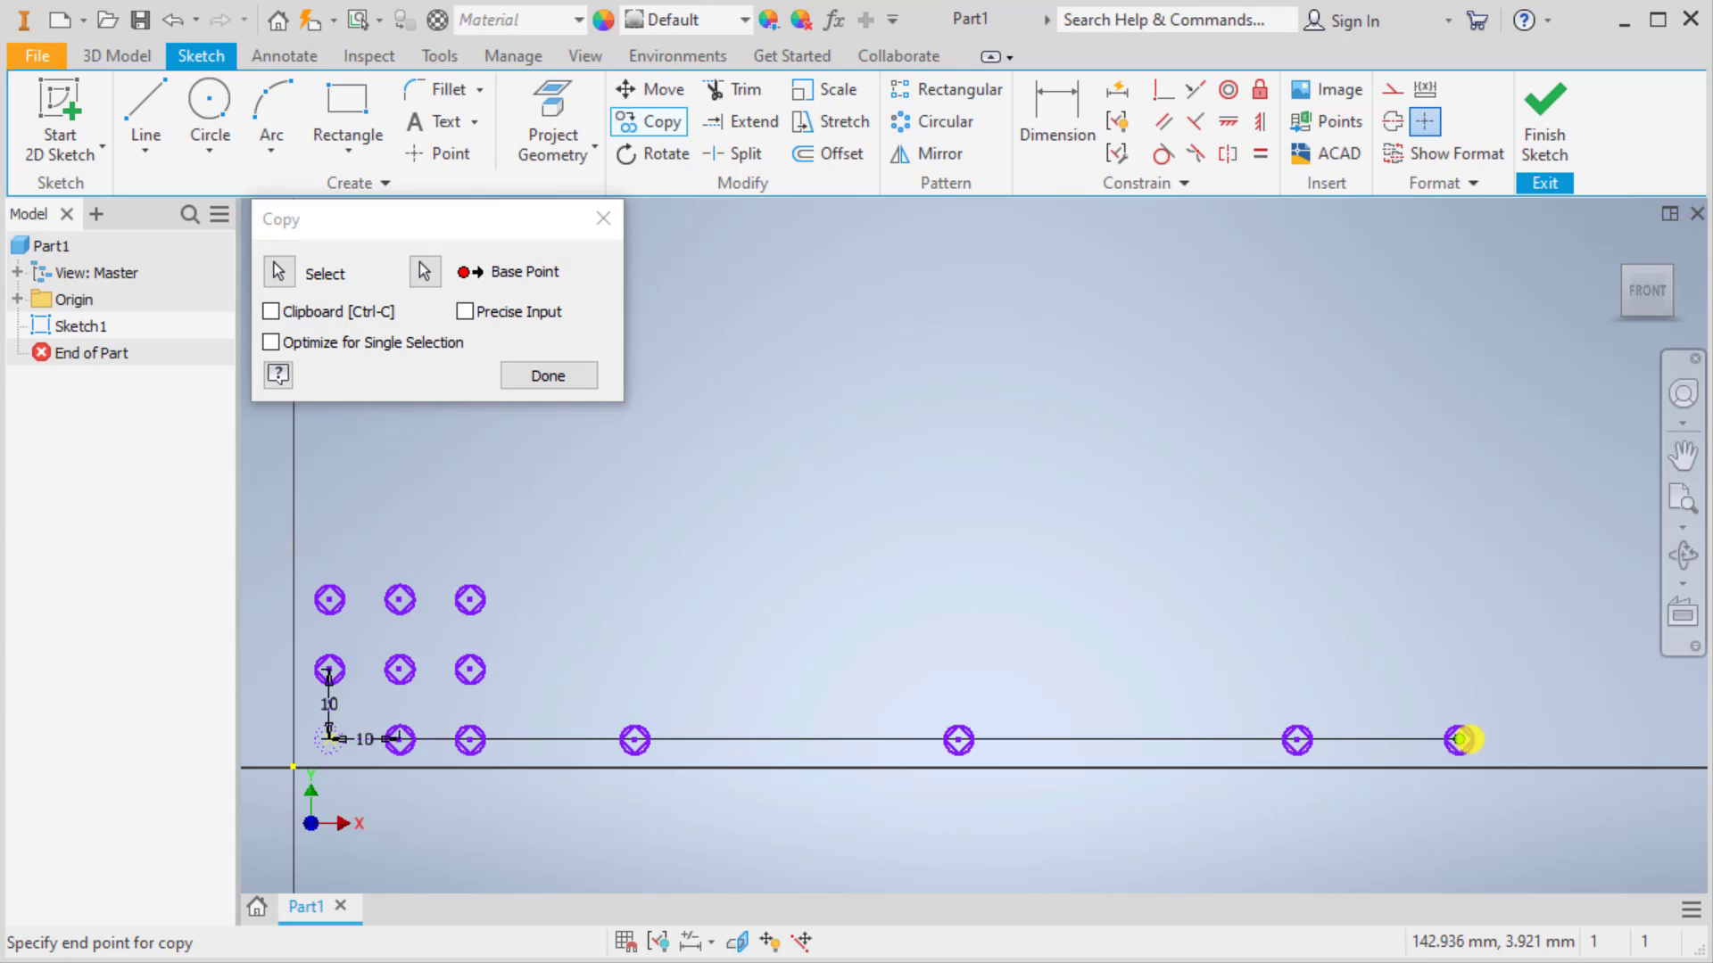
{"action": "left_click", "coordinate": [1588, 740]}
{"action": "right_click", "coordinate": [1435, 510]}
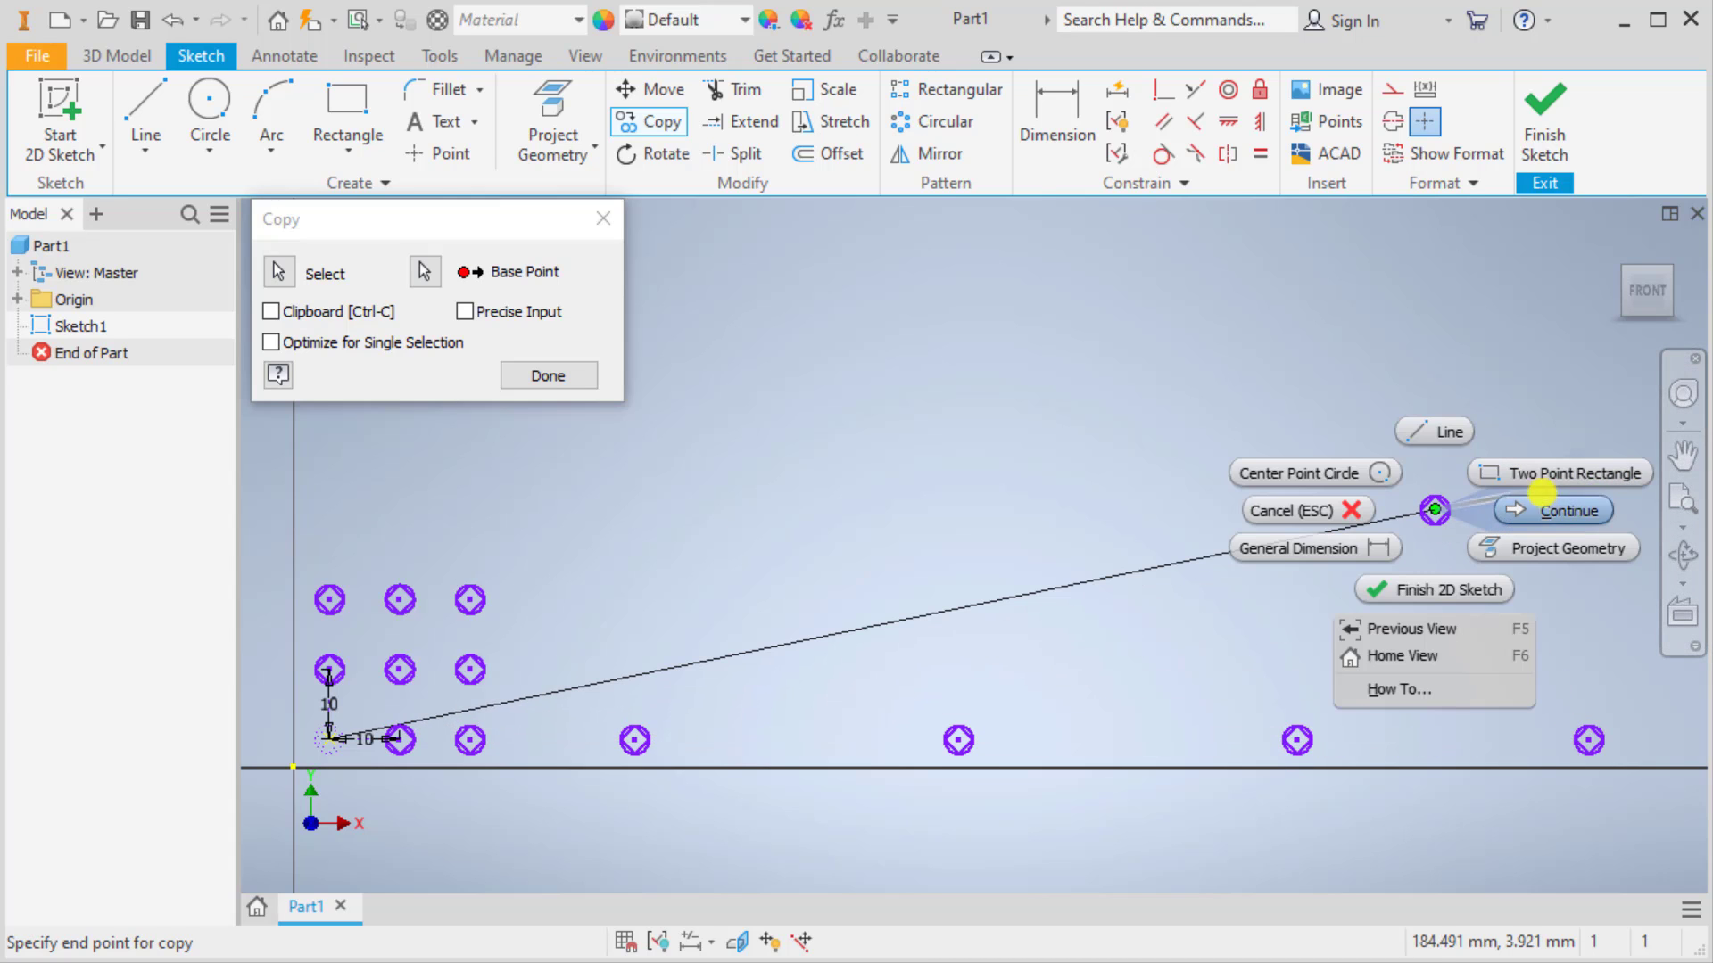
{"action": "left_click", "coordinate": [1548, 511]}
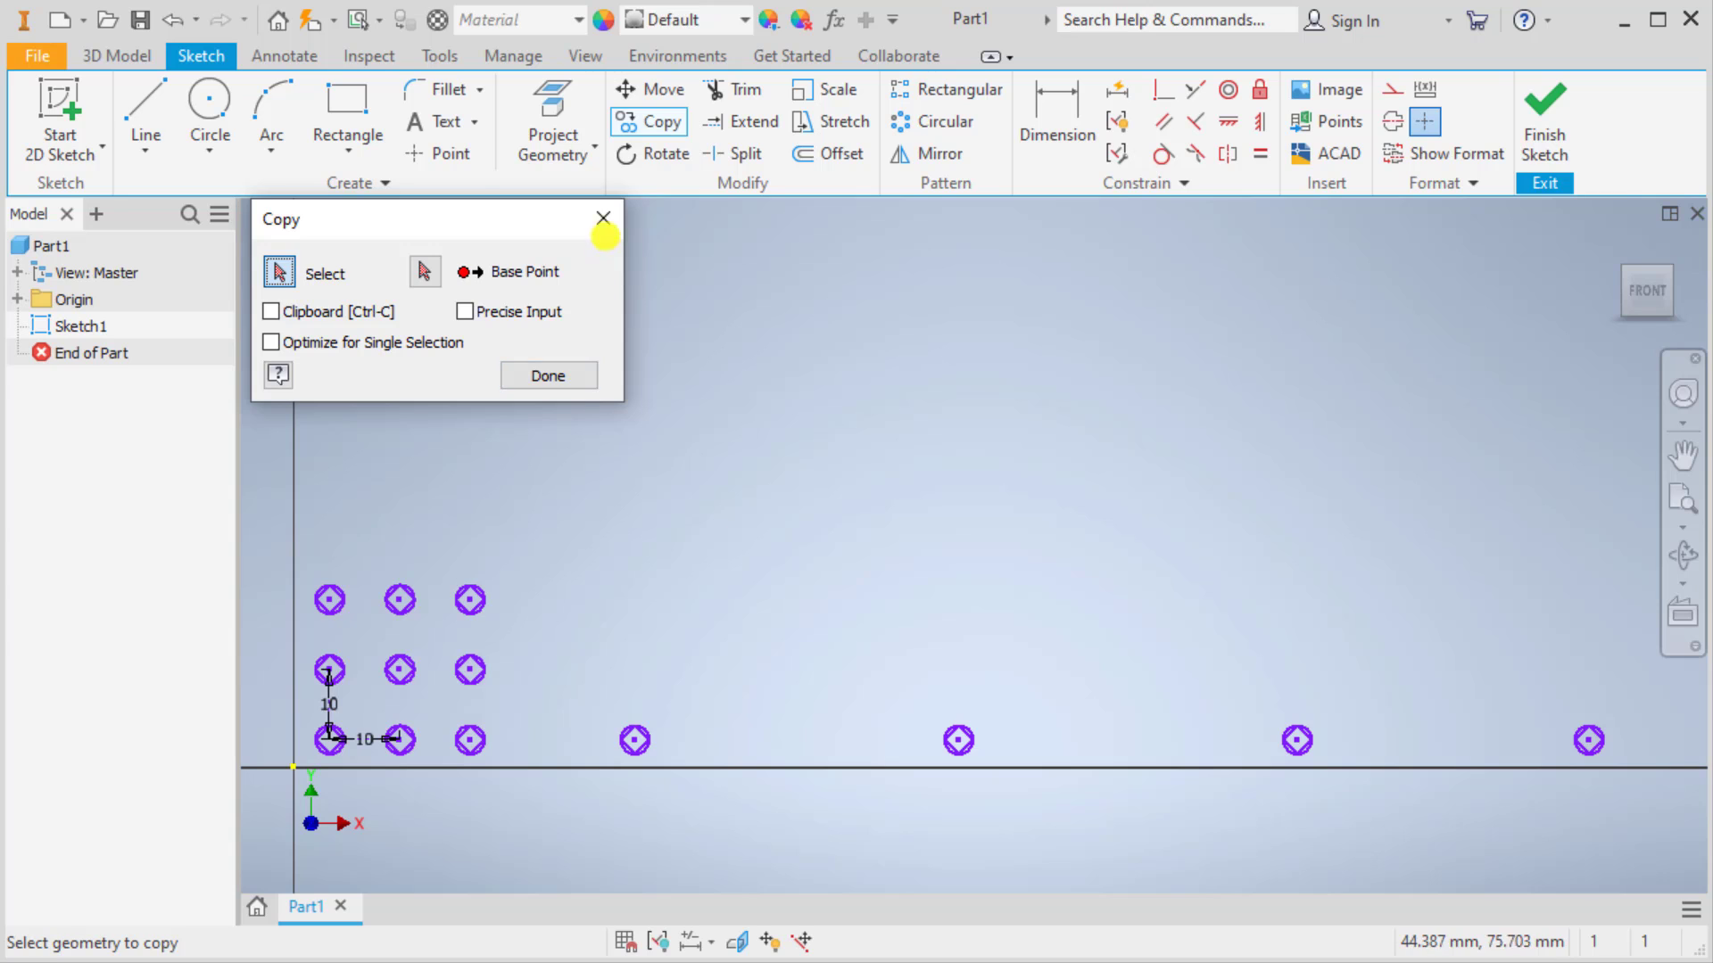
{"action": "left_click", "coordinate": [603, 223]}
Step: Start a new rectangular pattern with the original horizontal construction line as Direction 1 and the vertical construction line as Direction 2
{"action": "scroll", "coordinate": [646, 779], "scroll_direction": "down", "scroll_amount": 3}
{"action": "scroll", "coordinate": [645, 780], "scroll_direction": "up", "scroll_amount": 8}
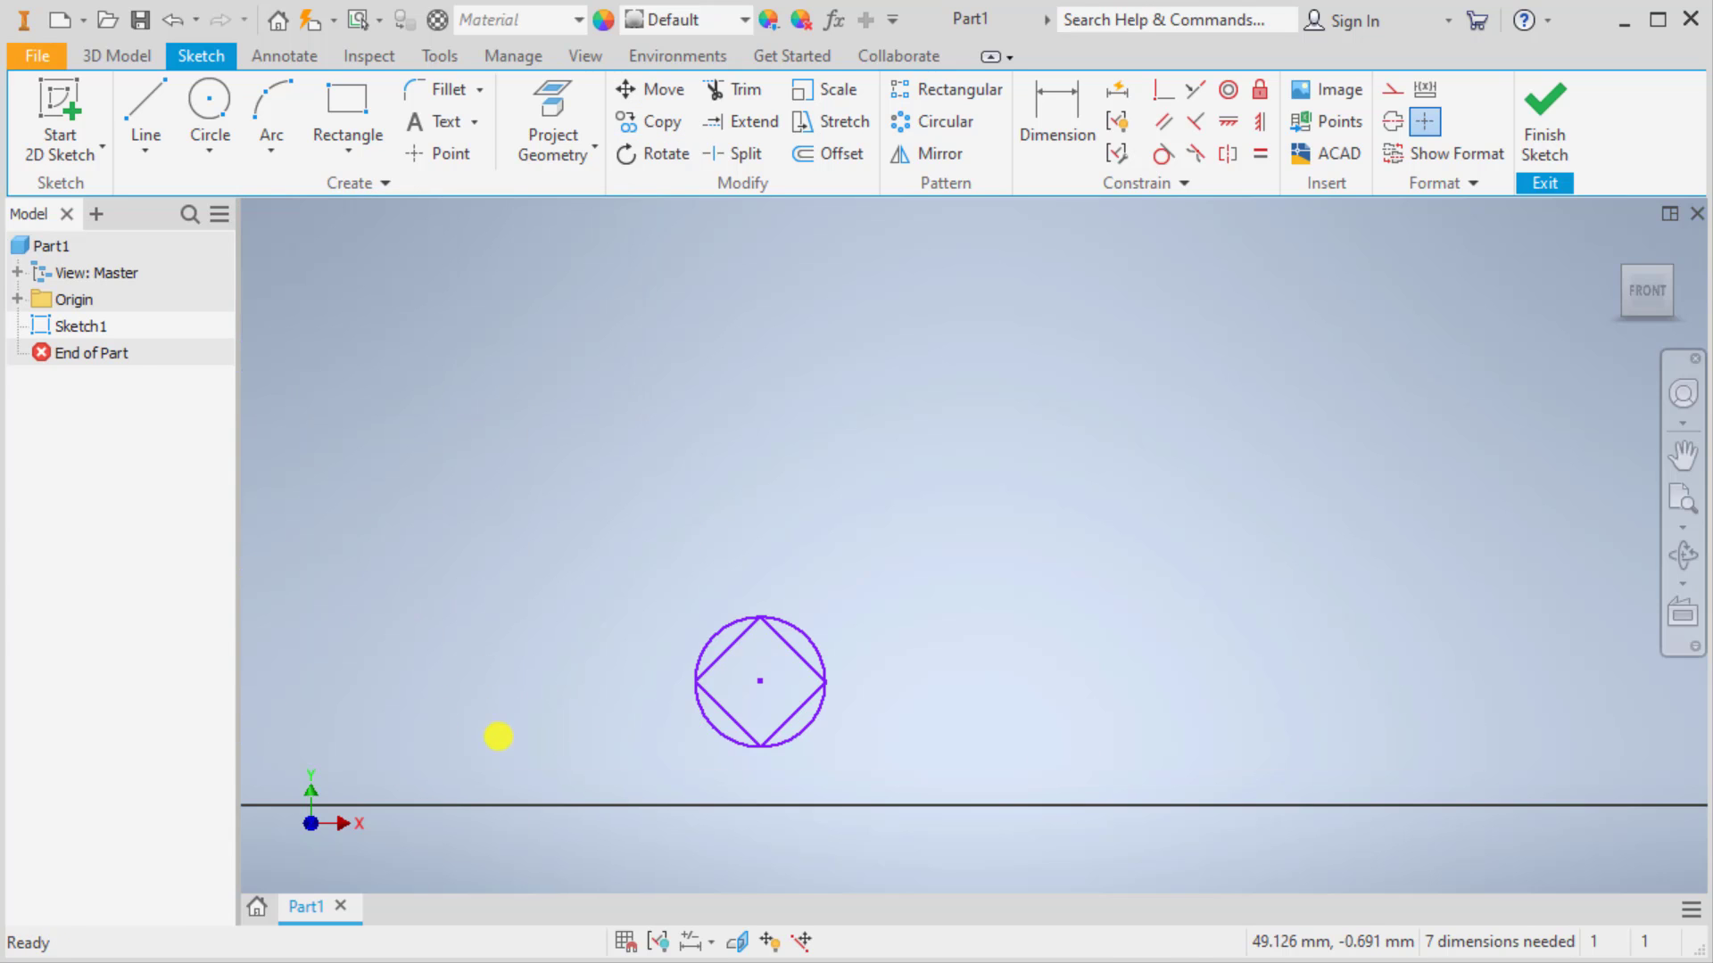
{"action": "middle_click_drag", "start_coordinate": [933, 699], "coordinate": [819, 744]}
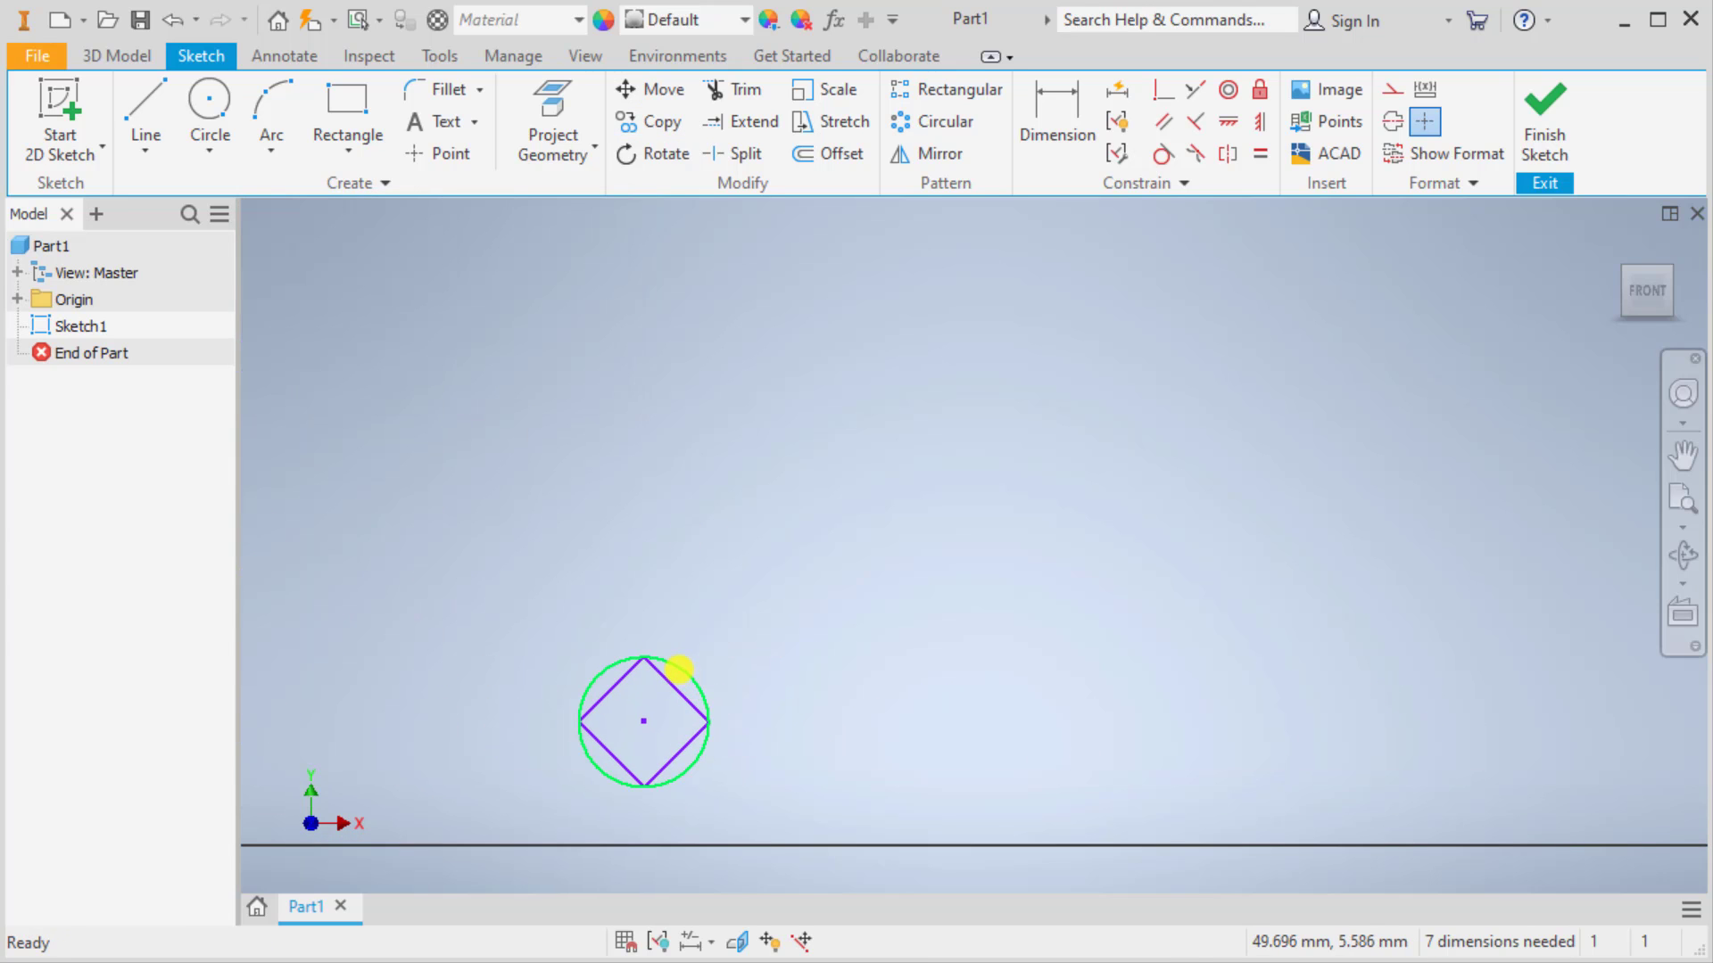
{"action": "scroll", "coordinate": [809, 689], "scroll_direction": "down", "scroll_amount": 3}
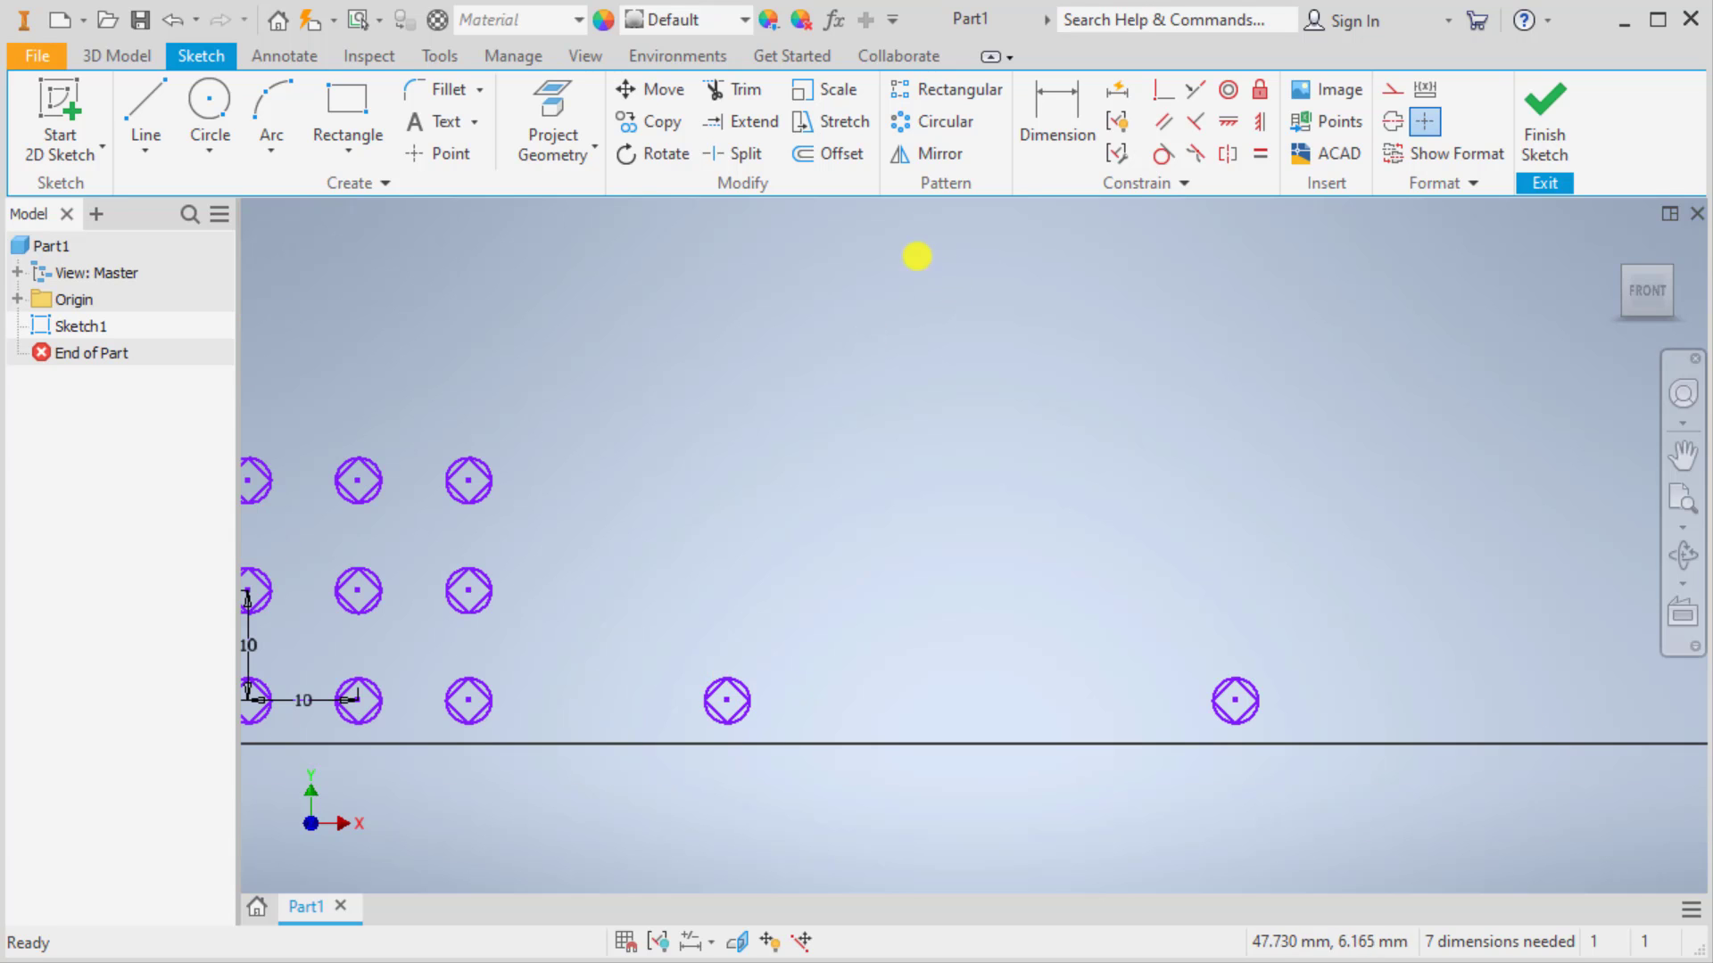
{"action": "left_click", "coordinate": [948, 90]}
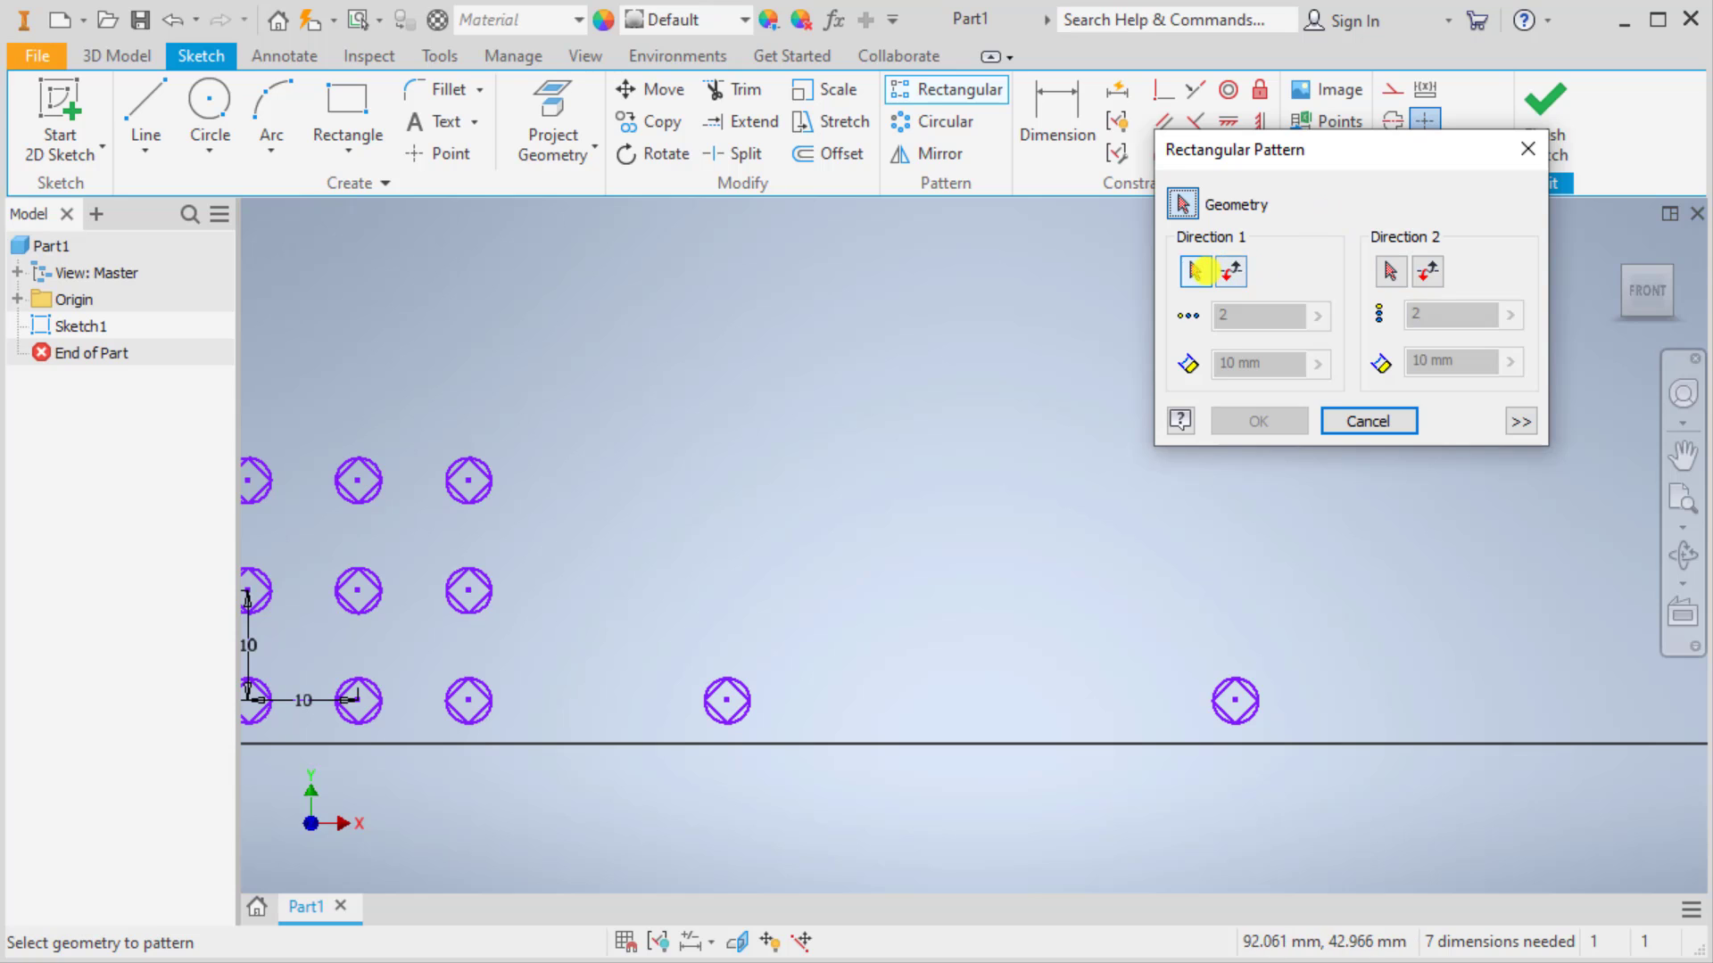
{"action": "left_click", "coordinate": [1199, 271]}
{"action": "middle_click_drag", "start_coordinate": [600, 654], "coordinate": [900, 581]}
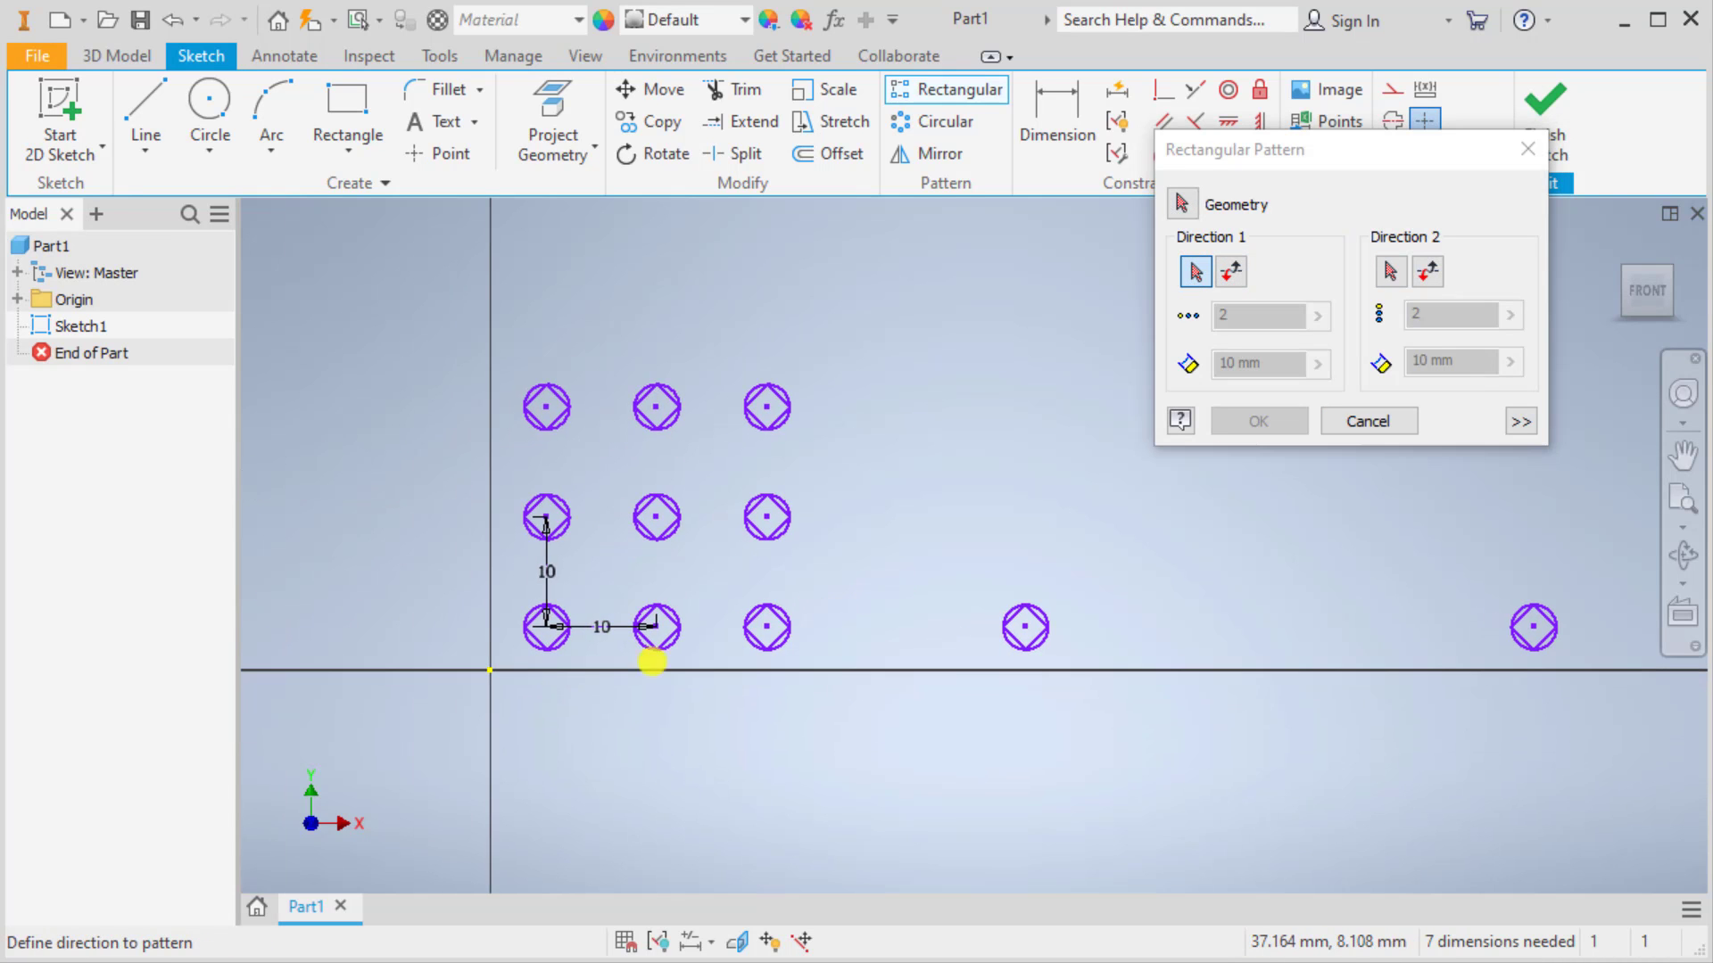
{"action": "scroll", "coordinate": [562, 625], "scroll_direction": "up", "scroll_amount": 5}
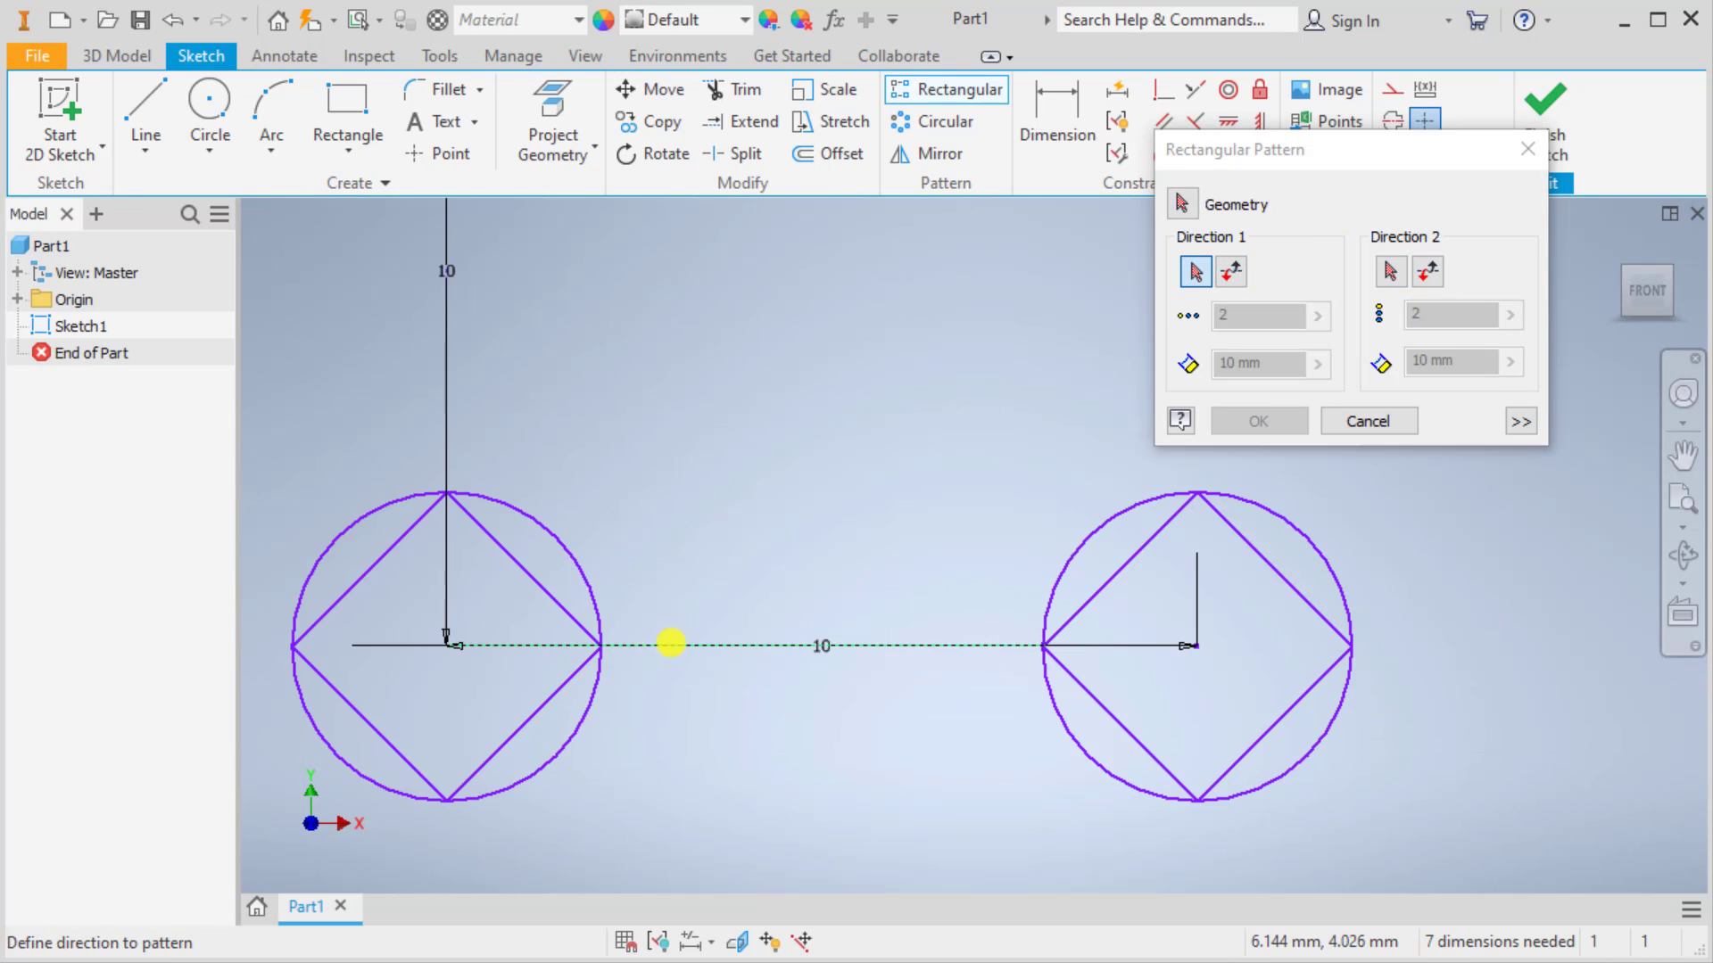
{"action": "left_click", "coordinate": [871, 645]}
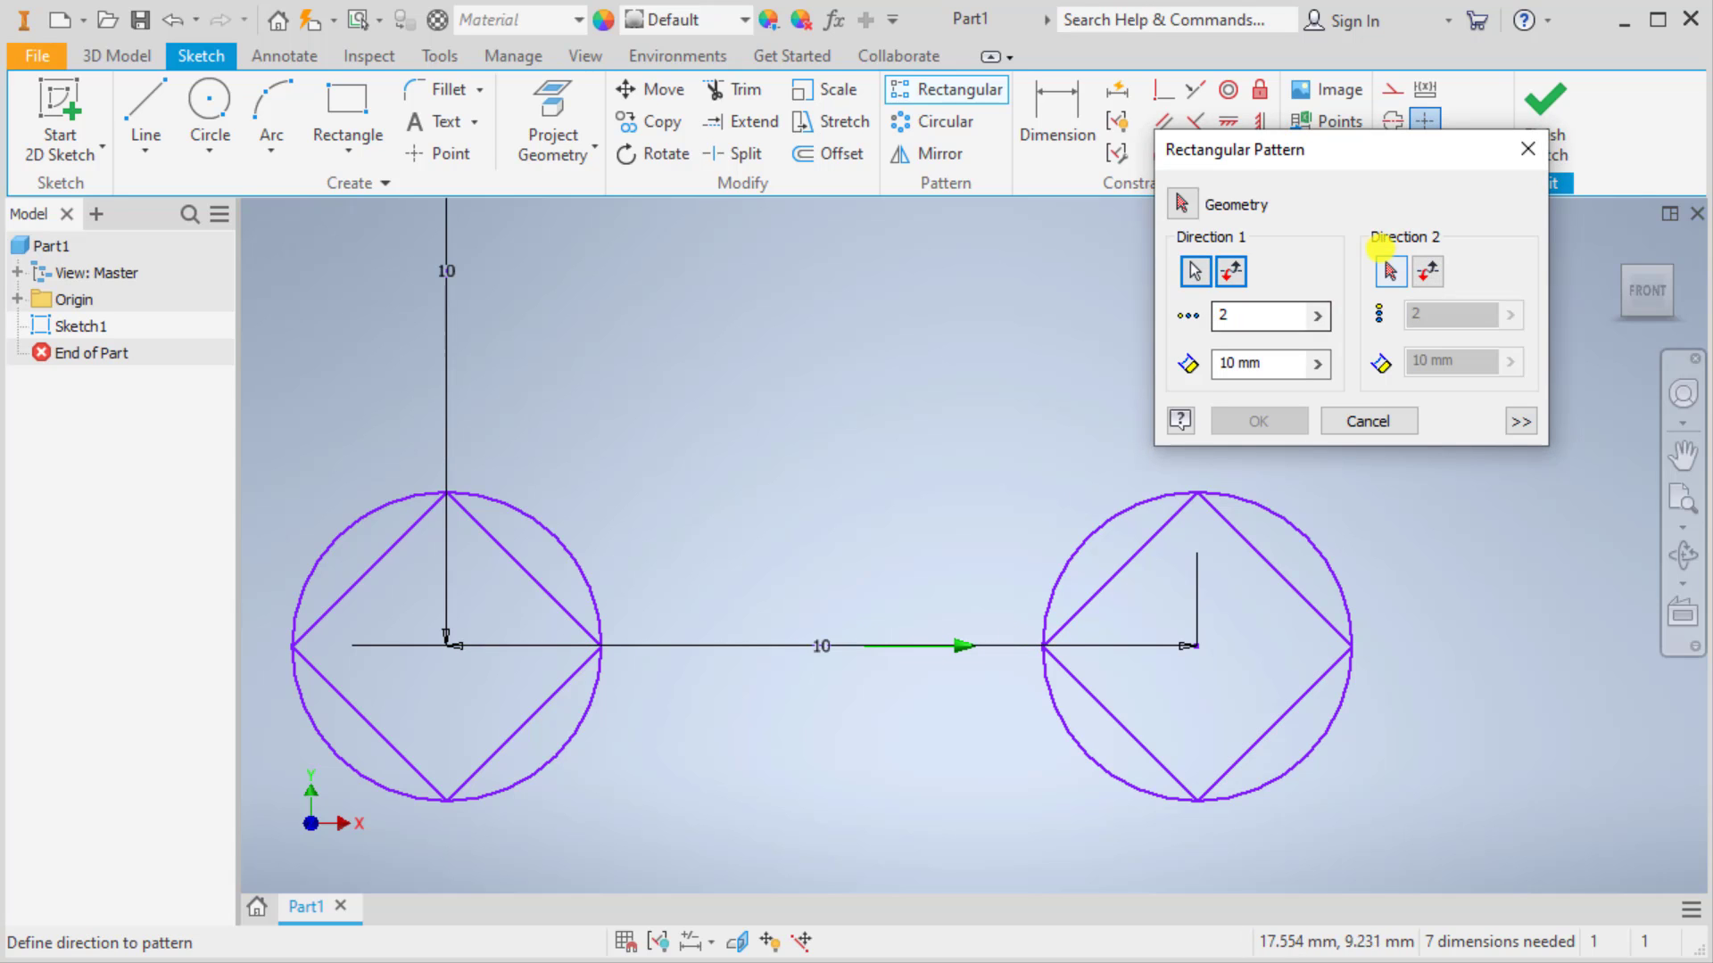
{"action": "left_click", "coordinate": [1389, 271]}
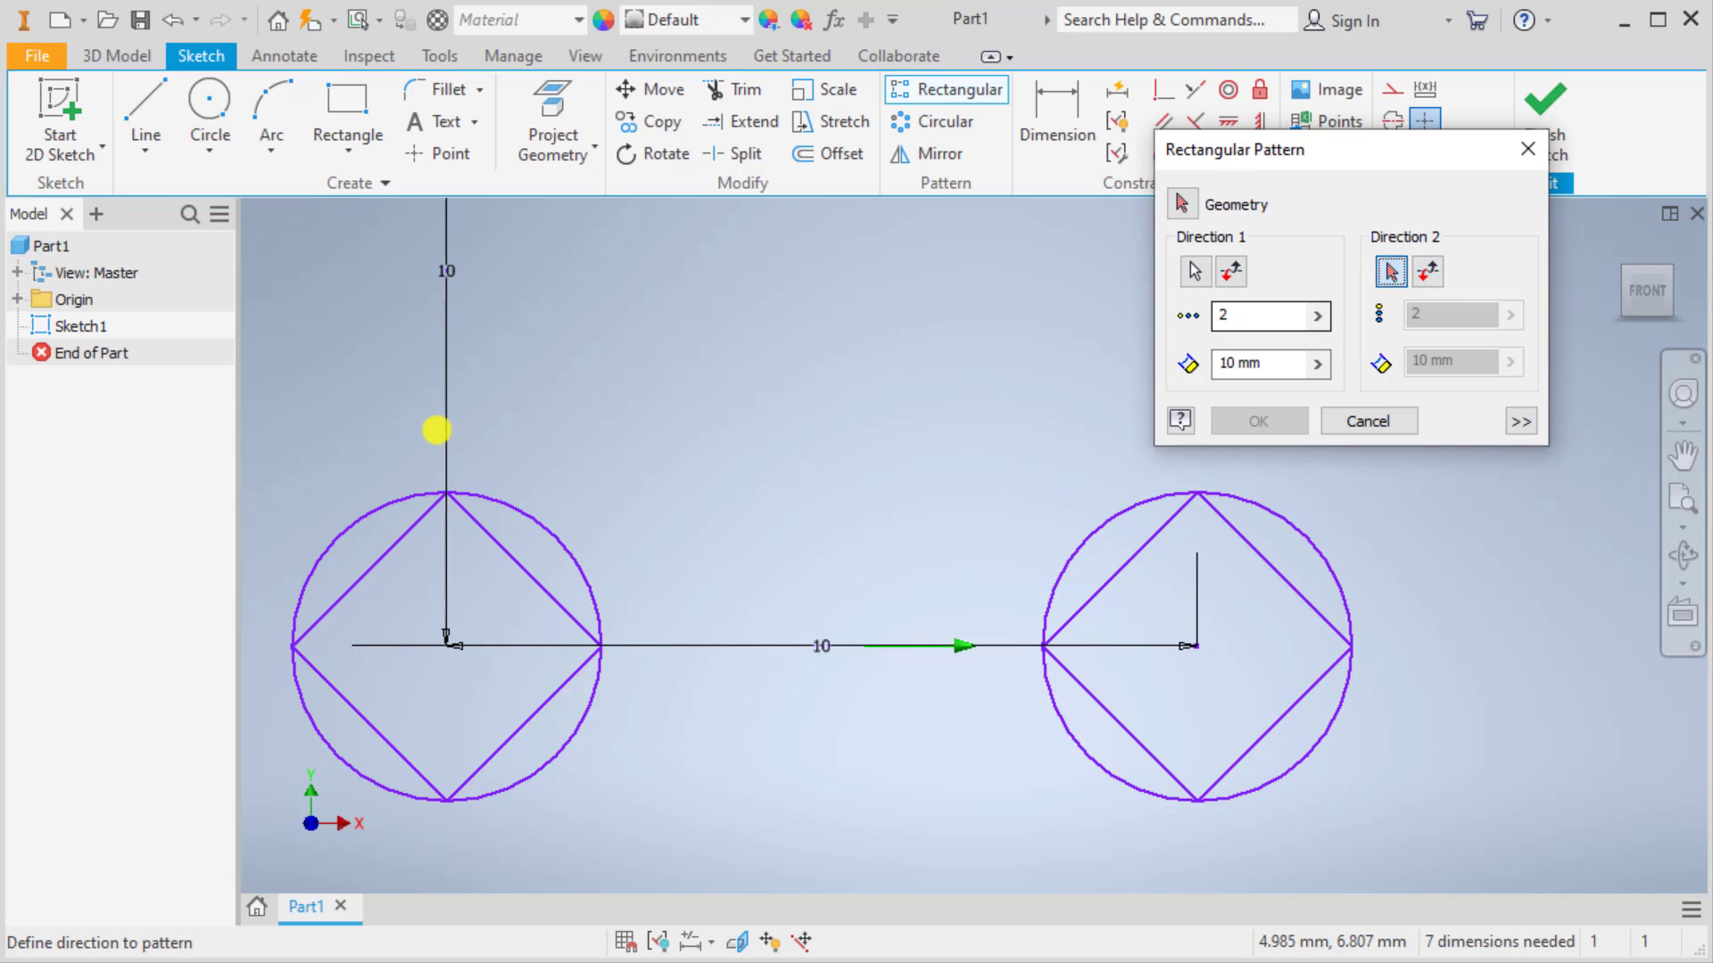
{"action": "left_click", "coordinate": [443, 428]}
Step: Set the first copied circle and its inscribed square as the geometry of the new rectangular pattern
{"action": "scroll", "coordinate": [658, 526], "scroll_direction": "down", "scroll_amount": 3}
{"action": "scroll", "coordinate": [660, 529], "scroll_direction": "down", "scroll_amount": 2}
{"action": "scroll", "coordinate": [962, 564], "scroll_direction": "up", "scroll_amount": 3}
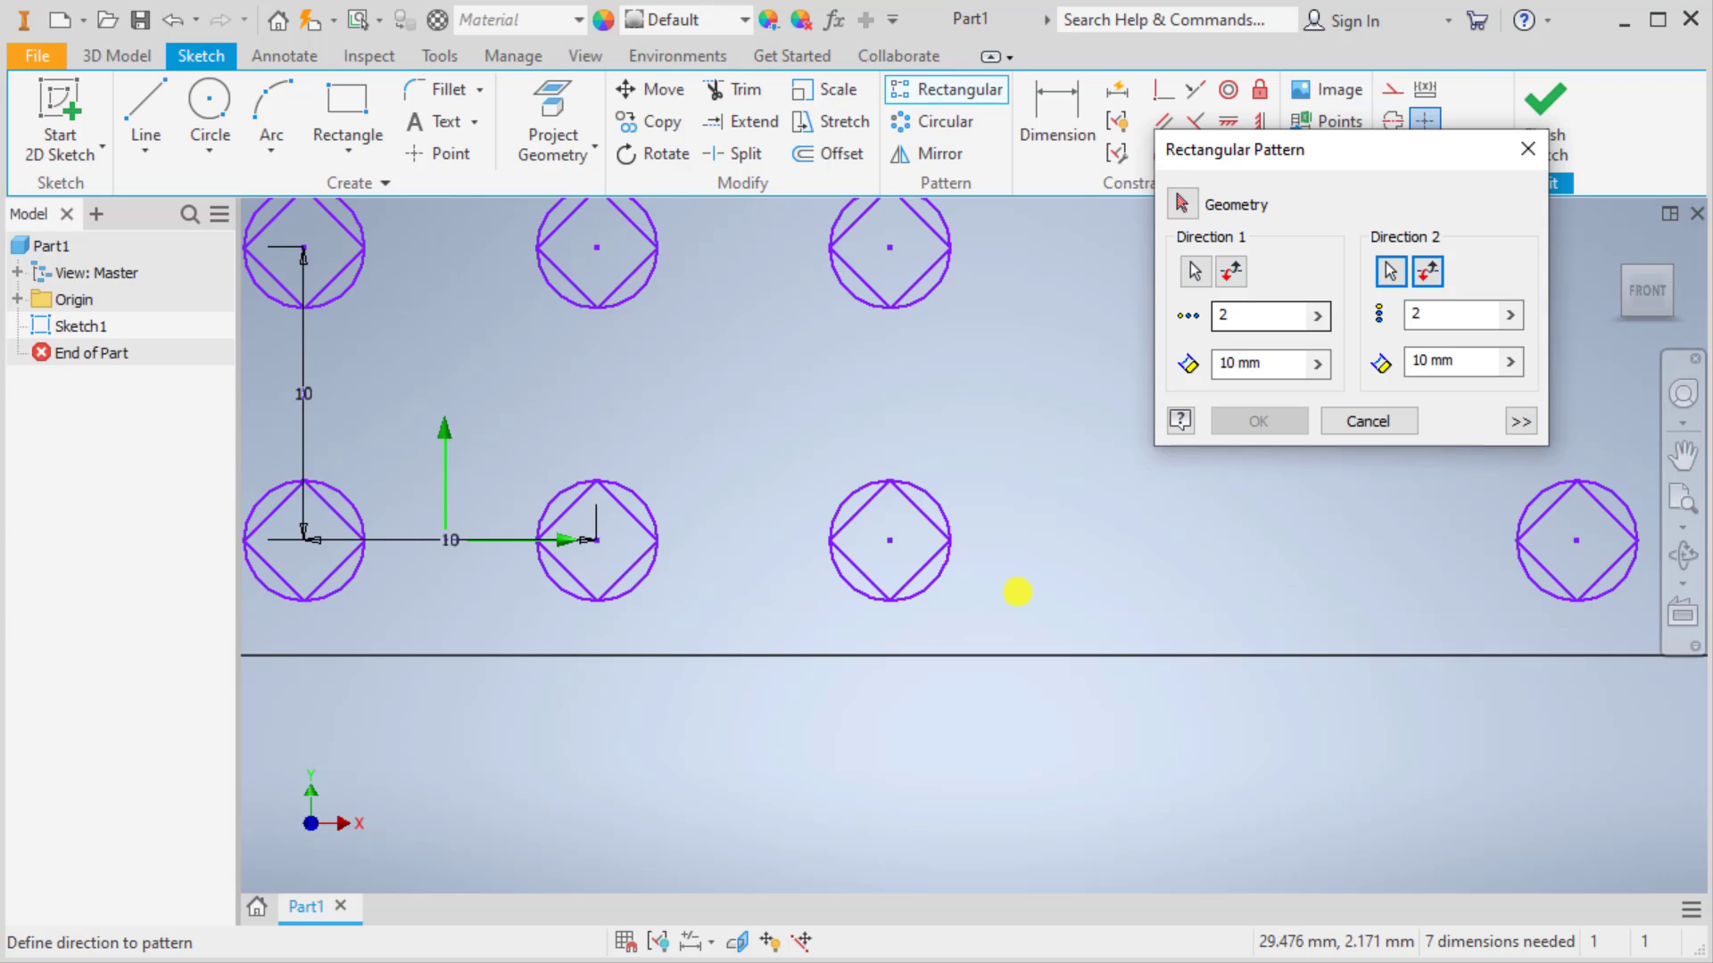
{"action": "middle_click_drag", "start_coordinate": [1015, 593], "coordinate": [4, 736]}
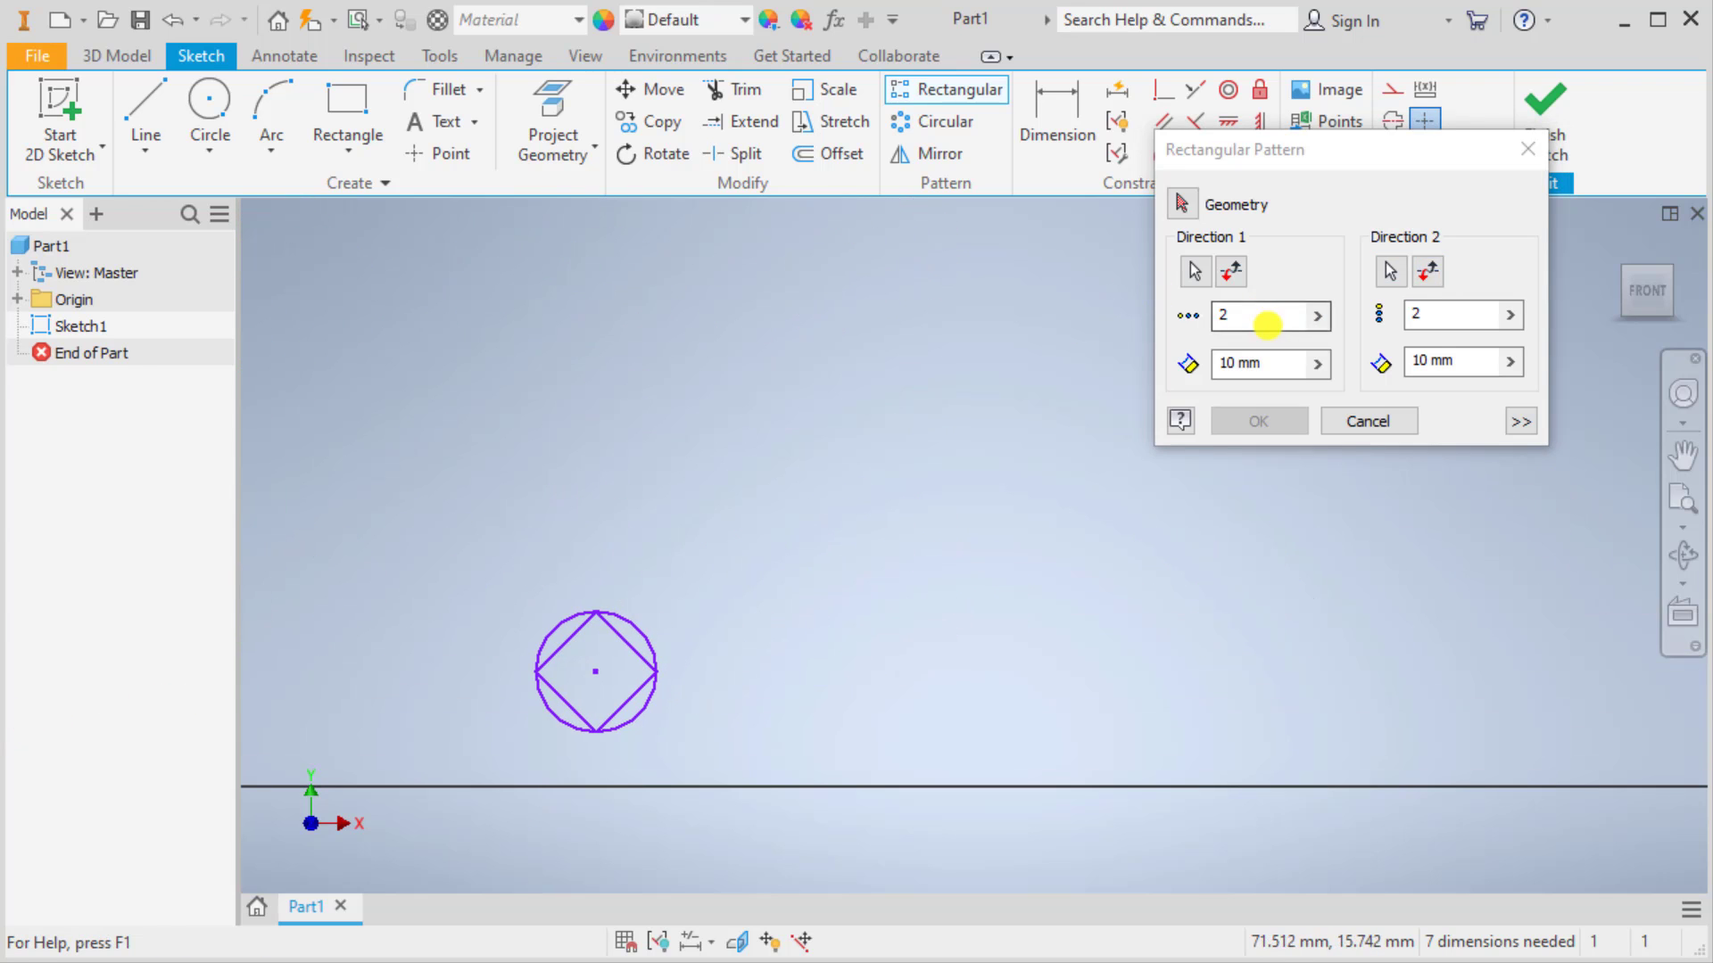
{"action": "left_click", "coordinate": [1228, 314]}
{"action": "scroll", "coordinate": [856, 517], "scroll_direction": "down", "scroll_amount": 3}
{"action": "scroll", "coordinate": [960, 501], "scroll_direction": "up", "scroll_amount": 2}
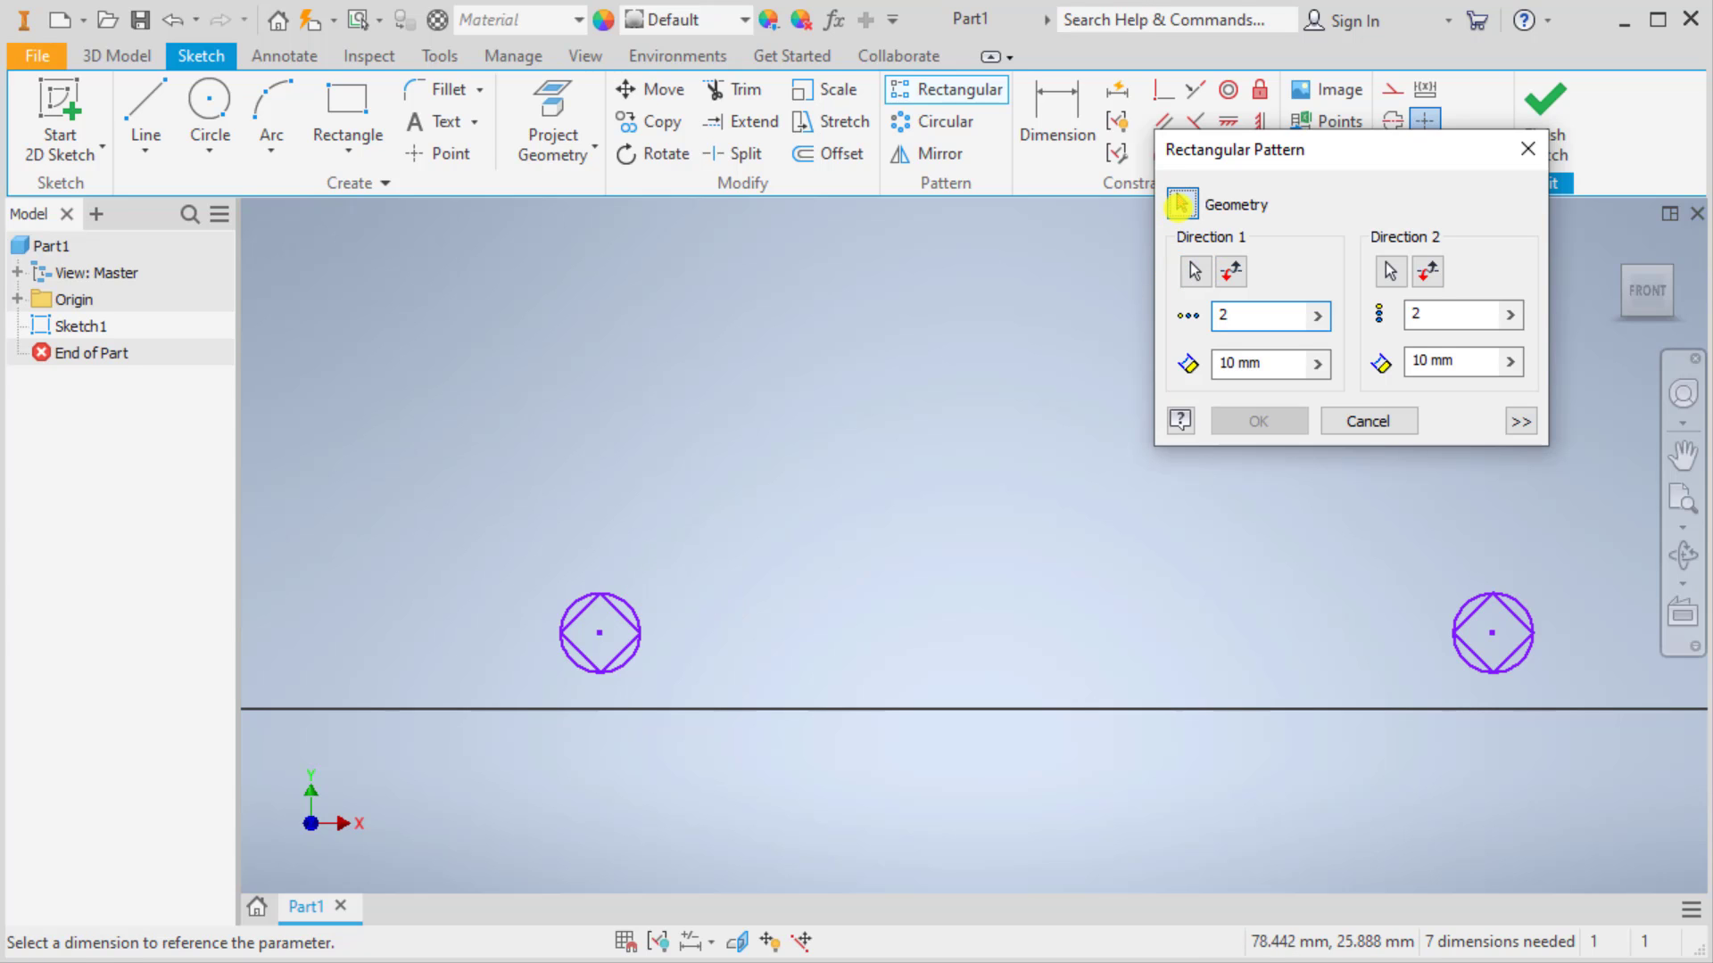
{"action": "left_click", "coordinate": [1179, 204]}
{"action": "left_click_drag", "start_coordinate": [539, 589], "coordinate": [696, 704]}
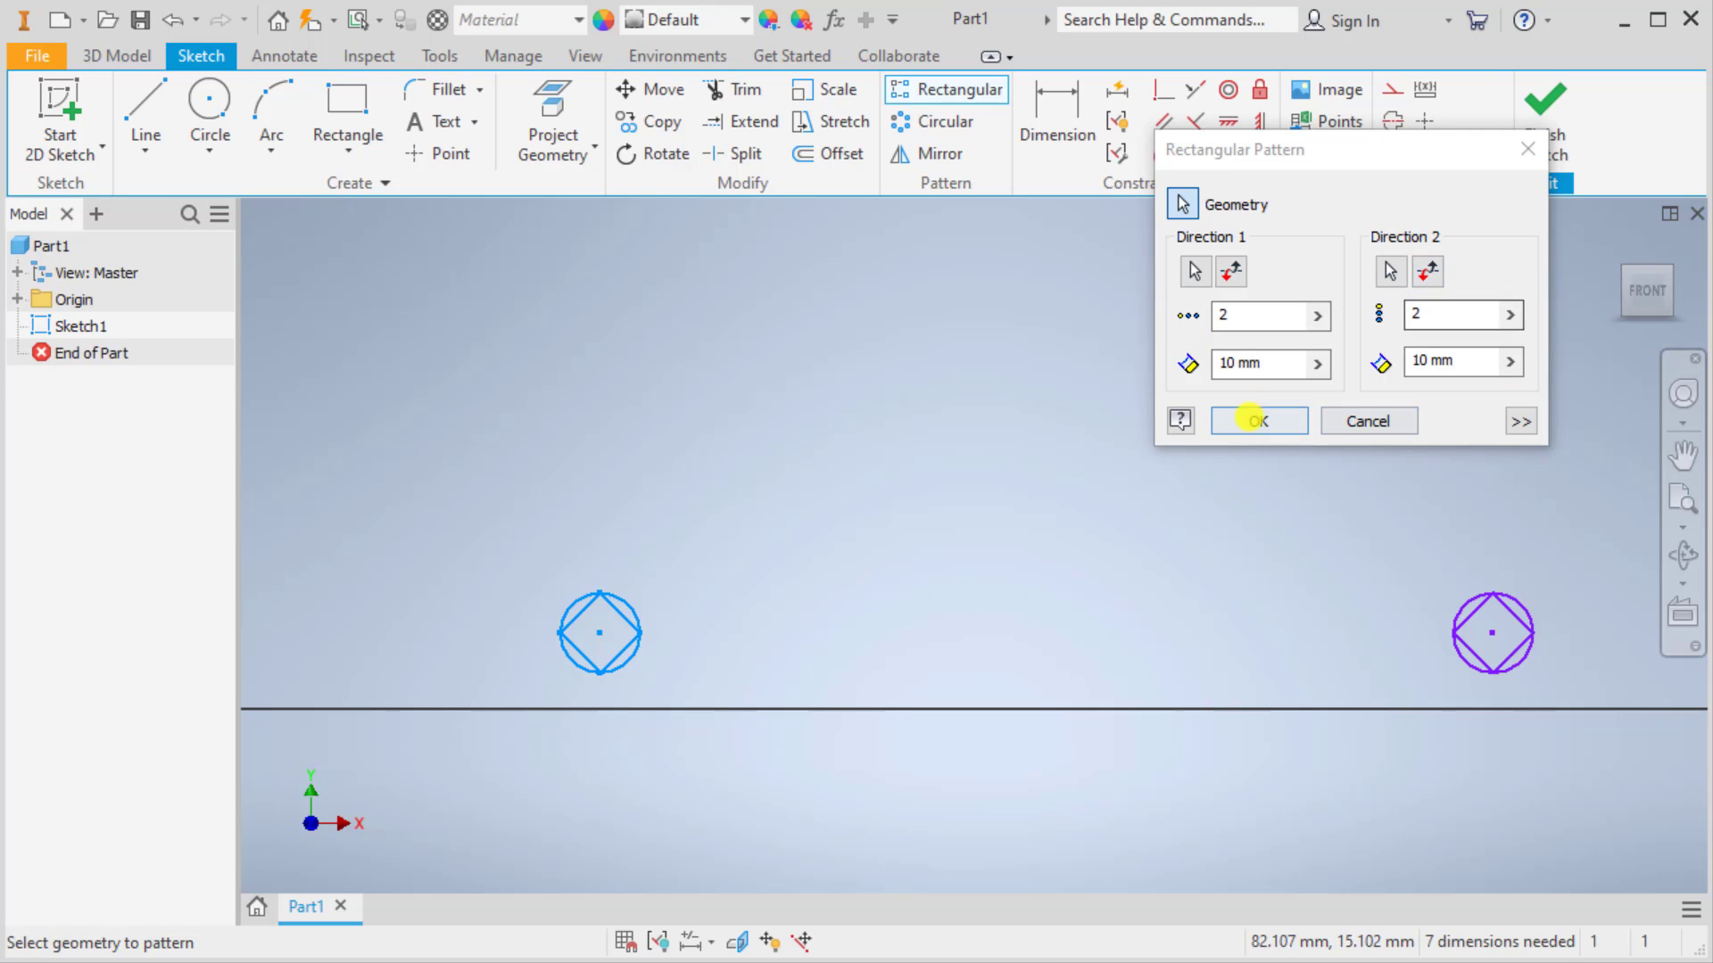
Step: Enable the Fitted option and create the rectangular pattern of the first copied circle and square
{"action": "left_click", "coordinate": [1520, 421]}
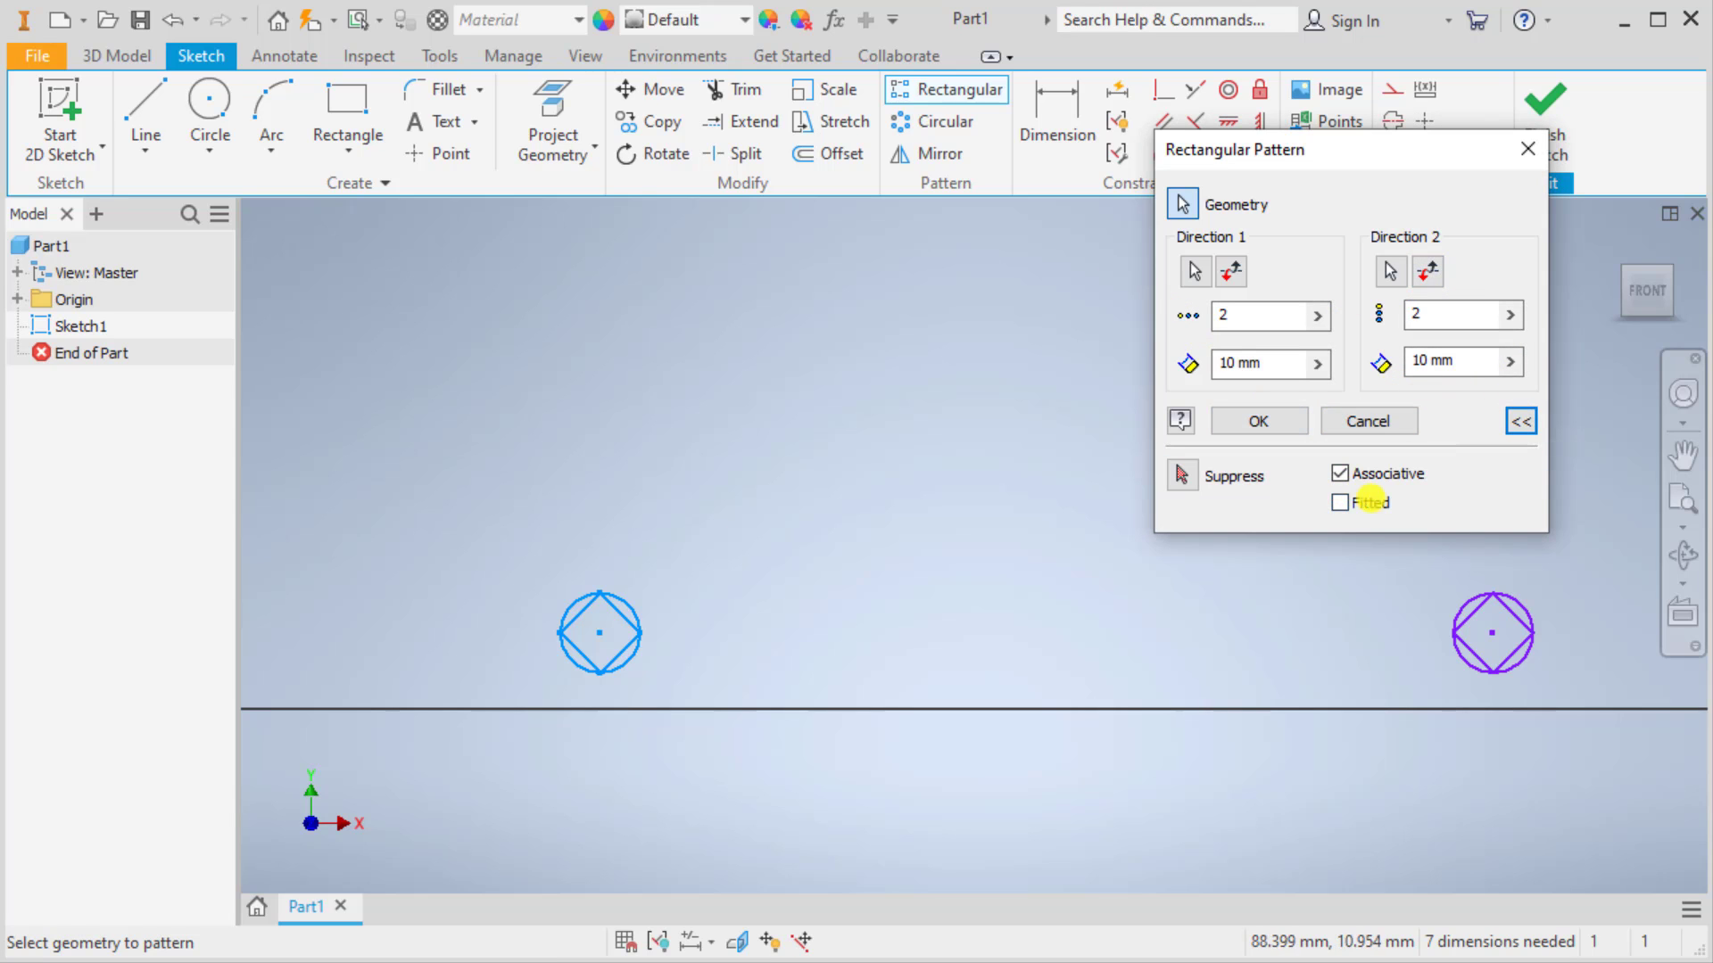
{"action": "left_click", "coordinate": [1364, 503]}
{"action": "left_click", "coordinate": [1258, 421]}
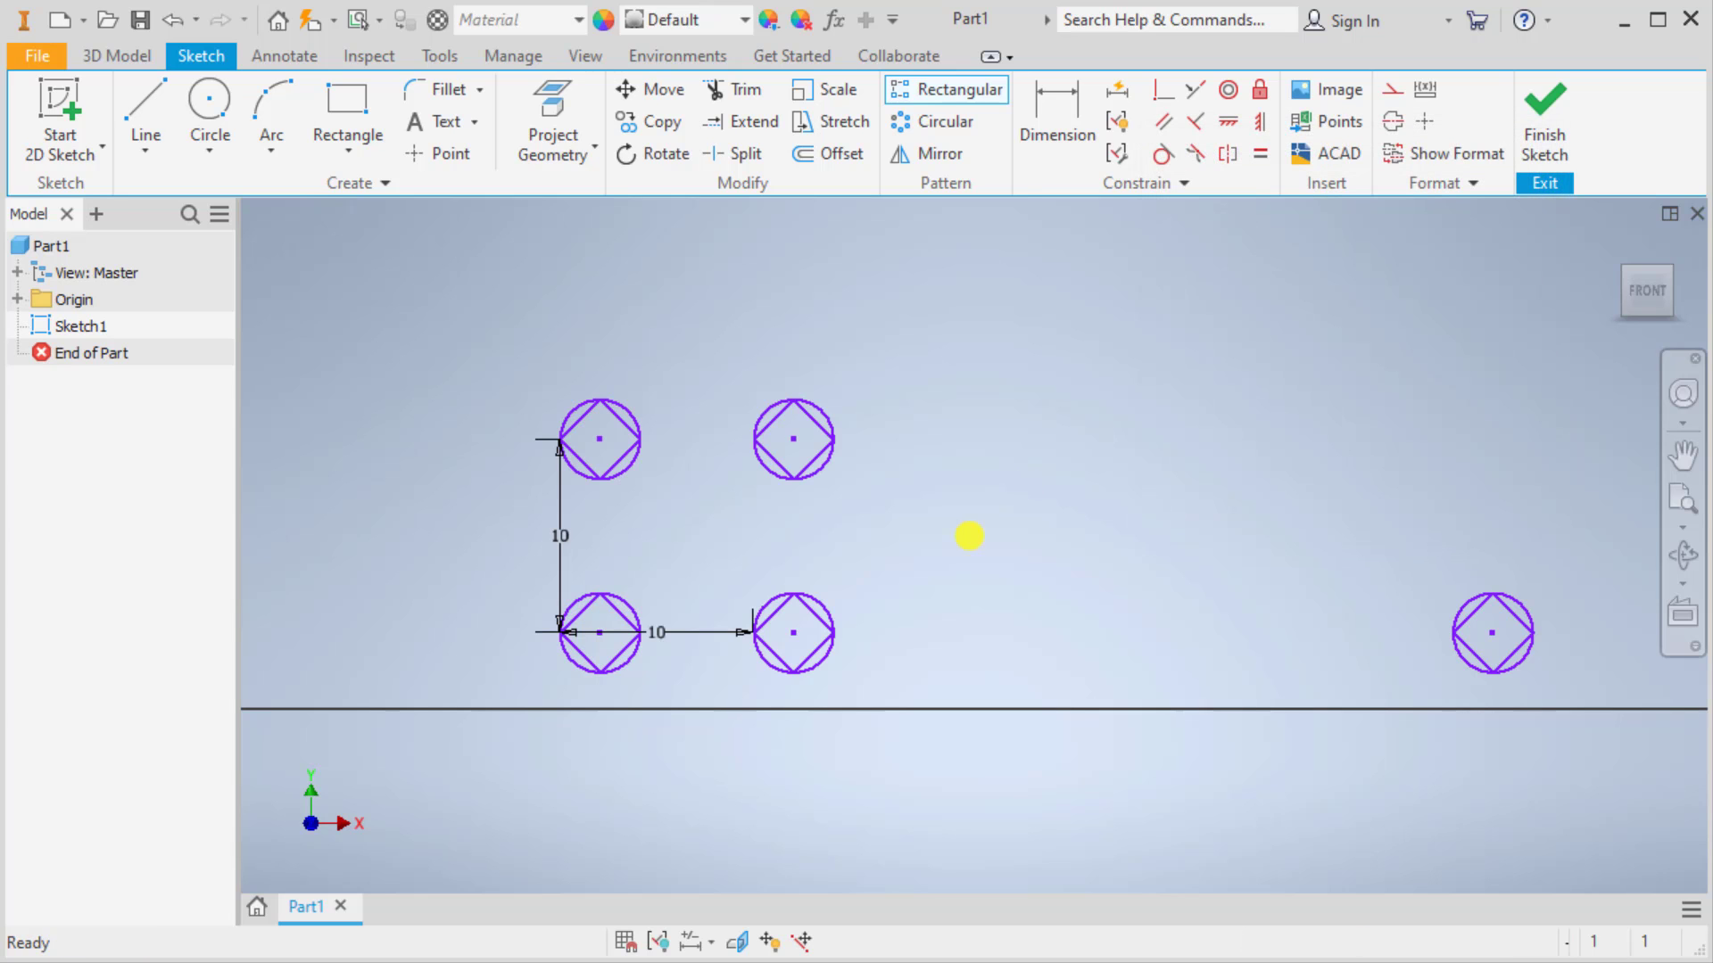
Step: Edit the fitted pattern so it has 3 instances in both Direction 1 and Direction 2
{"action": "right_click", "coordinate": [637, 441]}
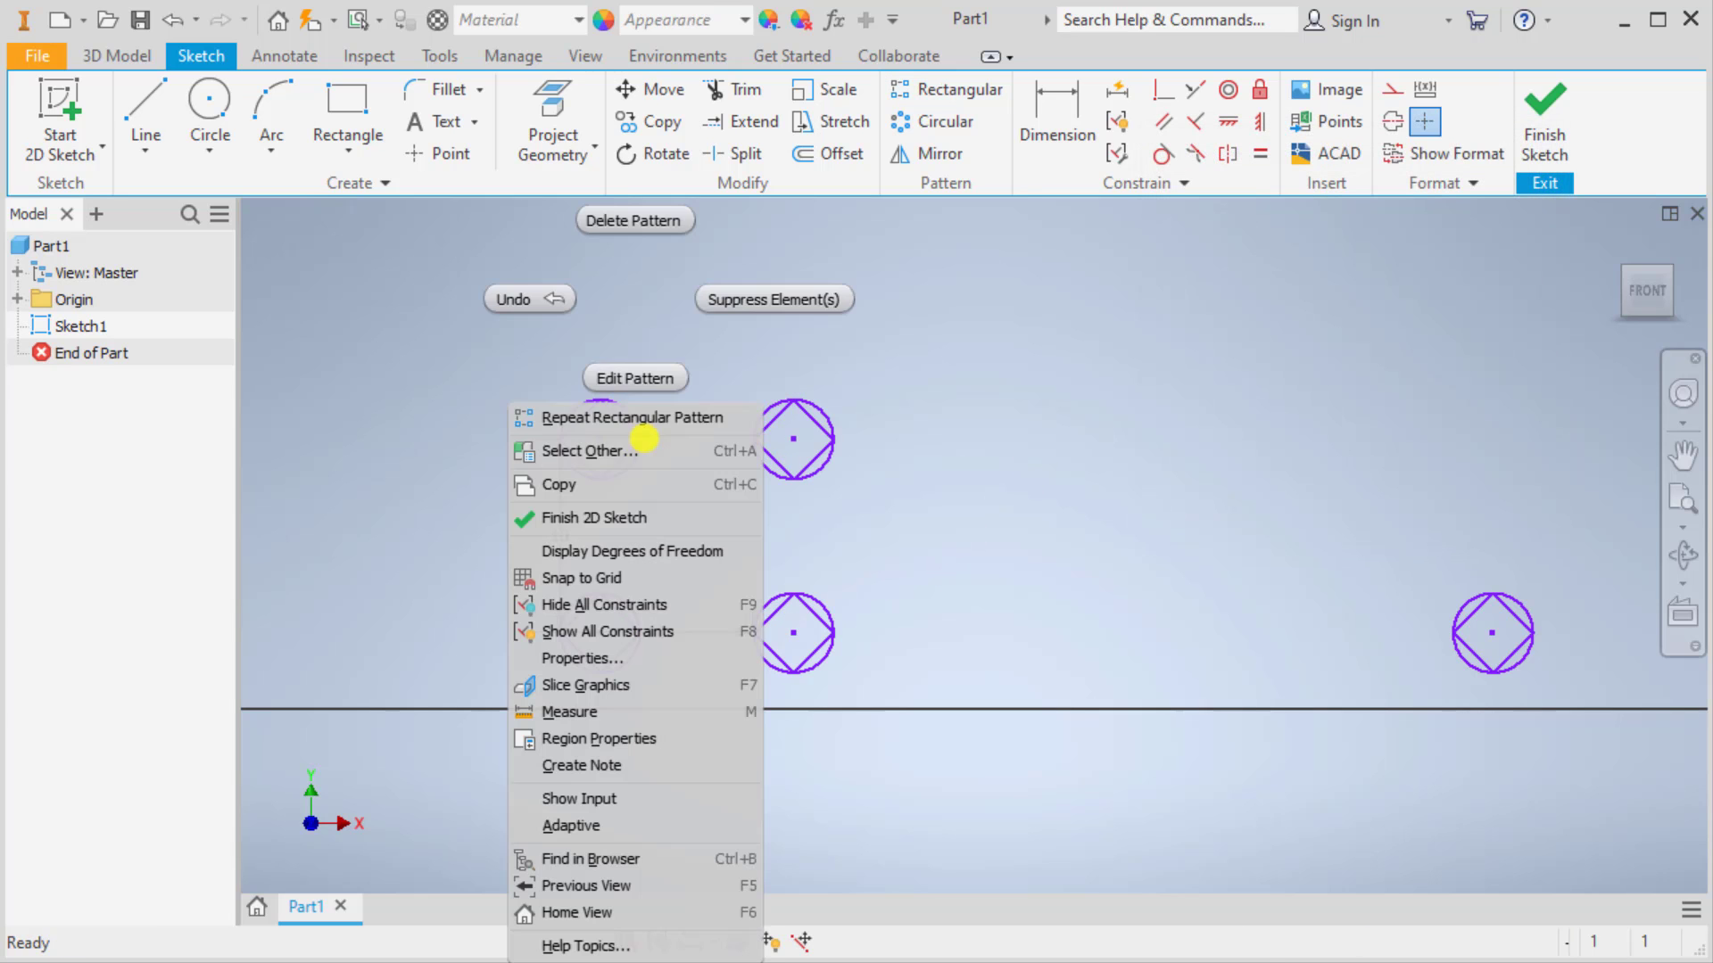
{"action": "left_click", "coordinate": [639, 379]}
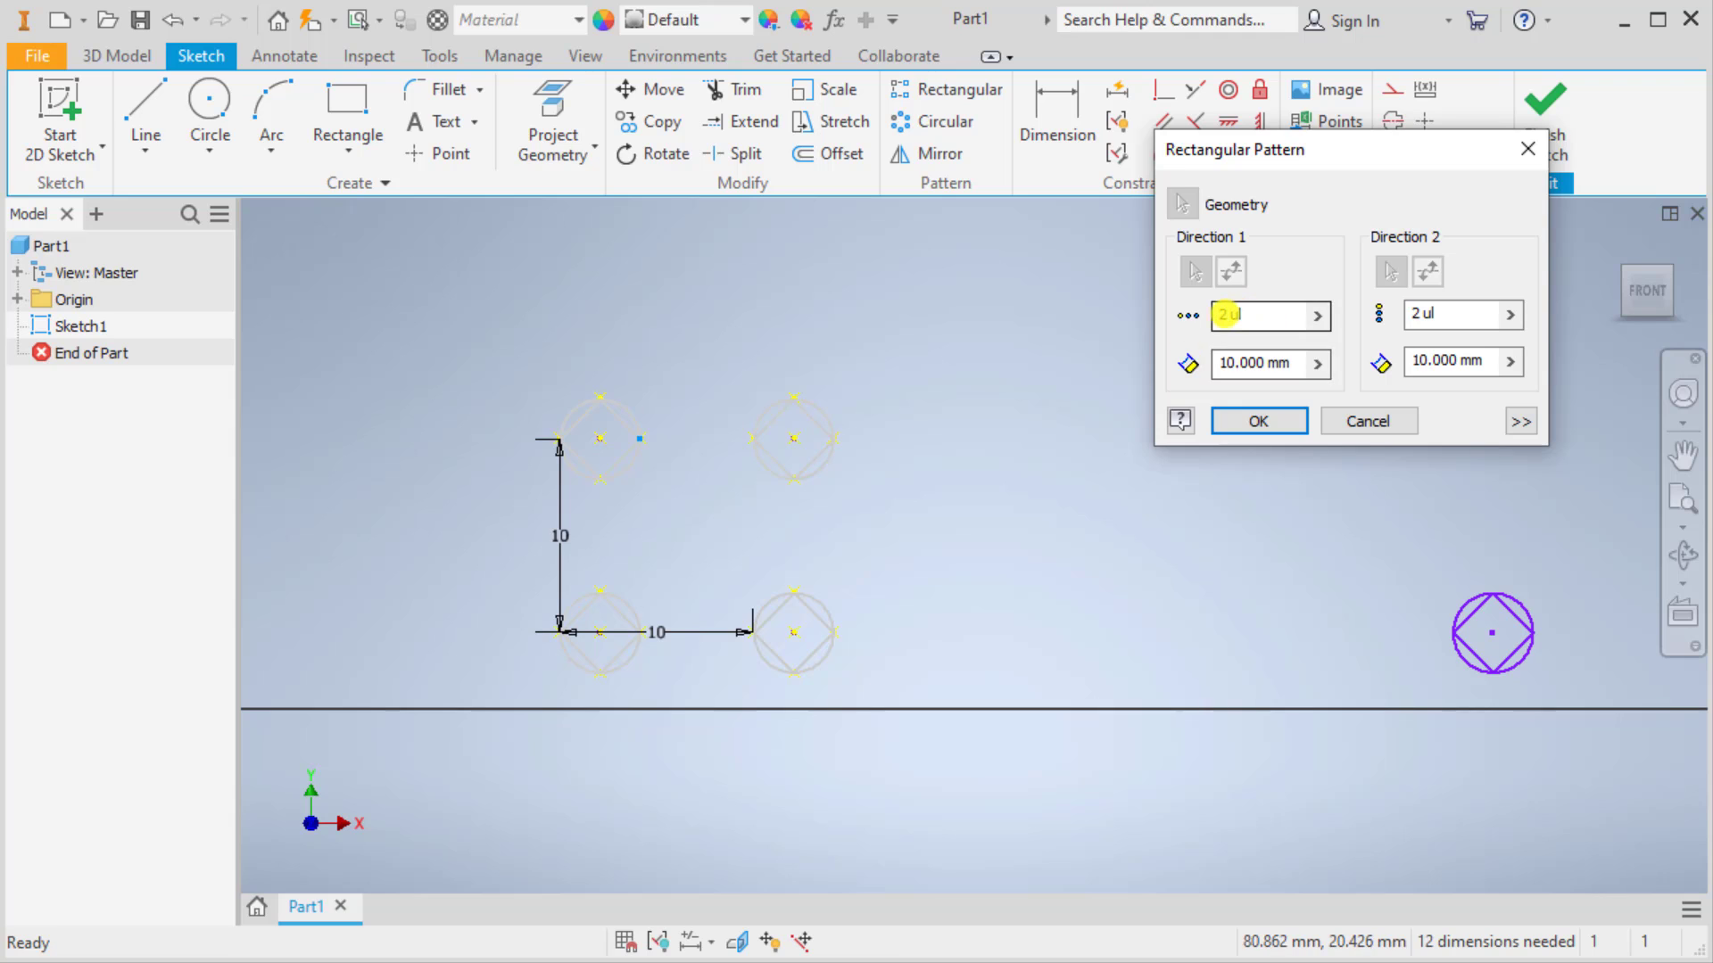
{"action": "left_click", "coordinate": [1224, 314]}
{"action": "type", "text": "3"}
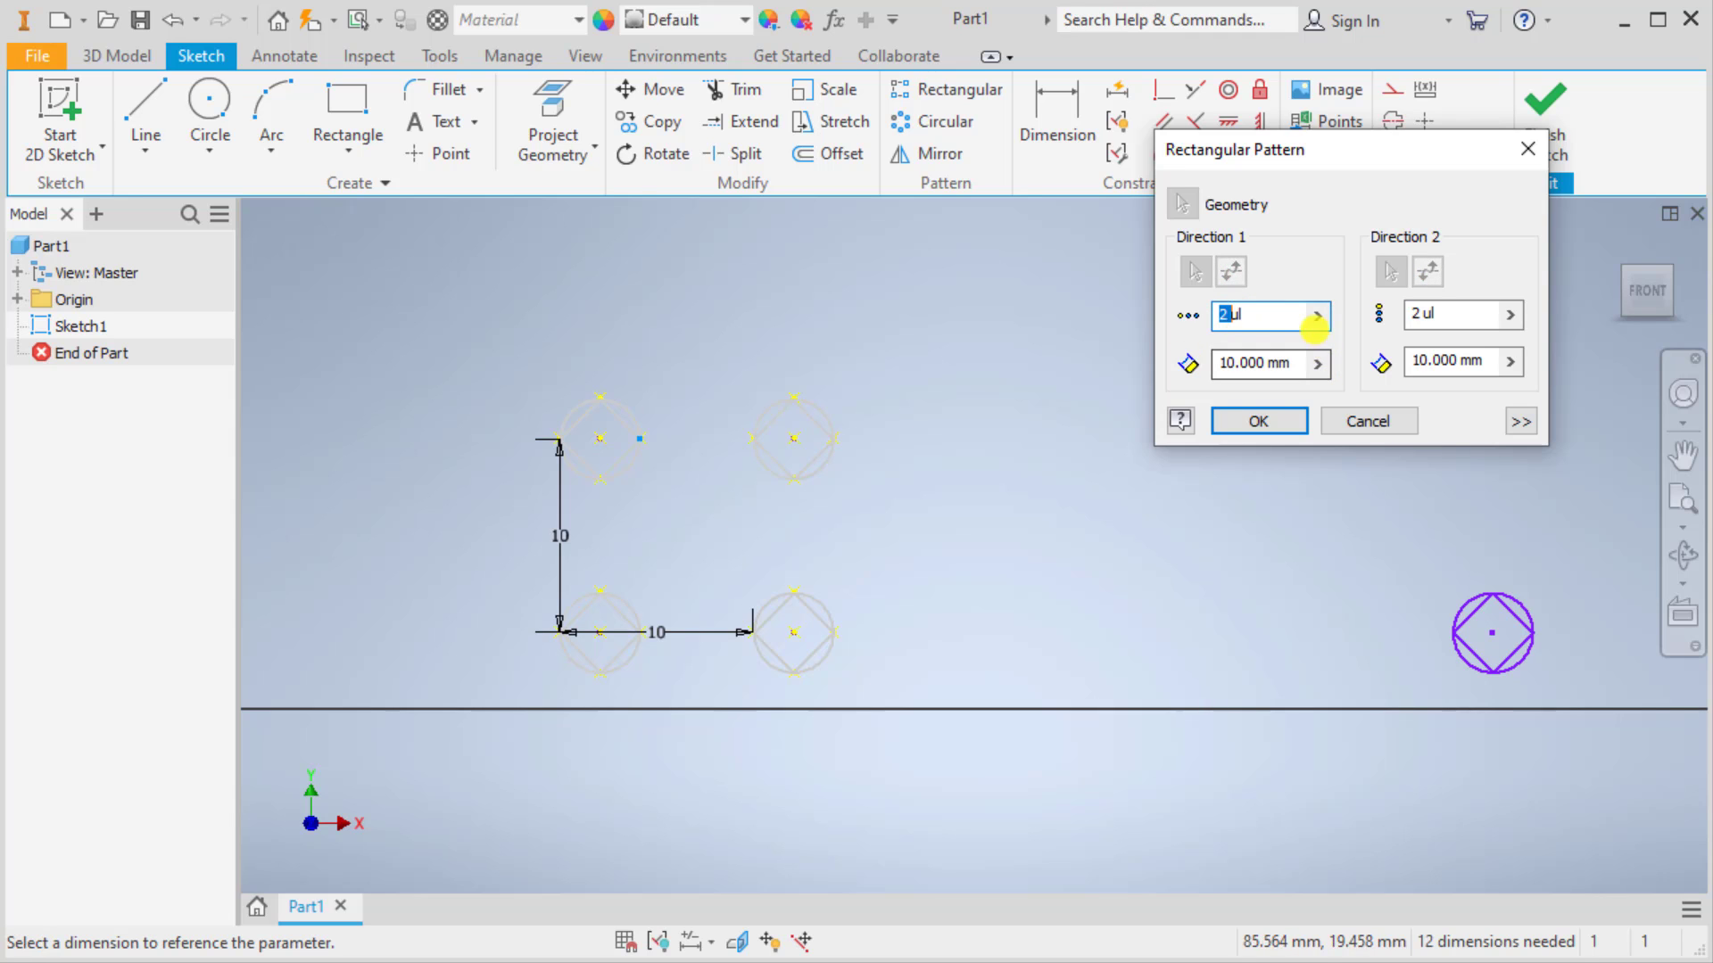
{"action": "double_click", "coordinate": [1413, 314]}
{"action": "type", "text": "3"}
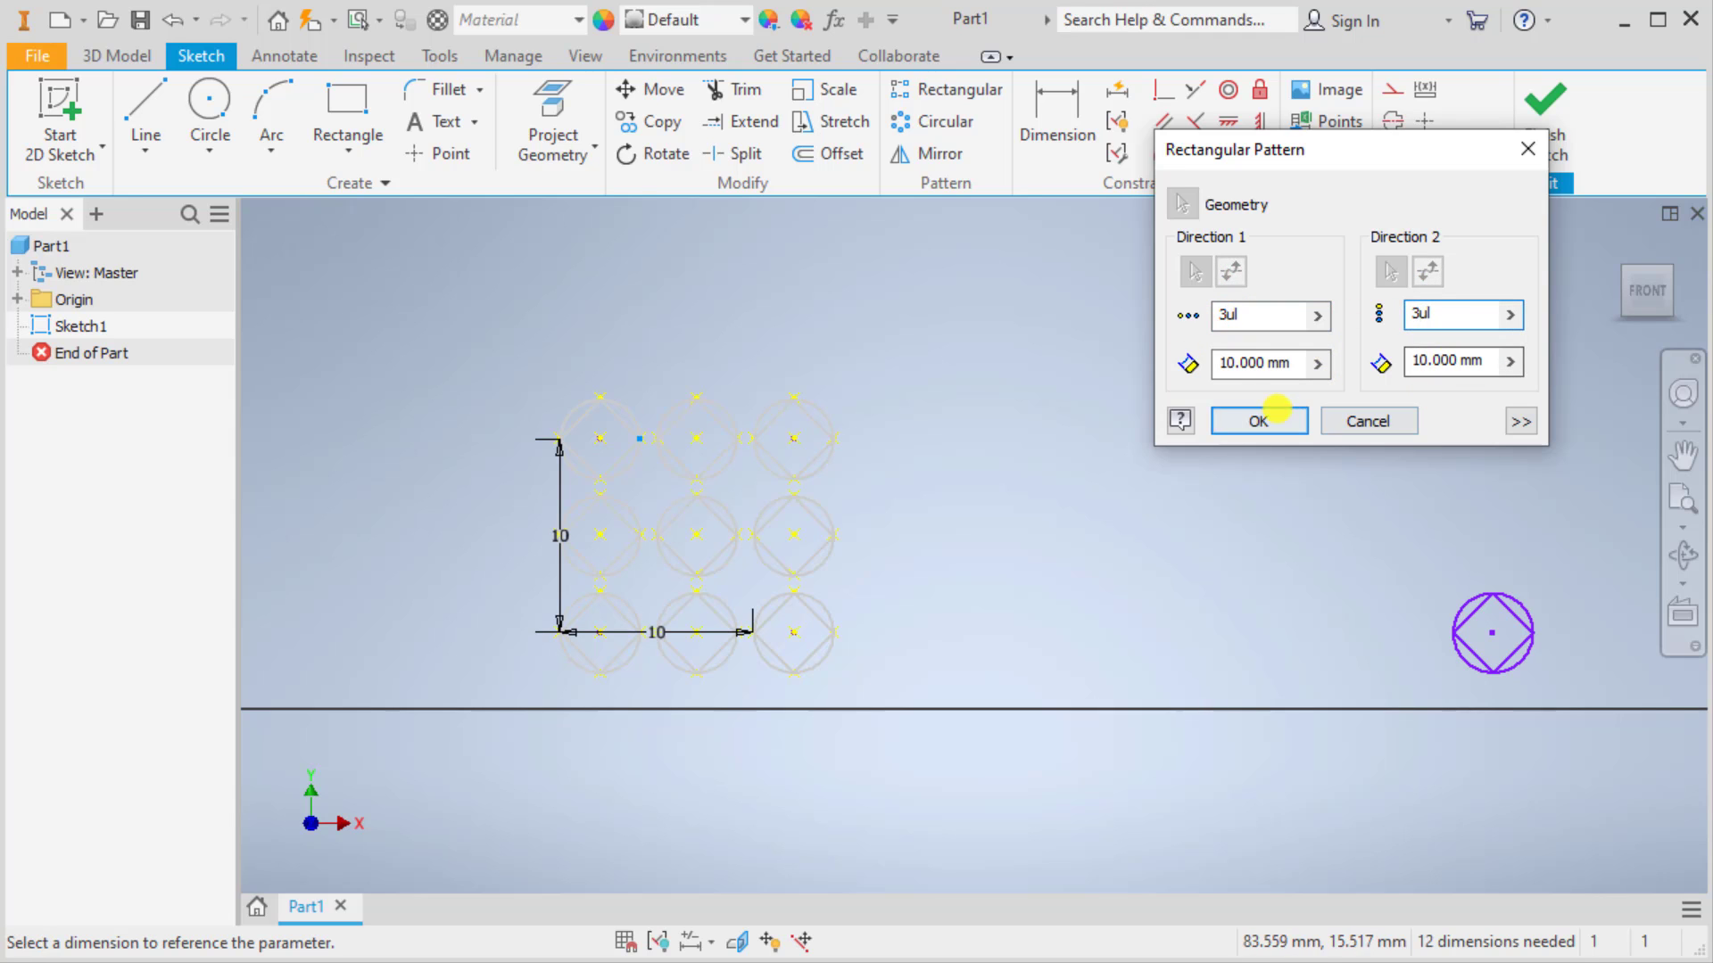
{"action": "left_click", "coordinate": [1260, 419]}
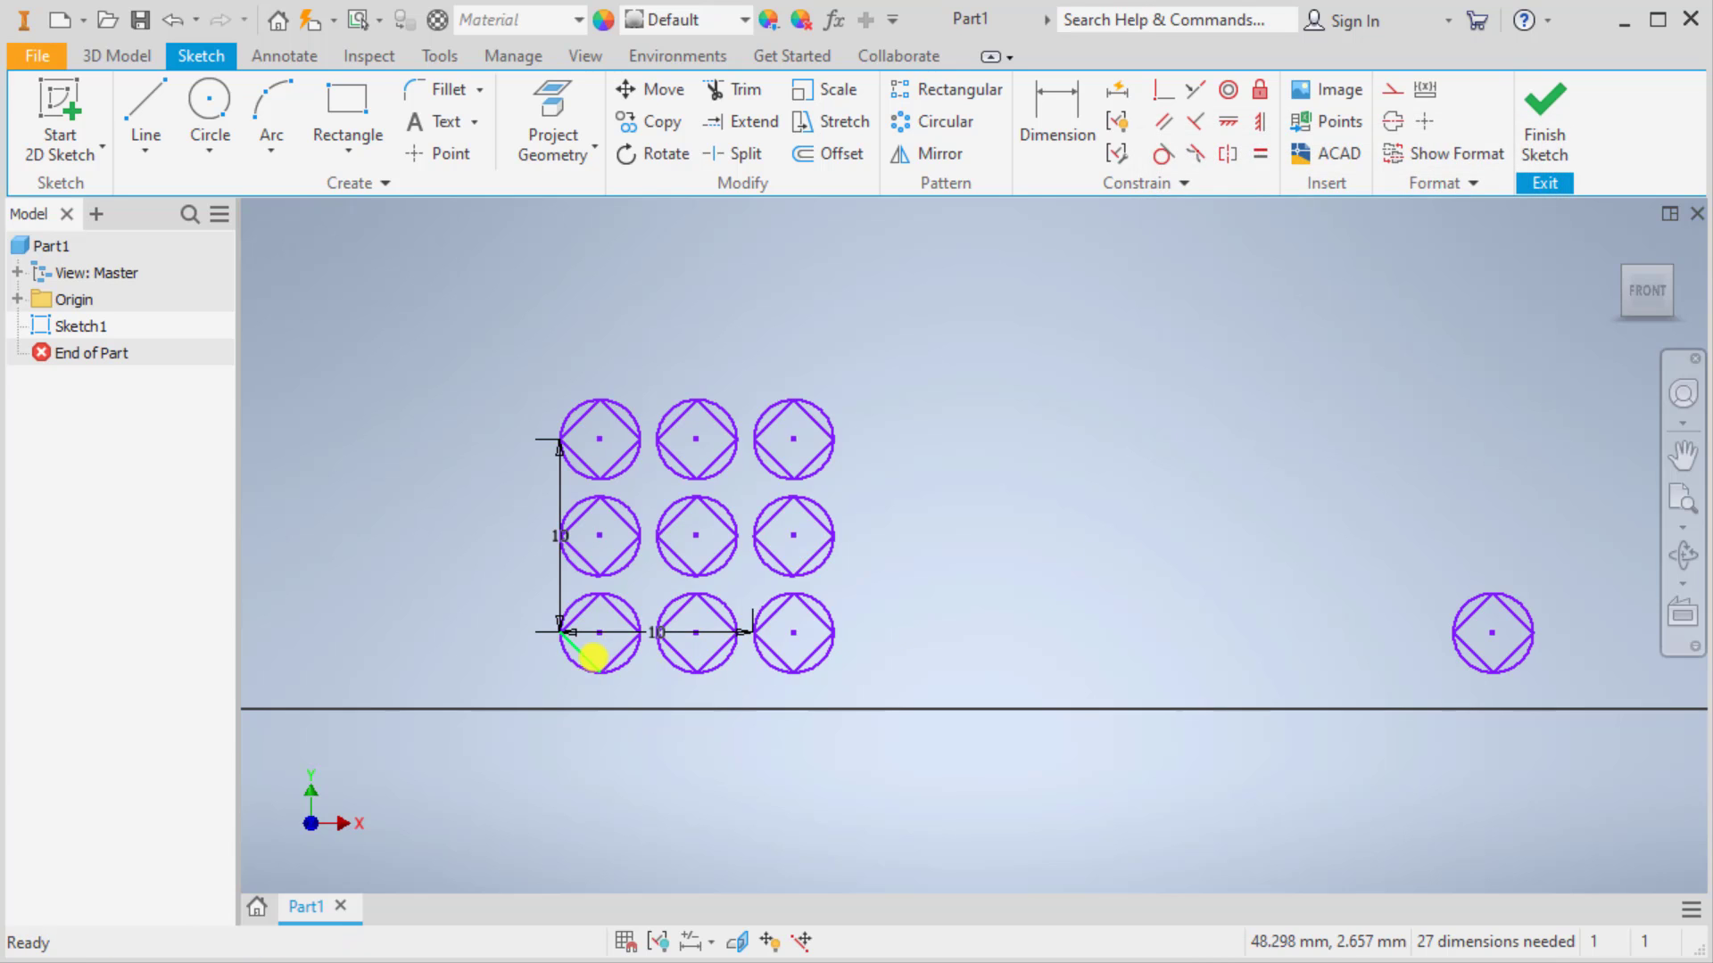
Step: Compare how the 10 mm dimensions span the fitted pattern and the original non-fitted pattern
{"action": "scroll", "coordinate": [592, 650], "scroll_direction": "up", "scroll_amount": 3}
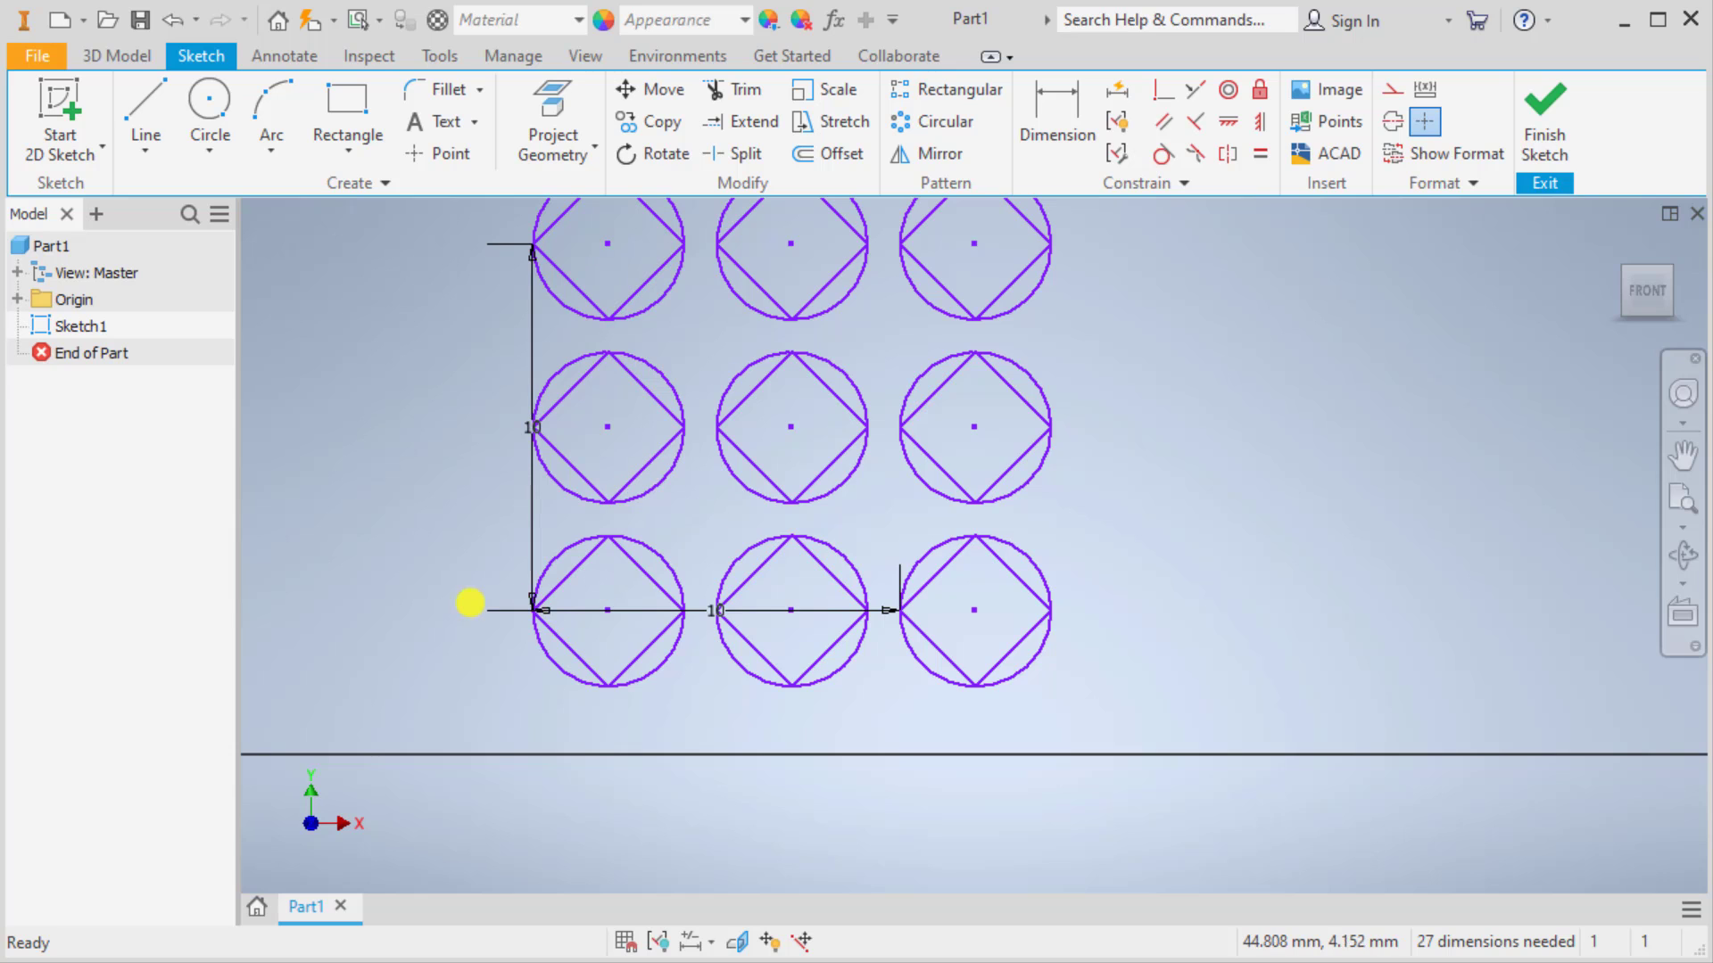
{"action": "scroll", "coordinate": [466, 601], "scroll_direction": "down", "scroll_amount": 3}
{"action": "middle_click_drag", "start_coordinate": [452, 574], "coordinate": [1335, 548]}
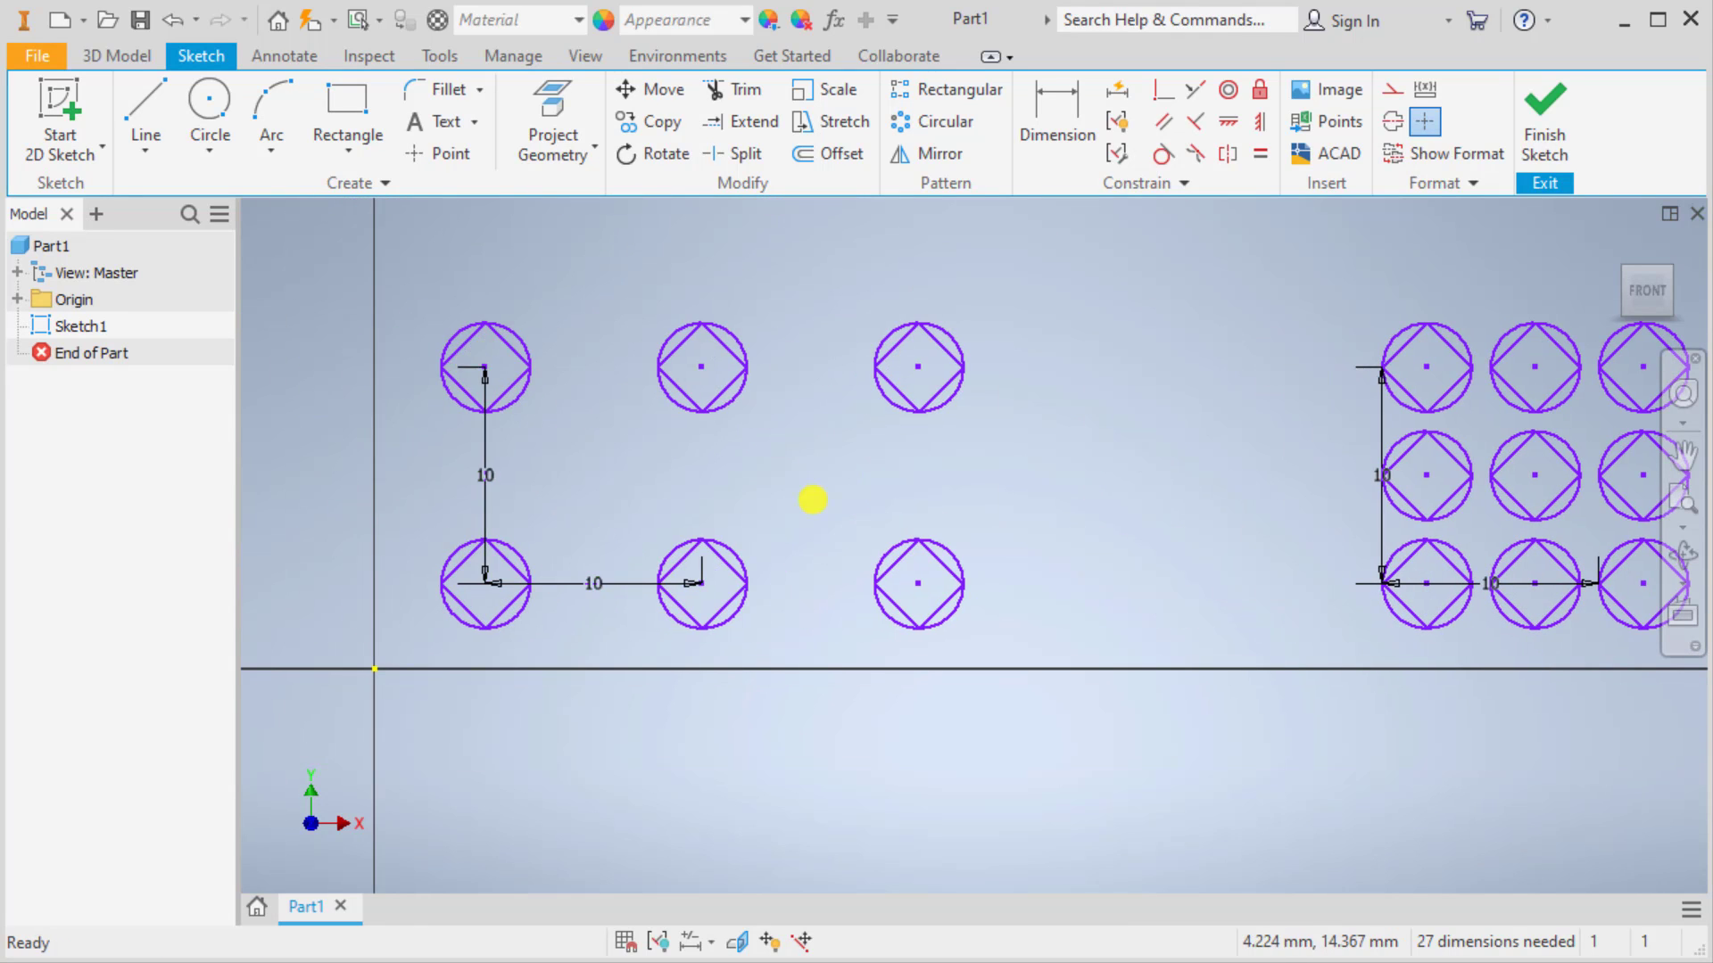
{"action": "scroll", "coordinate": [1172, 574], "scroll_direction": "down", "scroll_amount": 1}
{"action": "middle_click_drag", "start_coordinate": [1172, 574], "coordinate": [746, 581]}
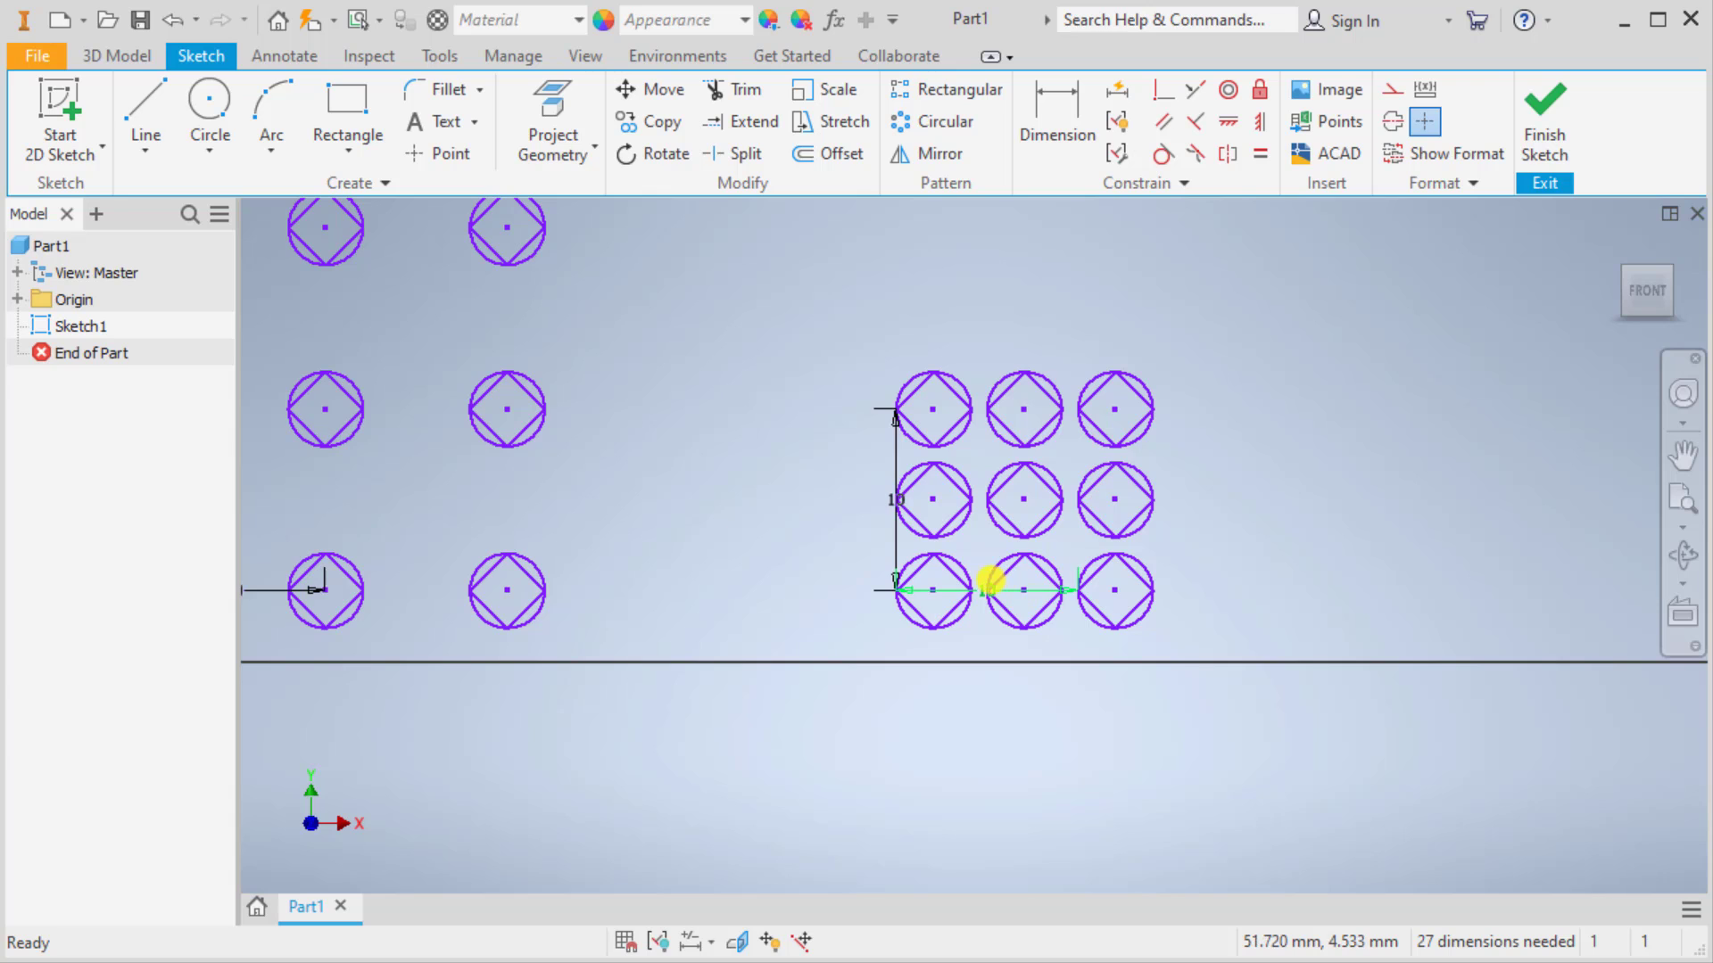
{"action": "scroll", "coordinate": [920, 577], "scroll_direction": "up", "scroll_amount": 3}
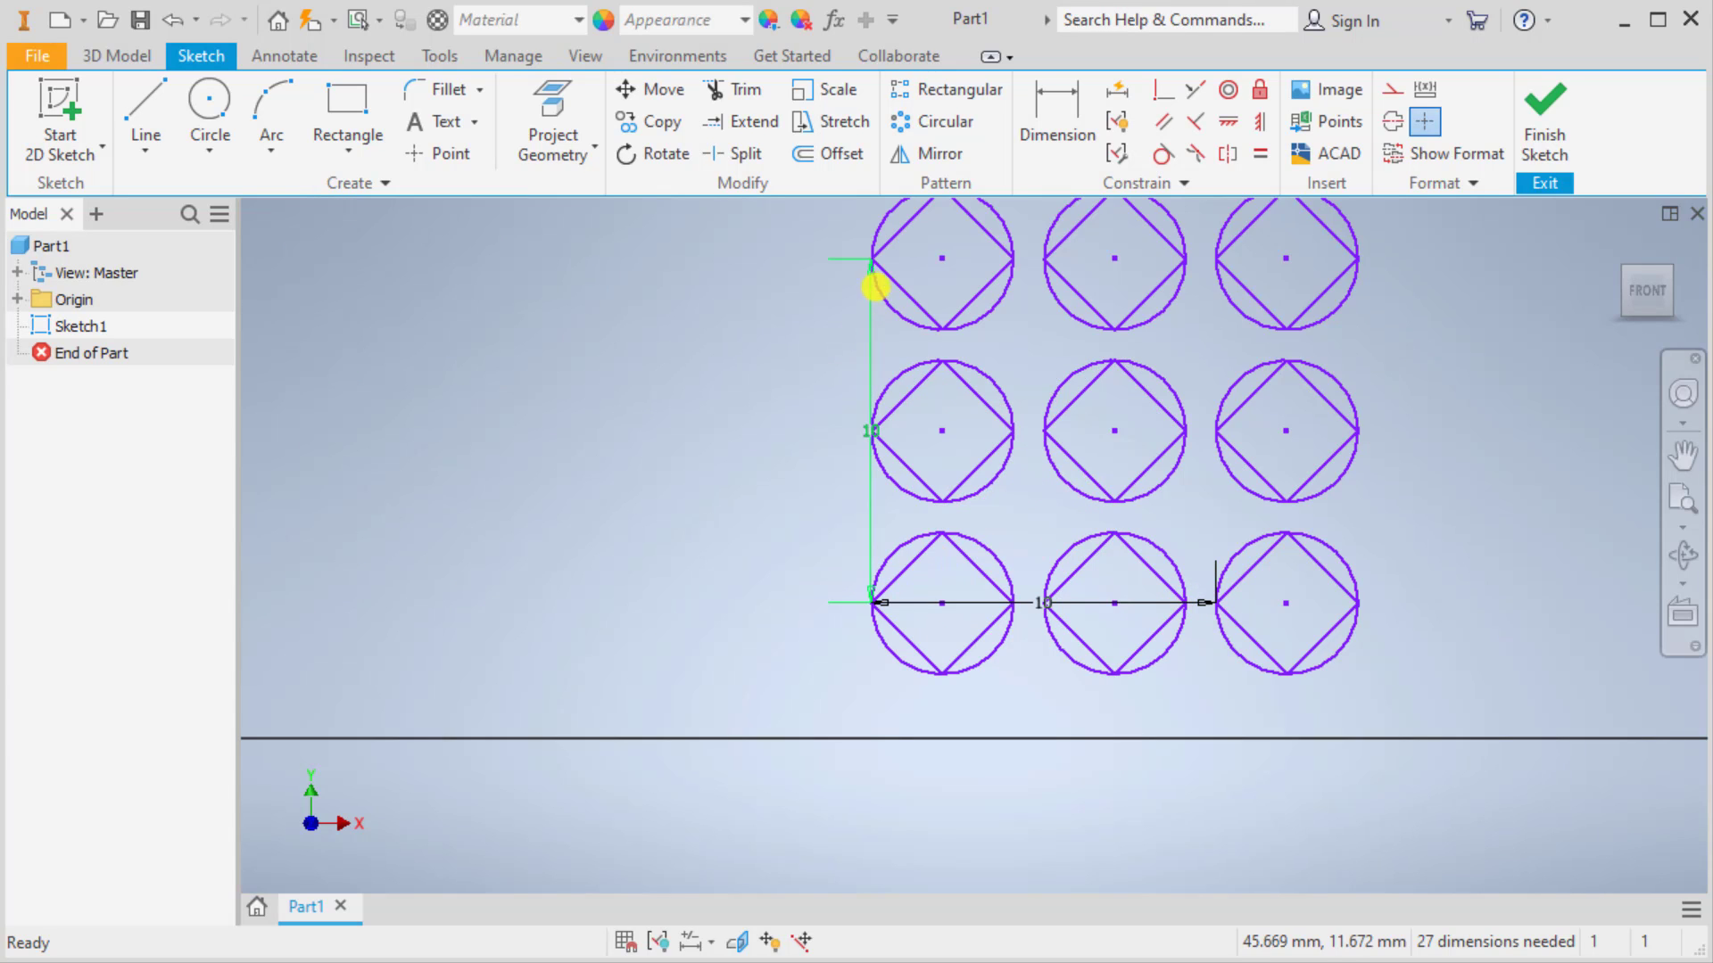
{"action": "mouse_move", "coordinate": [1472, 533]}
{"action": "middle_mouse_down"}
{"action": "mouse_move", "coordinate": [1270, 627]}
{"action": "mouse_move", "coordinate": [906, 619]}
{"action": "middle_mouse_up"}
{"action": "scroll", "coordinate": [986, 612], "scroll_direction": "down", "scroll_amount": 2}
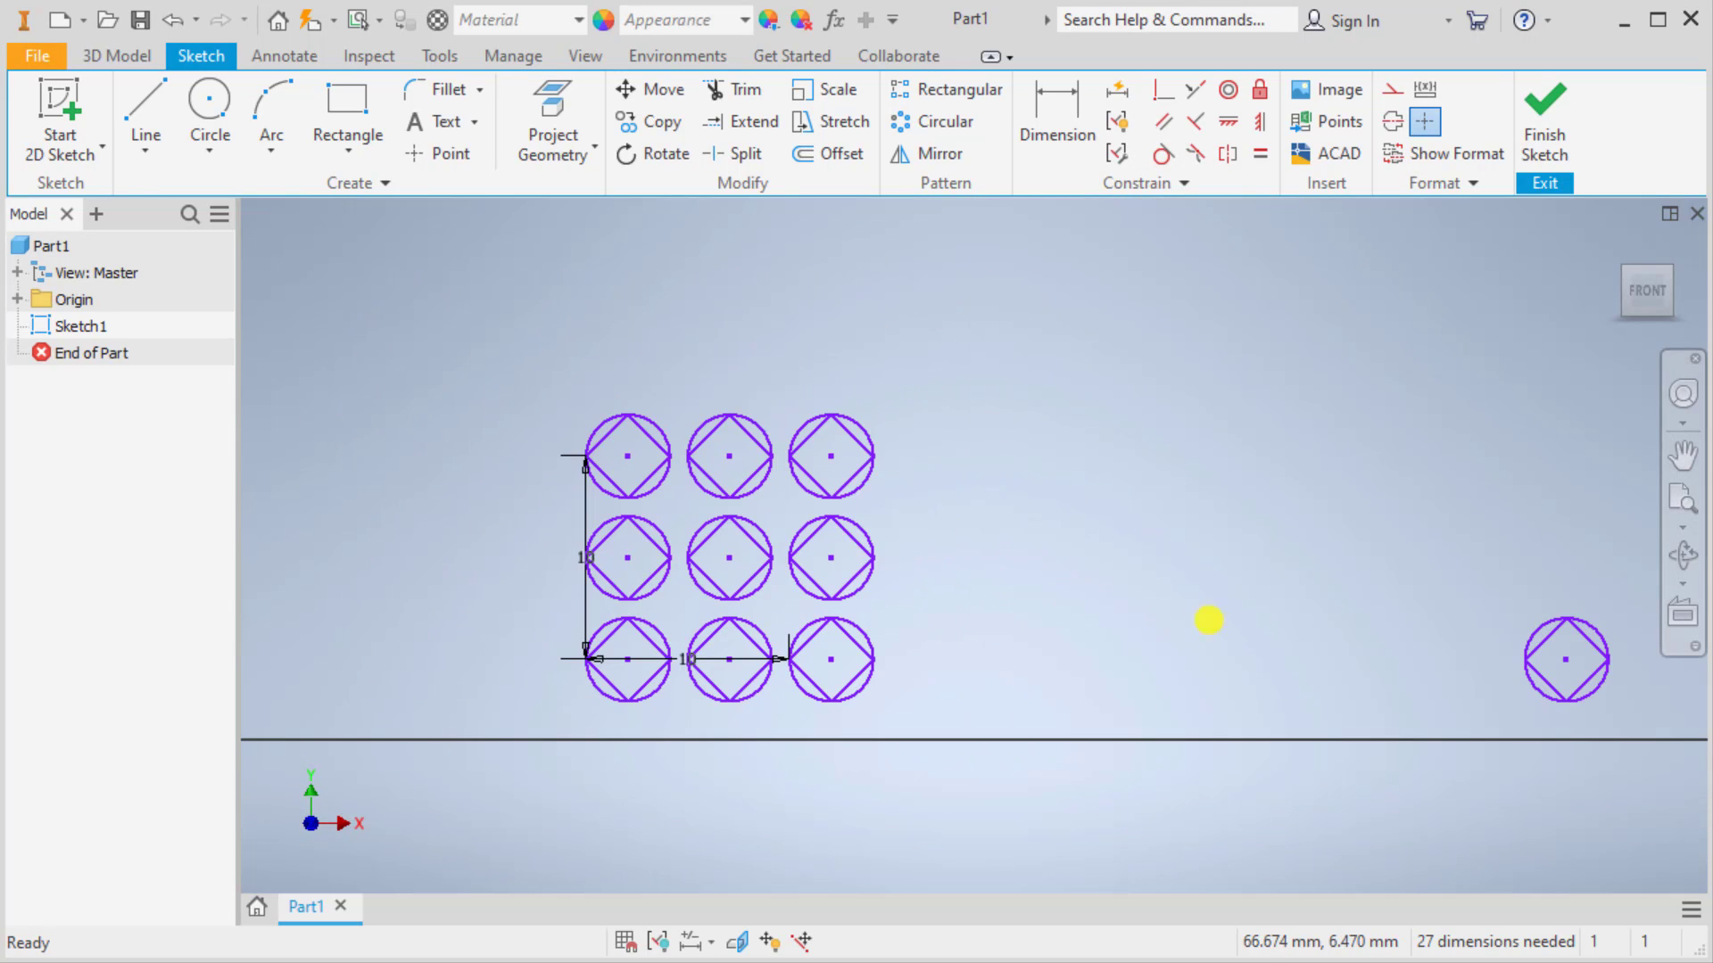
Step: Start a rectangular pattern of the next copied circle and square, using the original horizontal and vertical construction lines as Directions 1 and 2
{"action": "middle_click_drag", "start_coordinate": [1208, 620], "coordinate": [833, 604]}
{"action": "left_click_drag", "start_coordinate": [1081, 572], "coordinate": [1271, 714]}
{"action": "left_click", "coordinate": [952, 90]}
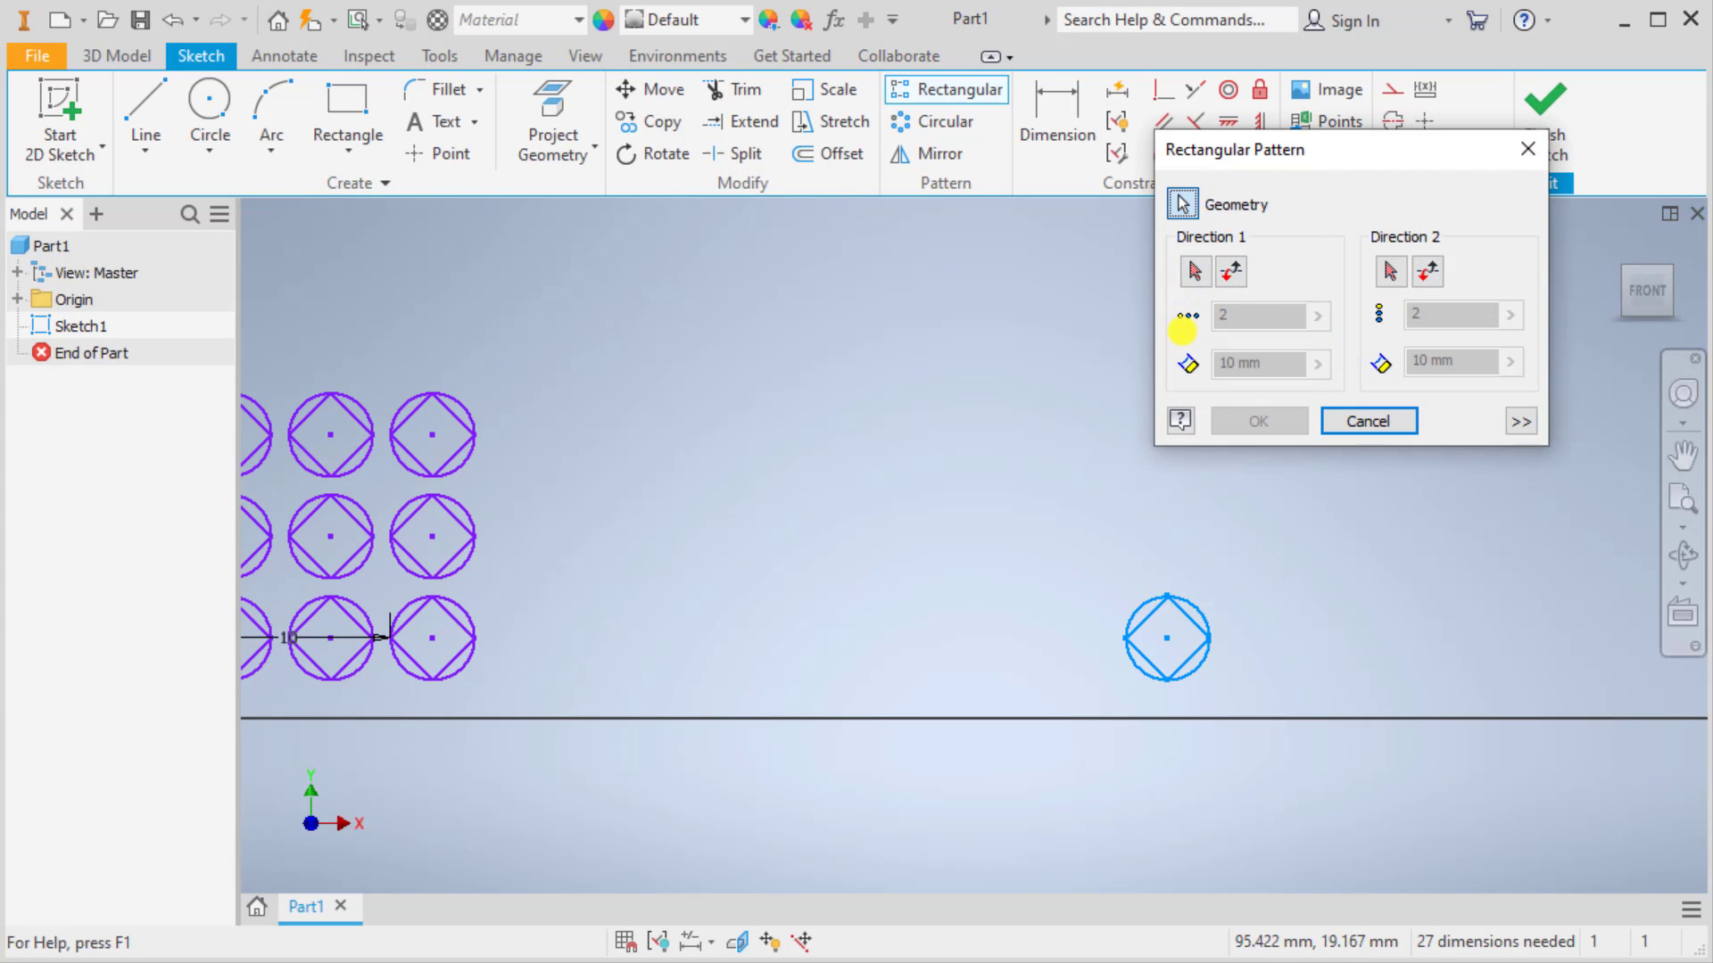
{"action": "left_click", "coordinate": [1195, 268]}
{"action": "scroll", "coordinate": [738, 638], "scroll_direction": "down", "scroll_amount": 3}
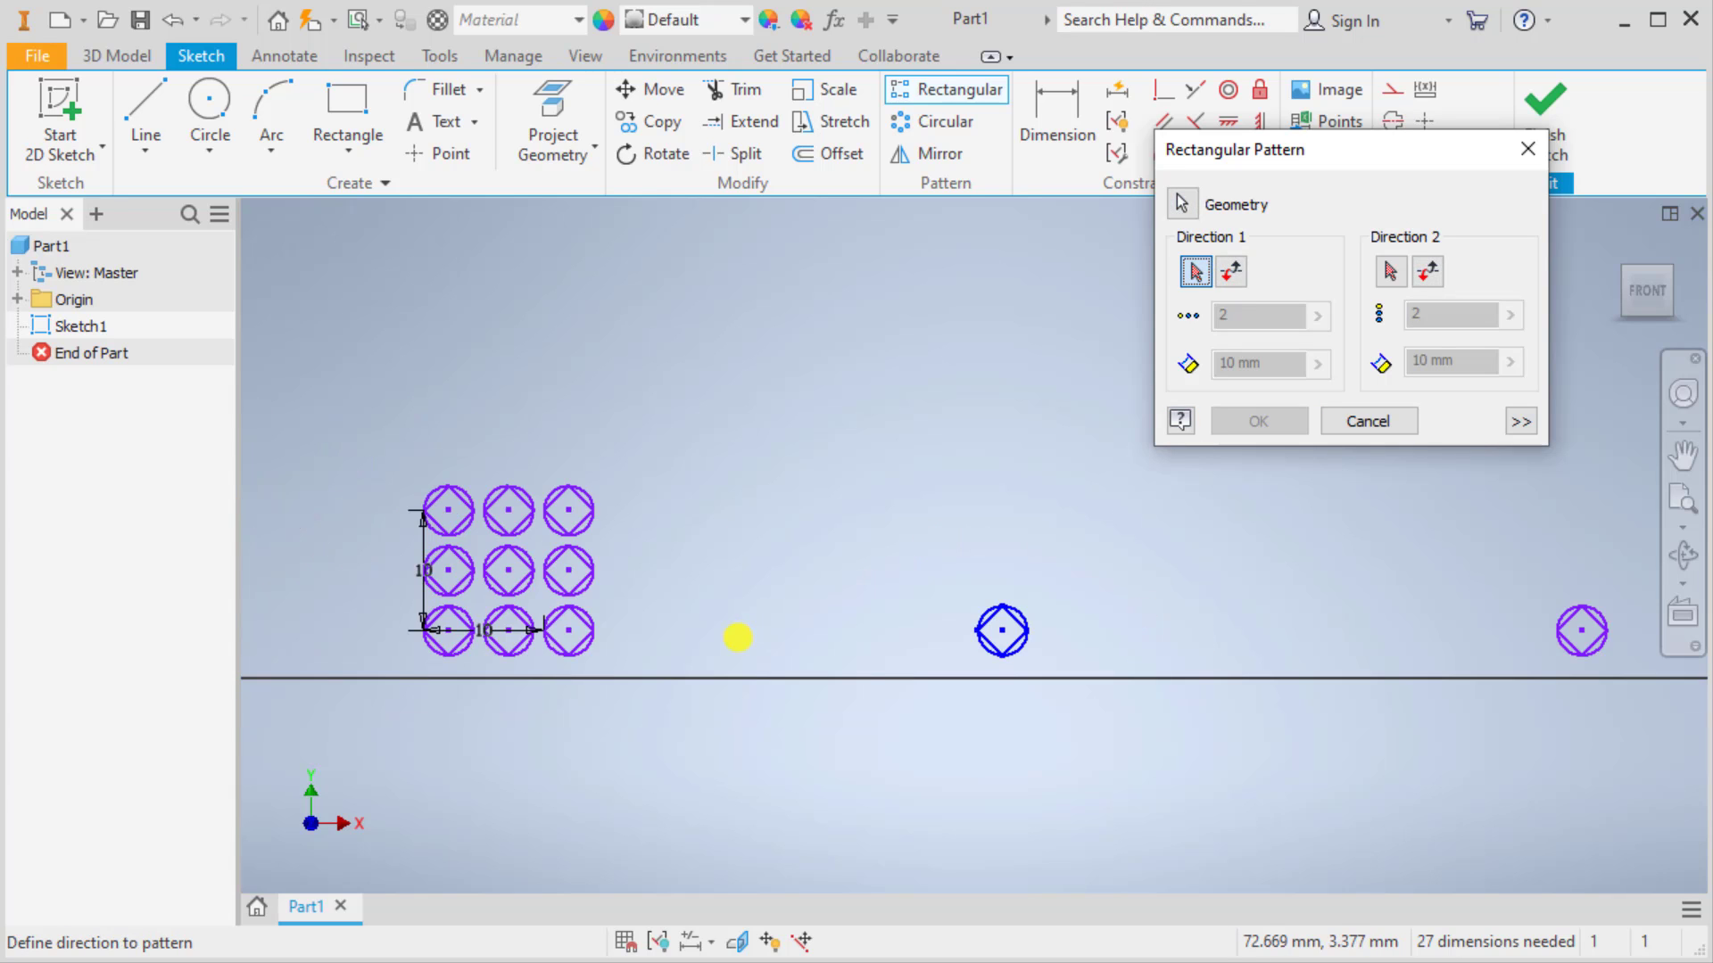
{"action": "scroll", "coordinate": [625, 635], "scroll_direction": "up", "scroll_amount": 5}
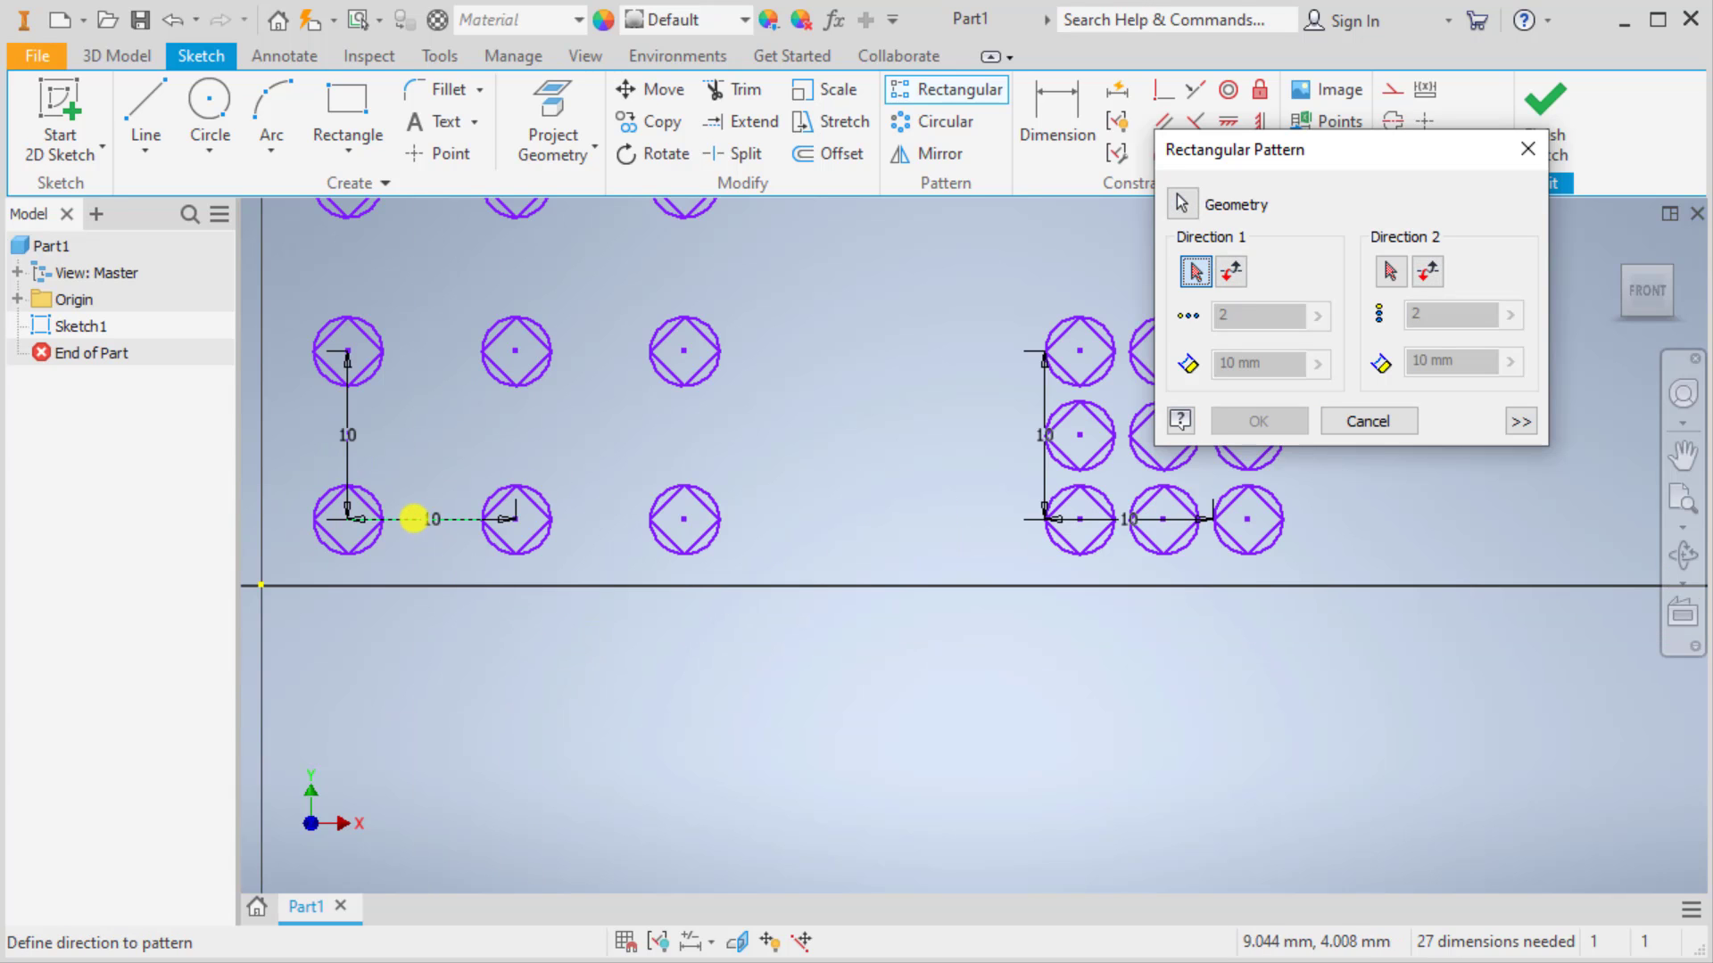
{"action": "left_click", "coordinate": [413, 518]}
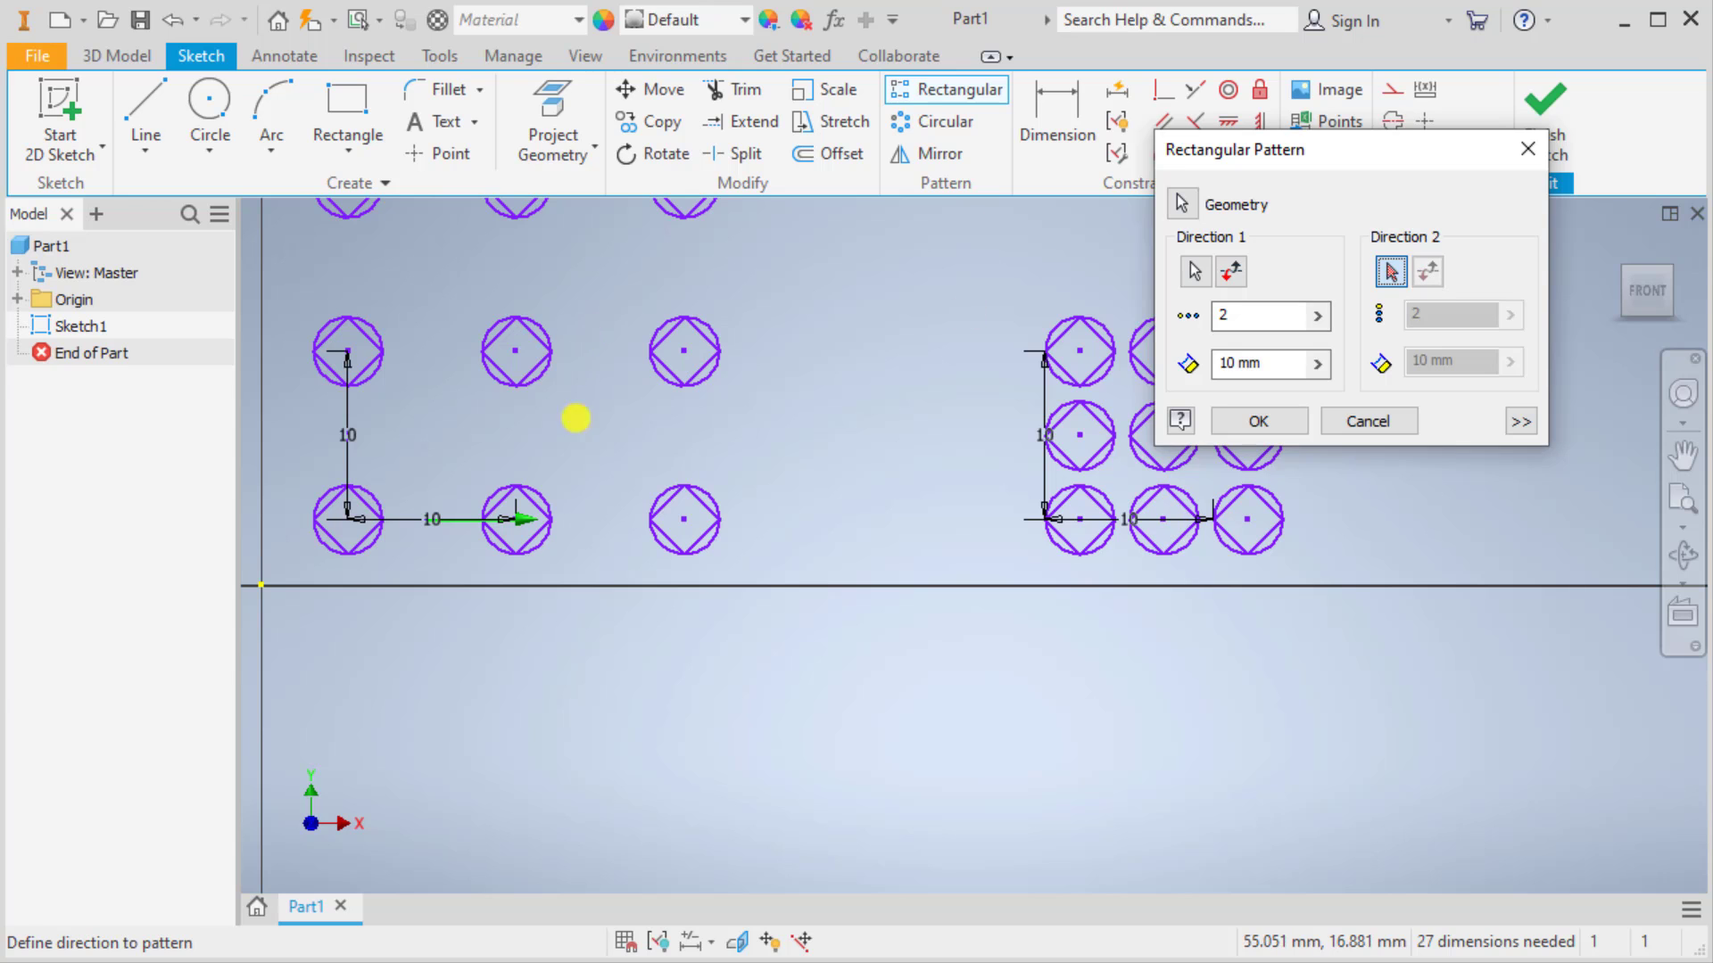
{"action": "left_click", "coordinate": [346, 443]}
Step: Set the new pattern to 3 instances in Direction 1 and 3 in Direction 2
{"action": "scroll", "coordinate": [1364, 580], "scroll_direction": "down", "scroll_amount": 4}
{"action": "middle_click_drag", "start_coordinate": [1415, 581], "coordinate": [696, 630]}
{"action": "scroll", "coordinate": [849, 573], "scroll_direction": "up", "scroll_amount": 2}
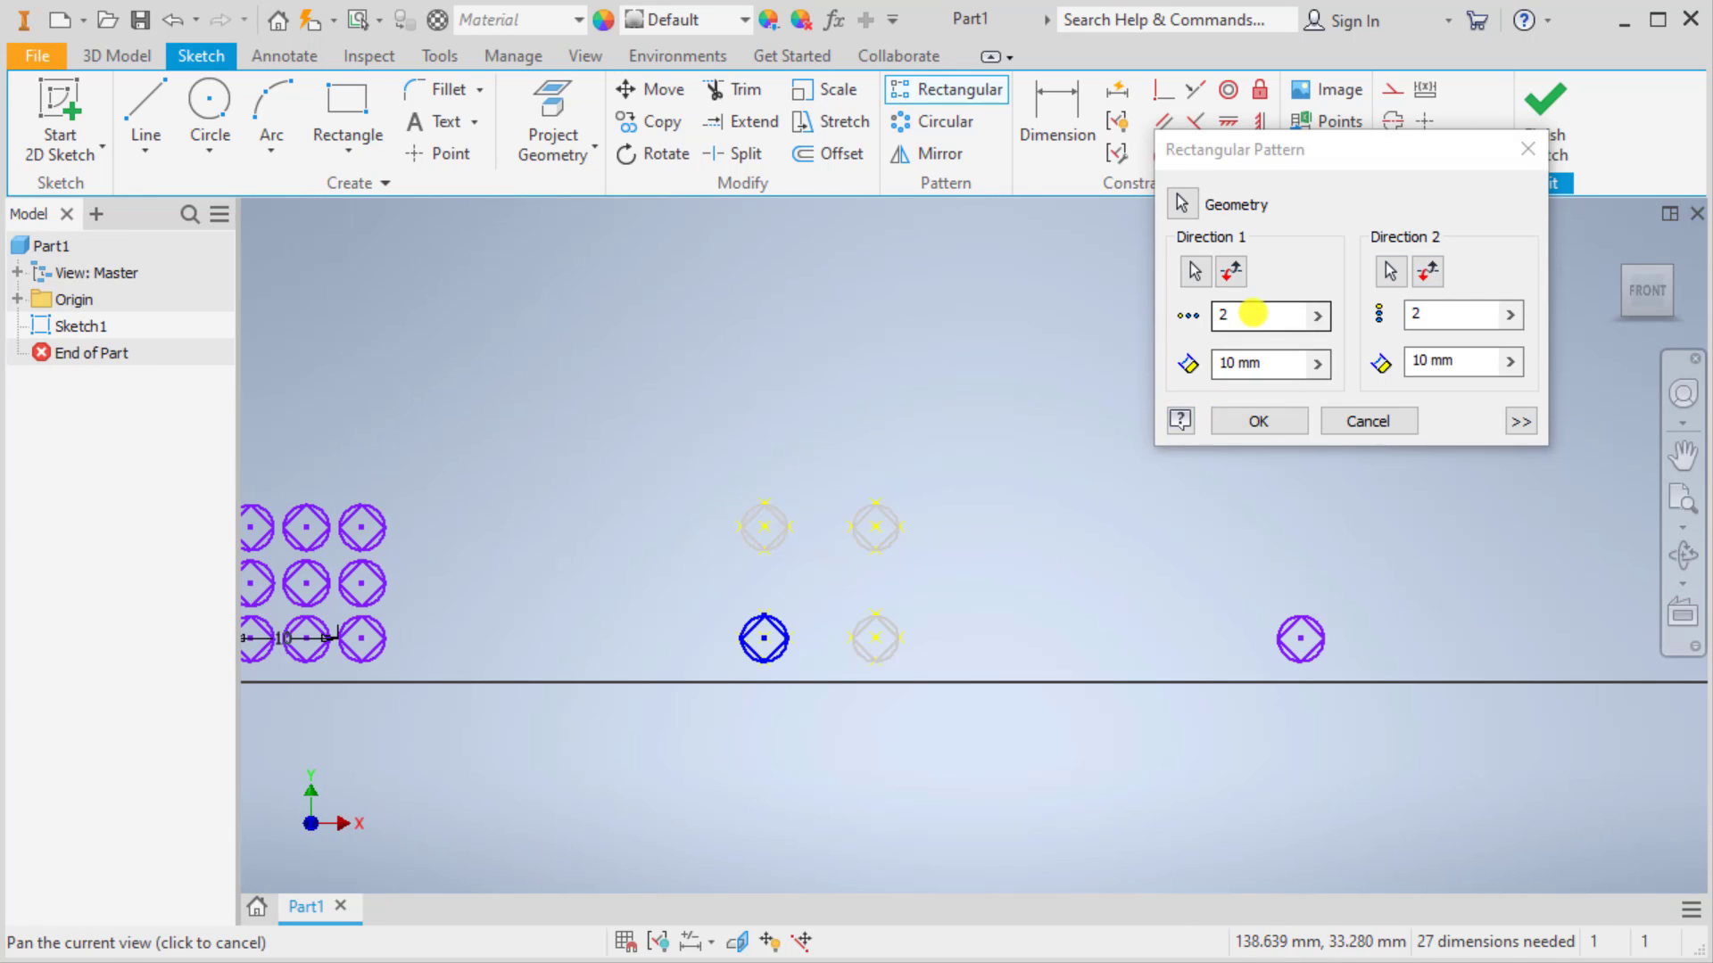
{"action": "left_click", "coordinate": [1252, 313]}
{"action": "type", "text": "3"}
{"action": "left_click", "coordinate": [1428, 314]}
{"action": "type", "text": "3"}
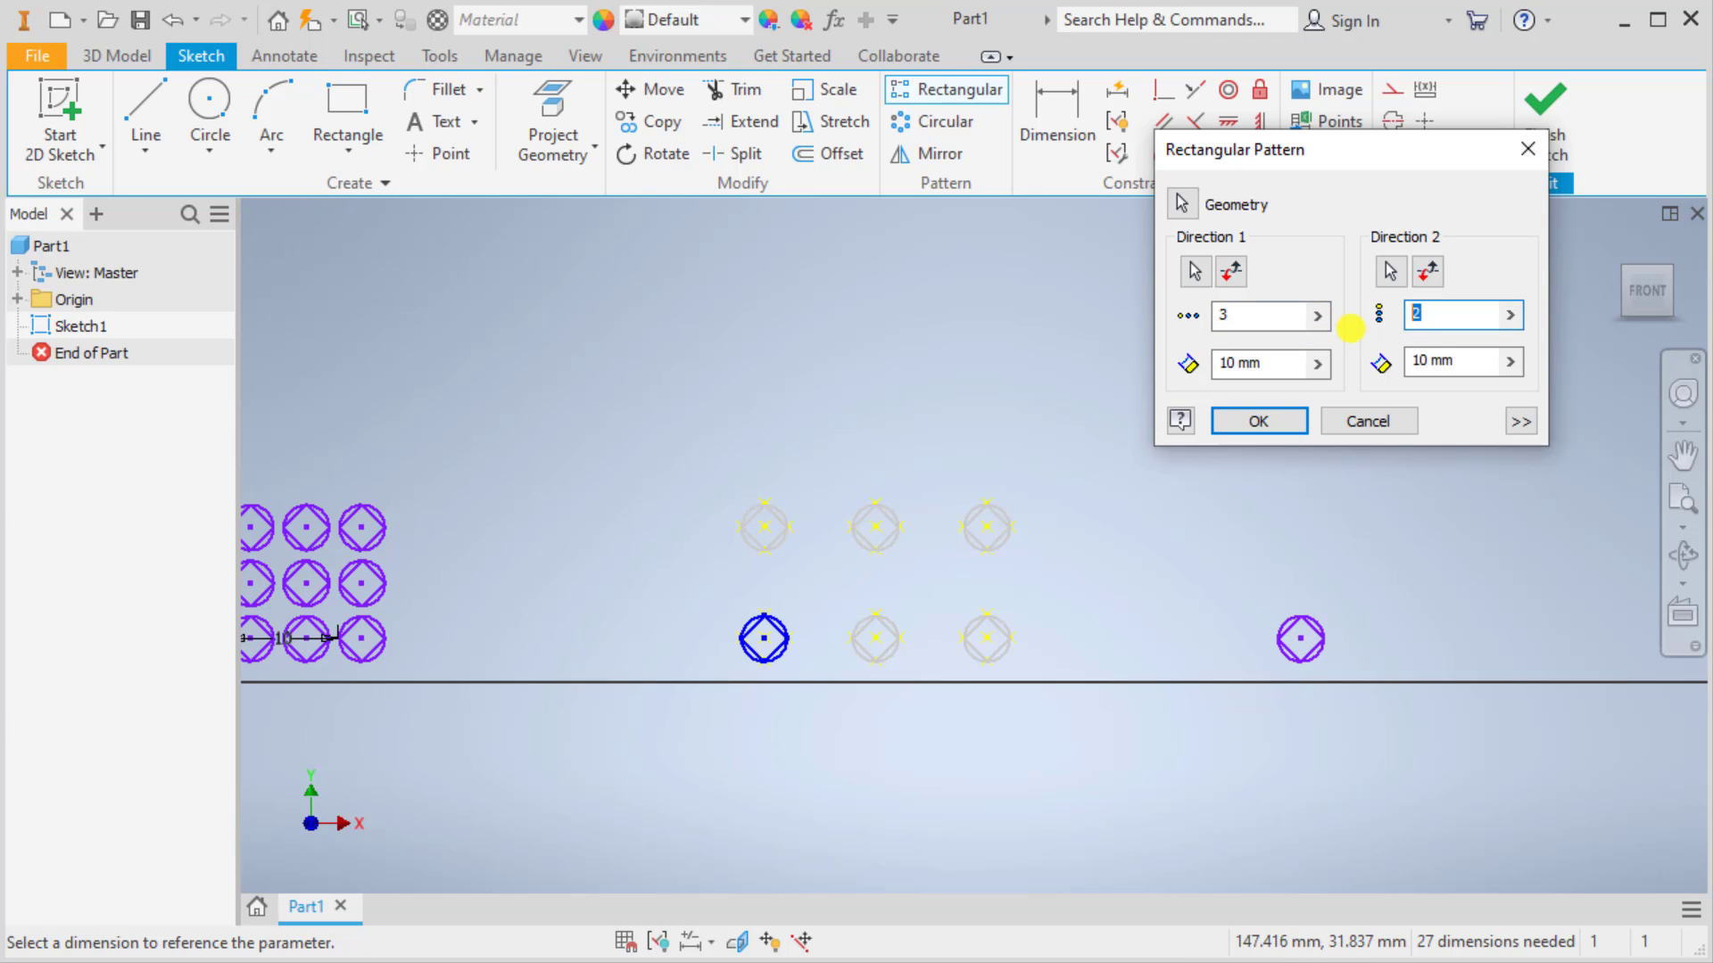
Step: Suppress the instance in the middle row's right column and create the pattern
{"action": "left_click", "coordinate": [1520, 419]}
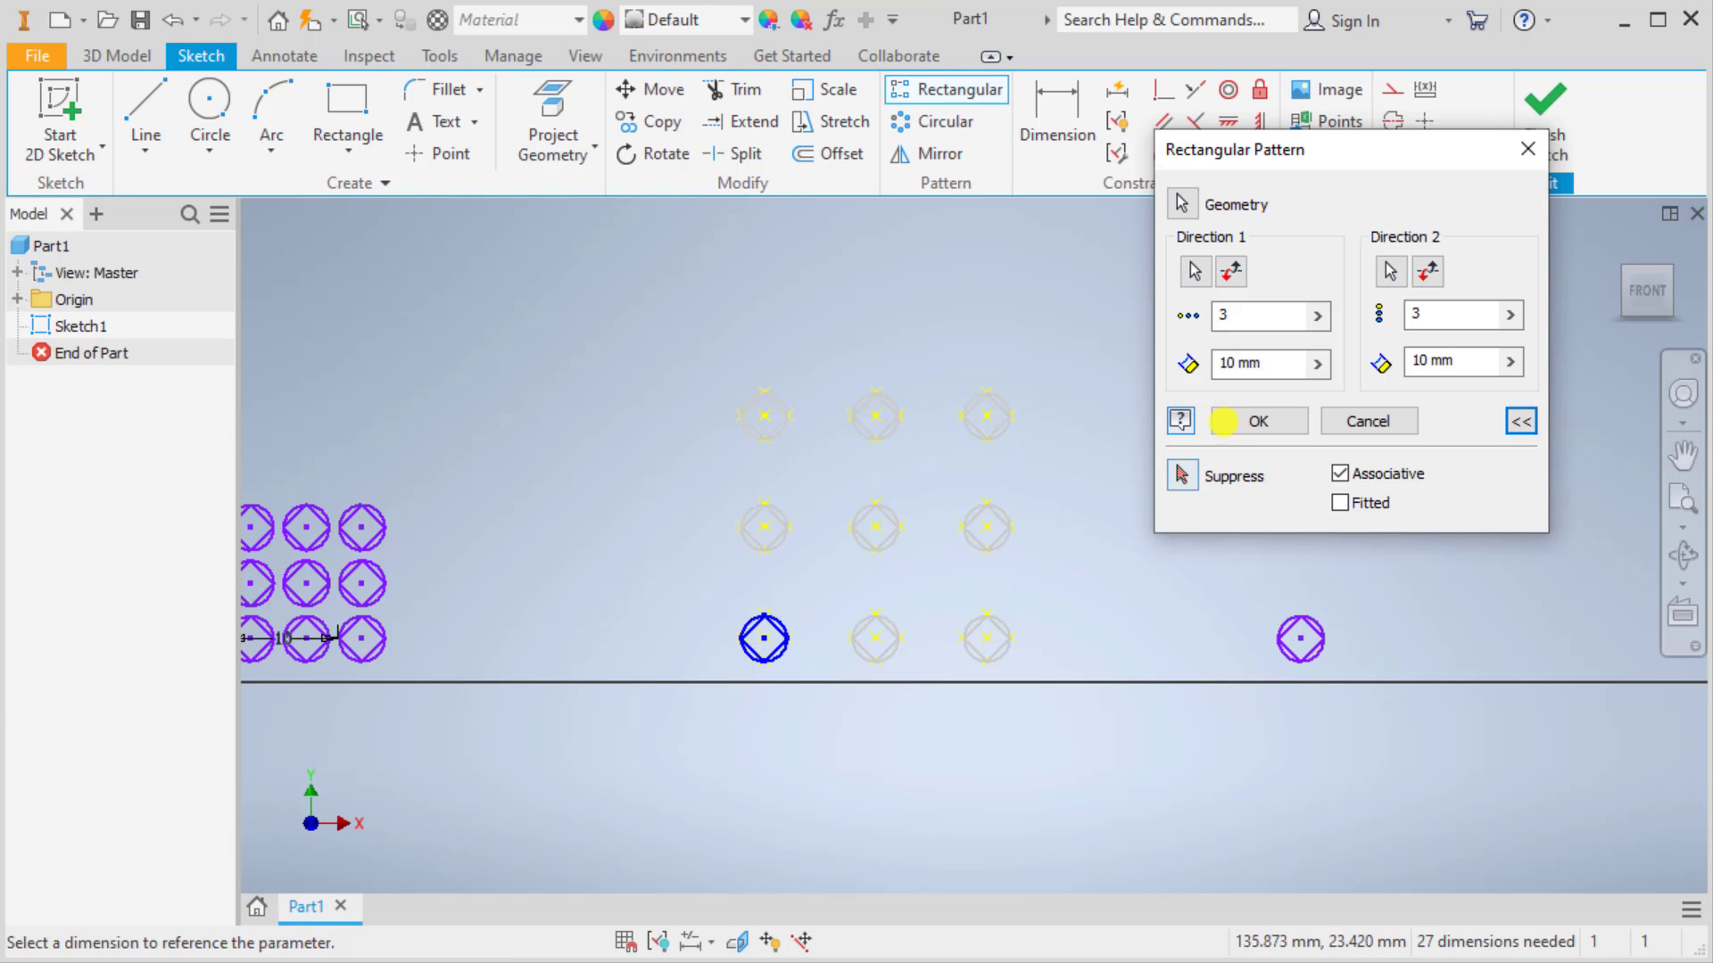
{"action": "left_click", "coordinate": [1182, 477]}
{"action": "scroll", "coordinate": [987, 536], "scroll_direction": "down", "scroll_amount": 4}
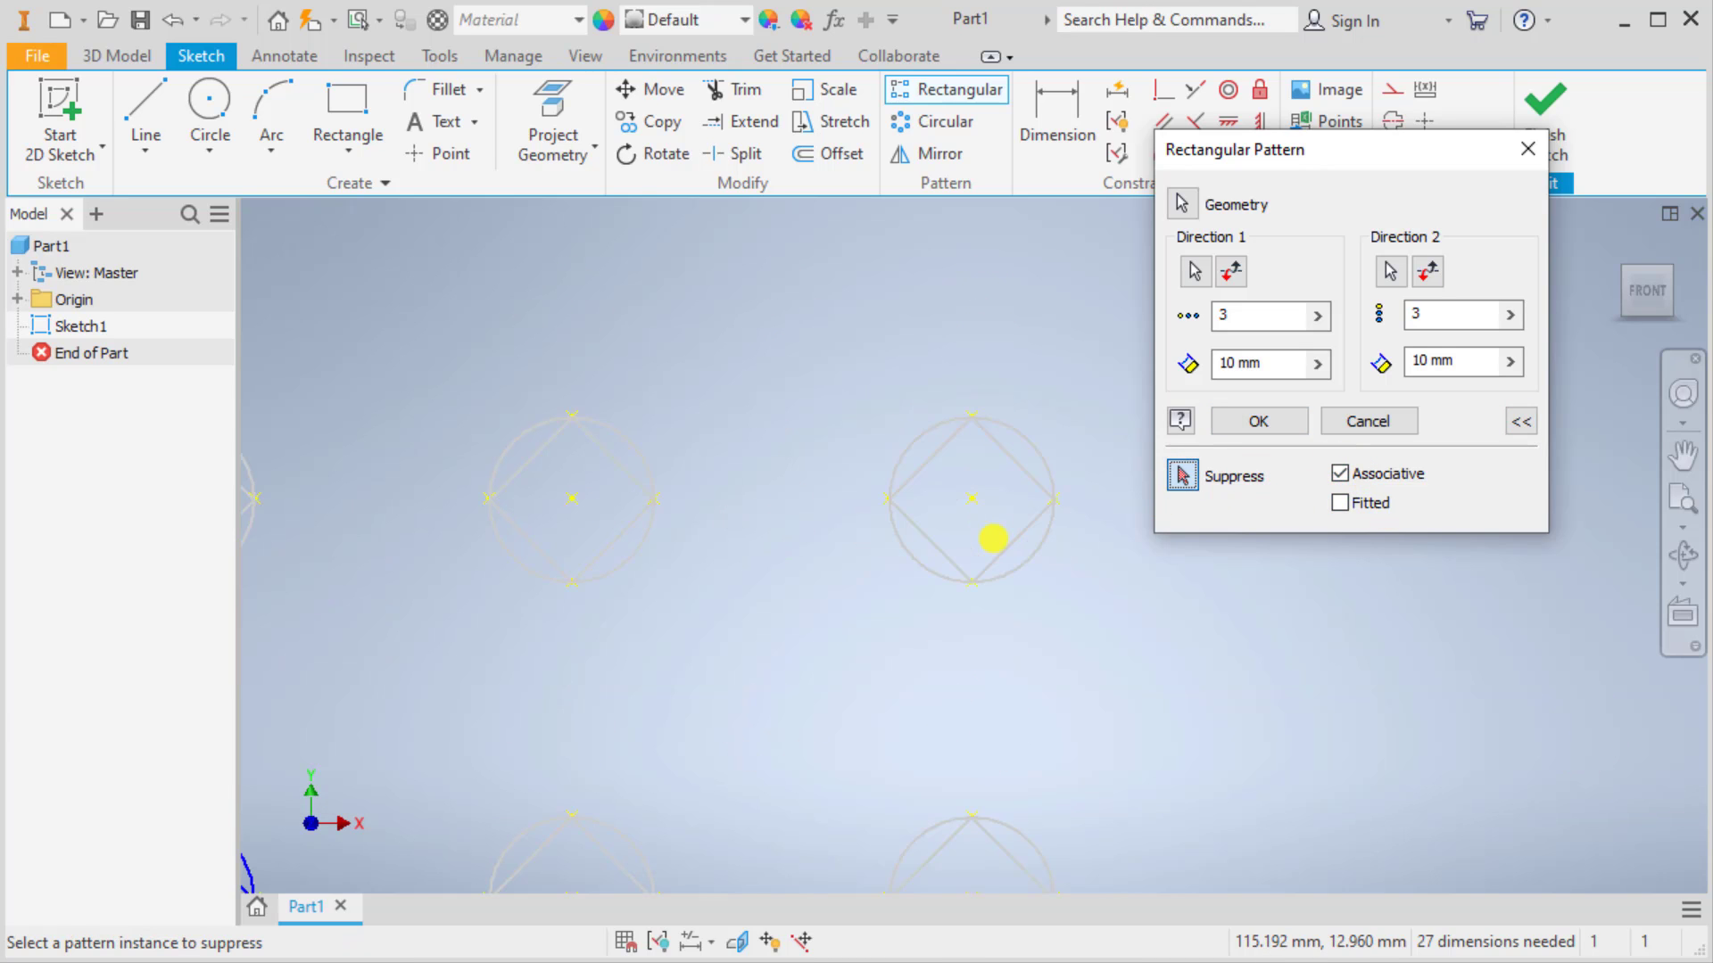
{"action": "left_click", "coordinate": [1010, 541]}
{"action": "scroll", "coordinate": [1054, 592], "scroll_direction": "up", "scroll_amount": 5}
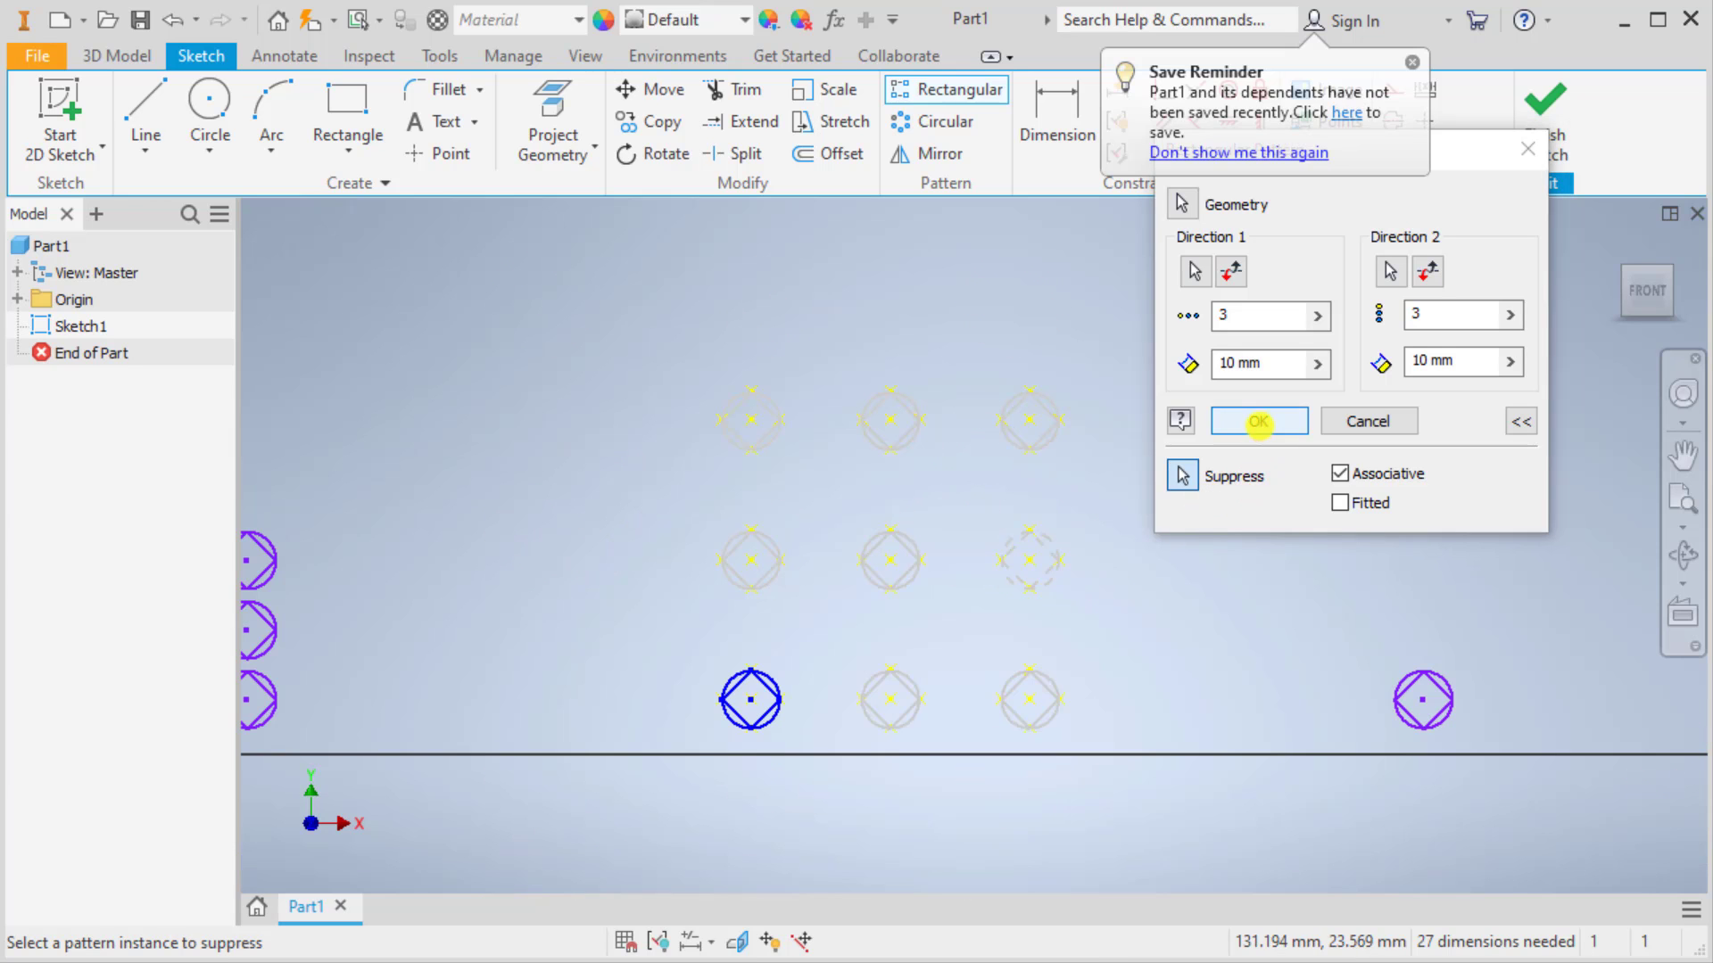
{"action": "left_click", "coordinate": [1242, 421]}
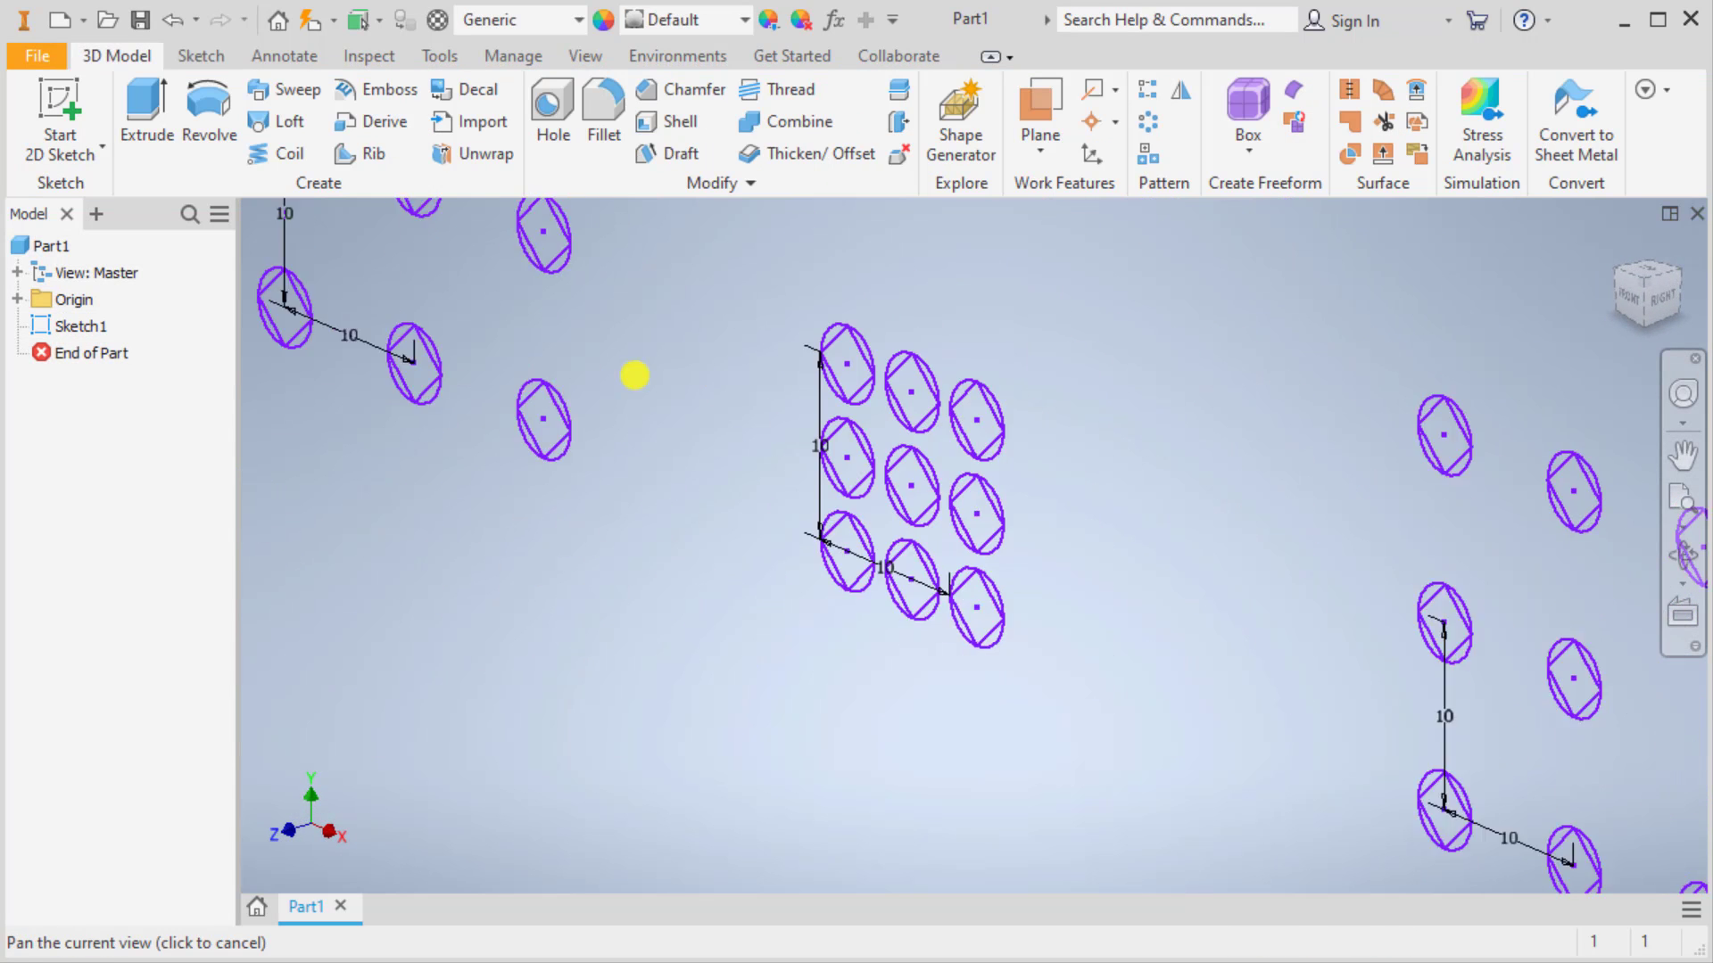
Step: Reopen Sketch1 for editing and suppress the top-row middle instance of the newest pattern
{"action": "middle_click_drag", "start_coordinate": [1533, 669], "coordinate": [985, 548]}
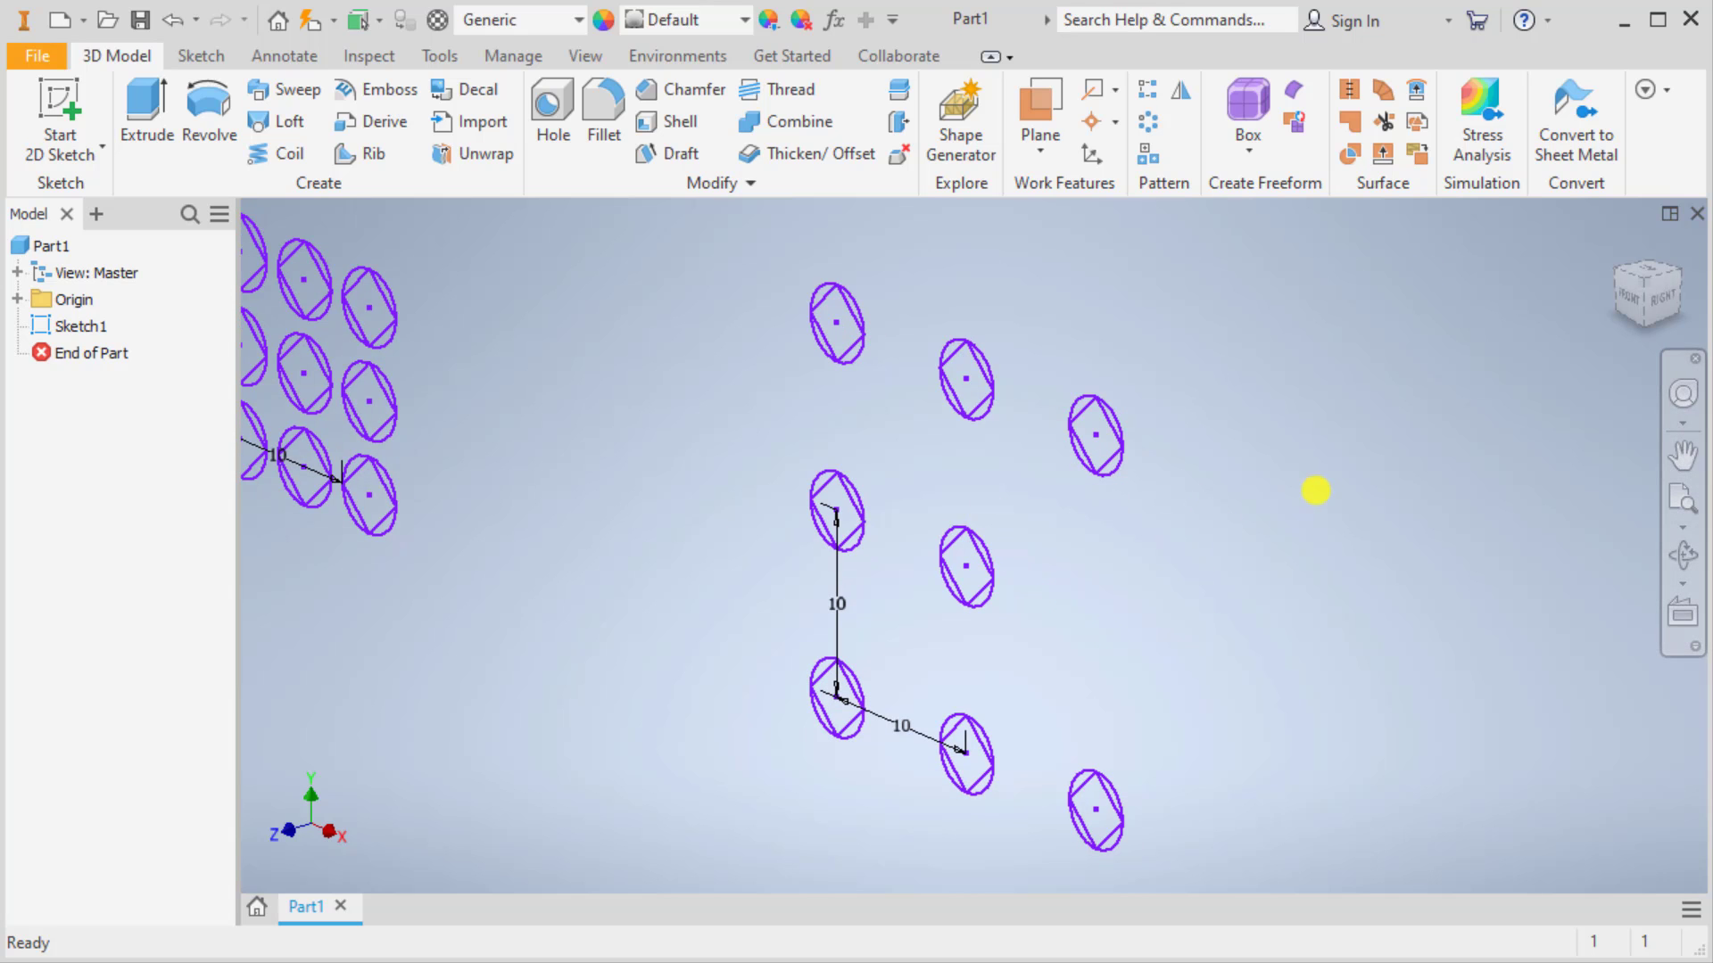
{"action": "double_click", "coordinate": [105, 324]}
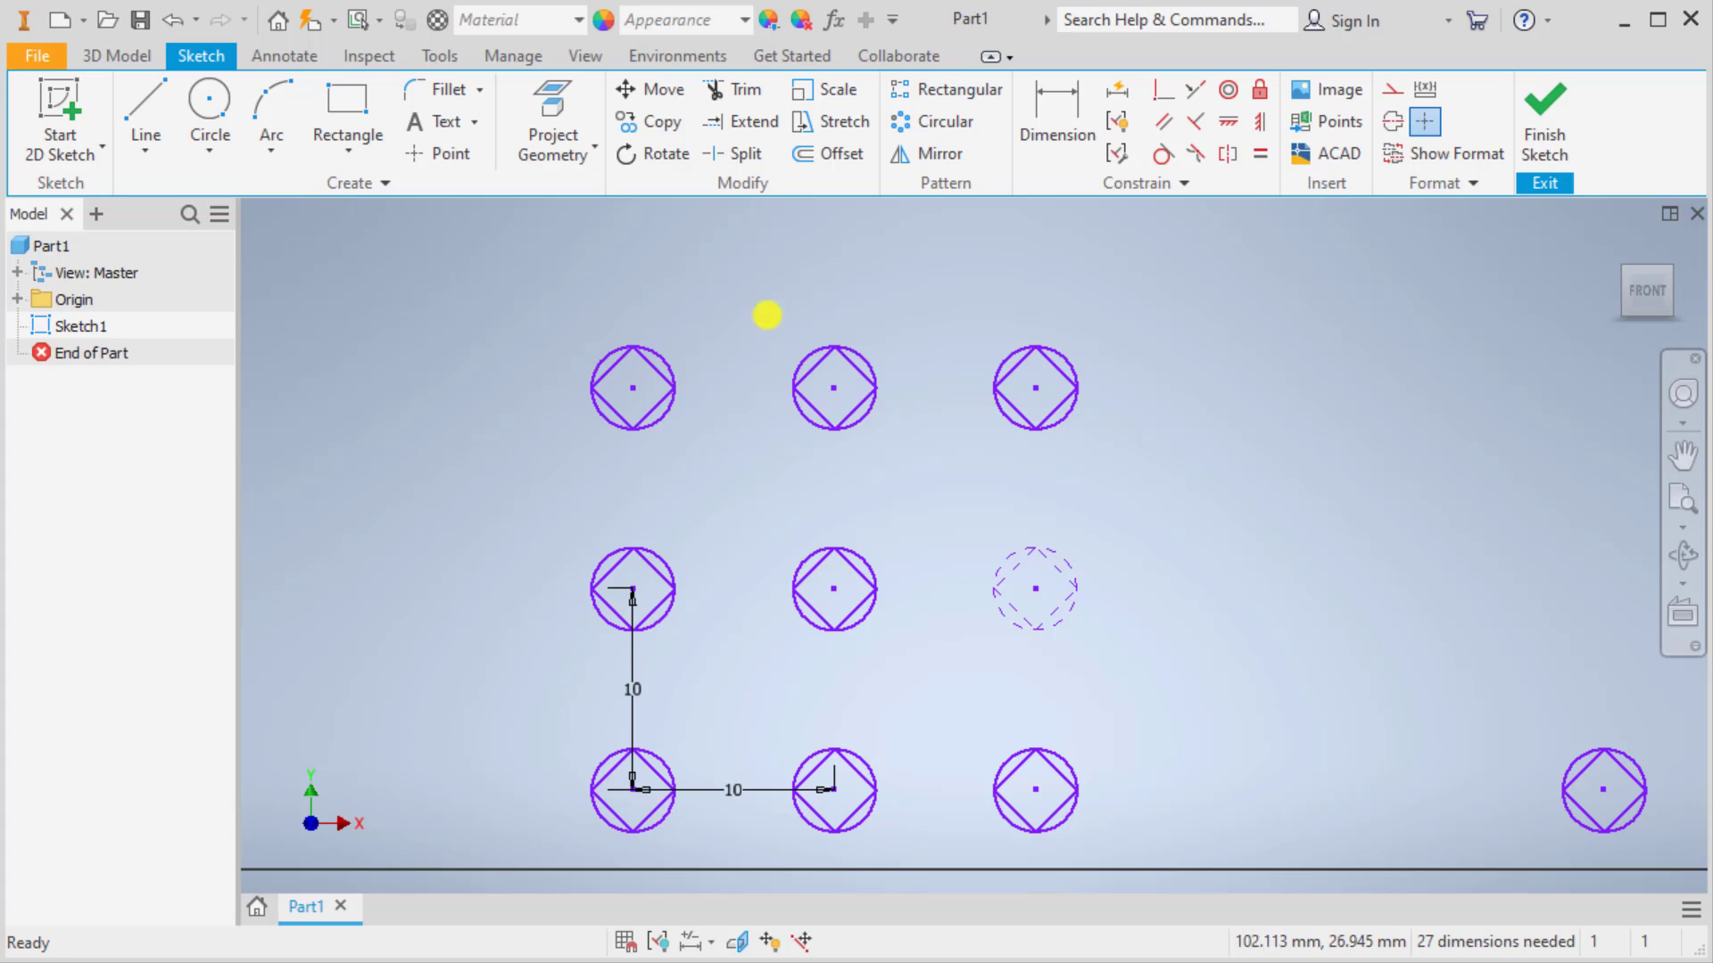
{"action": "left_click_drag", "start_coordinate": [764, 313], "coordinate": [919, 460]}
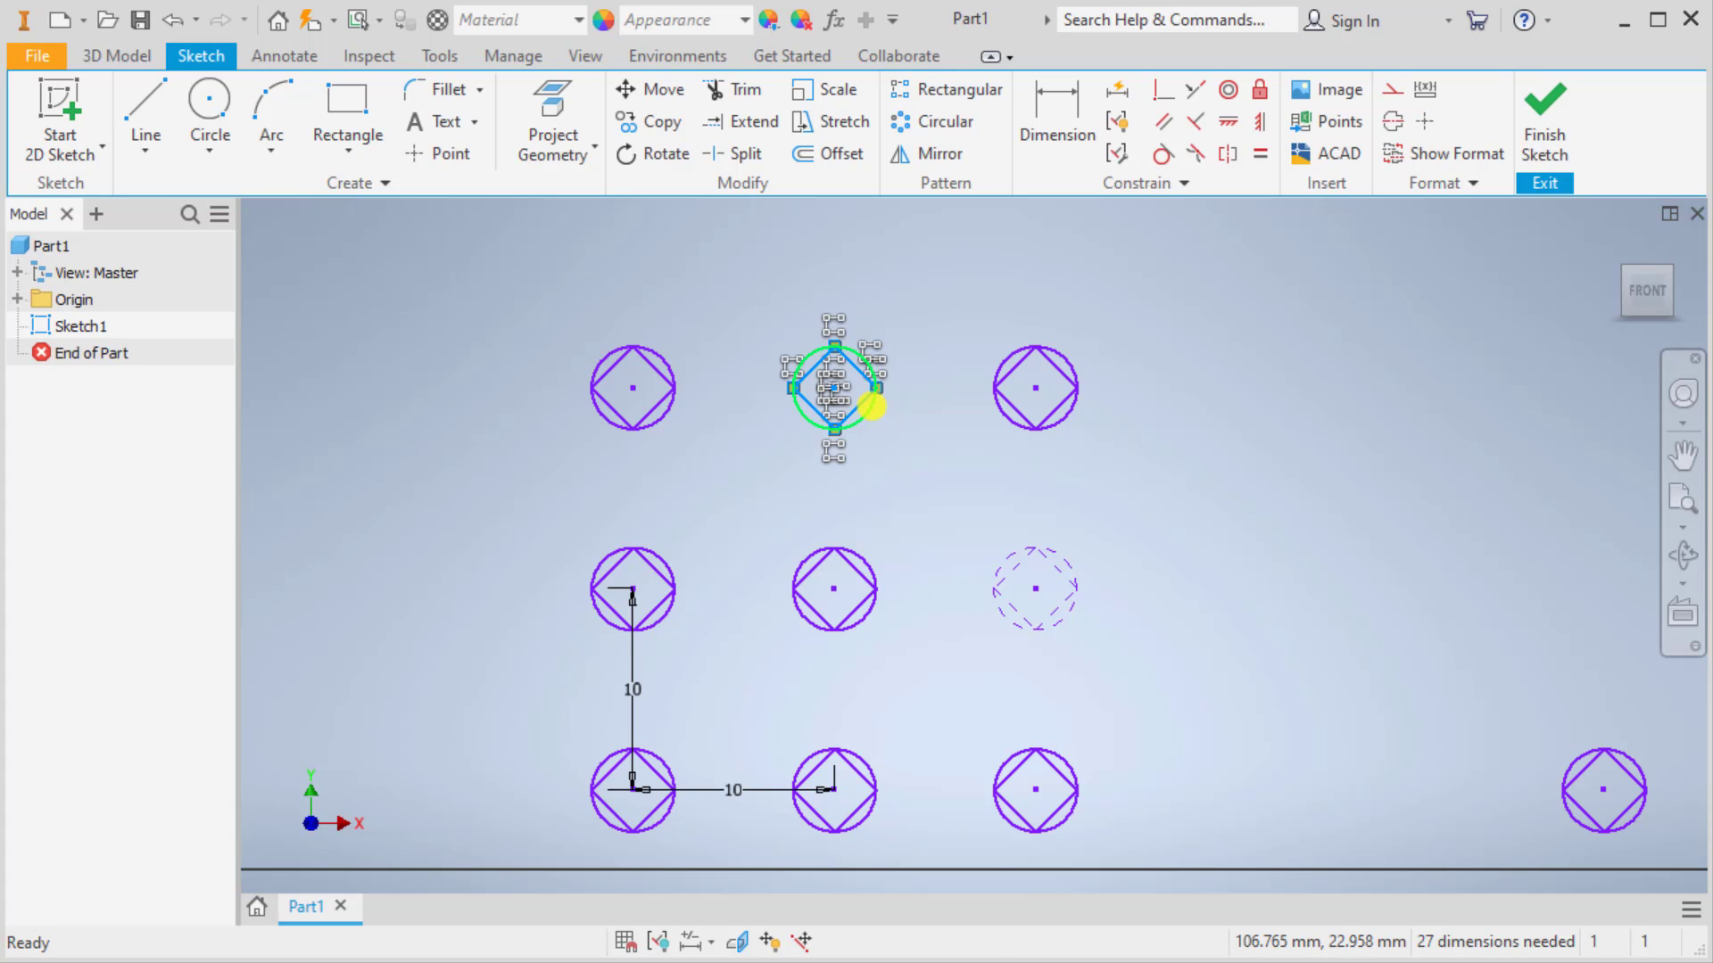
{"action": "right_click", "coordinate": [871, 393]}
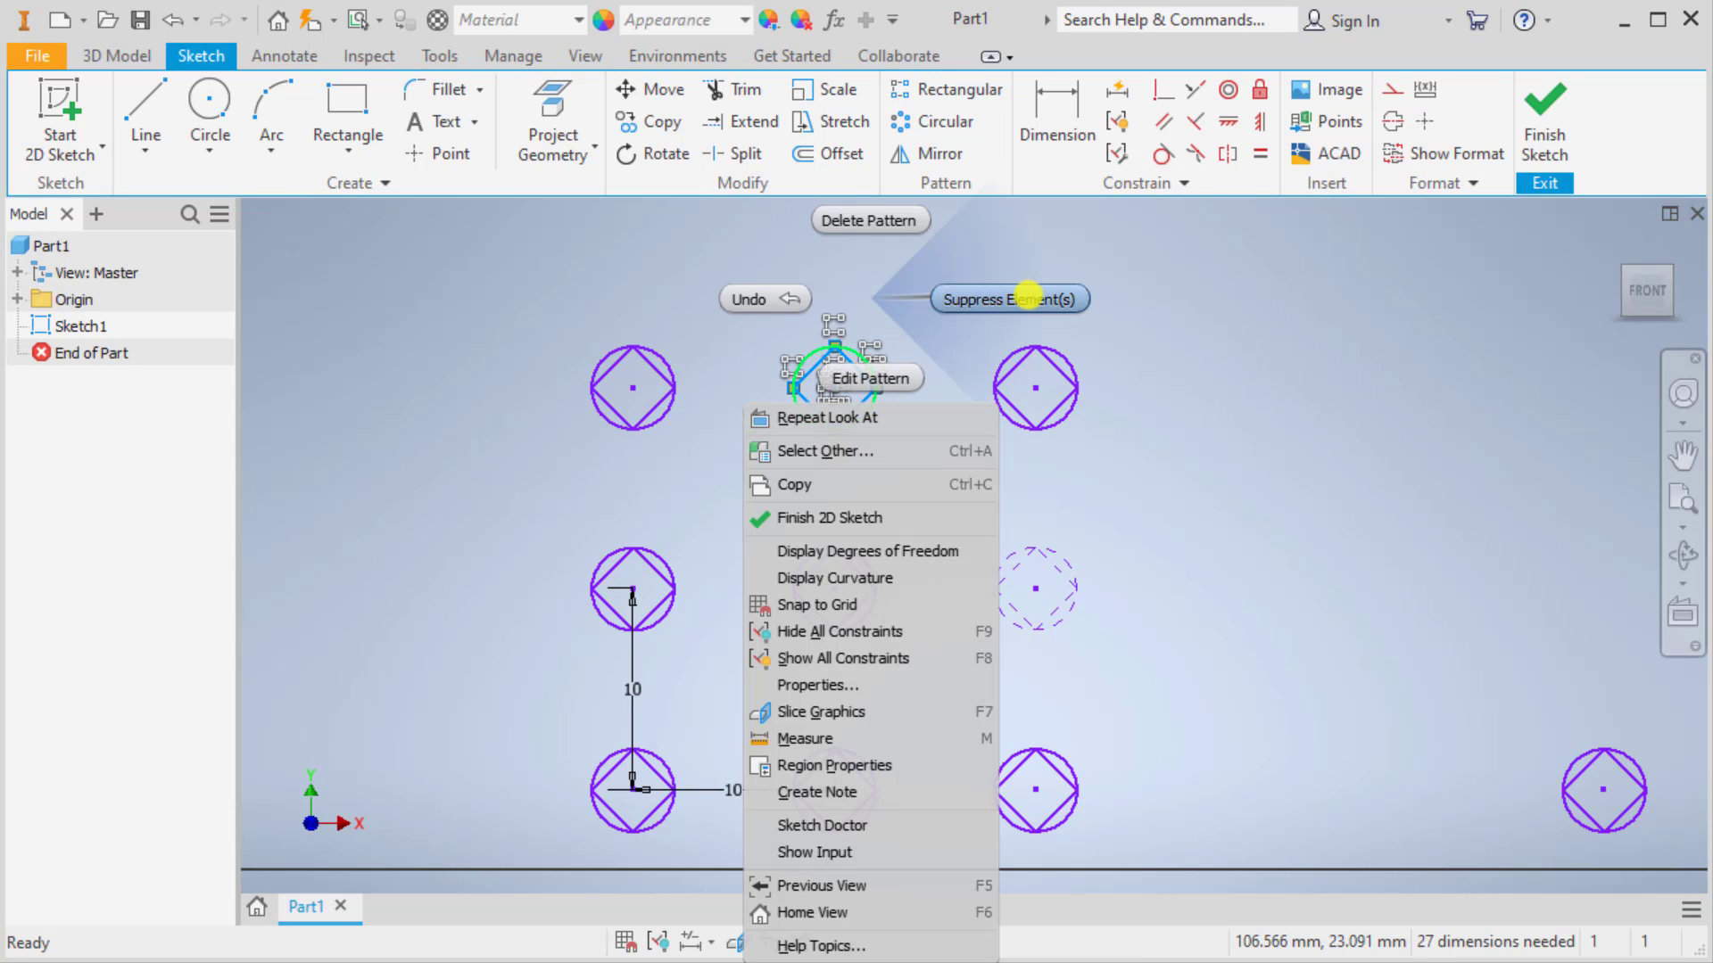
{"action": "left_click", "coordinate": [1028, 296]}
Step: Suppress the instance in the middle row's left column of the same pattern
{"action": "left_click_drag", "start_coordinate": [584, 531], "coordinate": [709, 638]}
{"action": "right_click", "coordinate": [682, 299]}
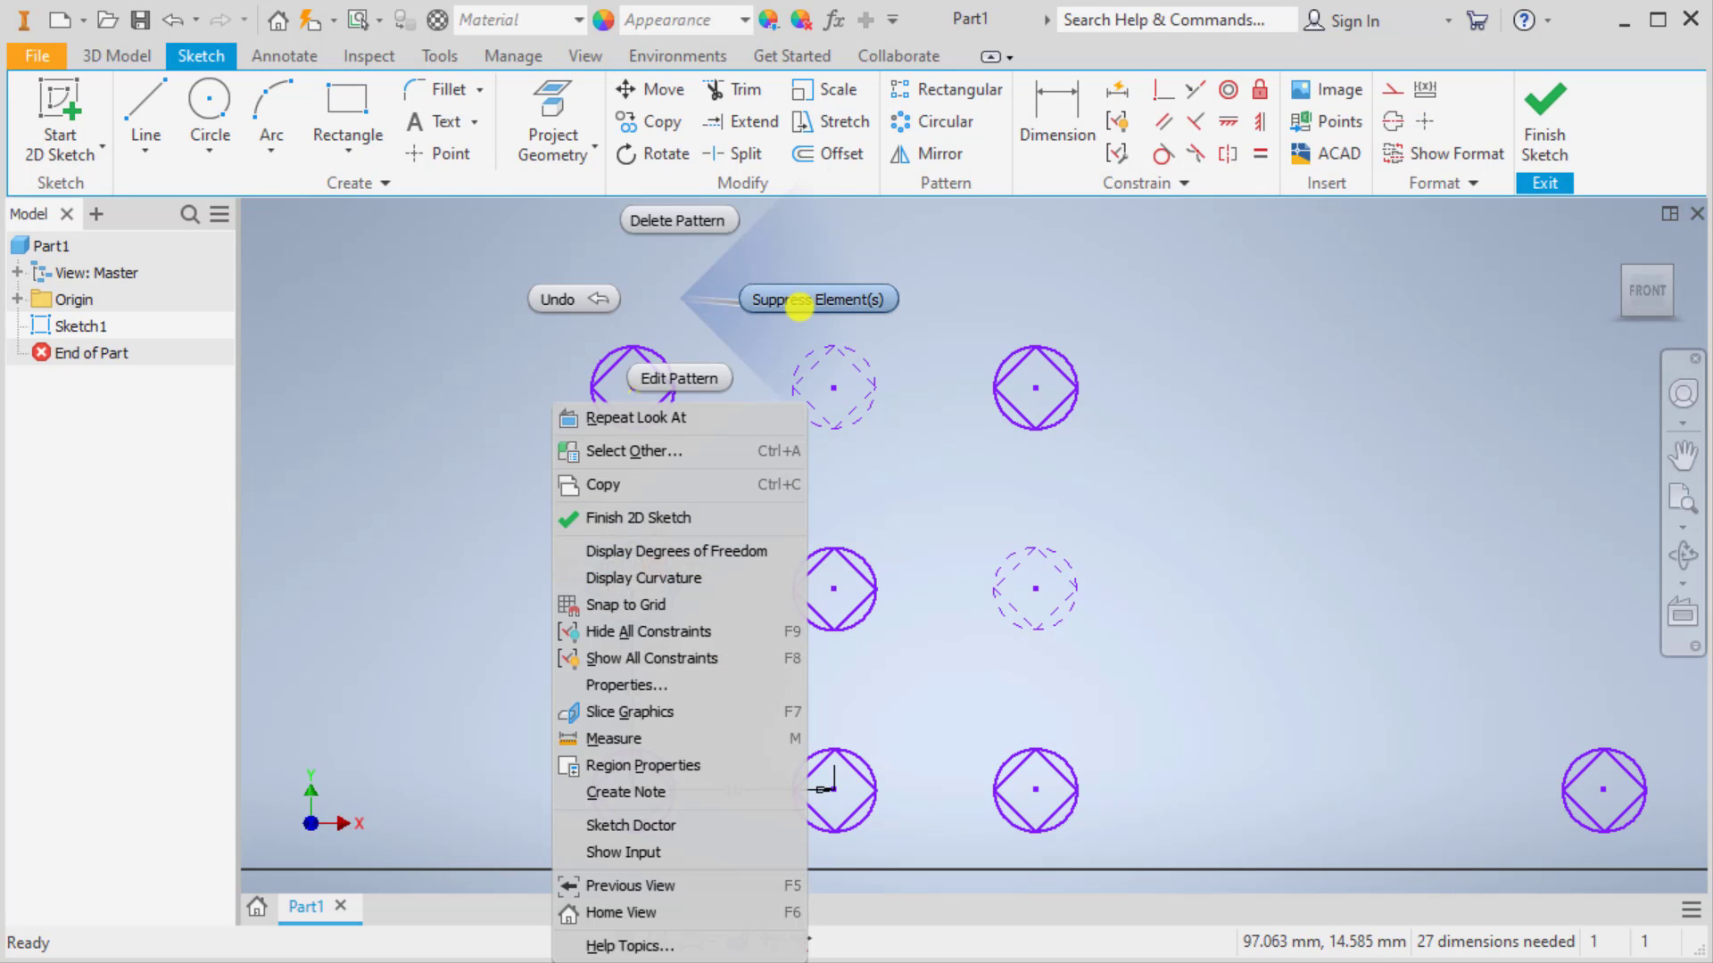
{"action": "left_click", "coordinate": [810, 303]}
Step: Unsuppress the instance in the middle row's right column of the newest pattern
{"action": "scroll", "coordinate": [734, 581], "scroll_direction": "down", "scroll_amount": 5}
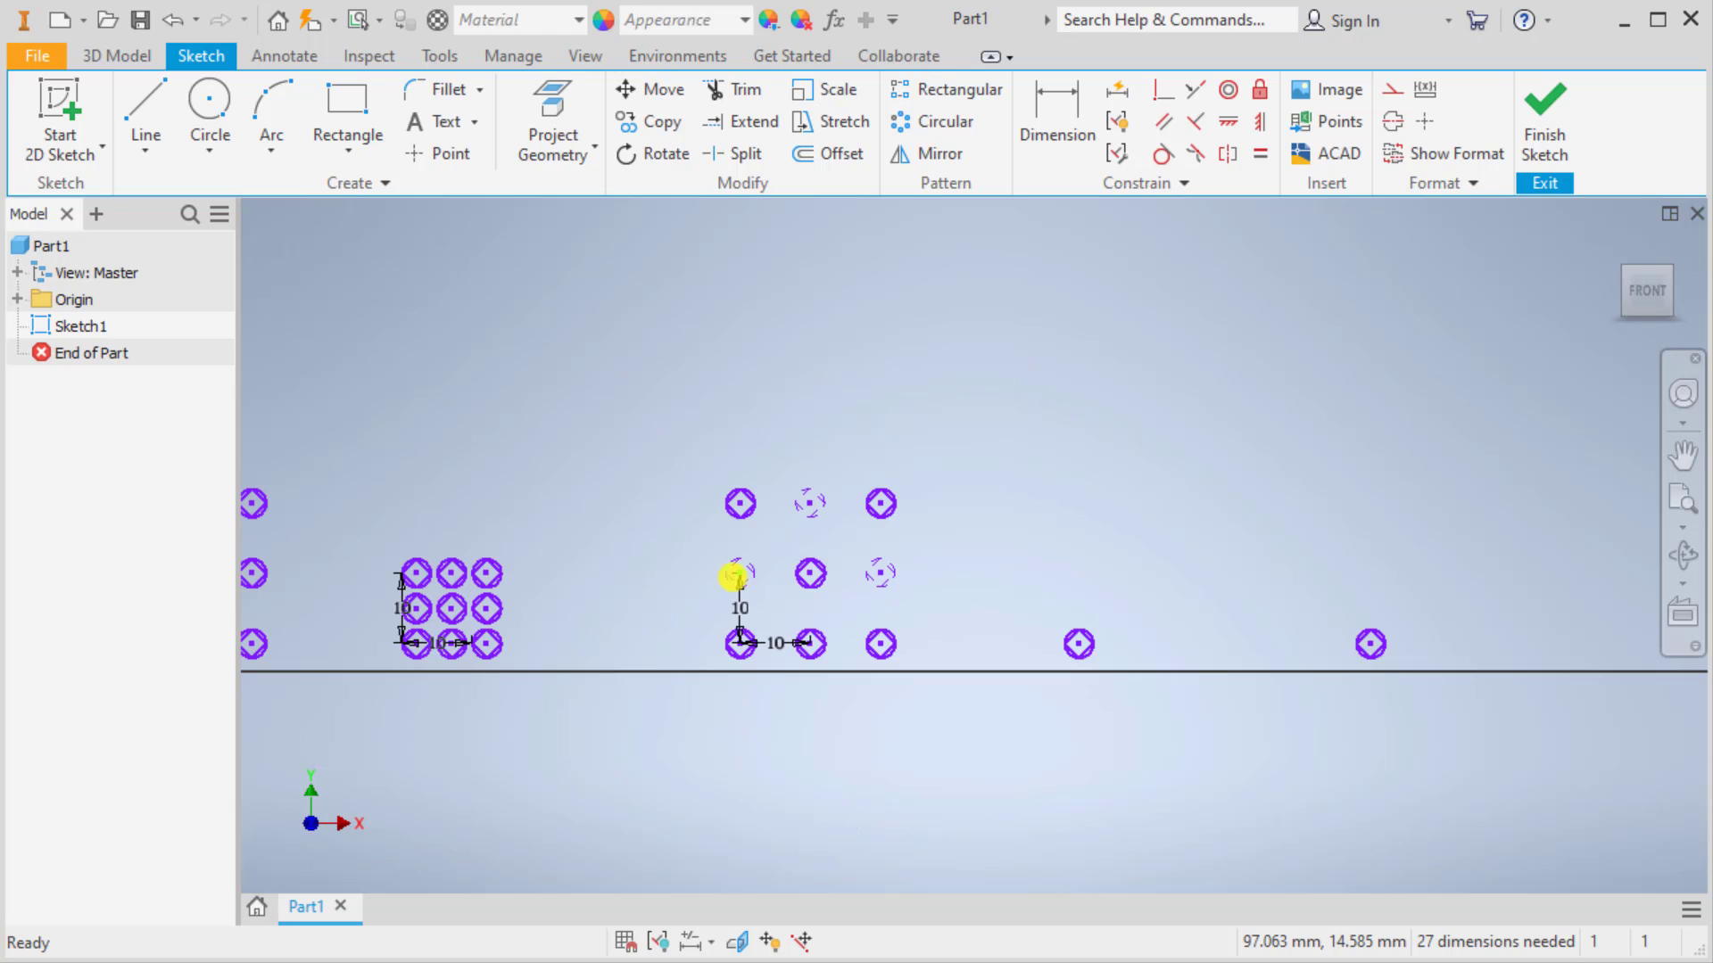
{"action": "mouse_move", "coordinate": [633, 611]}
{"action": "left_mouse_down"}
{"action": "mouse_move", "coordinate": [929, 612]}
{"action": "mouse_move", "coordinate": [786, 591]}
{"action": "mouse_move", "coordinate": [985, 629]}
{"action": "left_mouse_up"}
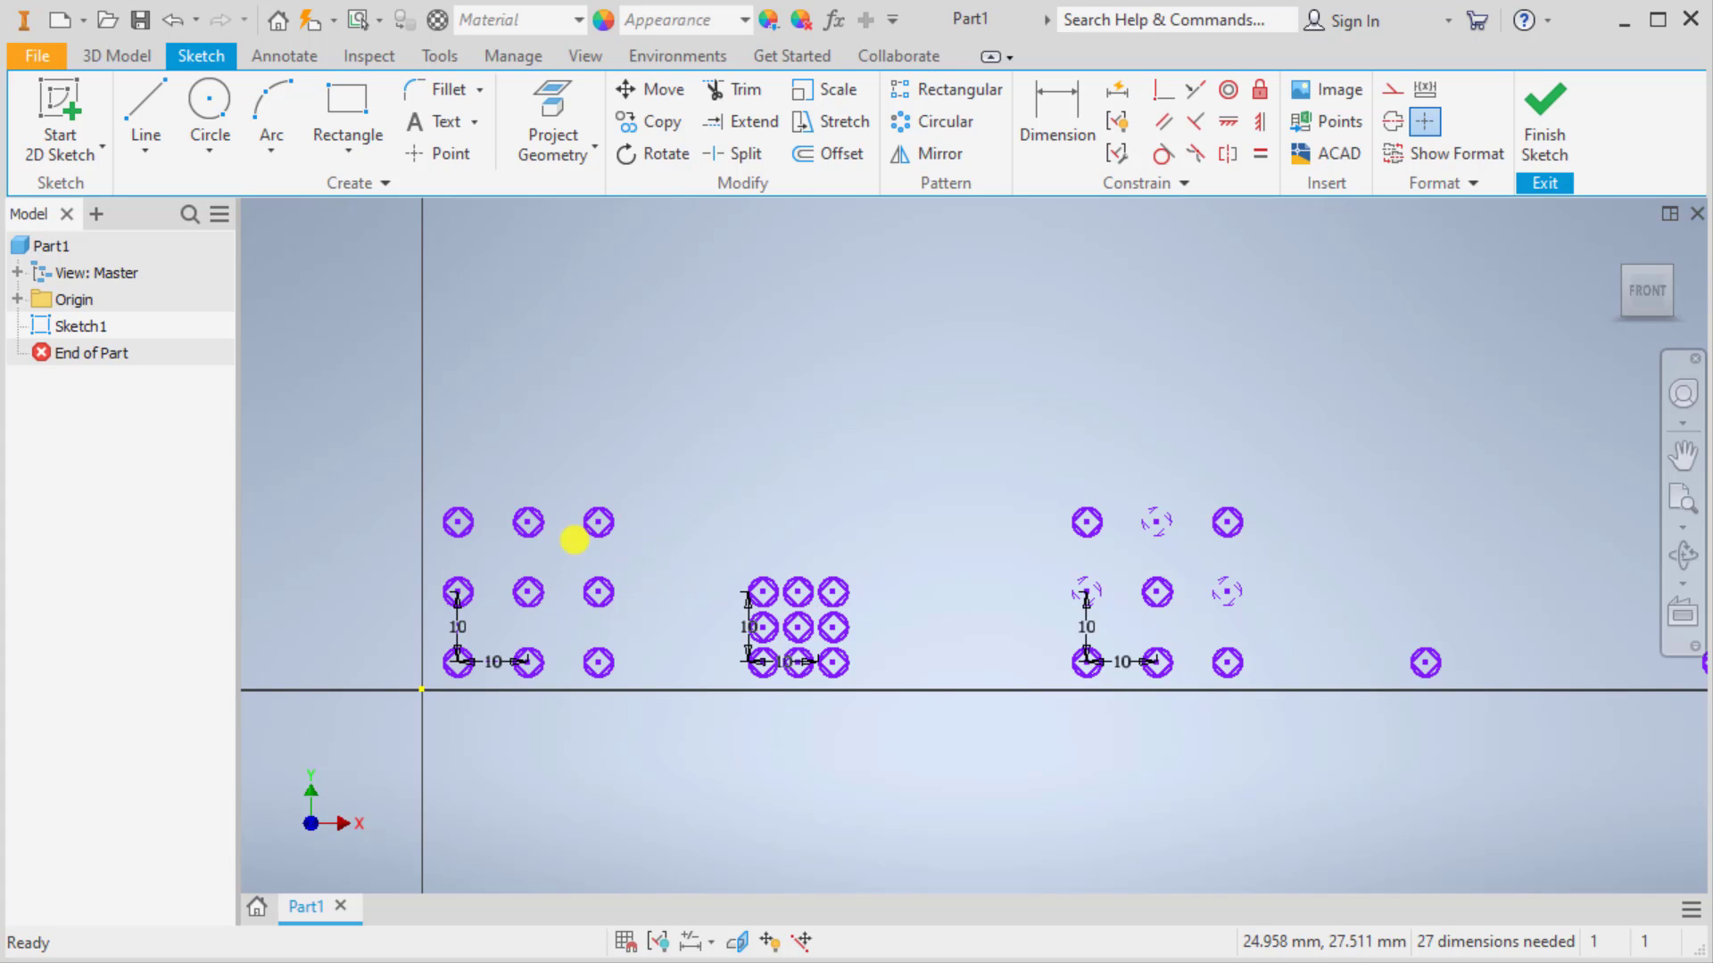
{"action": "scroll", "coordinate": [599, 600], "scroll_direction": "up", "scroll_amount": 2}
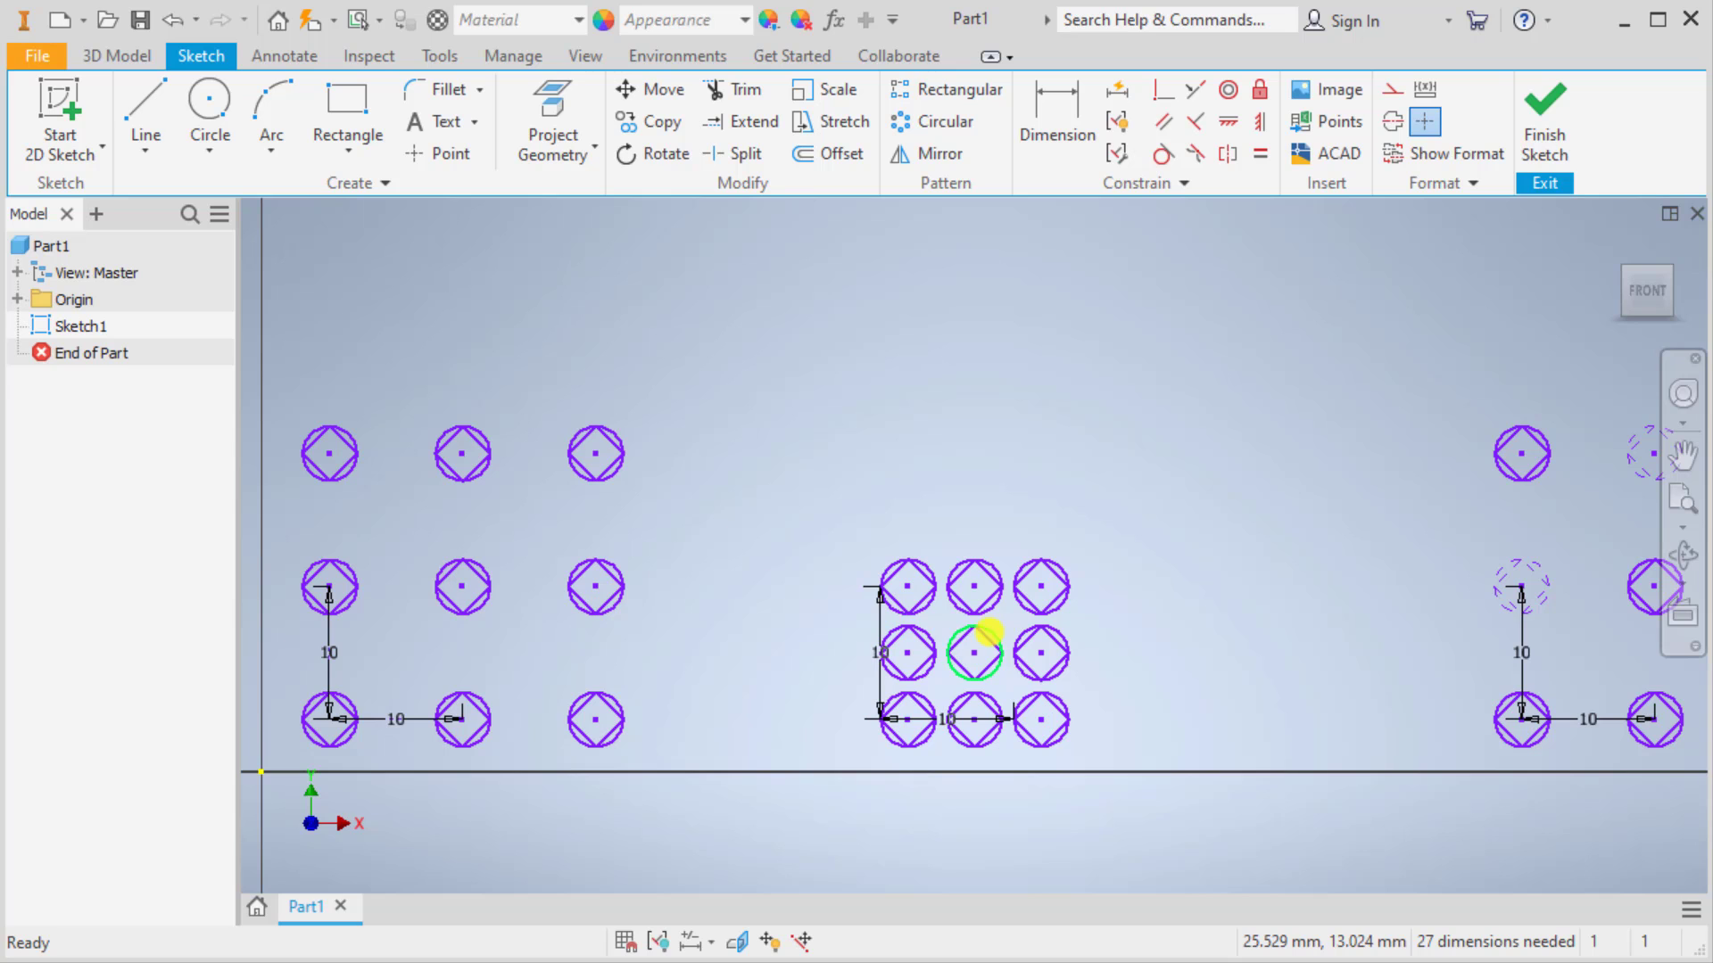
{"action": "mouse_move", "coordinate": [1276, 707]}
{"action": "middle_mouse_down"}
{"action": "mouse_move", "coordinate": [1040, 623]}
{"action": "mouse_move", "coordinate": [631, 634]}
{"action": "middle_mouse_up"}
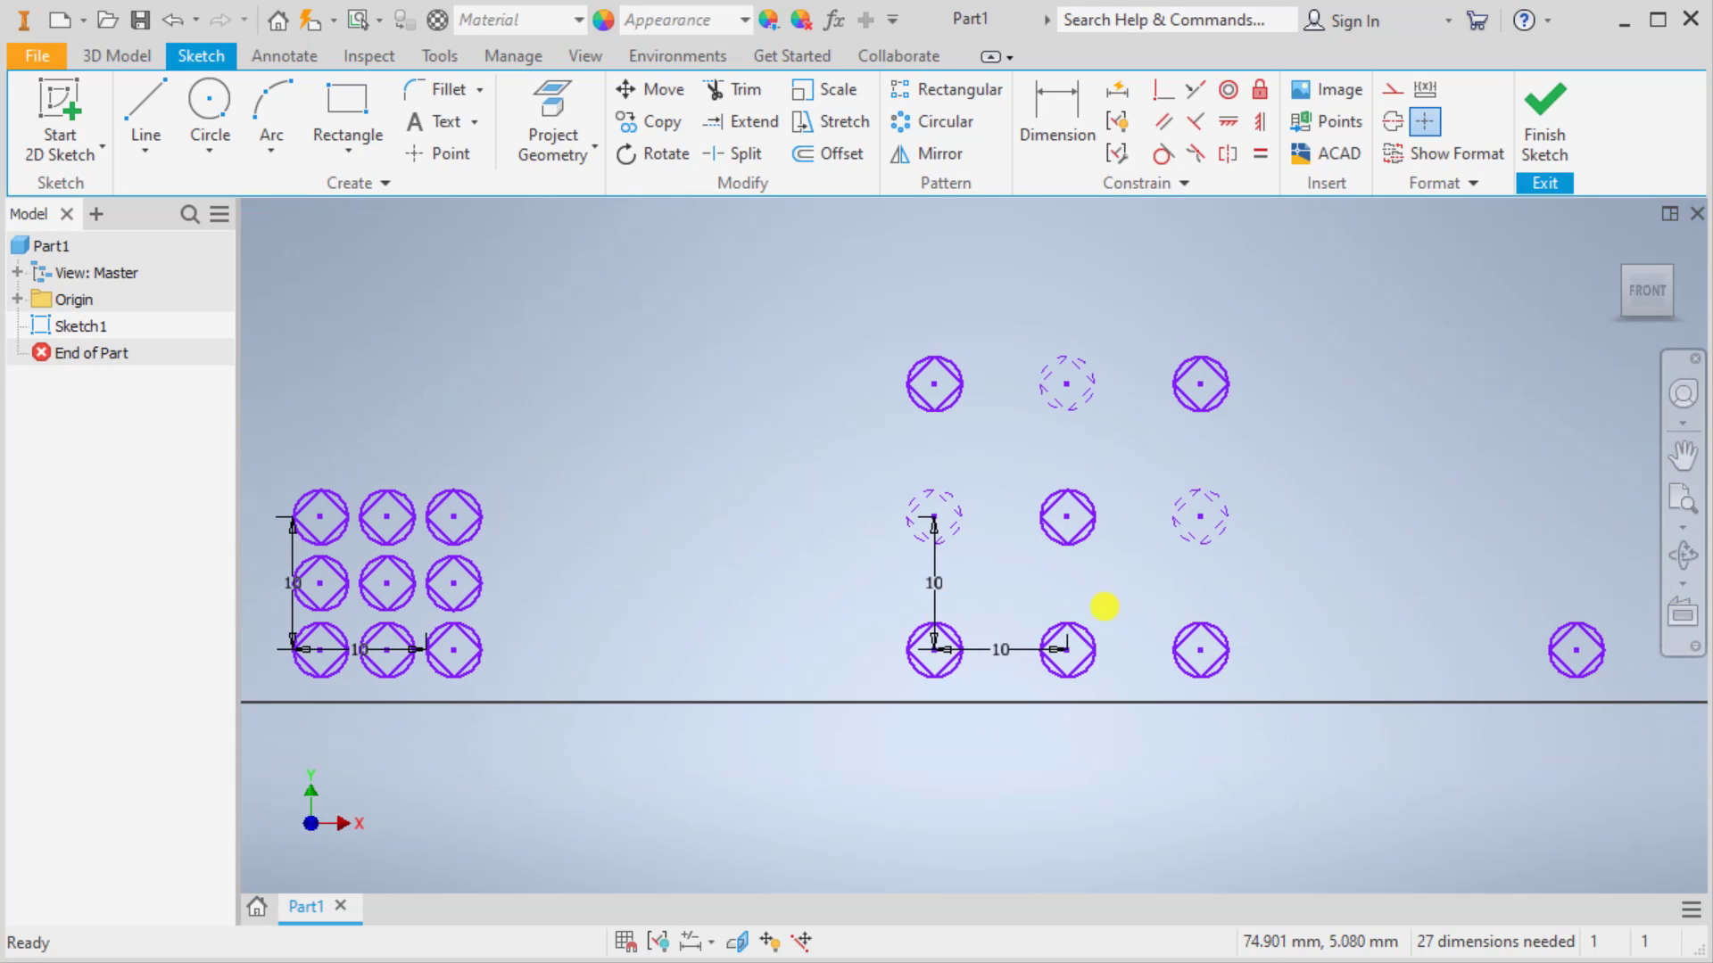
{"action": "left_click_drag", "start_coordinate": [1166, 470], "coordinate": [1292, 562]}
{"action": "right_click", "coordinate": [1220, 522]}
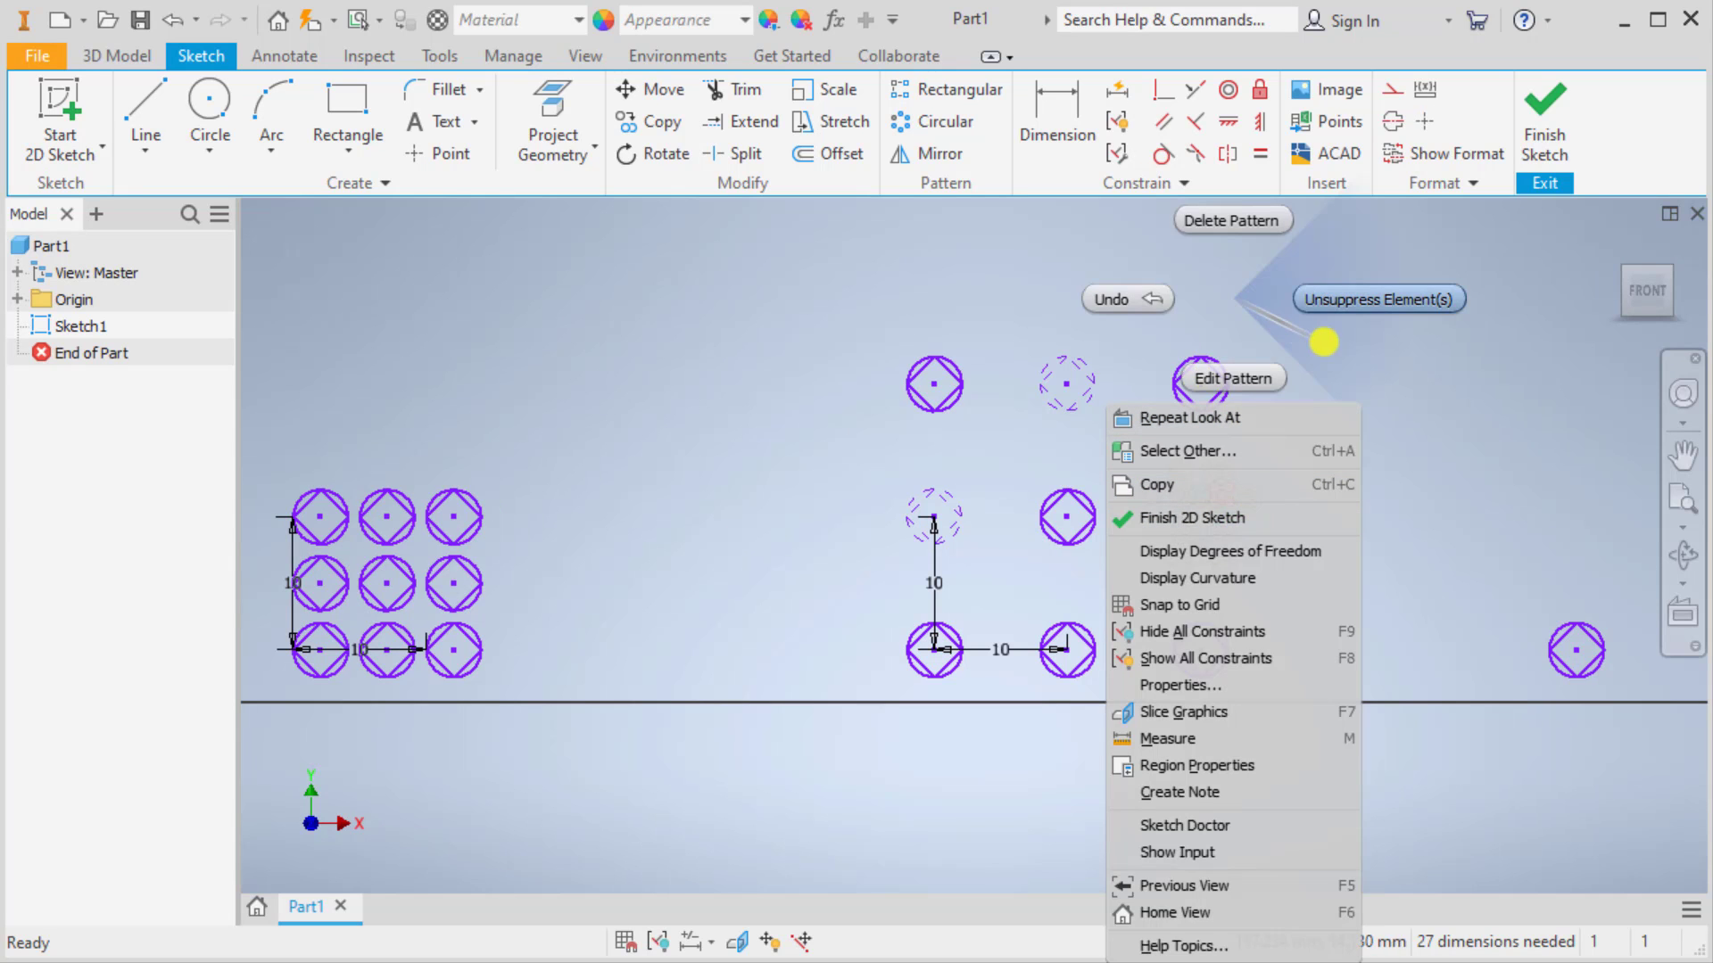
{"action": "left_click", "coordinate": [1324, 342]}
{"action": "middle_click_drag", "start_coordinate": [1380, 478], "coordinate": [808, 589]}
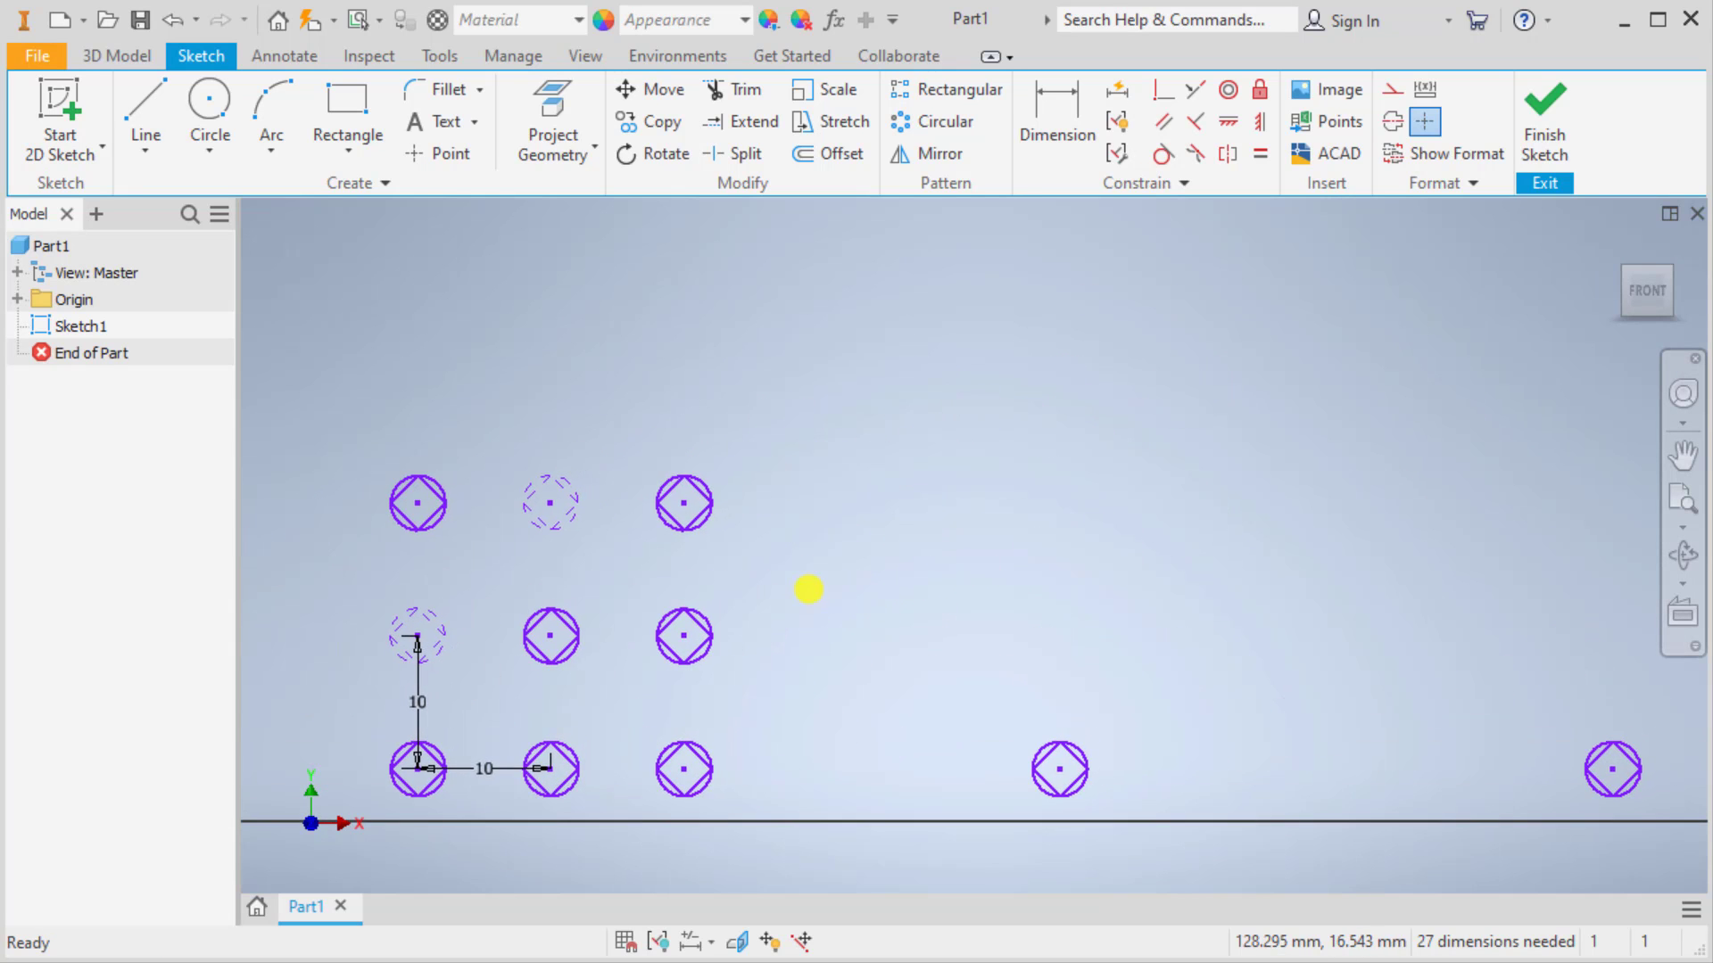
{"action": "scroll", "coordinate": [803, 588], "scroll_direction": "down", "scroll_amount": 3}
{"action": "middle_click_drag", "start_coordinate": [919, 595], "coordinate": [778, 616]}
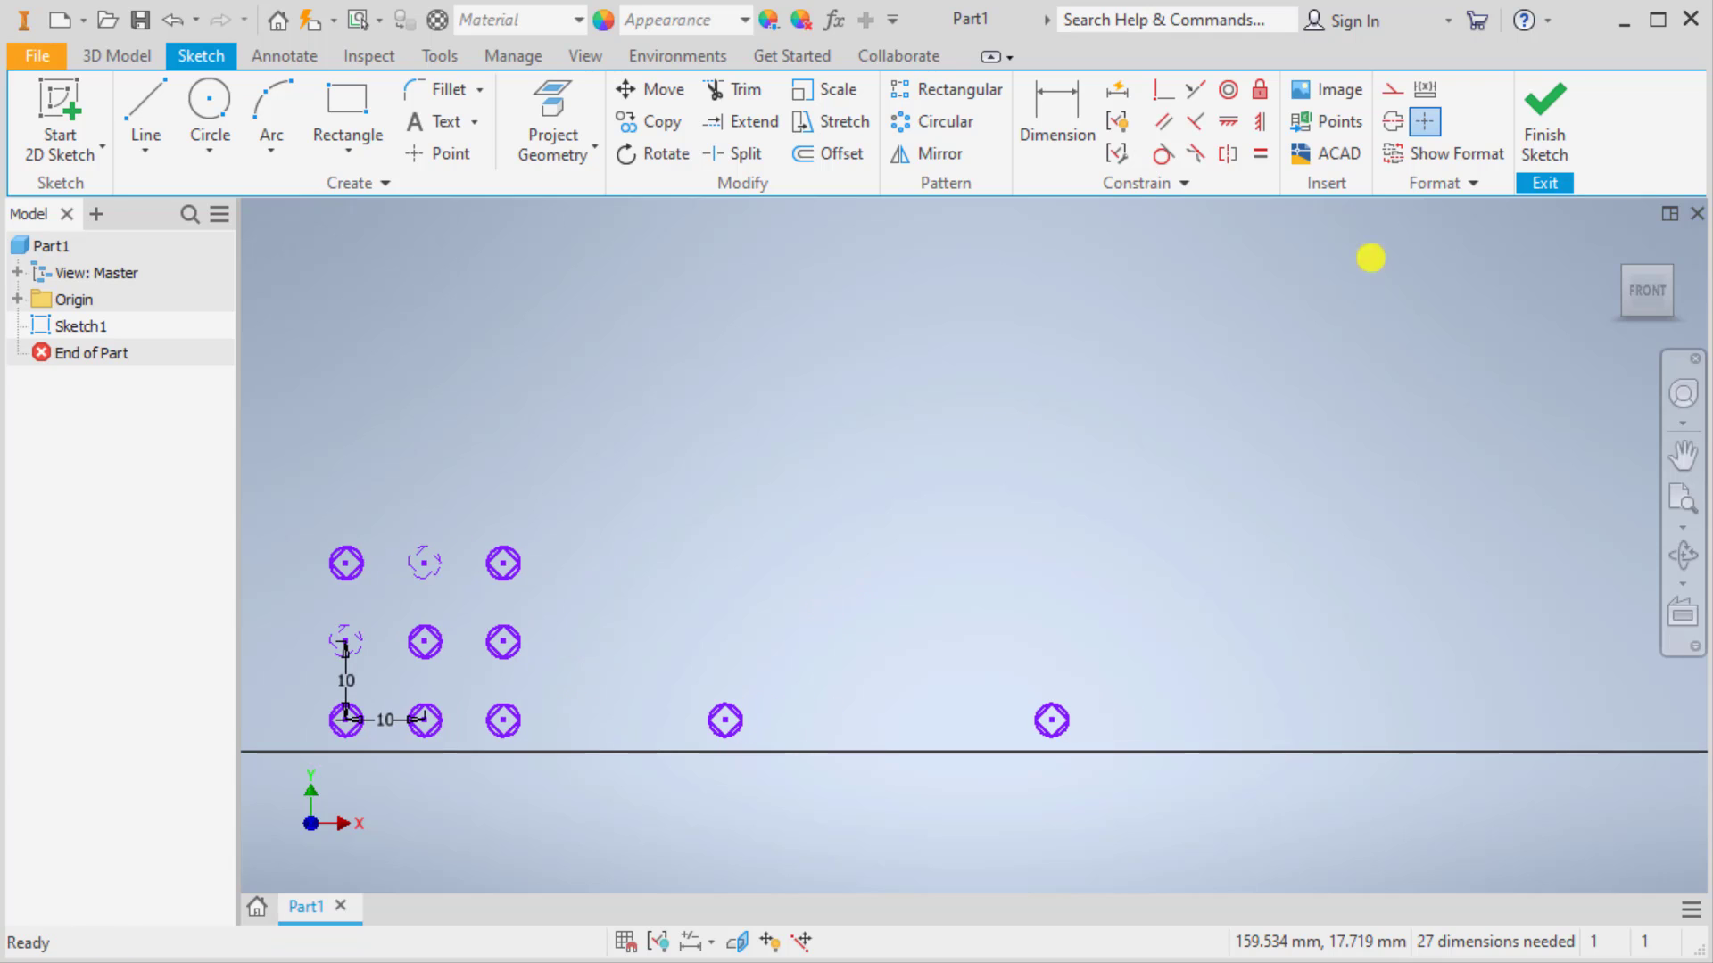
{"action": "scroll", "coordinate": [900, 589], "scroll_direction": "up", "scroll_amount": 4}
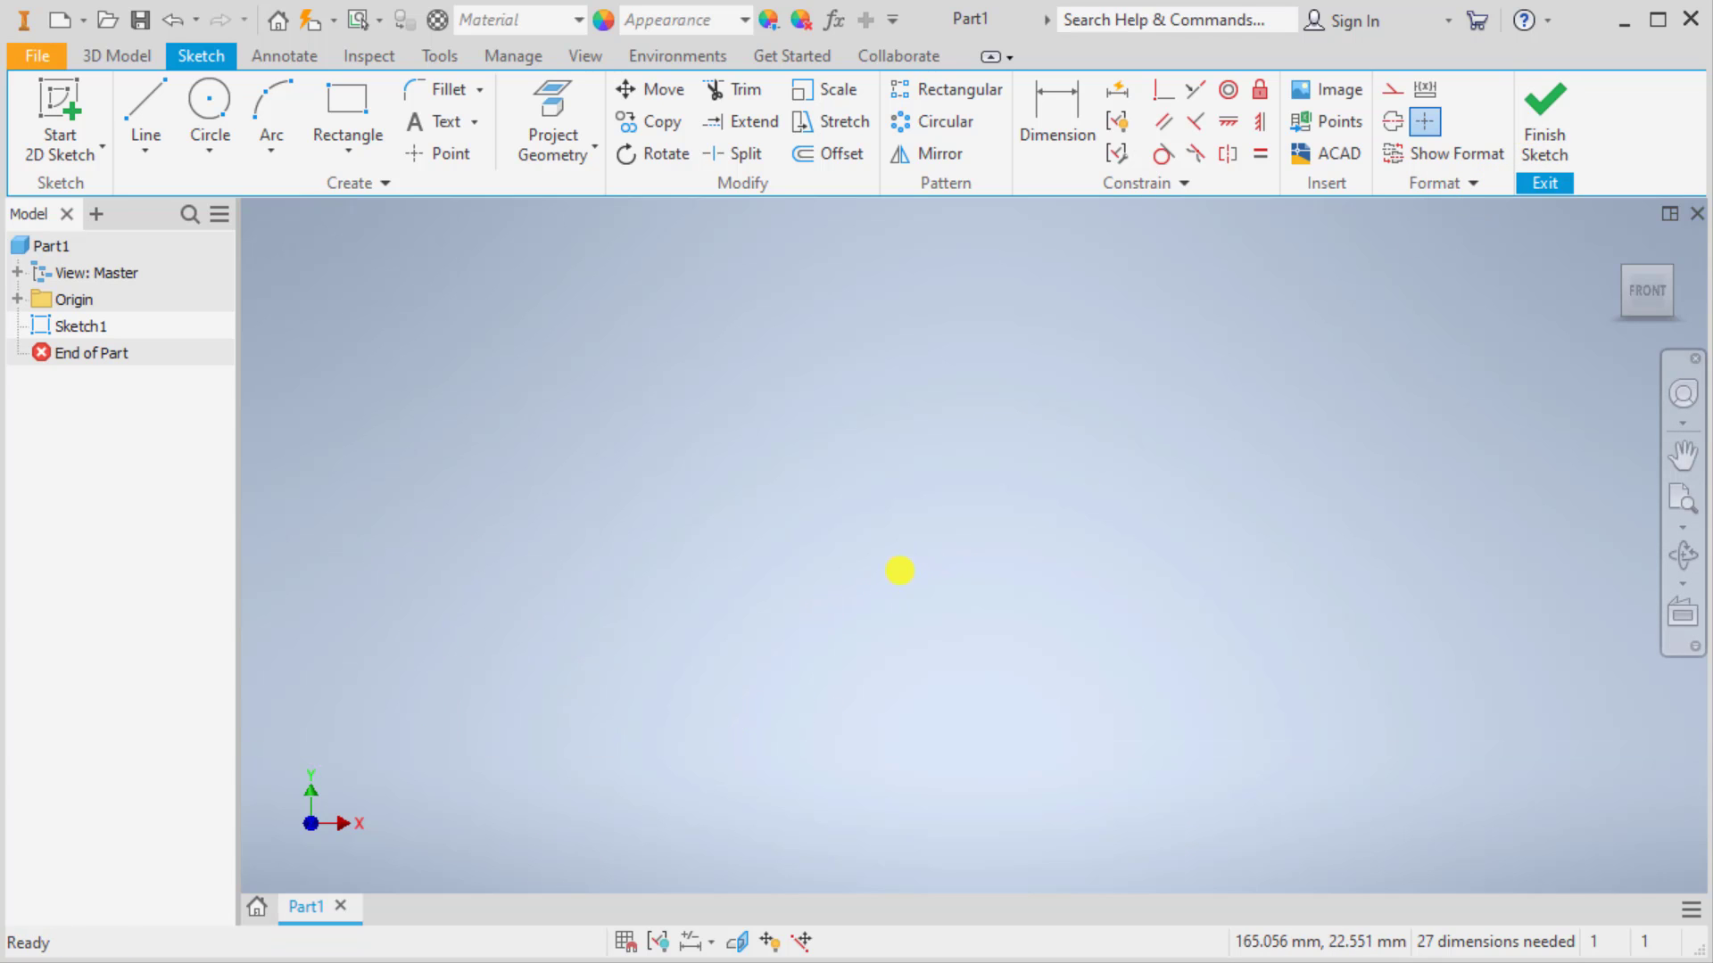
Step: Start a rectangular pattern of the nearer unpatterned circle-and-square copy, with direction 1 along the horizontal construction line of the pattern beside the origin
{"action": "mouse_move", "coordinate": [900, 571]}
{"action": "middle_mouse_down"}
{"action": "mouse_move", "coordinate": [860, 639]}
{"action": "mouse_move", "coordinate": [1014, 306]}
{"action": "mouse_move", "coordinate": [1024, 126]}
{"action": "middle_mouse_up"}
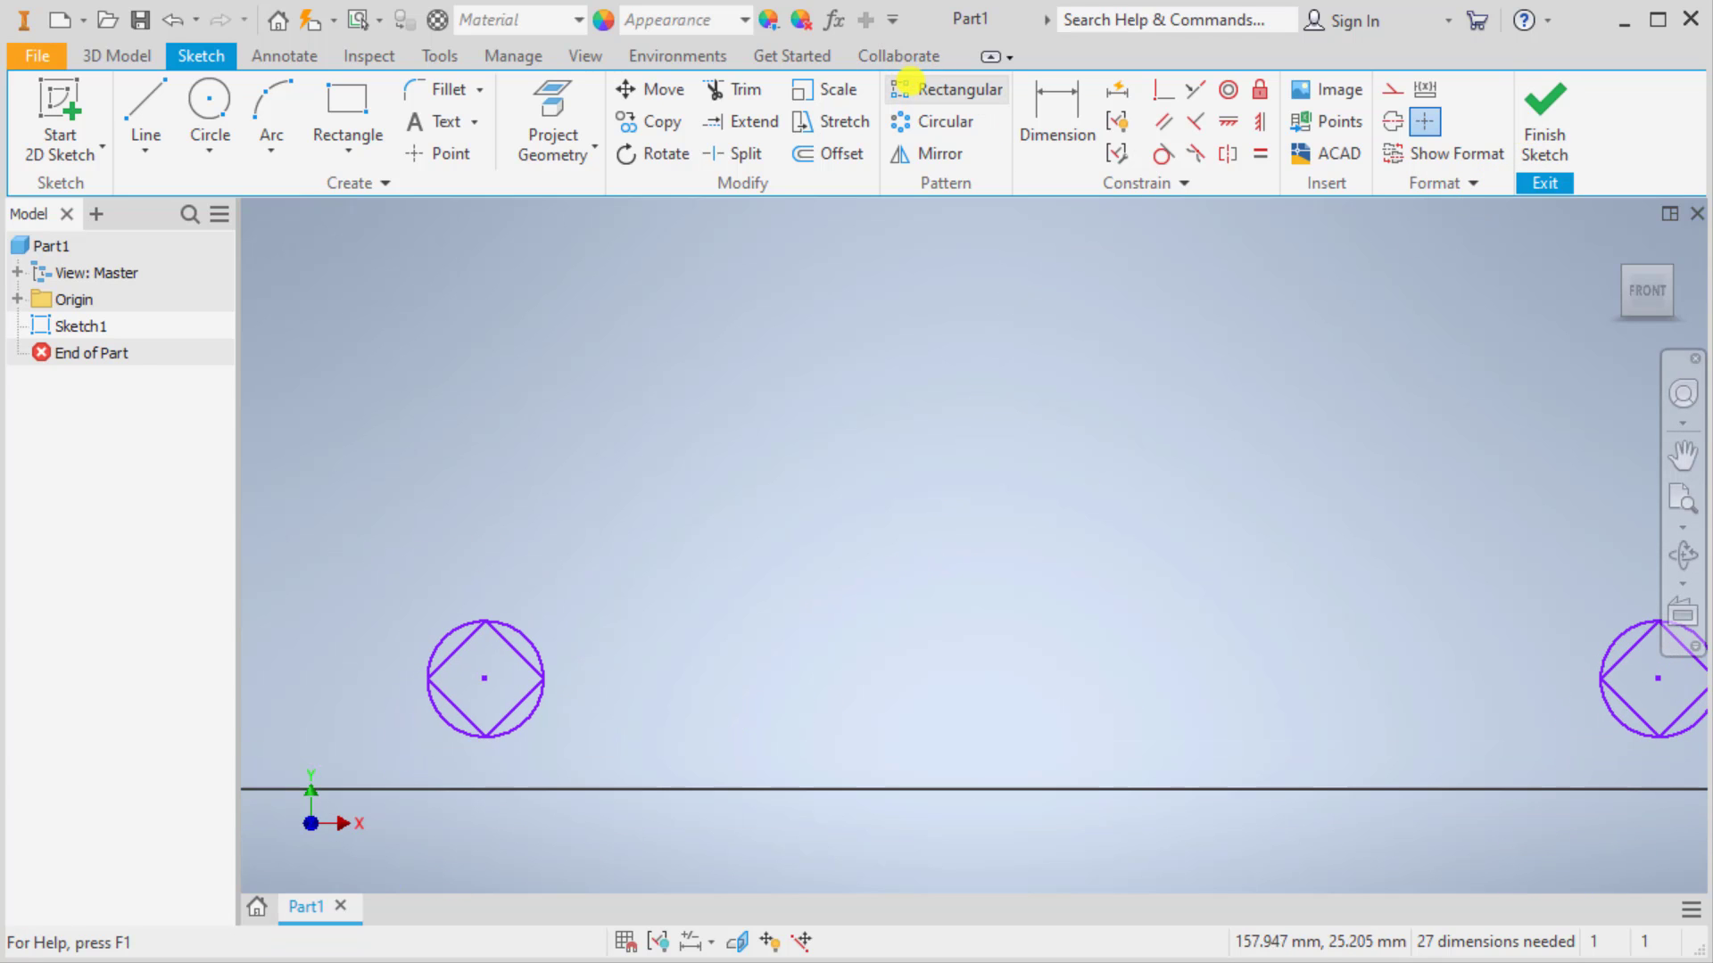
{"action": "left_click", "coordinate": [905, 87]}
{"action": "left_click_drag", "start_coordinate": [385, 576], "coordinate": [662, 779]}
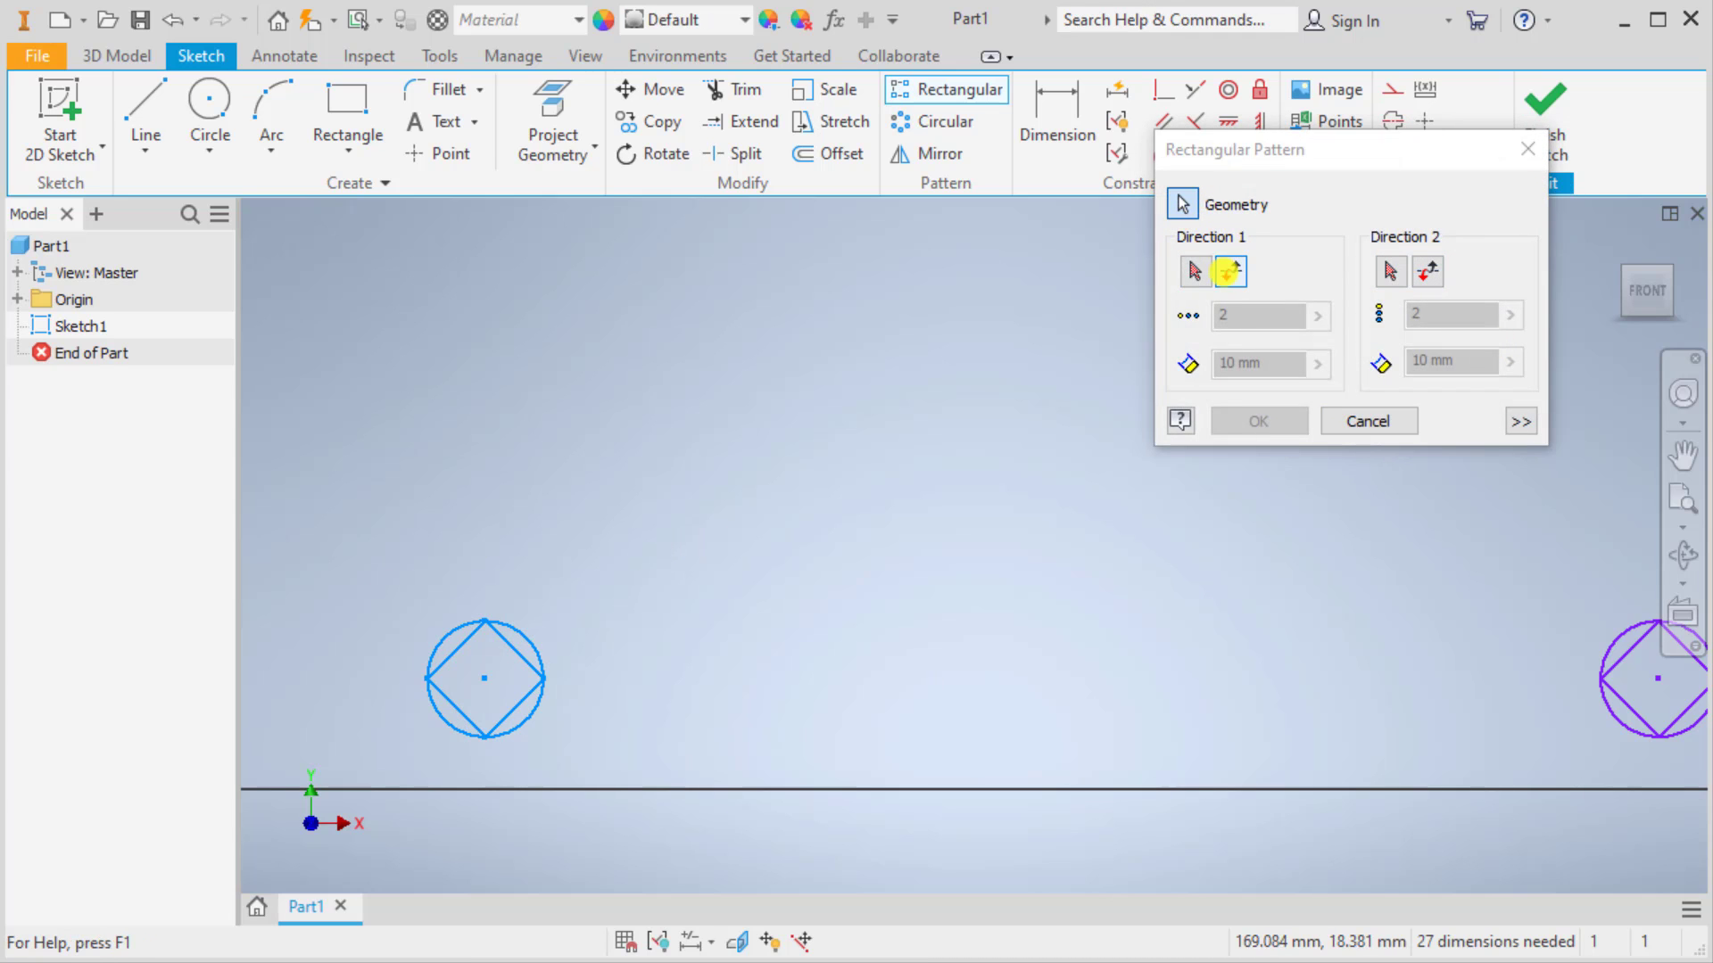
{"action": "left_click", "coordinate": [1196, 271]}
{"action": "scroll", "coordinate": [826, 690], "scroll_direction": "down", "scroll_amount": 10}
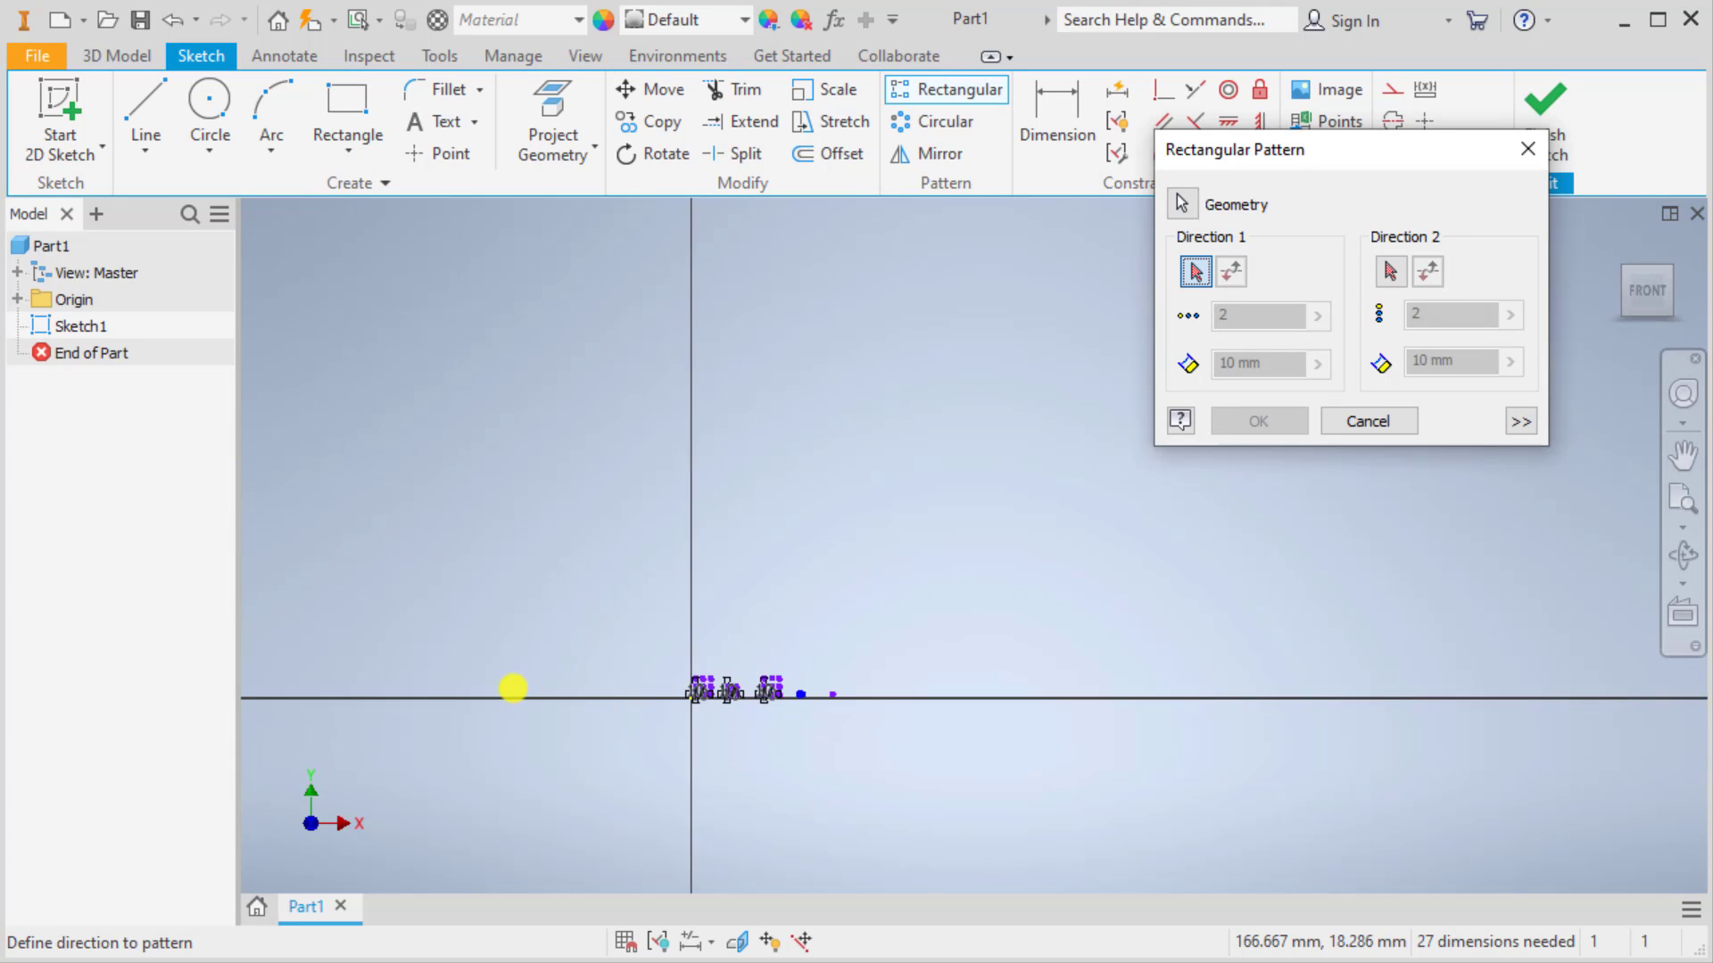
{"action": "scroll", "coordinate": [512, 687], "scroll_direction": "up", "scroll_amount": 5}
{"action": "scroll", "coordinate": [978, 757], "scroll_direction": "up", "scroll_amount": 8}
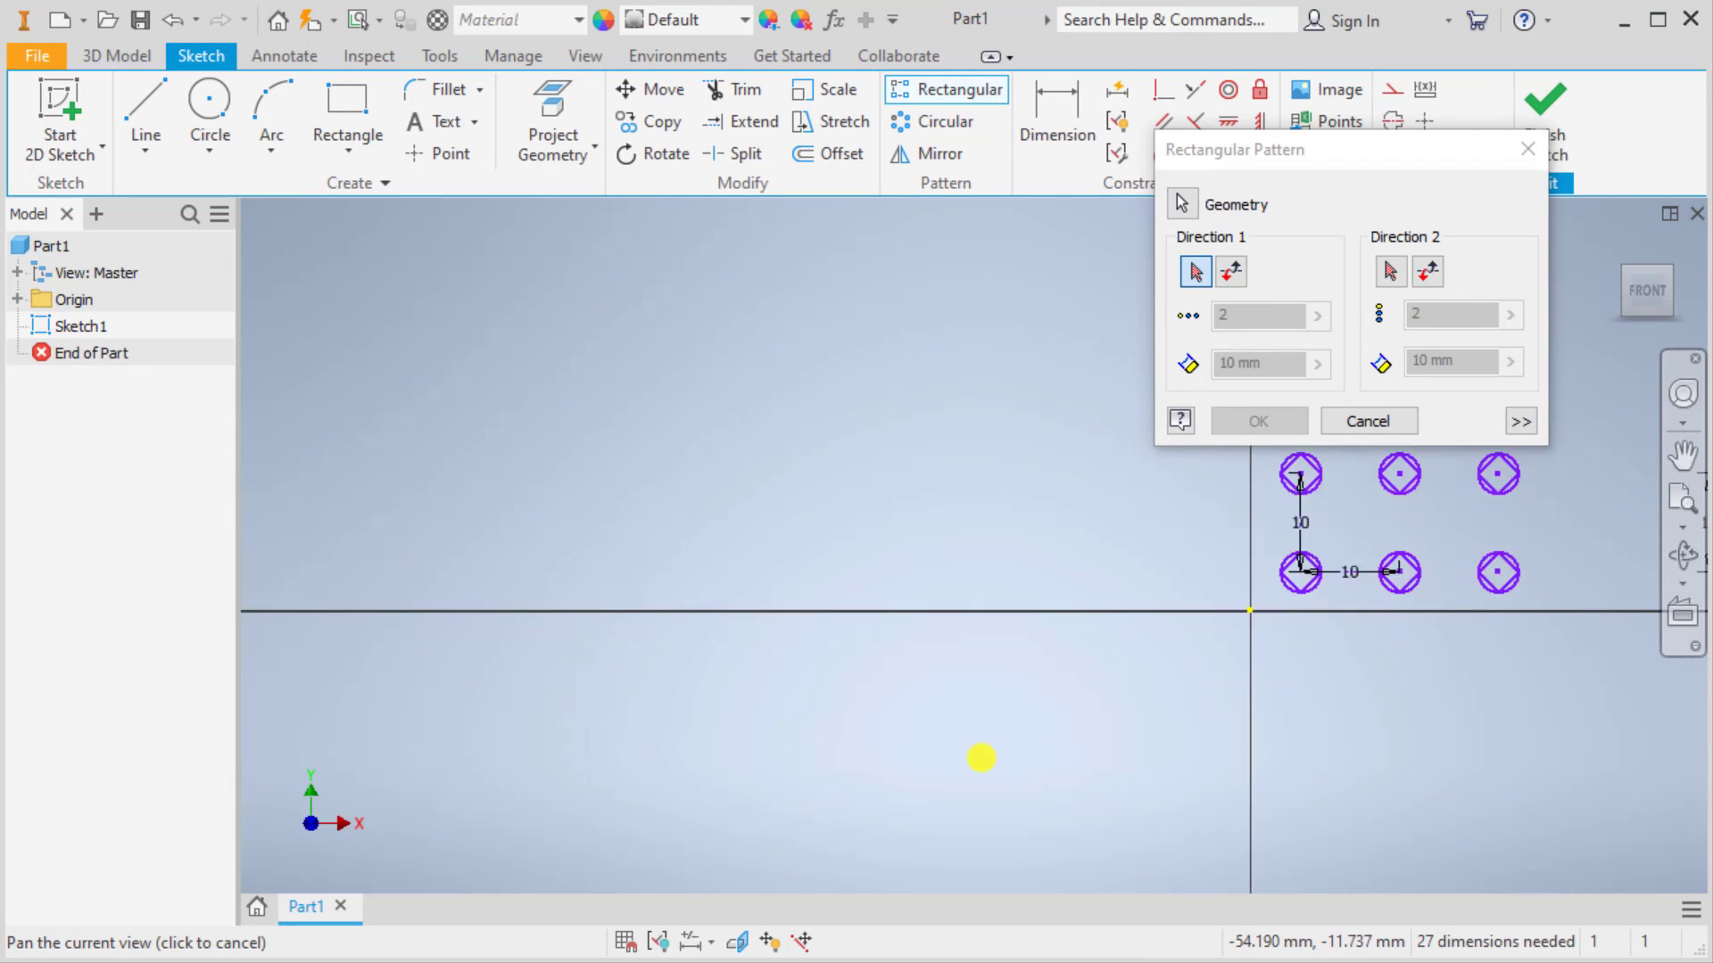
{"action": "scroll", "coordinate": [952, 611], "scroll_direction": "up", "scroll_amount": 5}
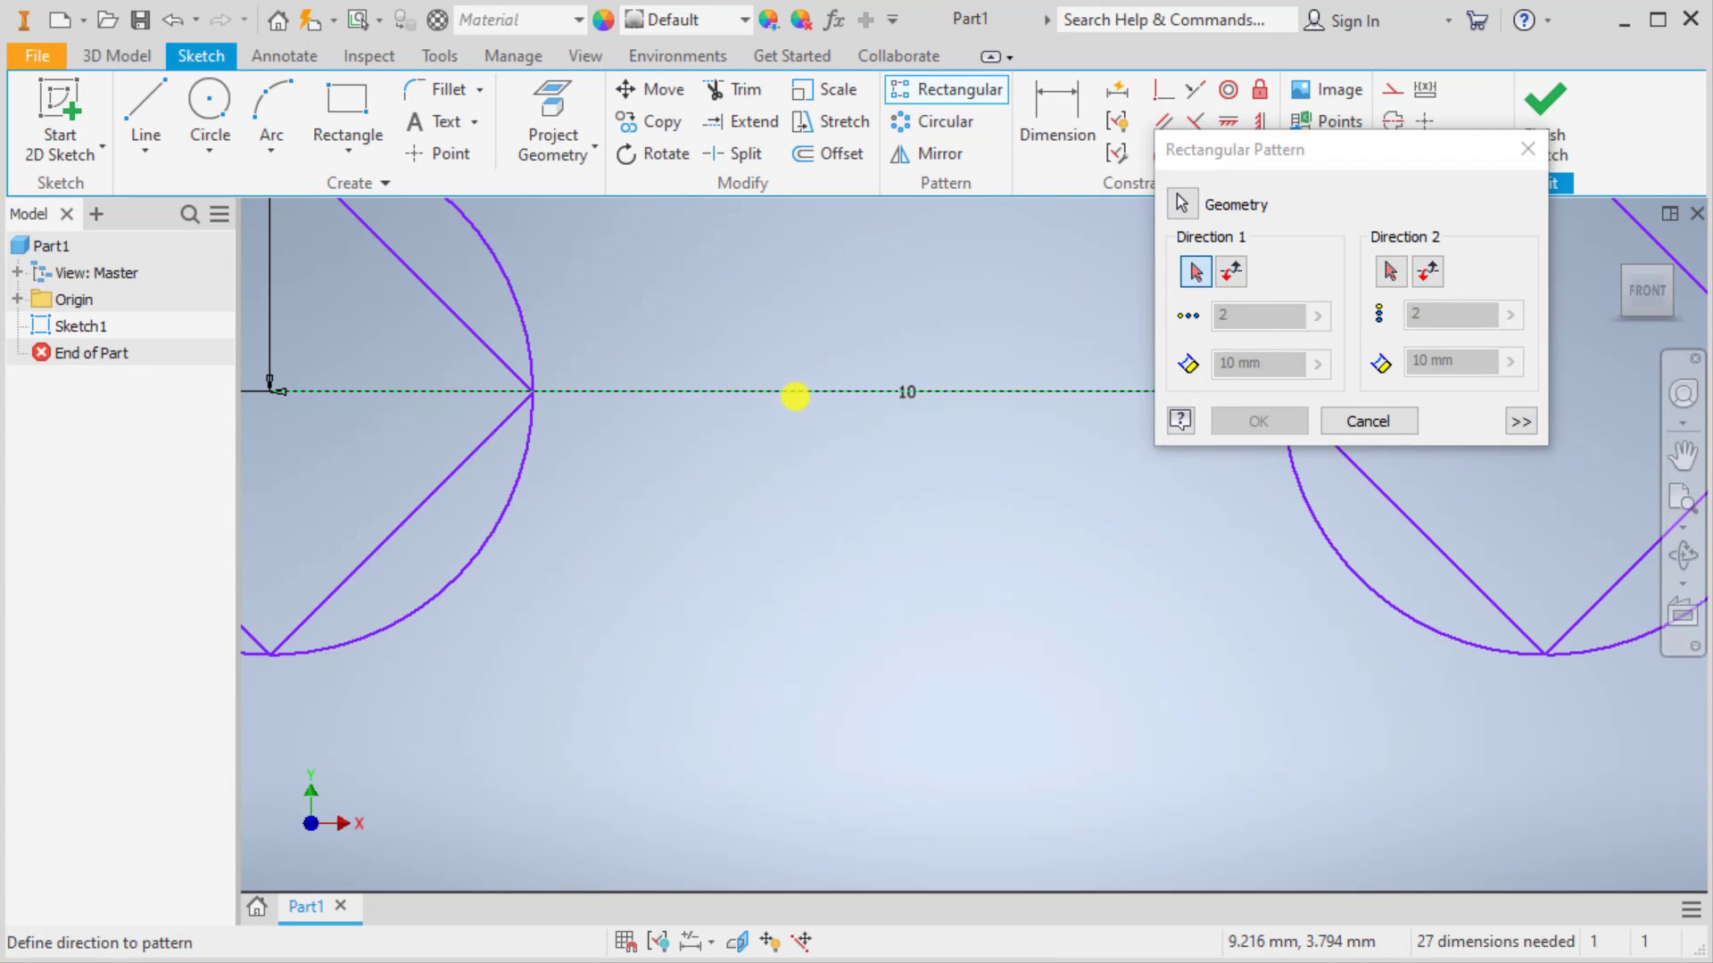
{"action": "left_click", "coordinate": [791, 392]}
{"action": "scroll", "coordinate": [833, 554], "scroll_direction": "down", "scroll_amount": 8}
{"action": "scroll", "coordinate": [761, 499], "scroll_direction": "up", "scroll_amount": 3}
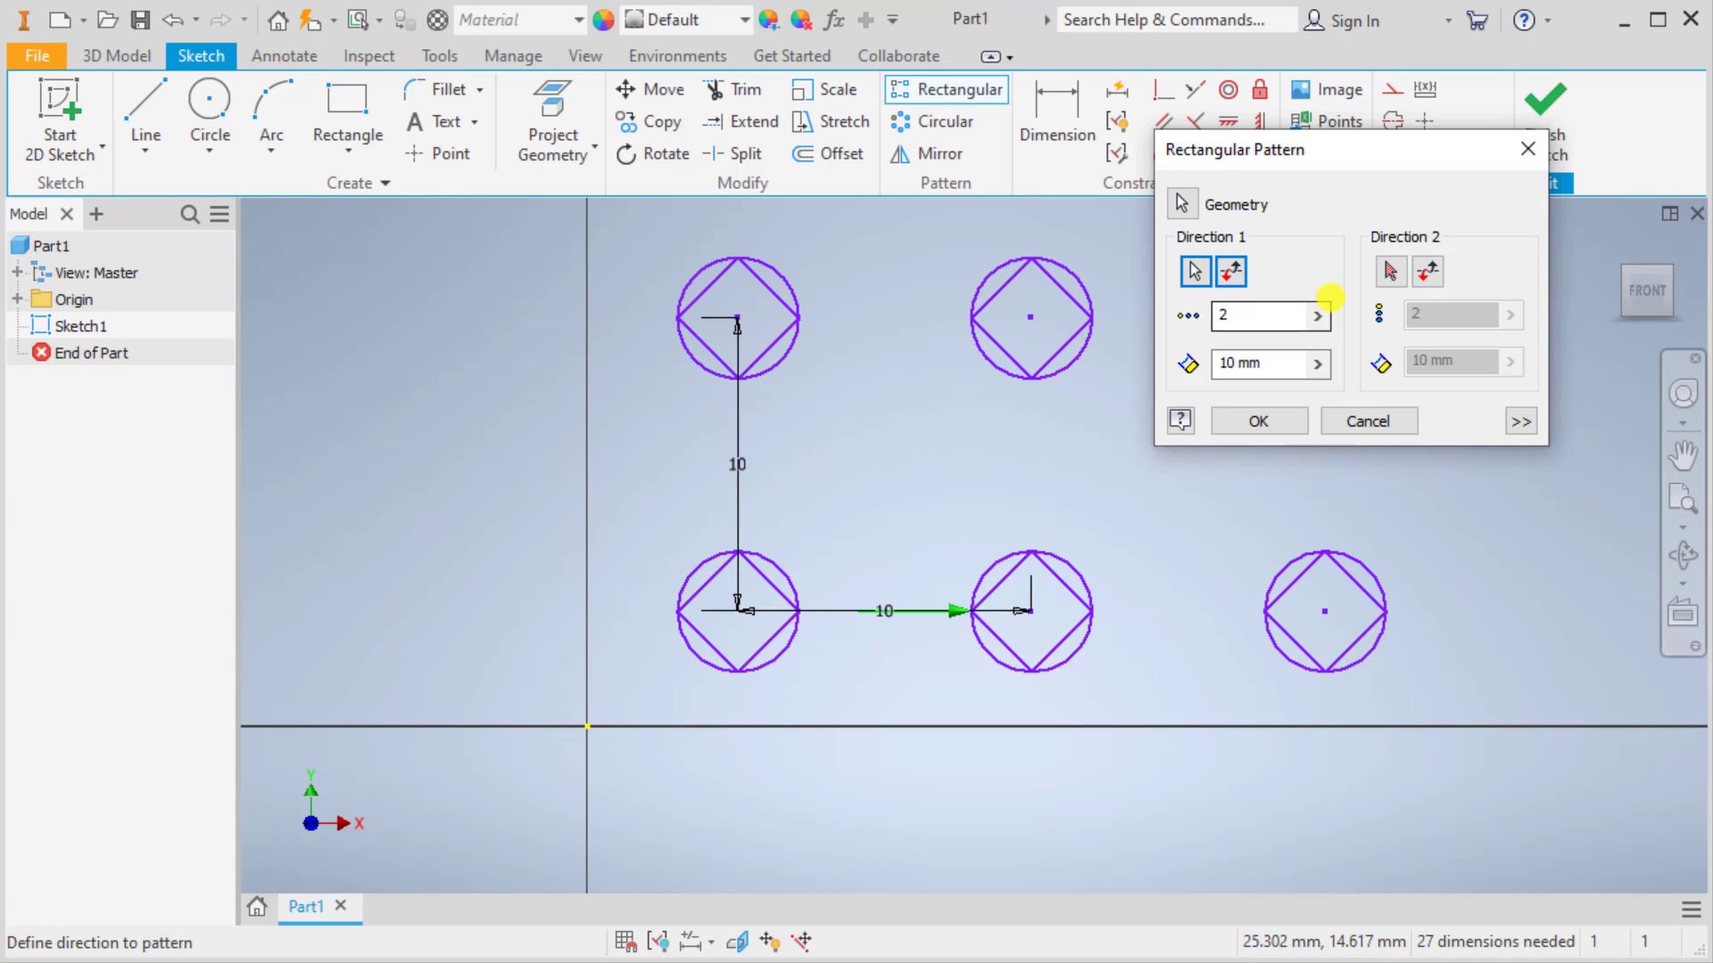
Step: Set direction 2 of the pattern along the vertical construction line of the pattern beside the origin
{"action": "left_click", "coordinate": [1390, 270]}
{"action": "left_click", "coordinate": [736, 465]}
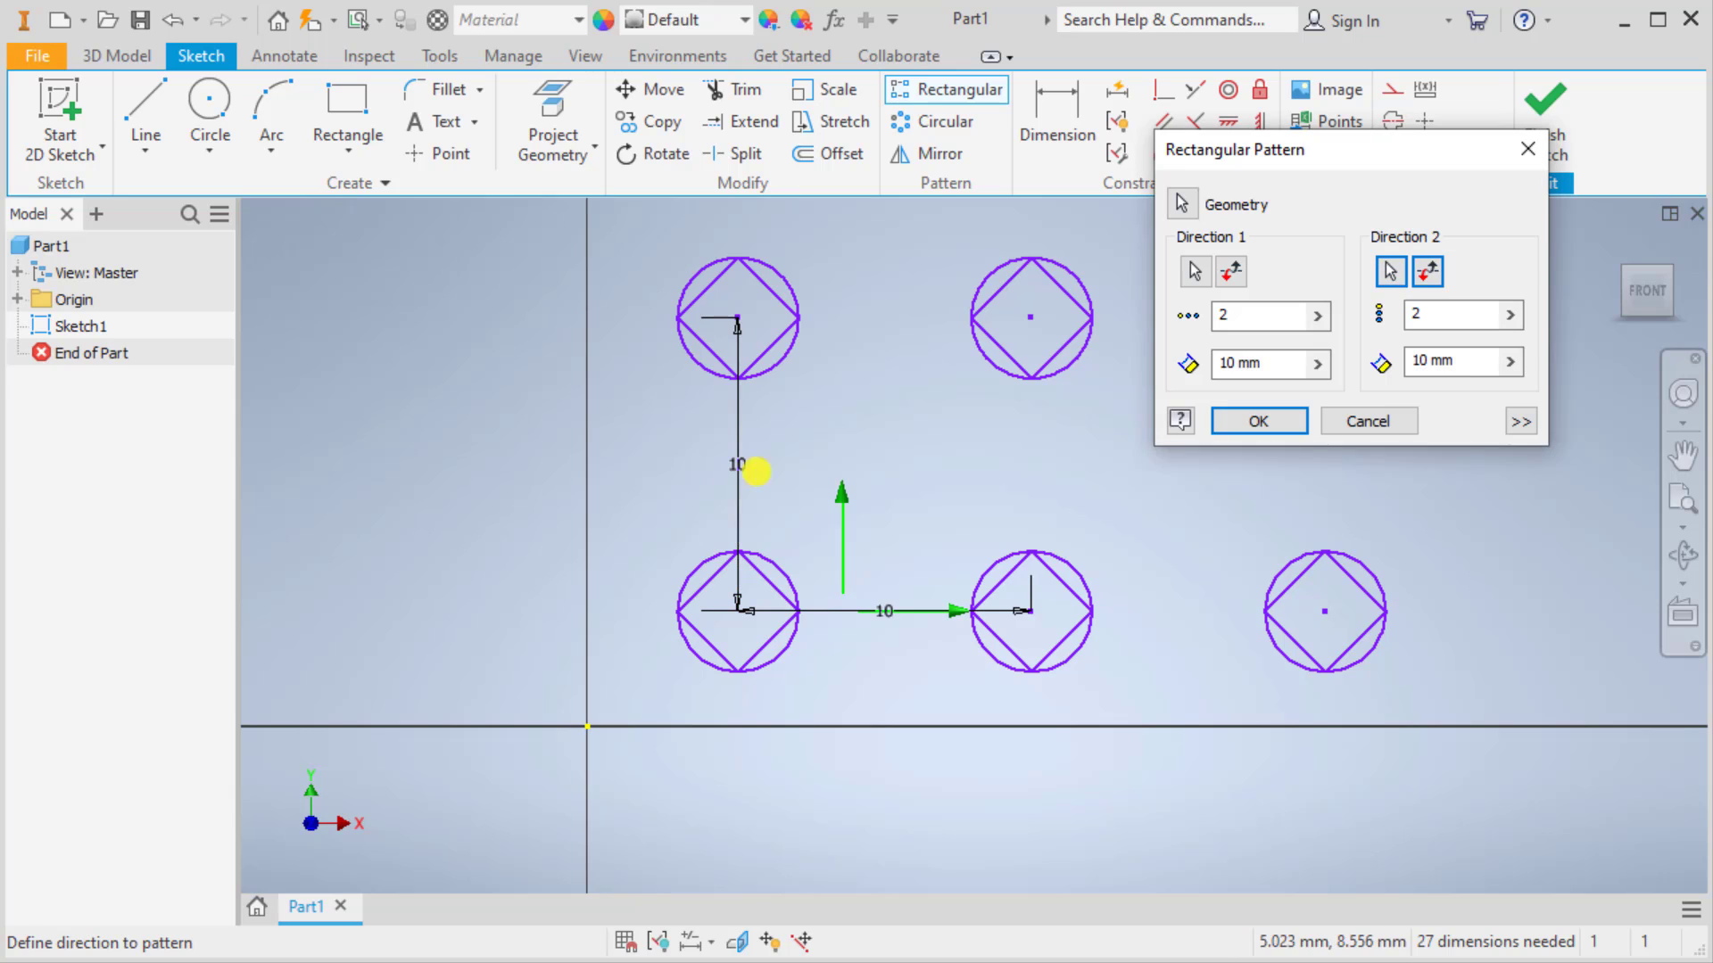
{"action": "scroll", "coordinate": [1476, 684], "scroll_direction": "down", "scroll_amount": 6}
{"action": "mouse_move", "coordinate": [1285, 674]}
{"action": "middle_mouse_down"}
{"action": "mouse_move", "coordinate": [1276, 690]}
{"action": "mouse_move", "coordinate": [366, 825]}
{"action": "middle_mouse_up"}
{"action": "scroll", "coordinate": [923, 802], "scroll_direction": "up", "scroll_amount": 5}
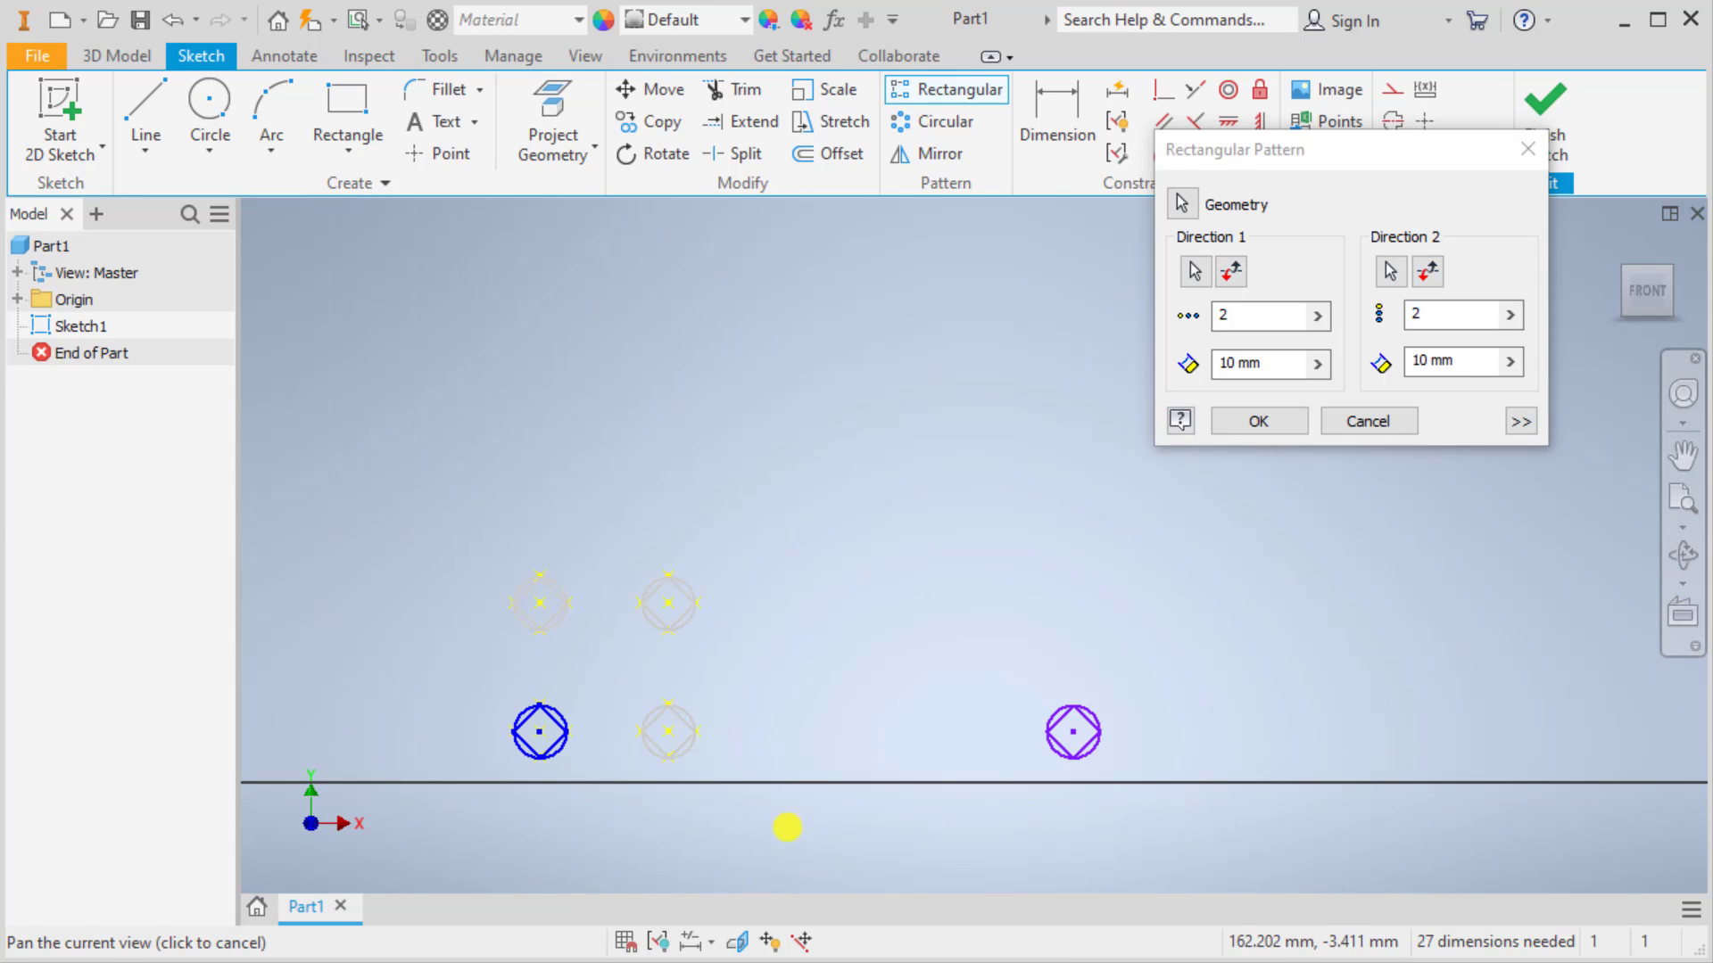
{"action": "middle_click_drag", "start_coordinate": [787, 827], "coordinate": [878, 805]}
Step: Set the count to 3 in both directions at 10 mm spacing, with Associative and Fitted off, and create the pattern
{"action": "left_click", "coordinate": [1259, 321]}
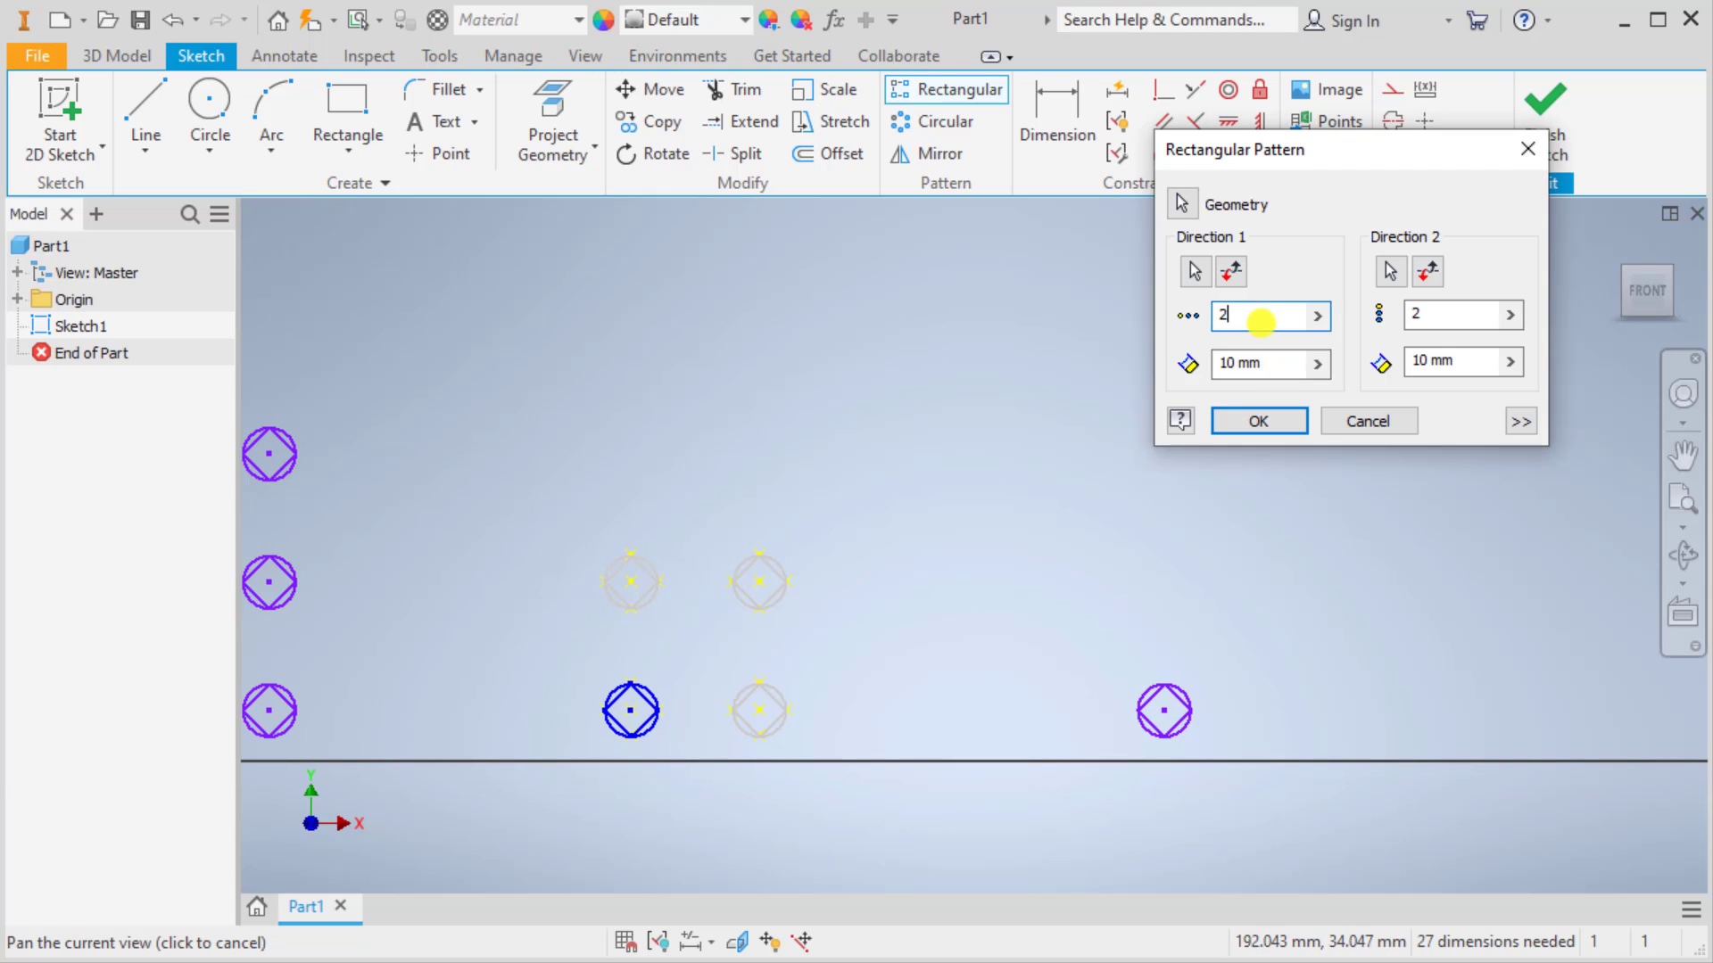
{"action": "type", "text": "3"}
{"action": "double_click", "coordinate": [1453, 316]}
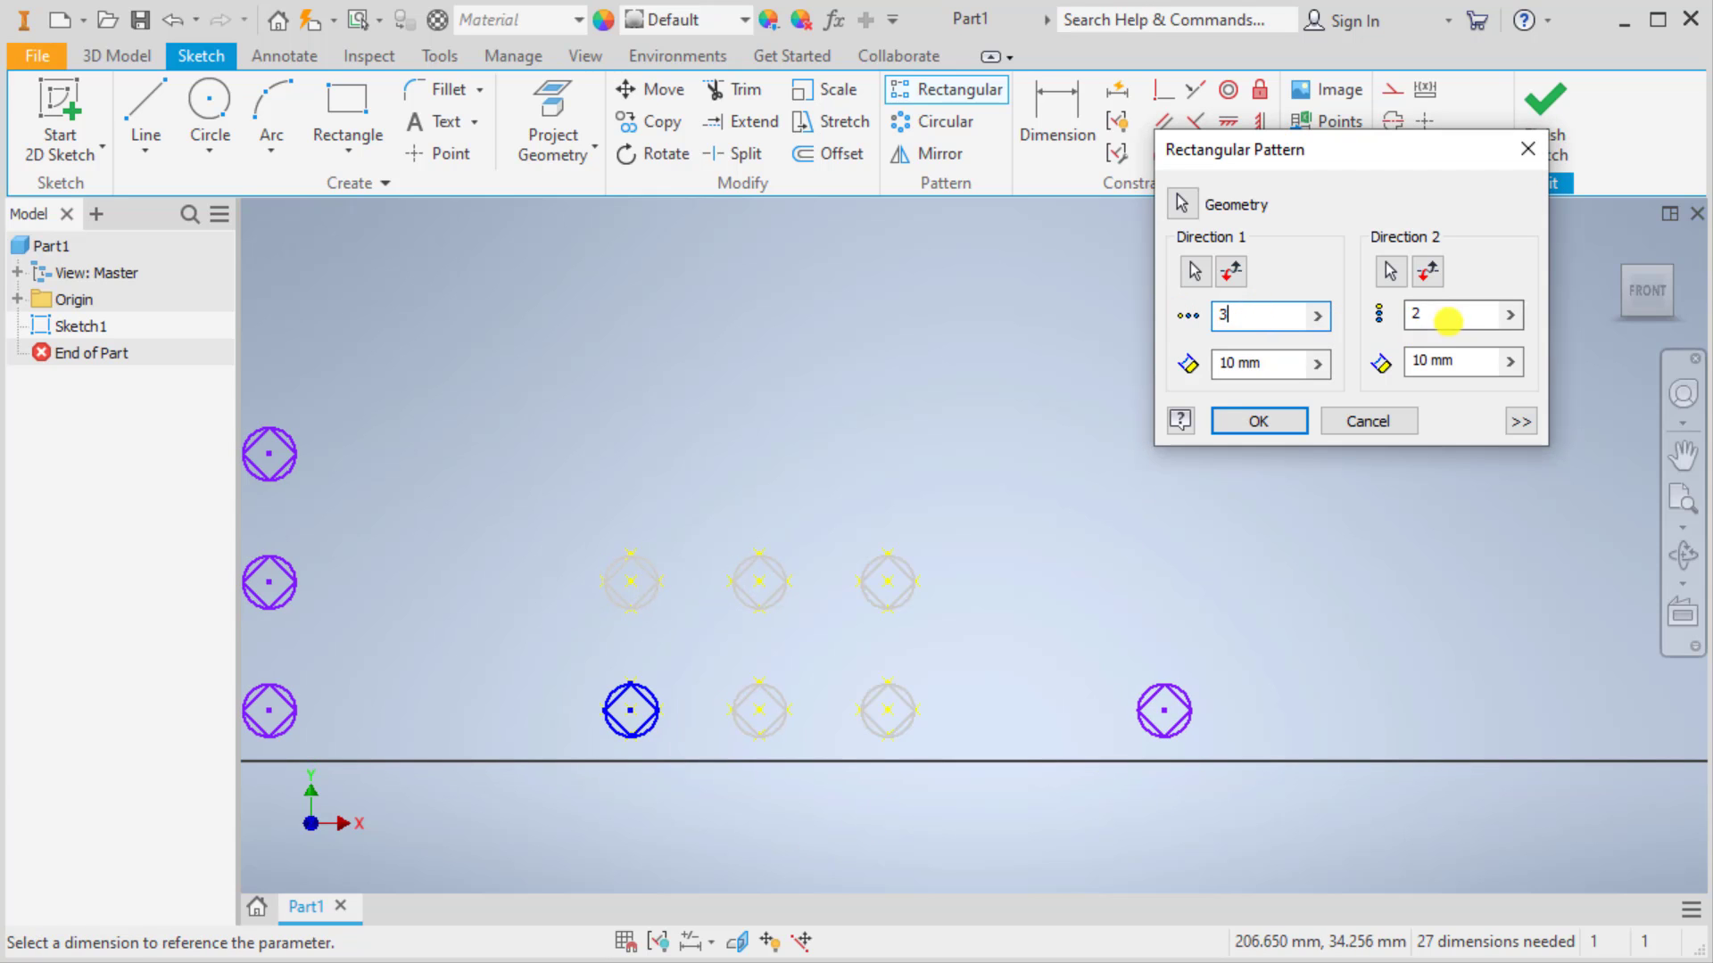
{"action": "type", "text": "3"}
{"action": "left_click", "coordinate": [1520, 421]}
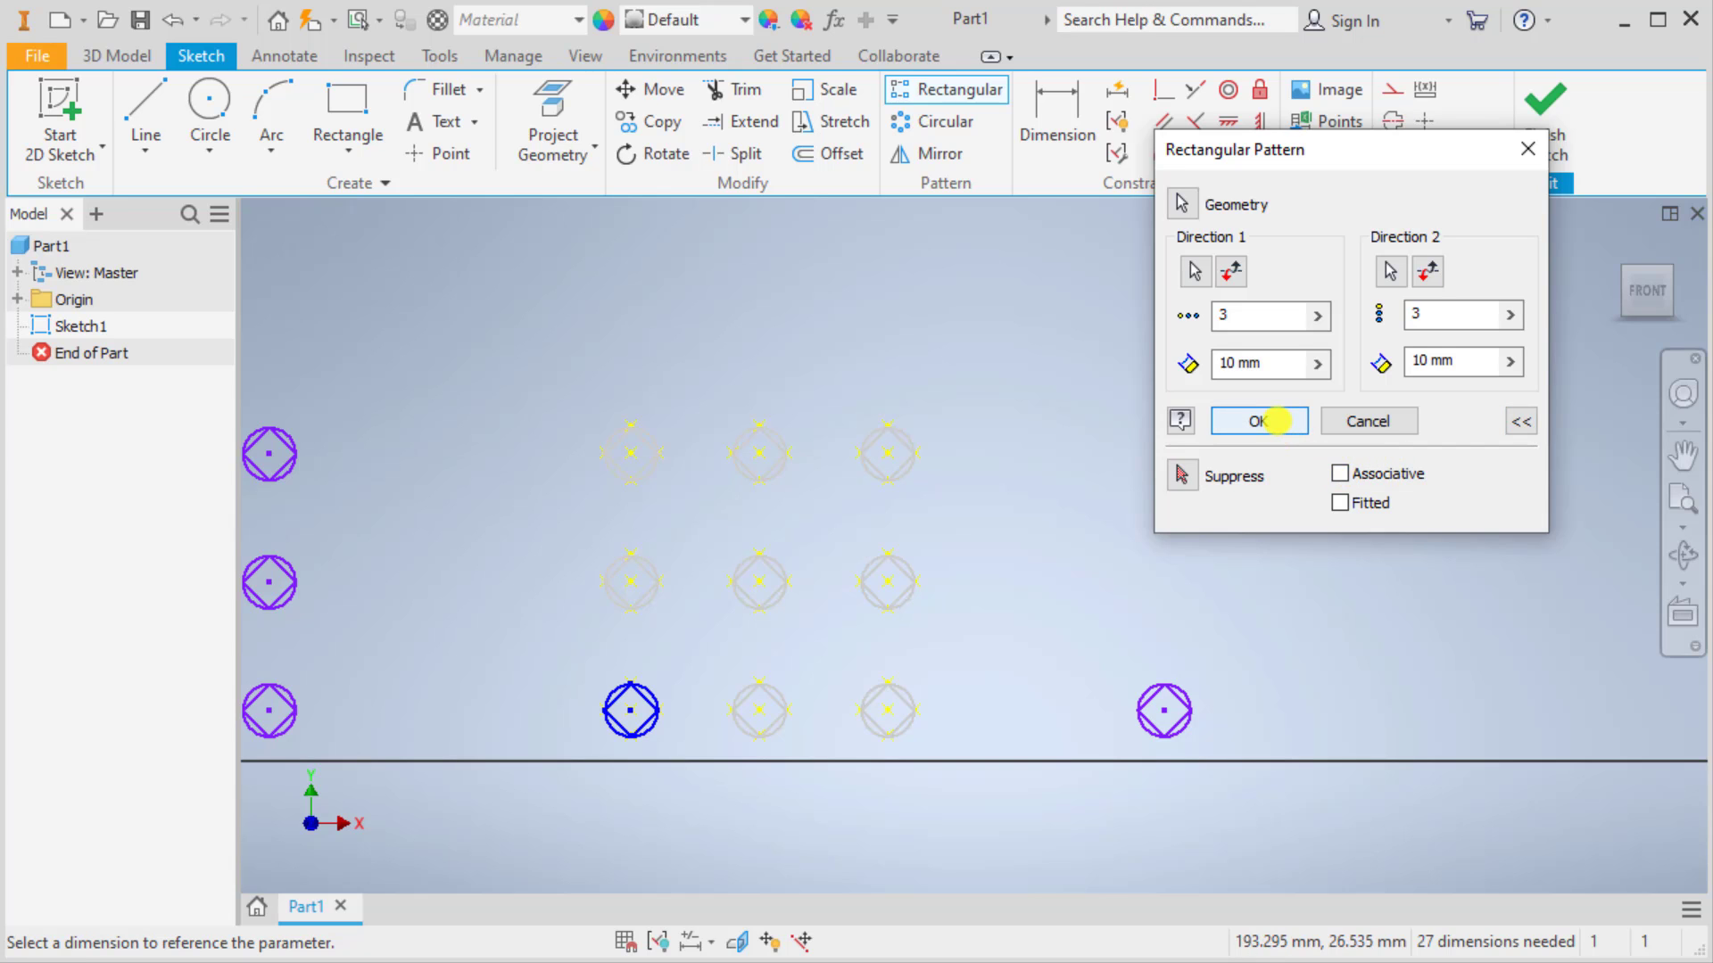
{"action": "left_click", "coordinate": [1275, 421]}
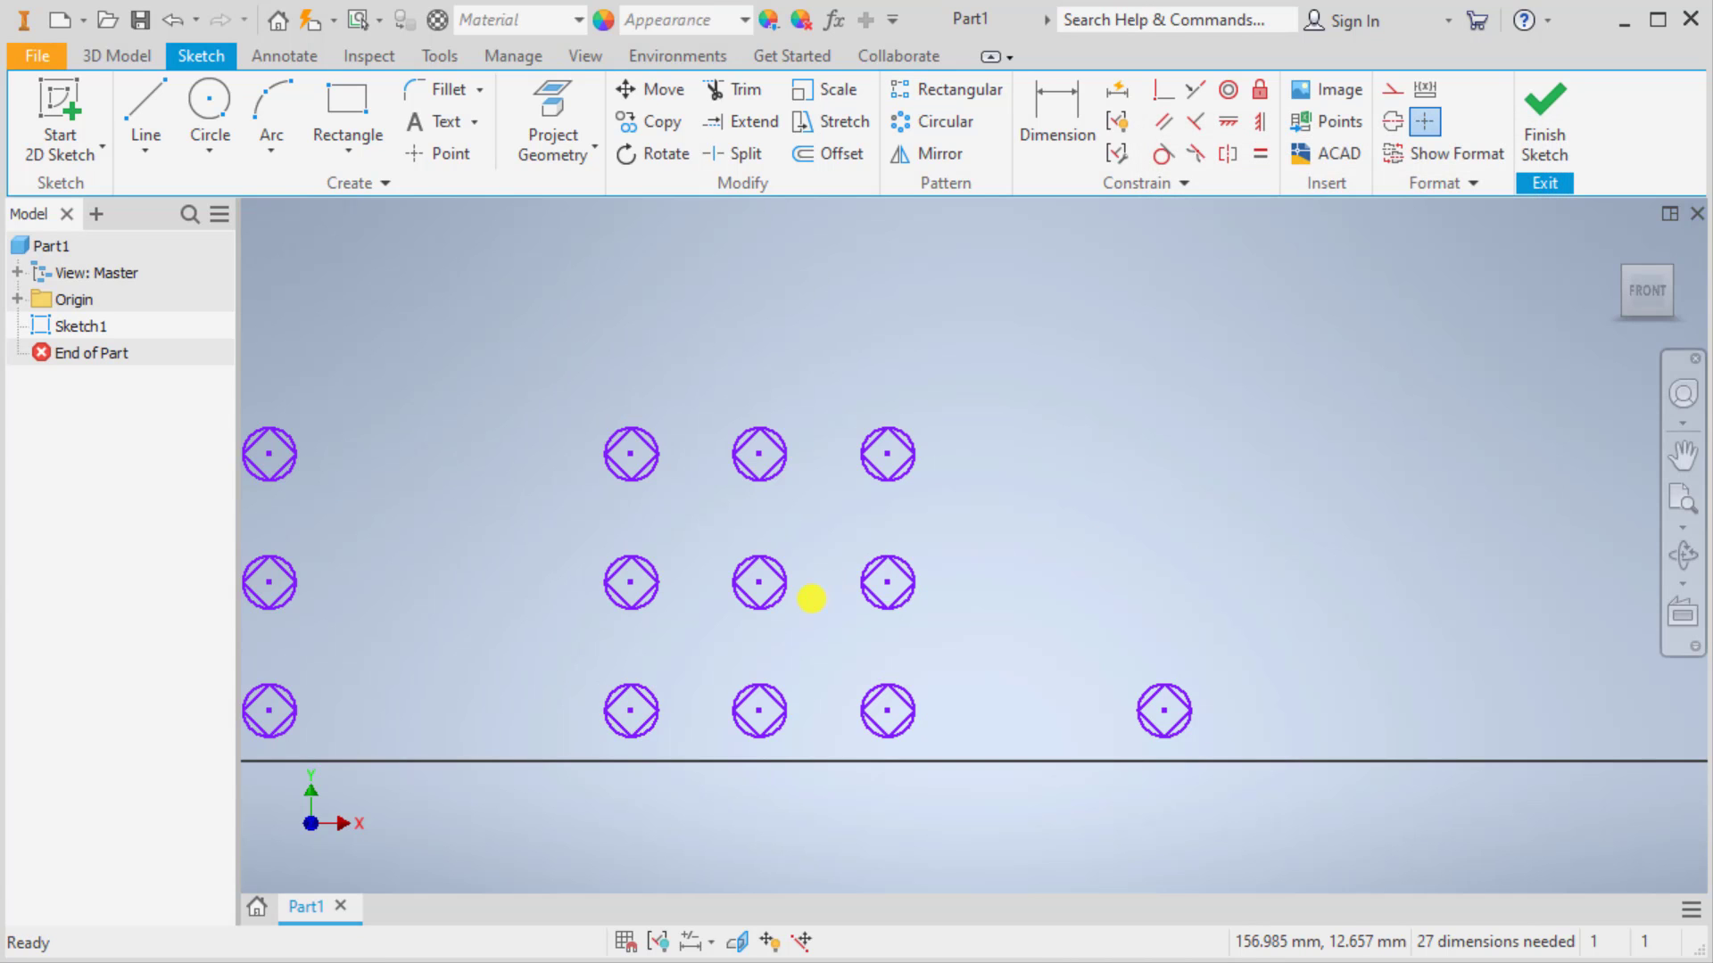
Step: Delete the middle-row and top-row instances in the right column of the new non-associative pattern
{"action": "left_click_drag", "start_coordinate": [951, 636], "coordinate": [953, 637]}
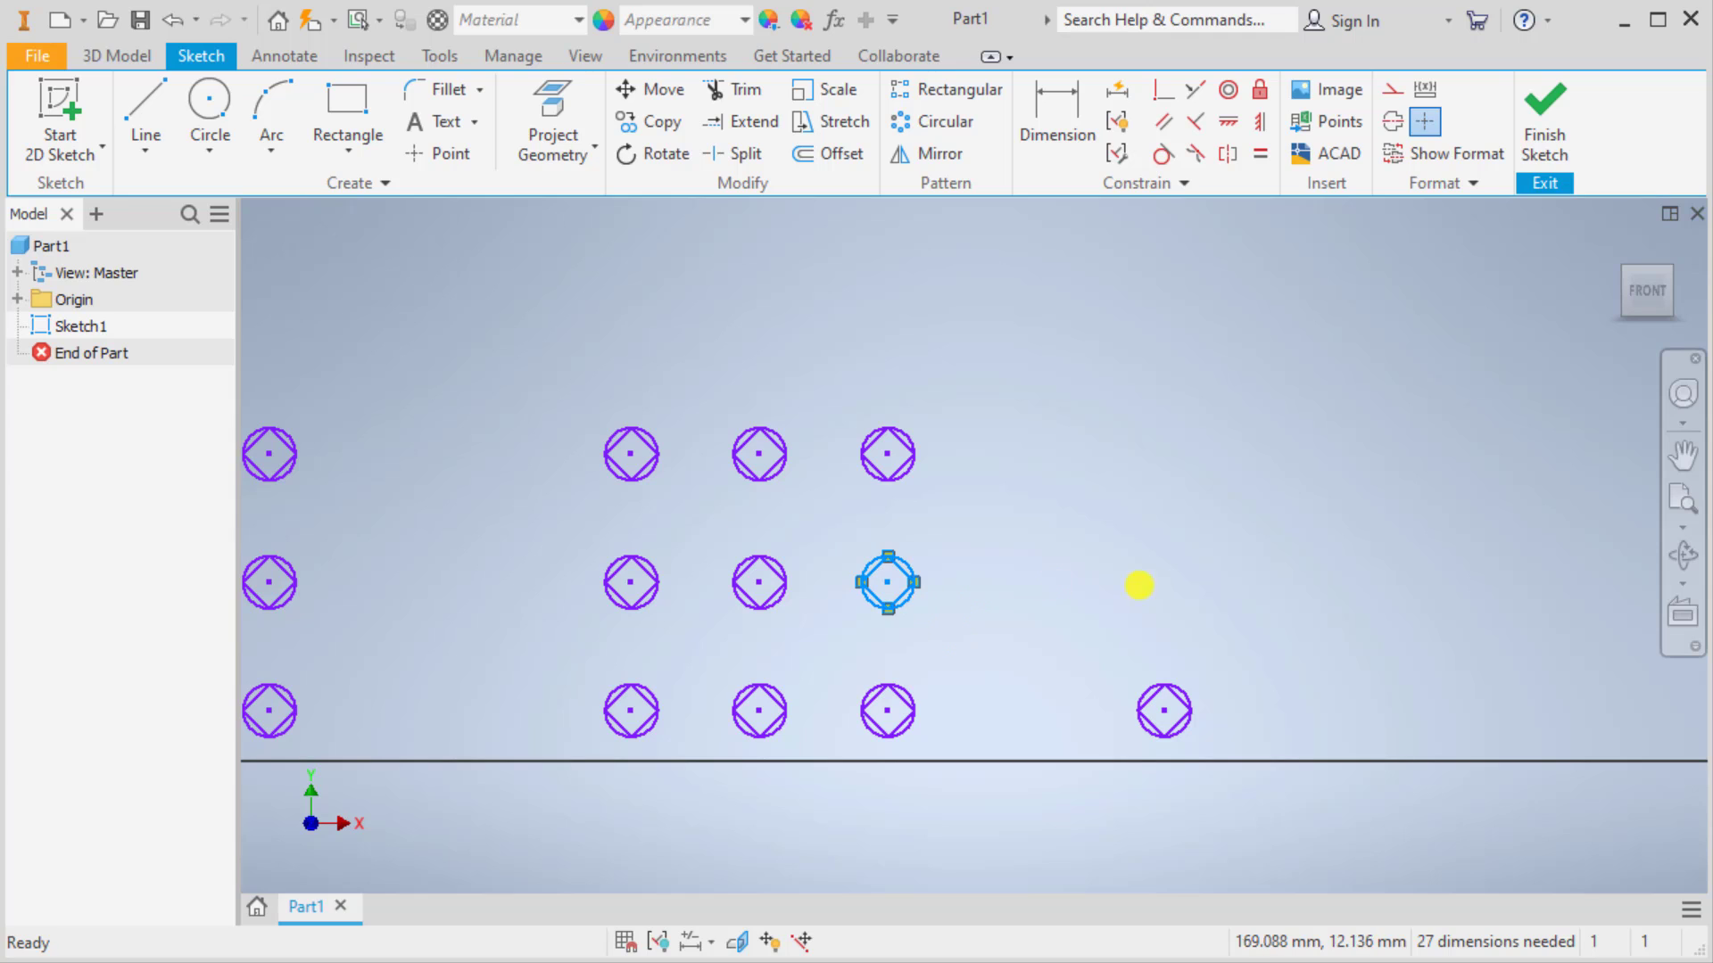
{"action": "key", "text": "Delete"}
{"action": "left_click_drag", "start_coordinate": [830, 417], "coordinate": [977, 506]}
{"action": "key", "text": "Delete"}
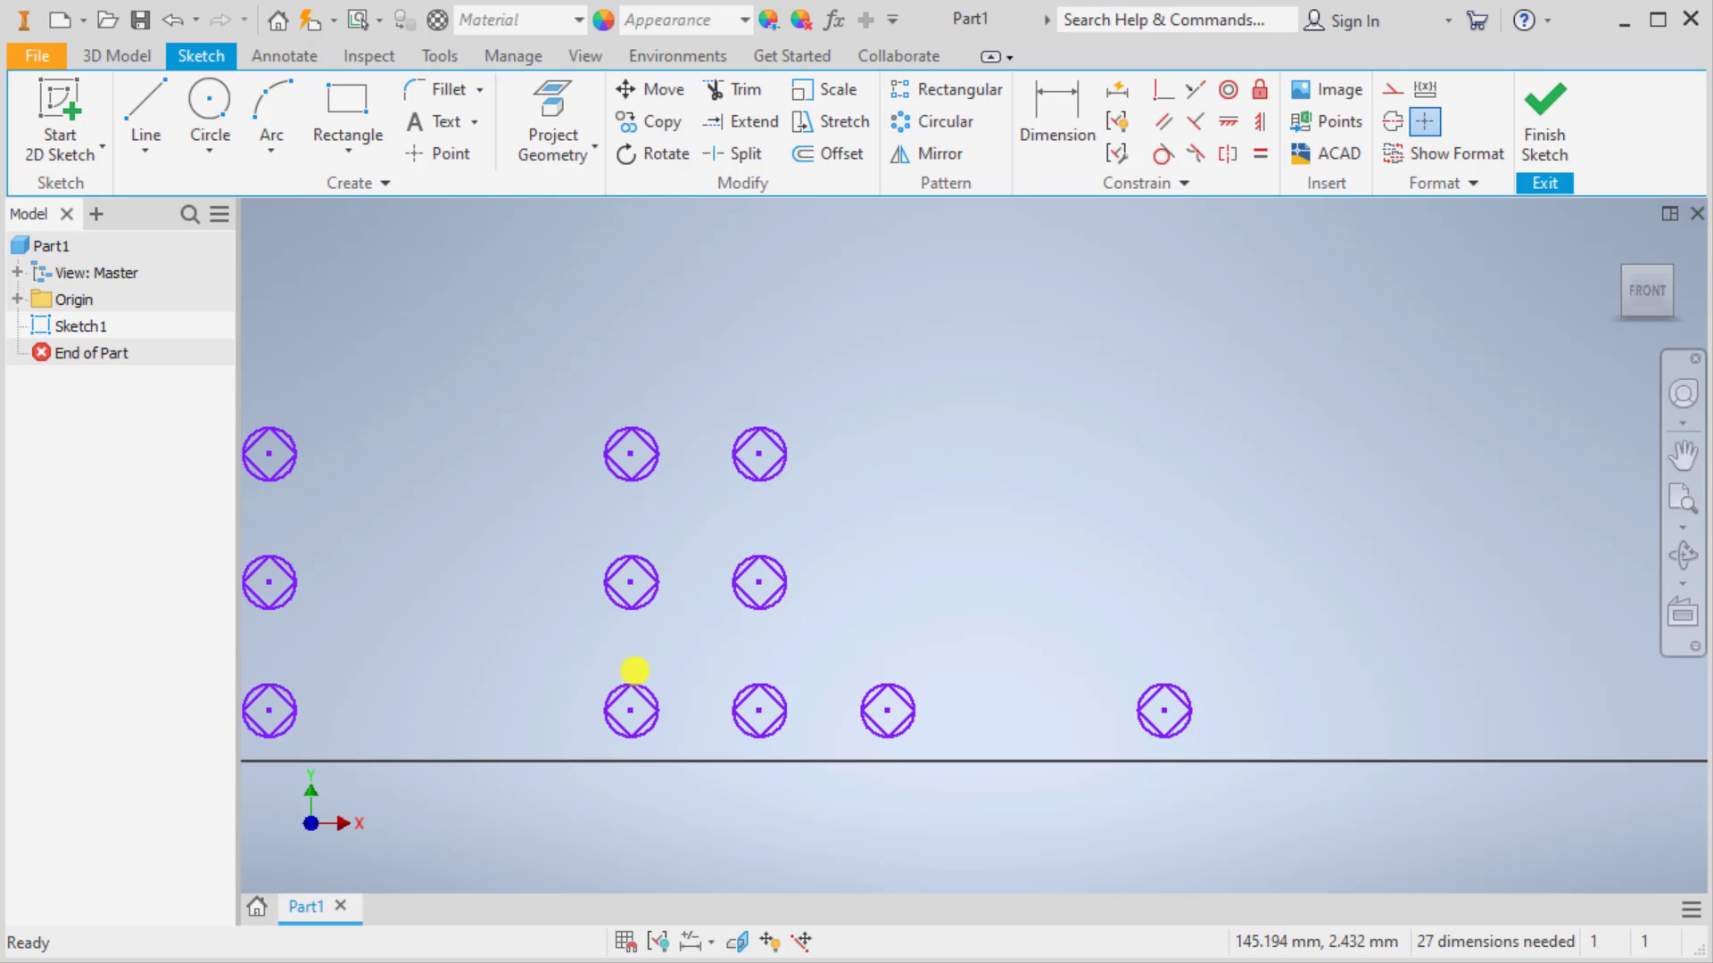
{"action": "scroll", "coordinate": [554, 592], "scroll_direction": "down", "scroll_amount": 3}
{"action": "scroll", "coordinate": [604, 625], "scroll_direction": "up", "scroll_amount": 6}
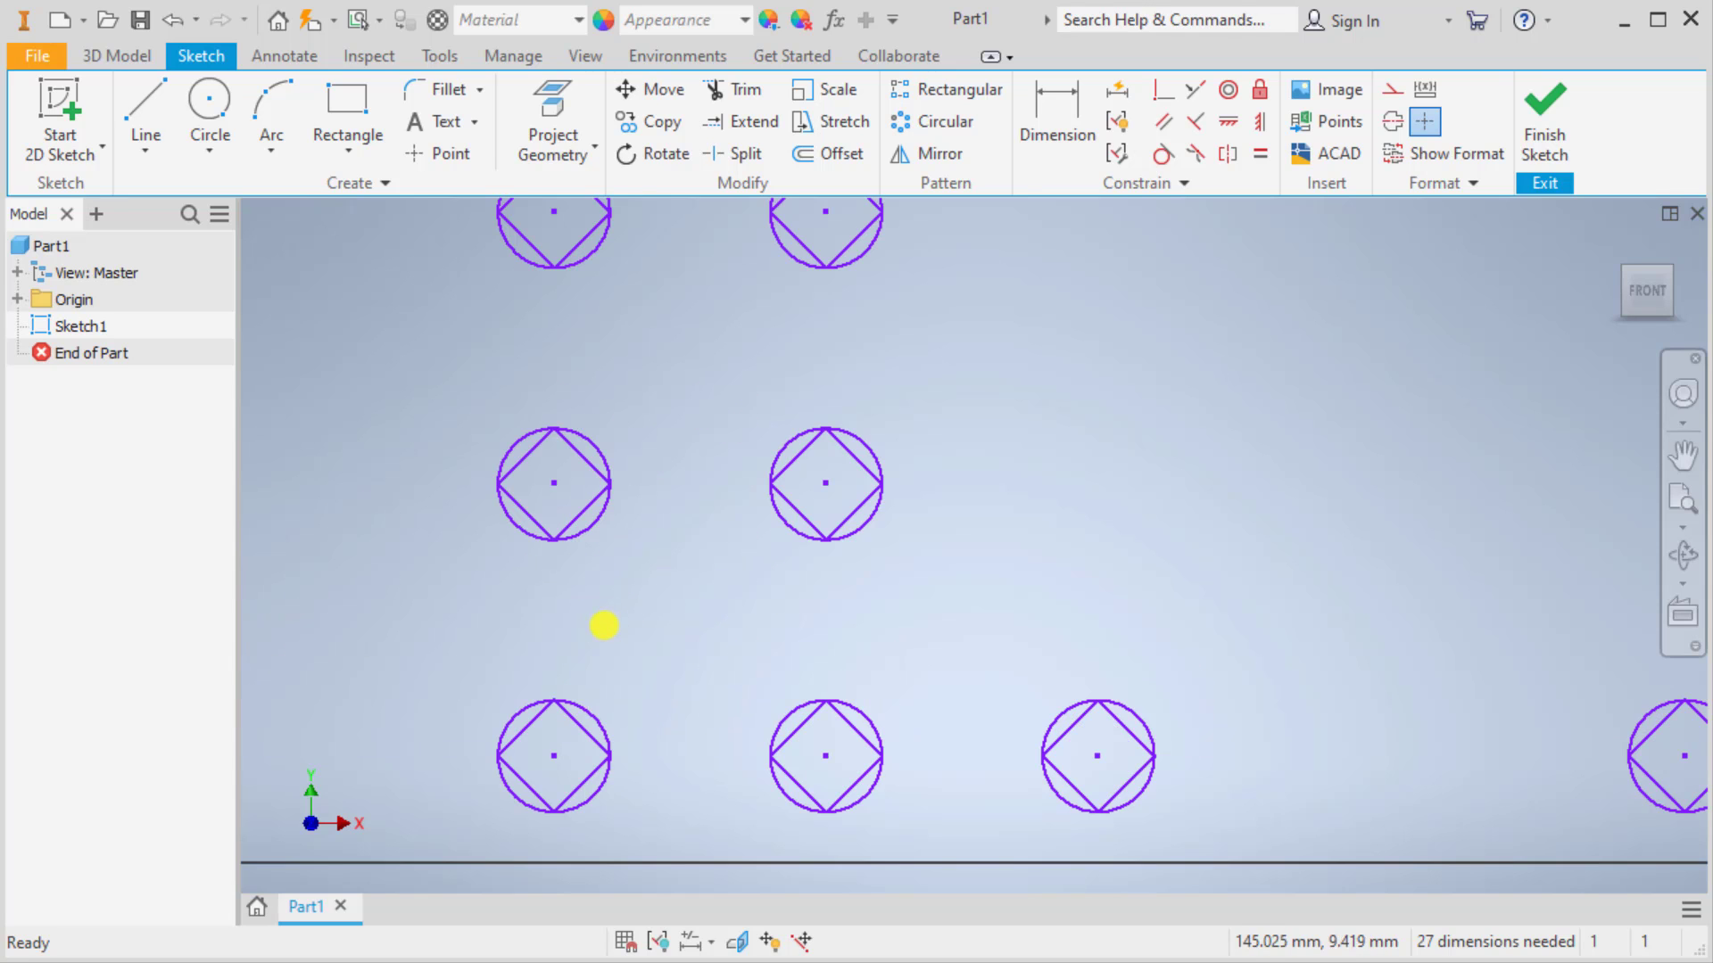
{"action": "scroll", "coordinate": [575, 645], "scroll_direction": "down", "scroll_amount": 3}
{"action": "left_click_drag", "start_coordinate": [505, 467], "coordinate": [635, 617]}
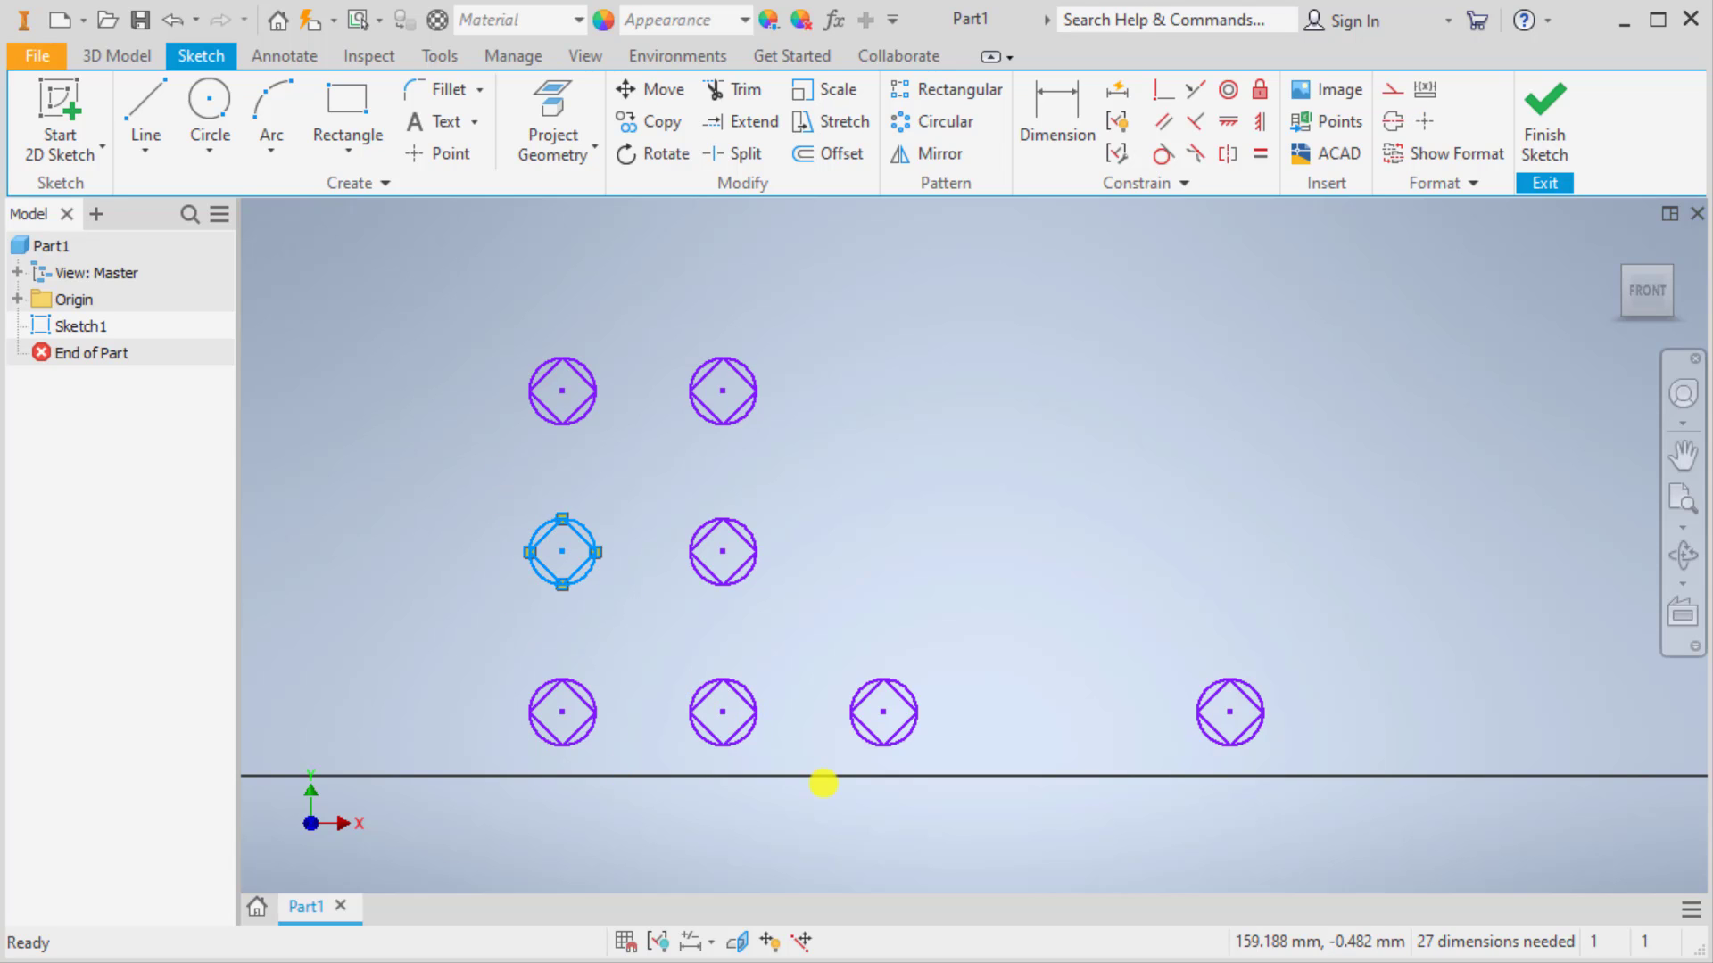
{"action": "left_click", "coordinate": [531, 740]}
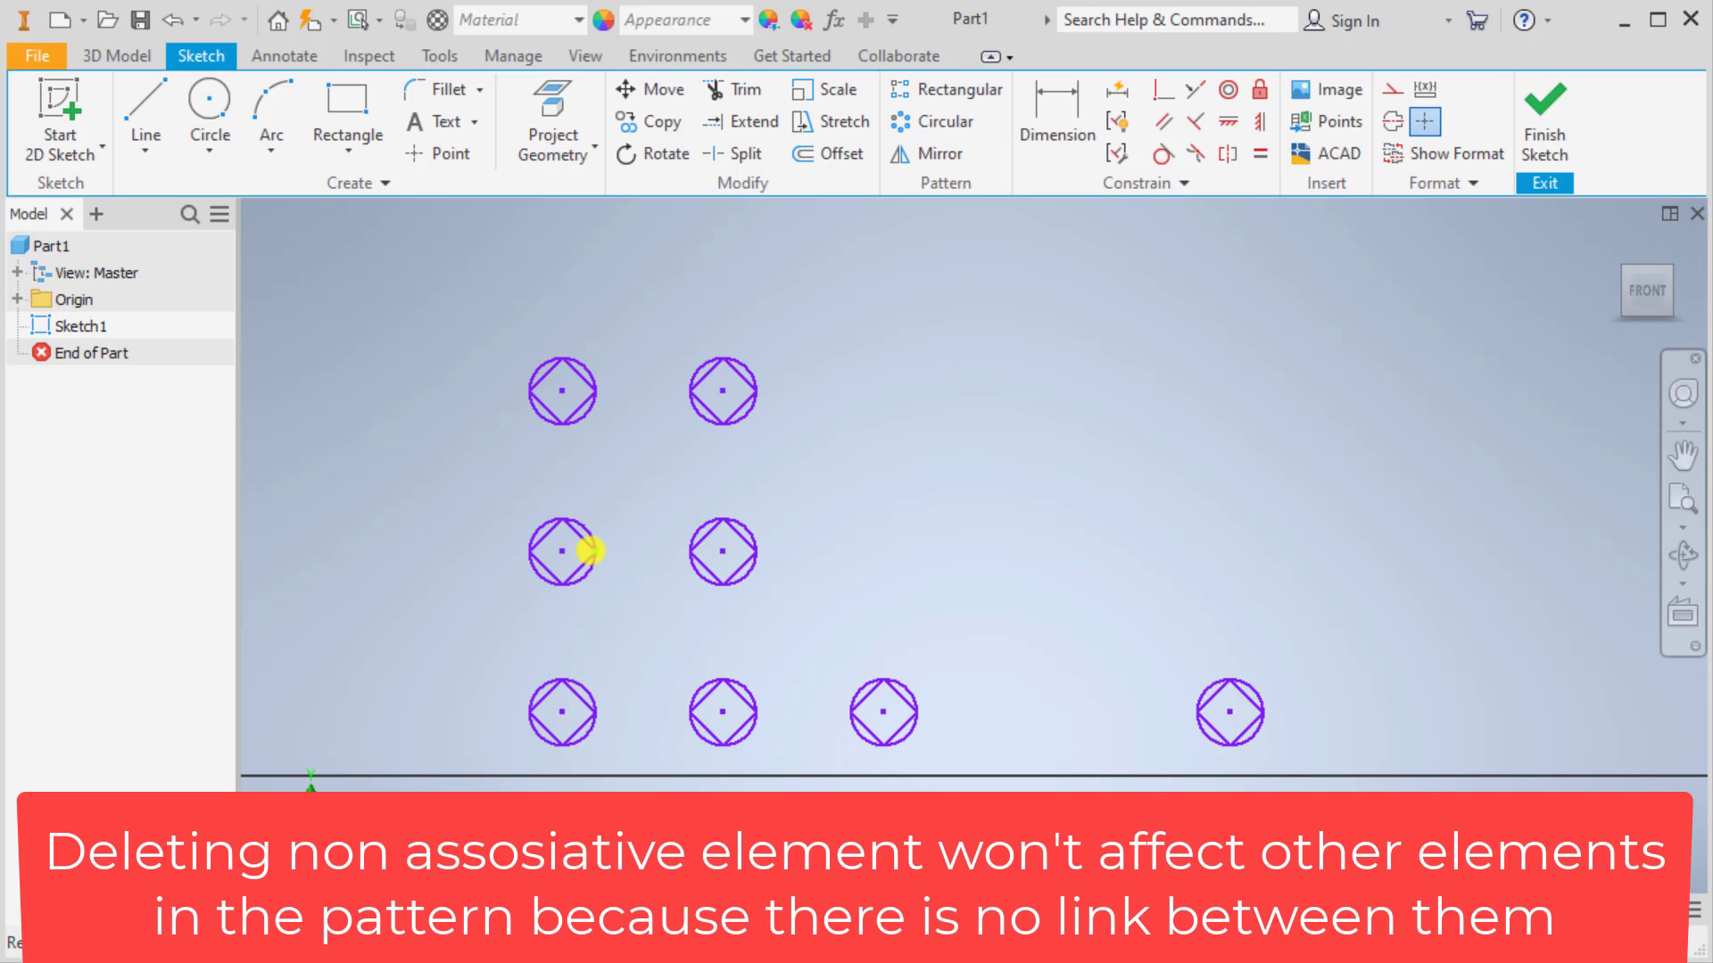
Step: Delete the entire associative pattern beside the origin, using its top-row right-column instance
{"action": "scroll", "coordinate": [425, 681], "scroll_direction": "up", "scroll_amount": 3}
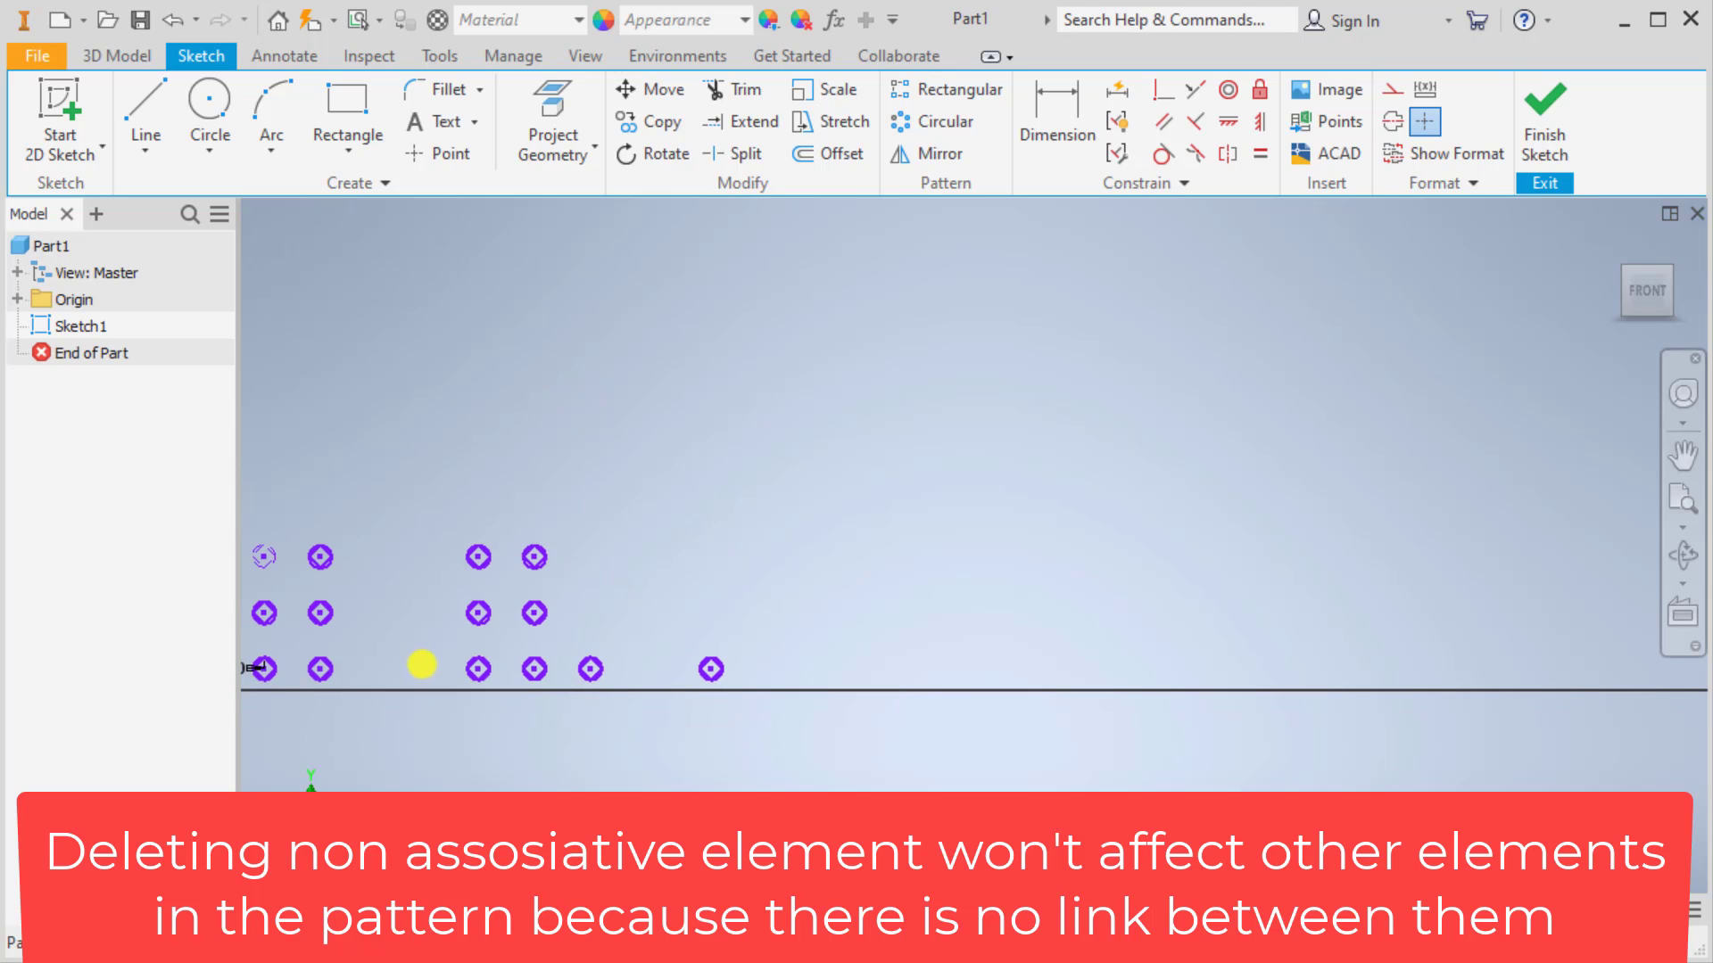
{"action": "middle_click_drag", "start_coordinate": [425, 666], "coordinate": [1463, 657]}
{"action": "middle_click_drag", "start_coordinate": [1453, 757], "coordinate": [1013, 764]}
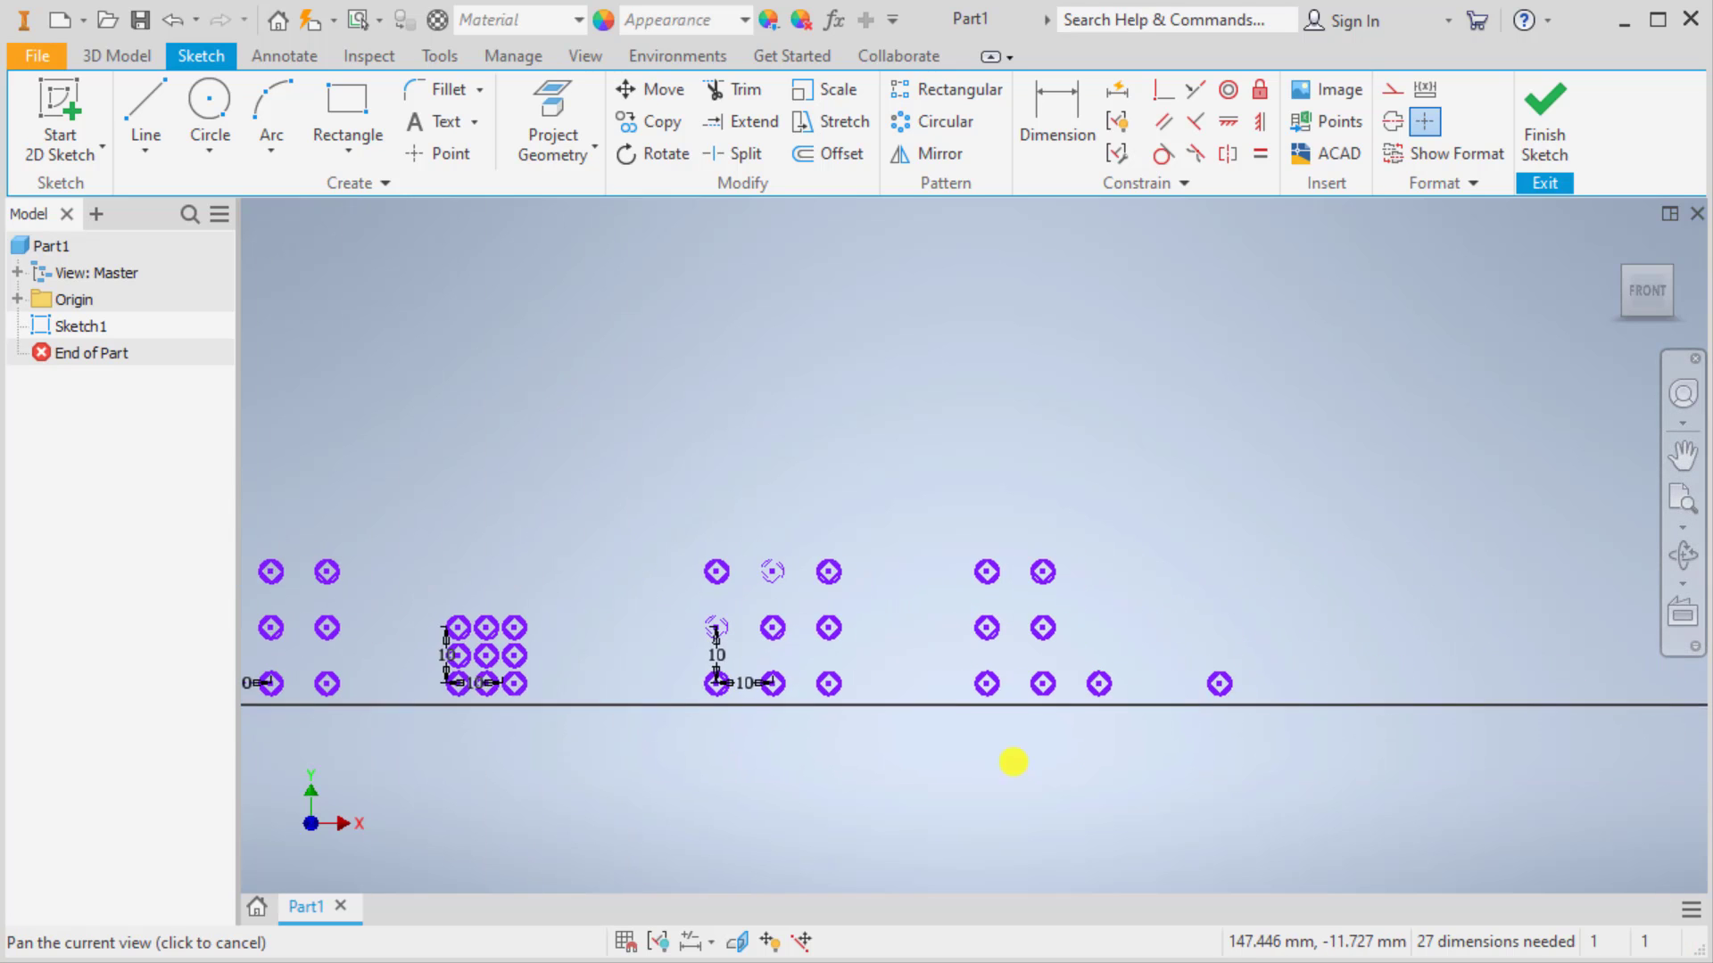
{"action": "scroll", "coordinate": [803, 749], "scroll_direction": "down", "scroll_amount": 3}
{"action": "scroll", "coordinate": [604, 642], "scroll_direction": "down", "scroll_amount": 4}
{"action": "scroll", "coordinate": [1414, 711], "scroll_direction": "up", "scroll_amount": 6}
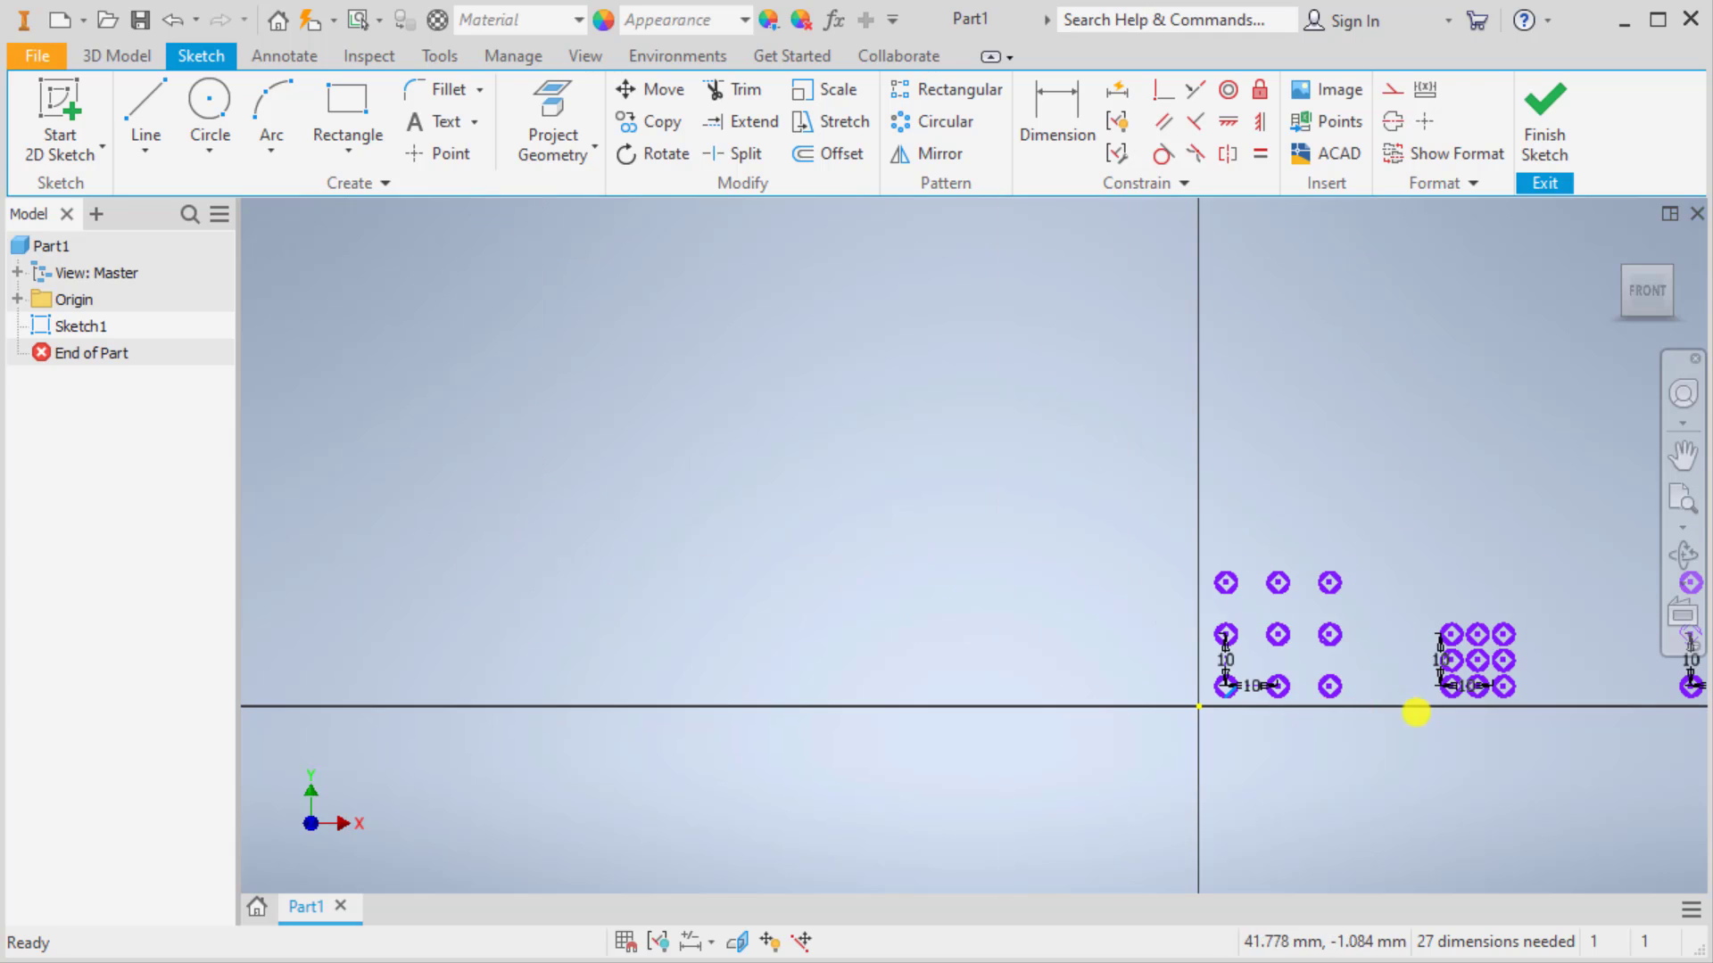
{"action": "scroll", "coordinate": [1479, 744], "scroll_direction": "down", "scroll_amount": 2}
{"action": "left_click", "coordinate": [1210, 457]}
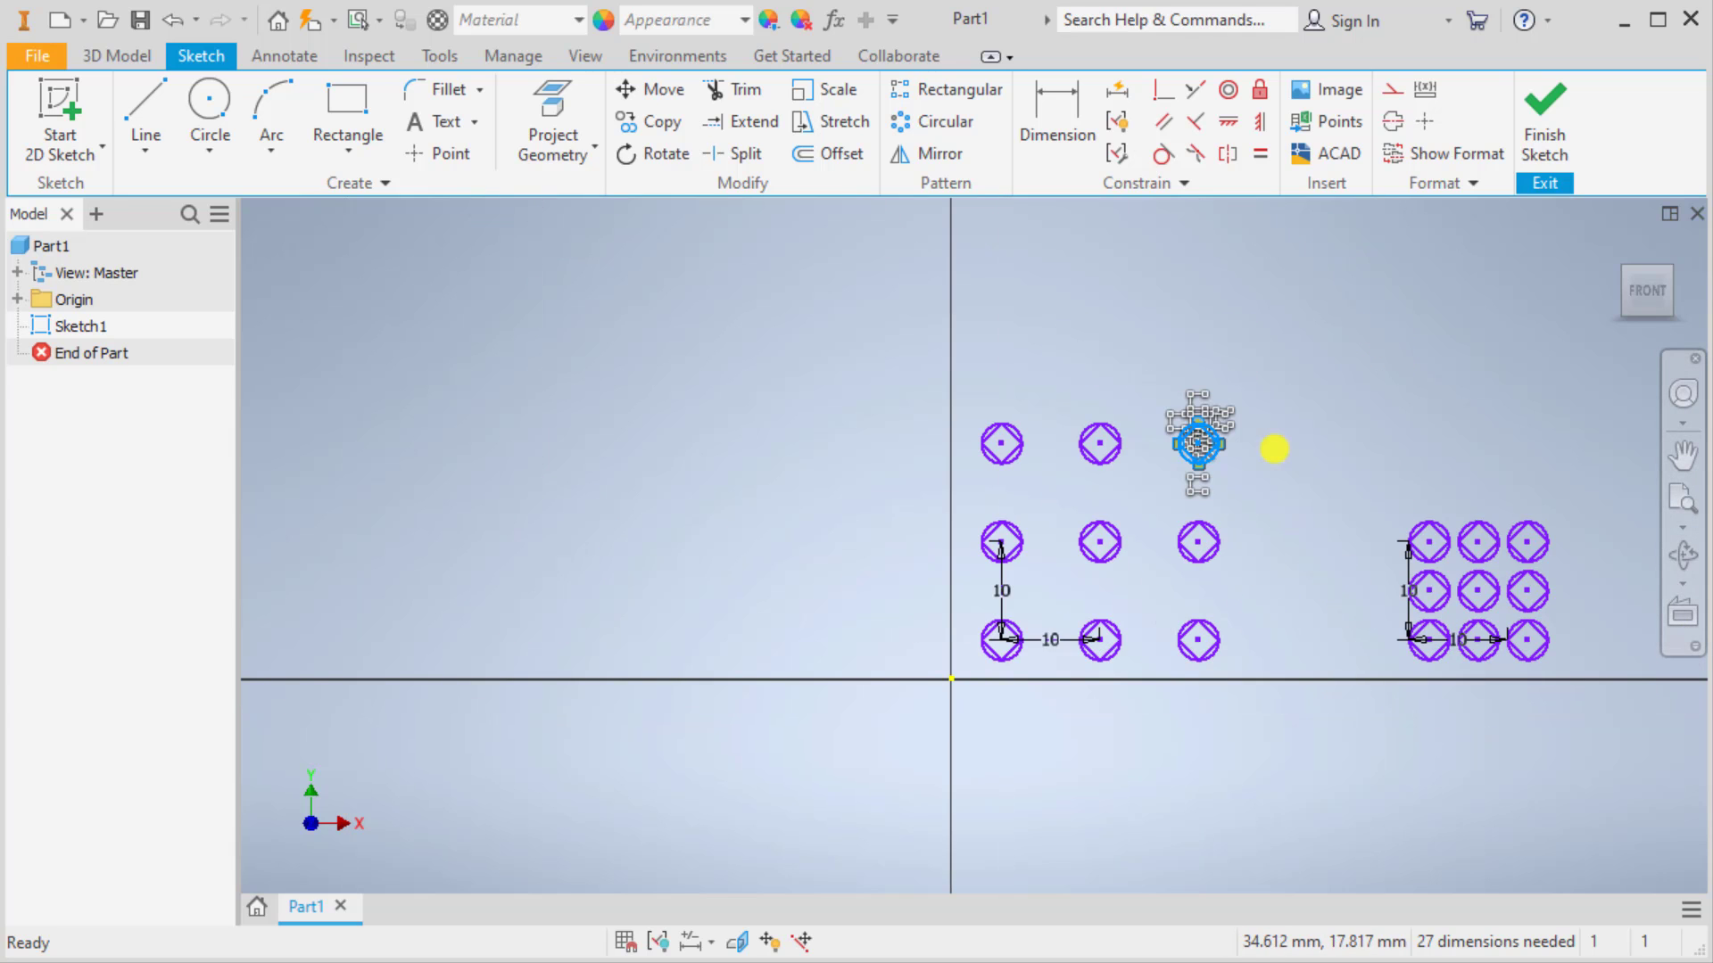
{"action": "right_click", "coordinate": [1198, 442]}
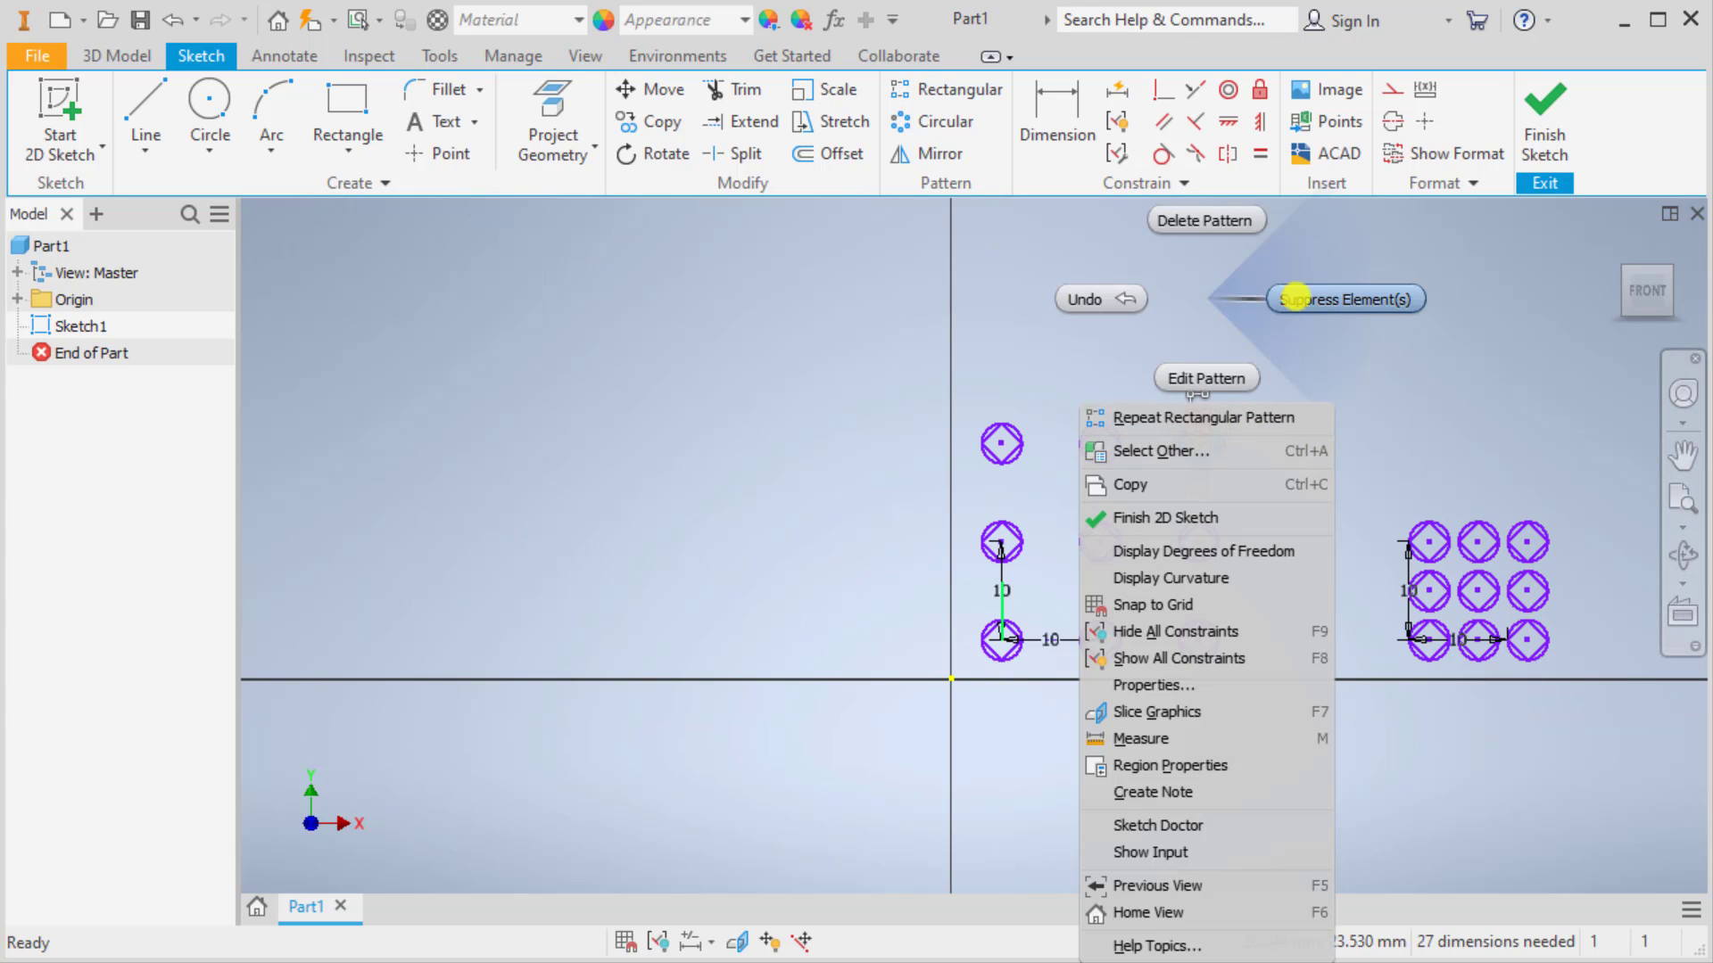
{"action": "left_click", "coordinate": [1198, 223]}
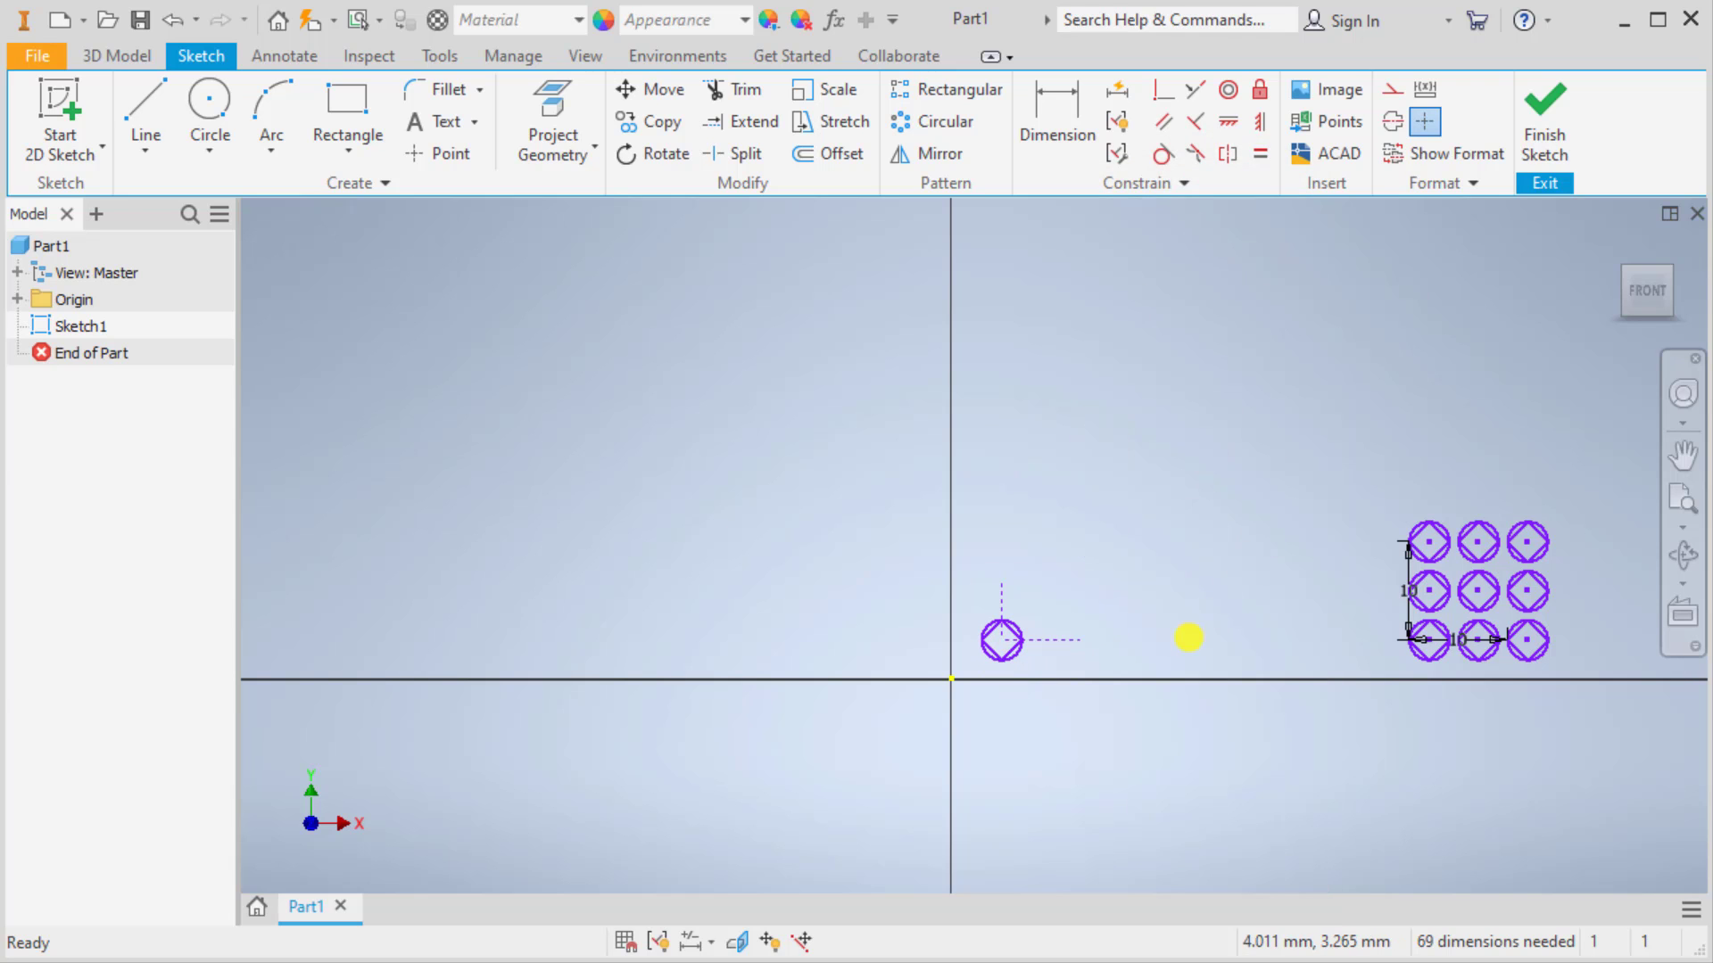
Step: Draw a large circle about 76 mm in diameter in the empty area below the existing patterns
{"action": "middle_click_drag", "start_coordinate": [1281, 780], "coordinate": [634, 722]}
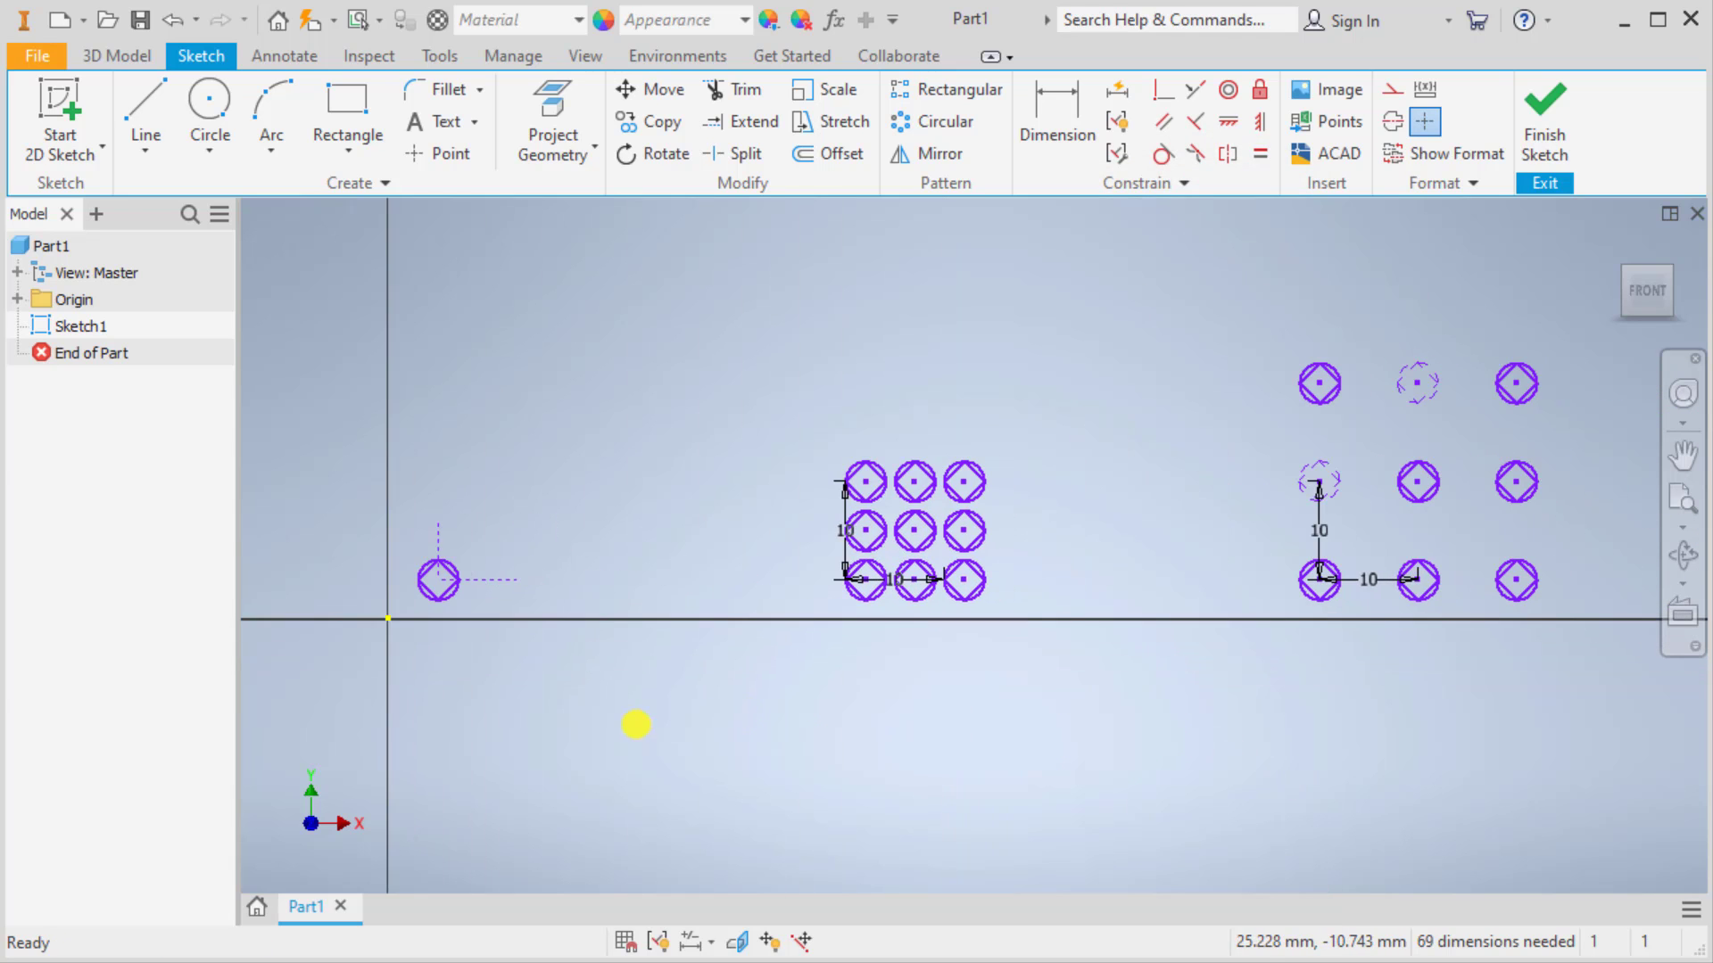
{"action": "scroll", "coordinate": [634, 722], "scroll_direction": "down", "scroll_amount": 3}
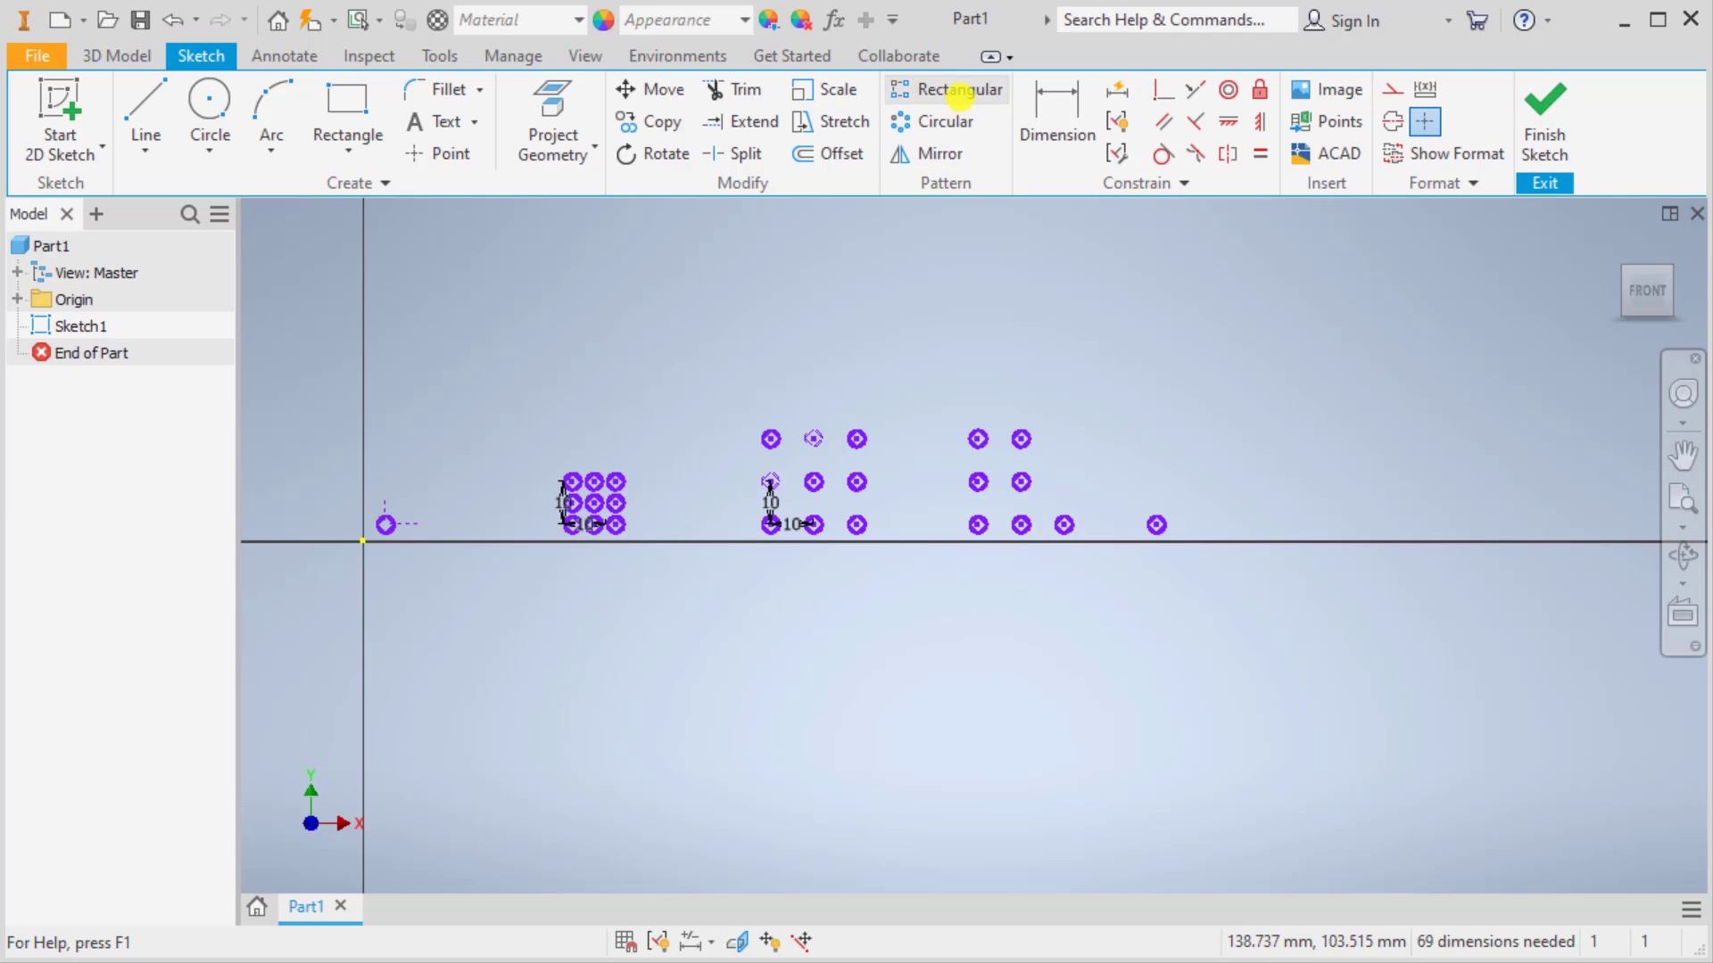
{"action": "scroll", "coordinate": [577, 643], "scroll_direction": "up", "scroll_amount": 3}
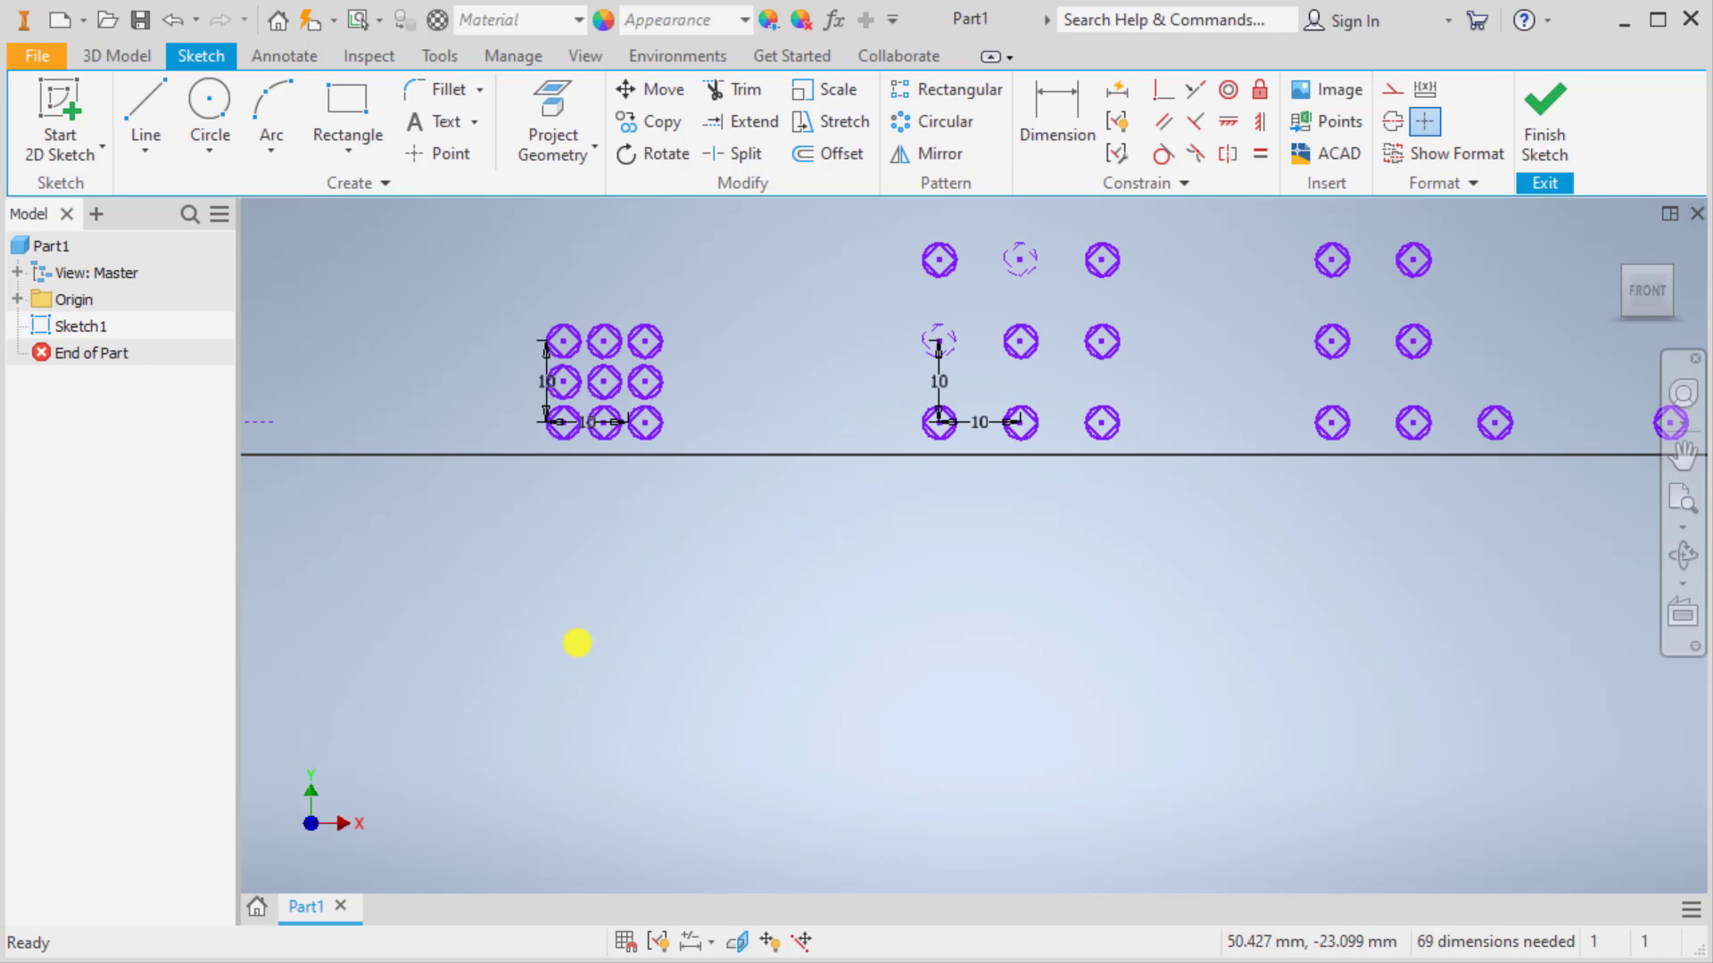
{"action": "middle_click_drag", "start_coordinate": [572, 642], "coordinate": [914, 259]}
{"action": "left_click", "coordinate": [209, 102]}
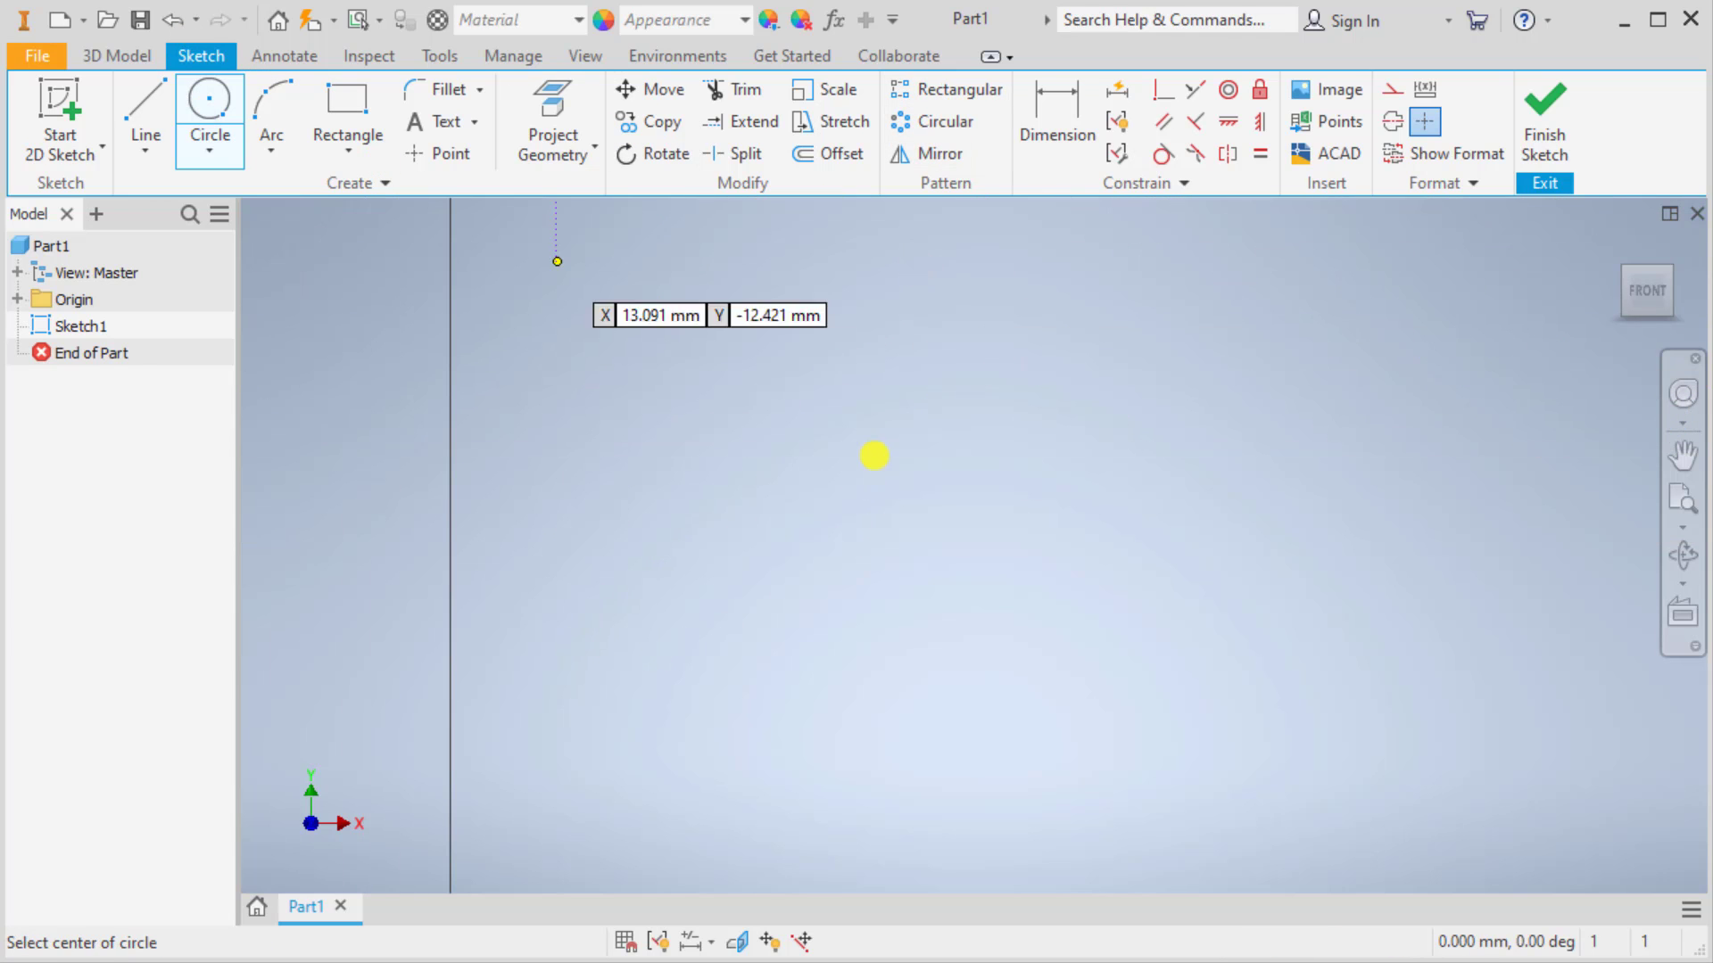
{"action": "left_click", "coordinate": [943, 528]}
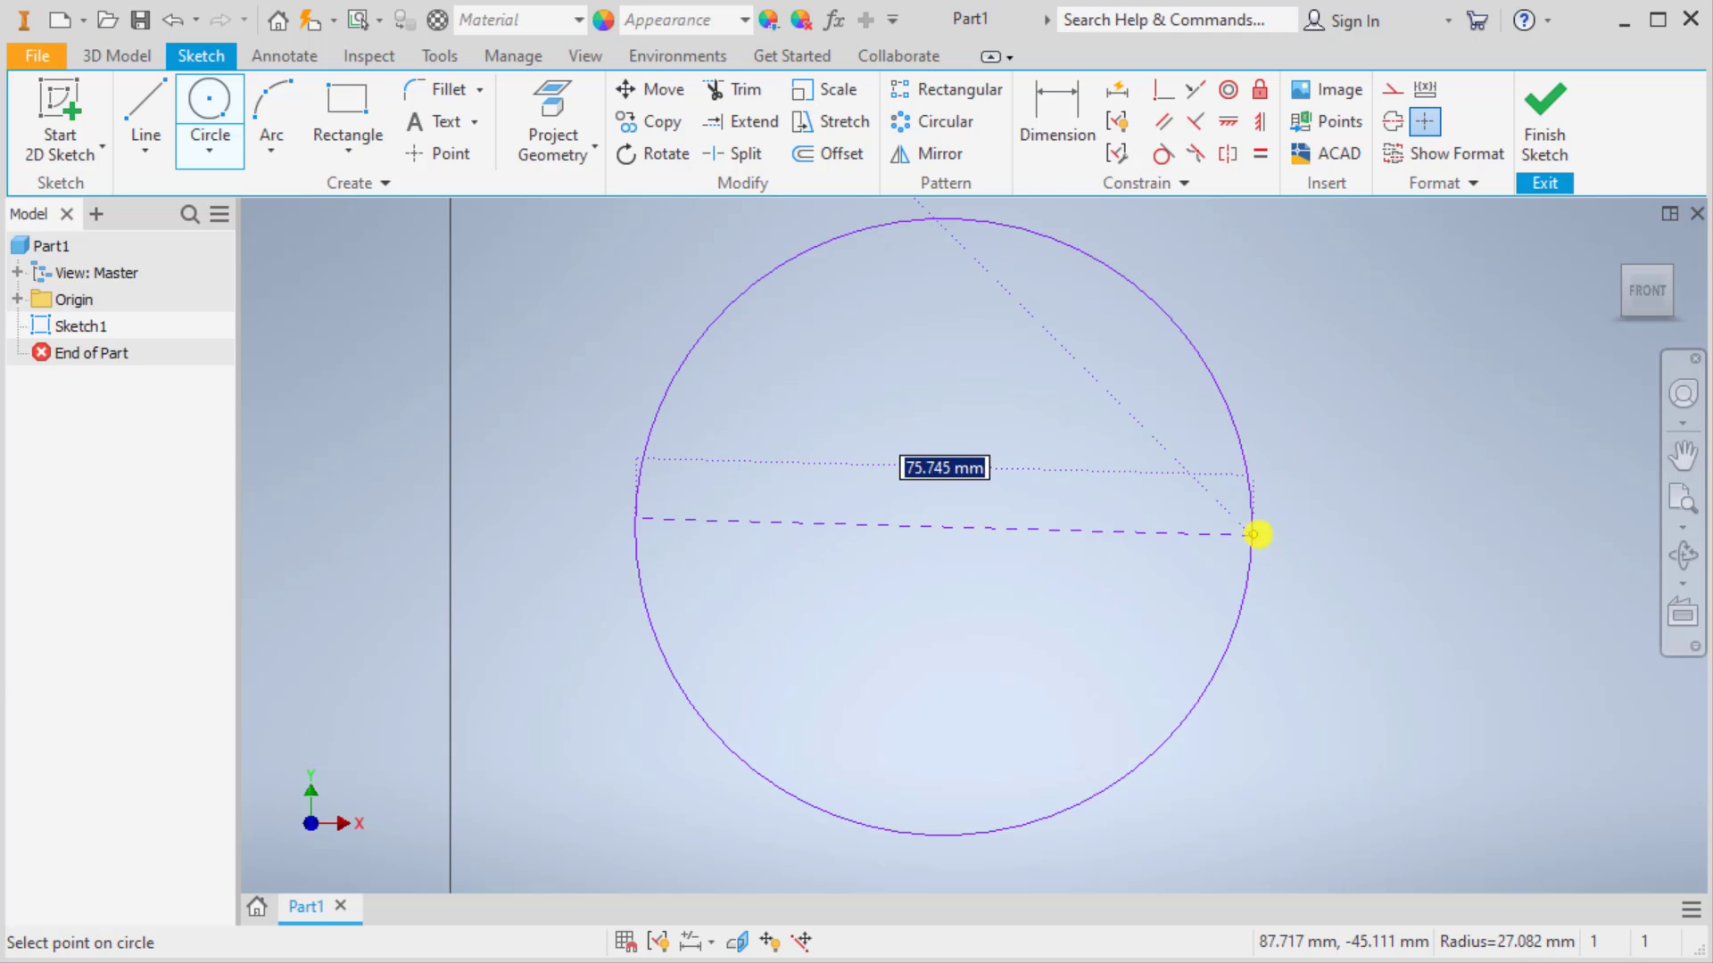
{"action": "left_click", "coordinate": [1260, 532]}
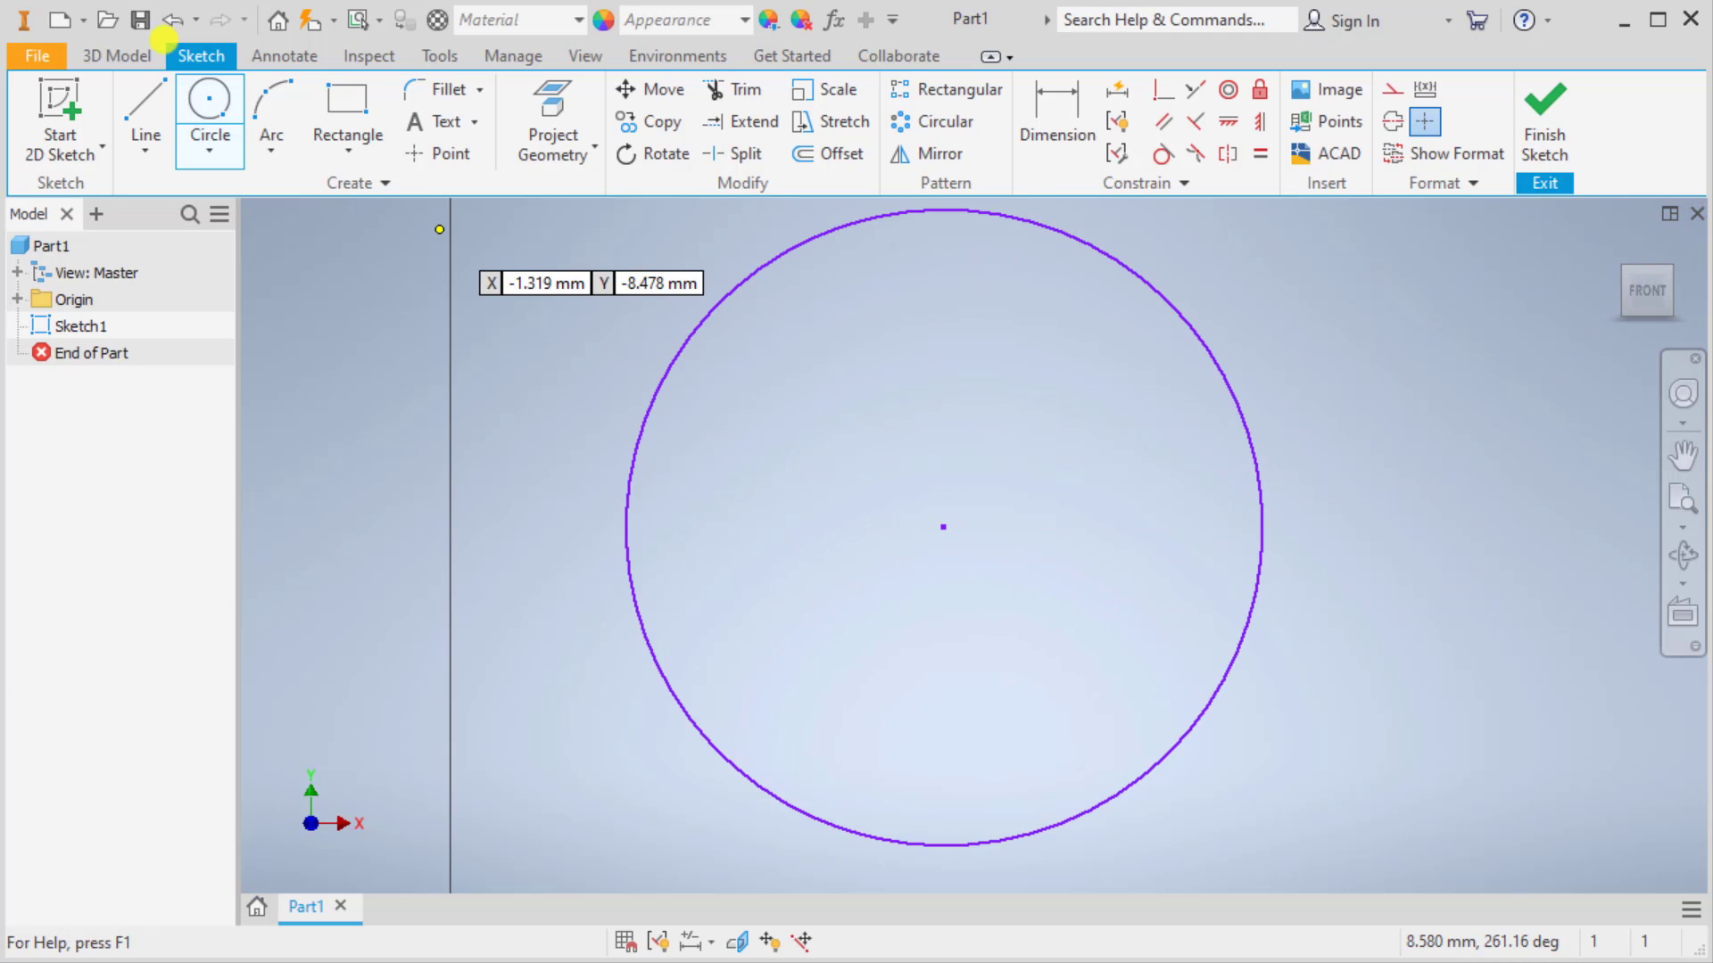
Step: Draw a small circle centred on the right quadrant of the large circle and leave the Circle tool
{"action": "left_click", "coordinate": [217, 99]}
{"action": "left_click", "coordinate": [217, 99]}
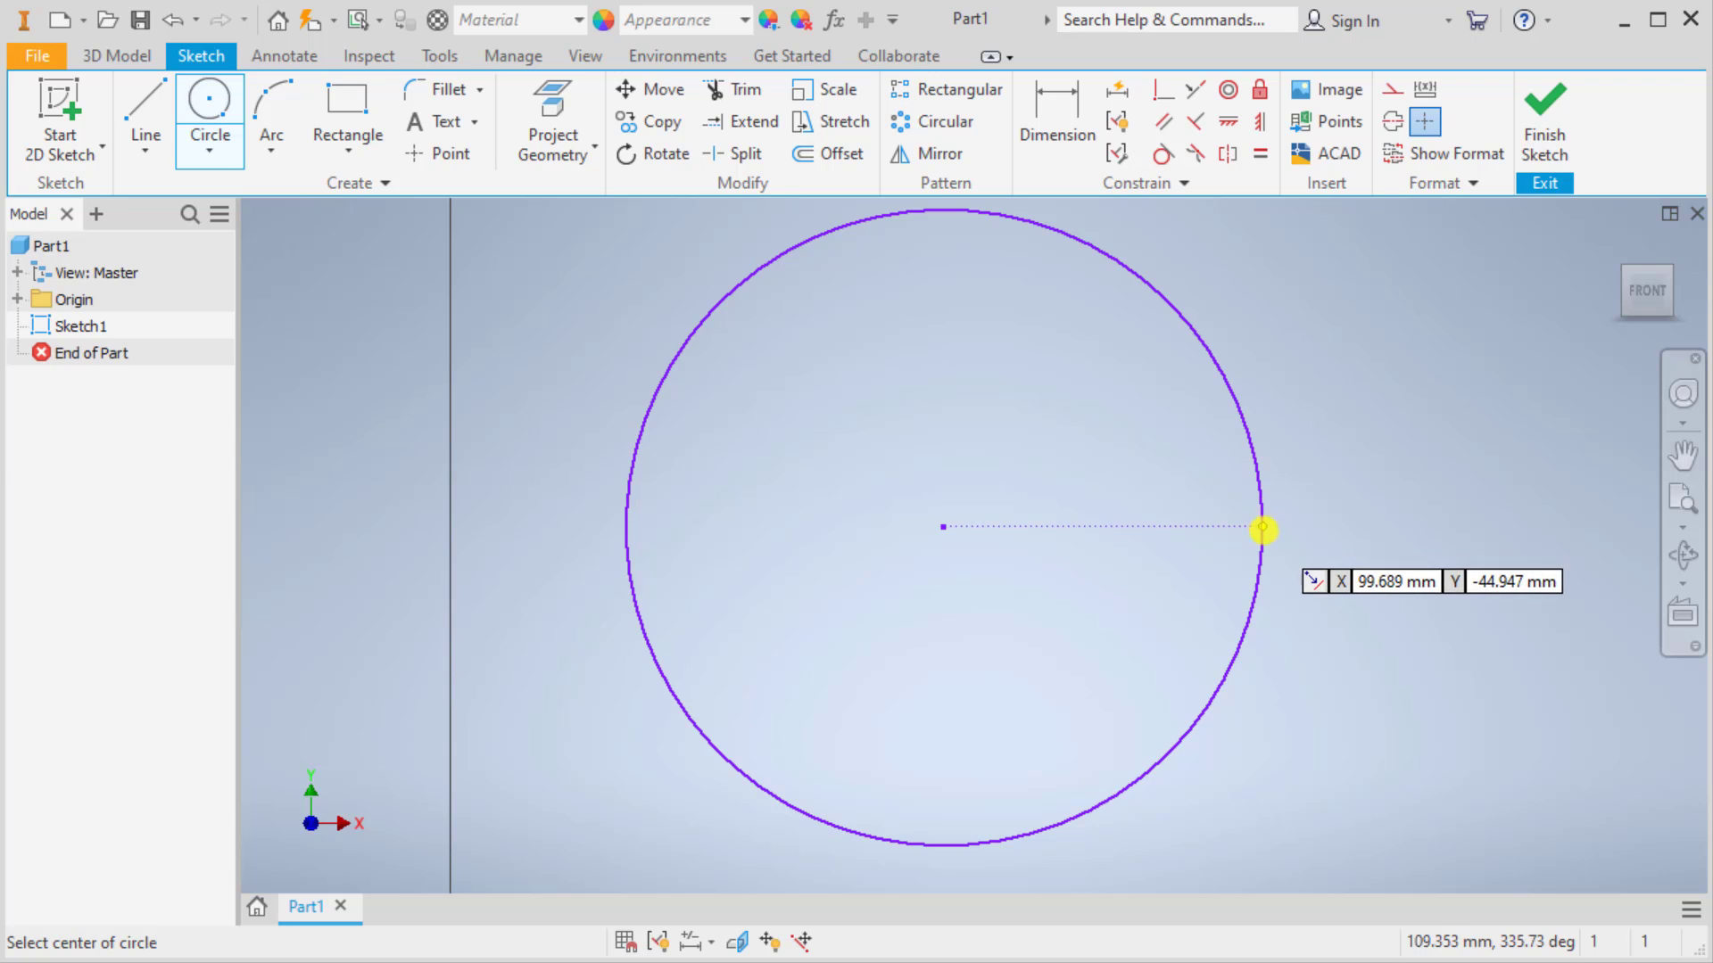
{"action": "left_click", "coordinate": [1261, 526]}
{"action": "left_click", "coordinate": [1308, 517]}
{"action": "key", "text": "Escape"}
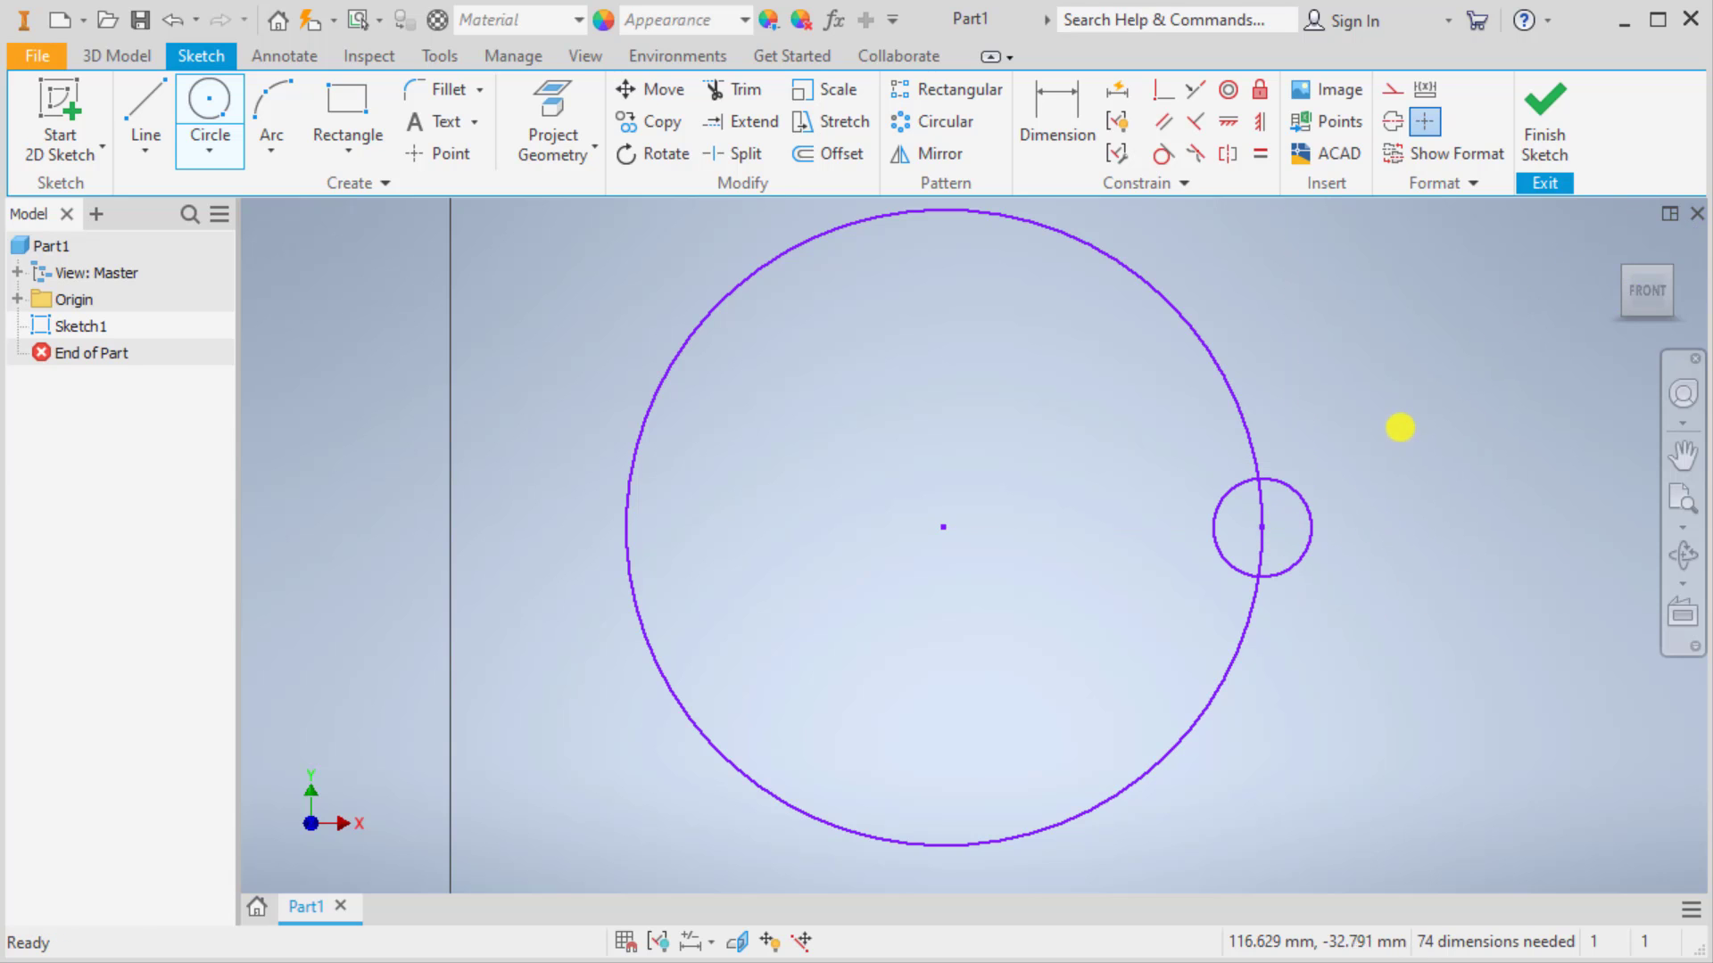
Step: Convert the large circle to construction geometry
{"action": "middle_click_drag", "start_coordinate": [1399, 428], "coordinate": [1148, 565]}
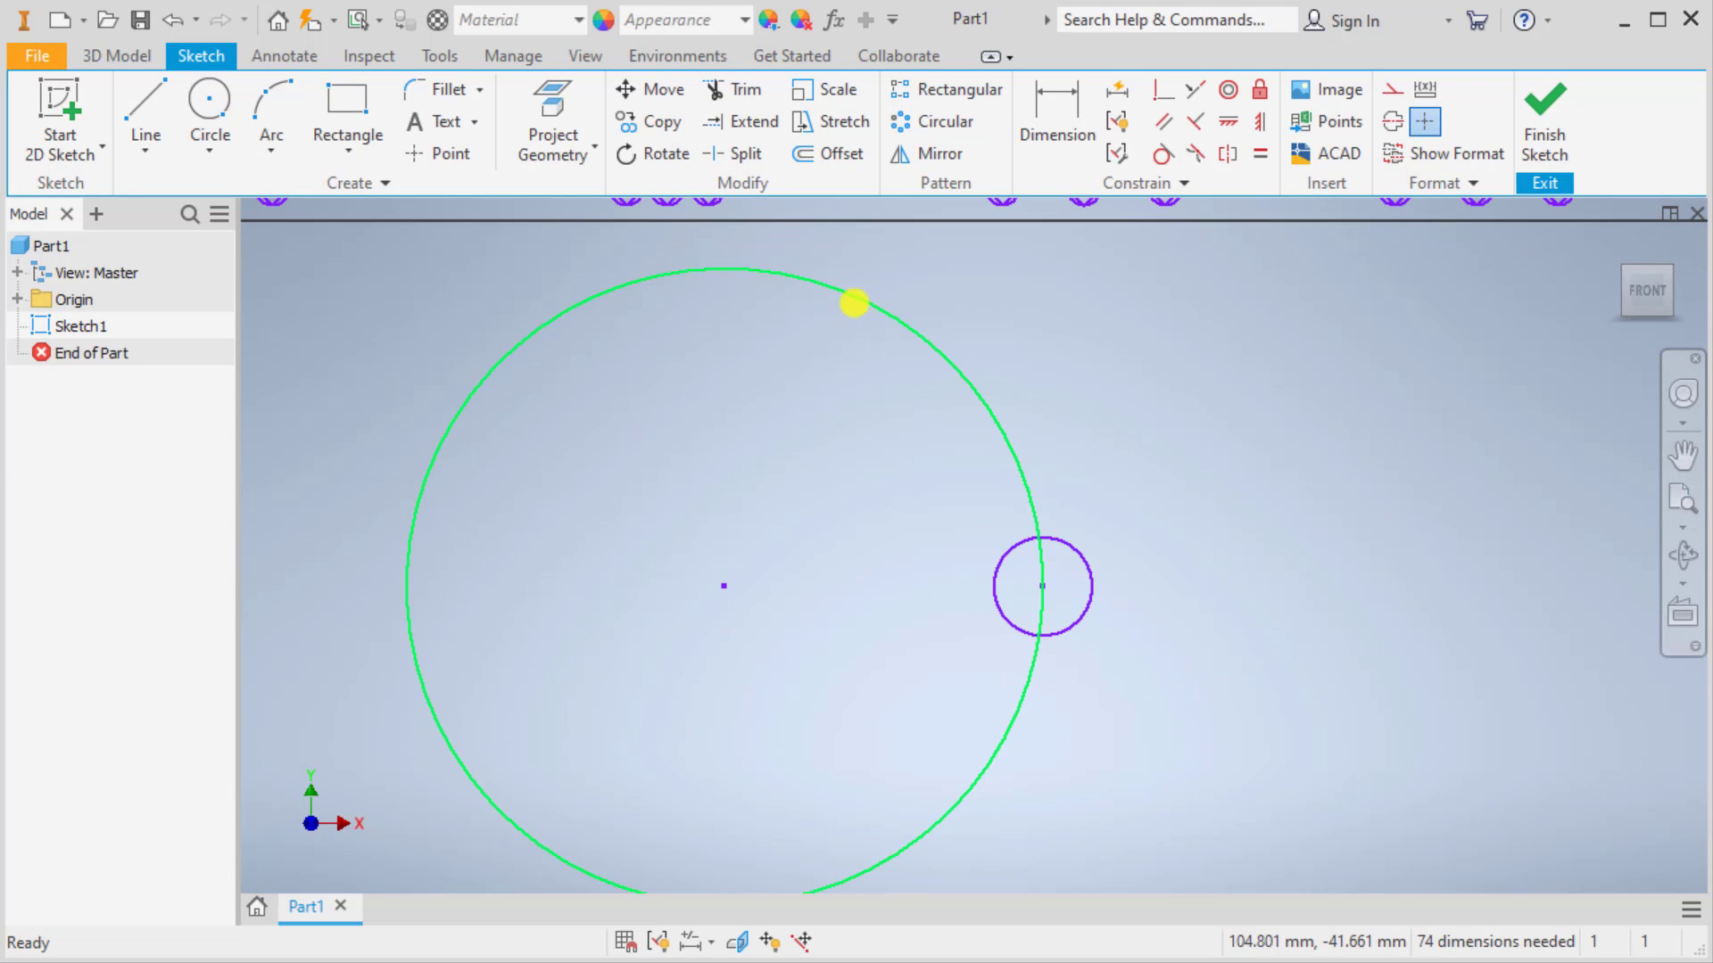
{"action": "right_click", "coordinate": [1001, 409]}
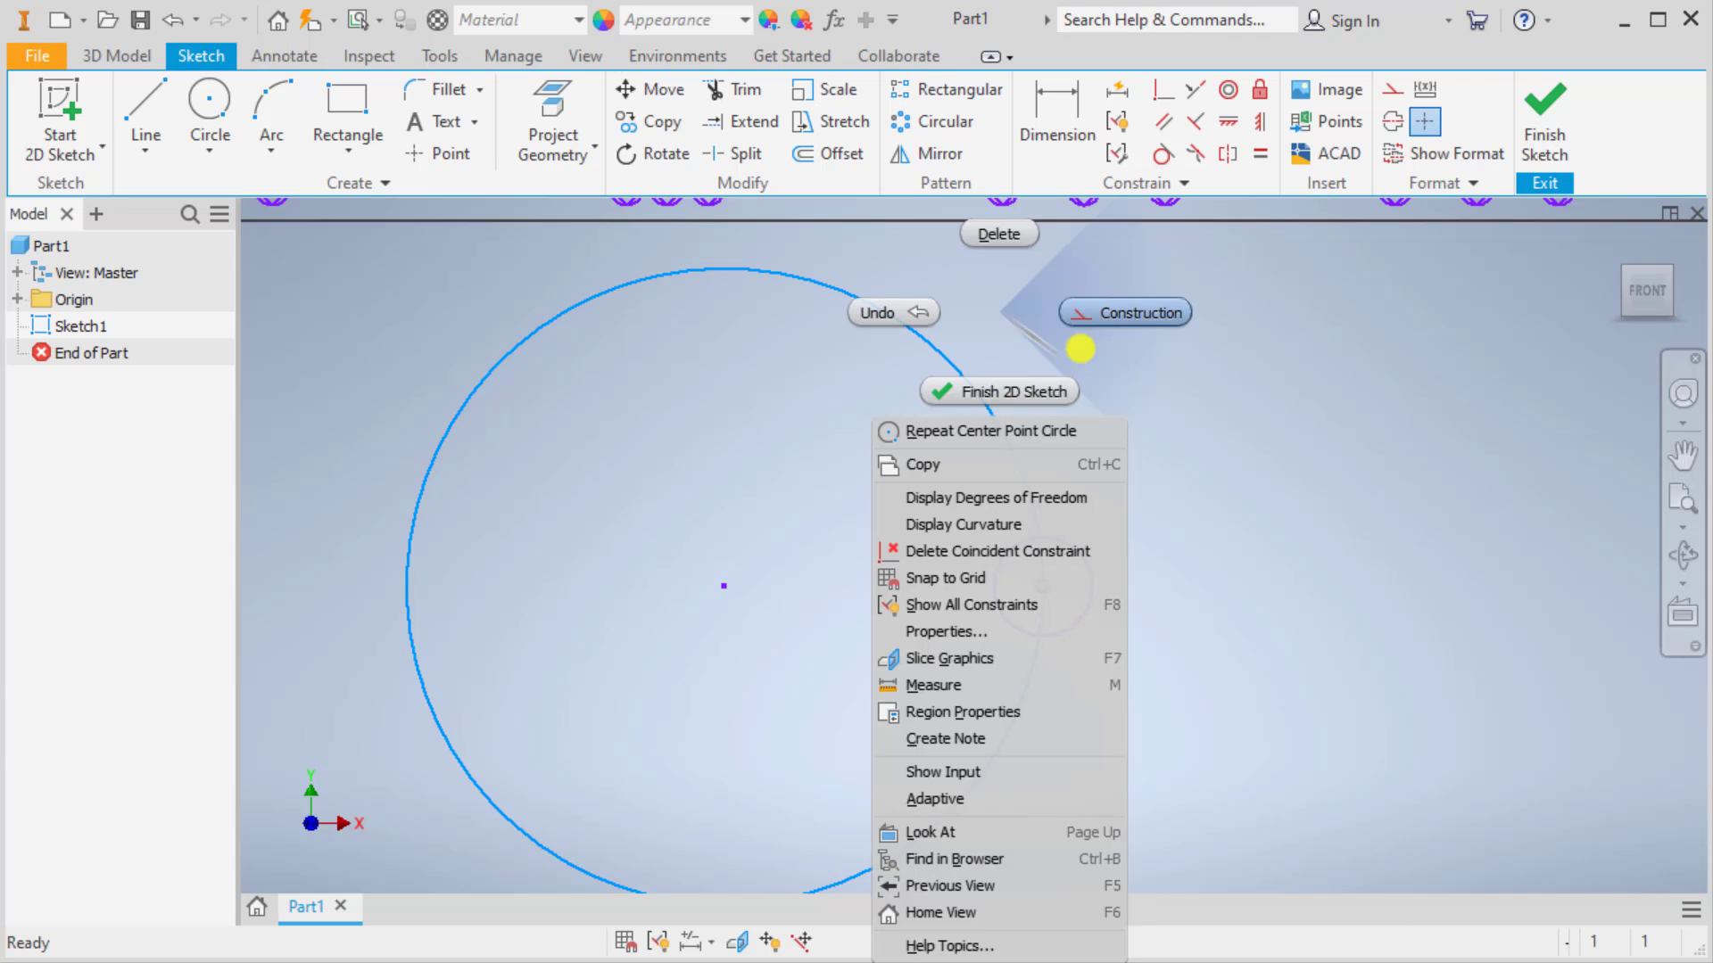
{"action": "left_click", "coordinate": [1143, 307]}
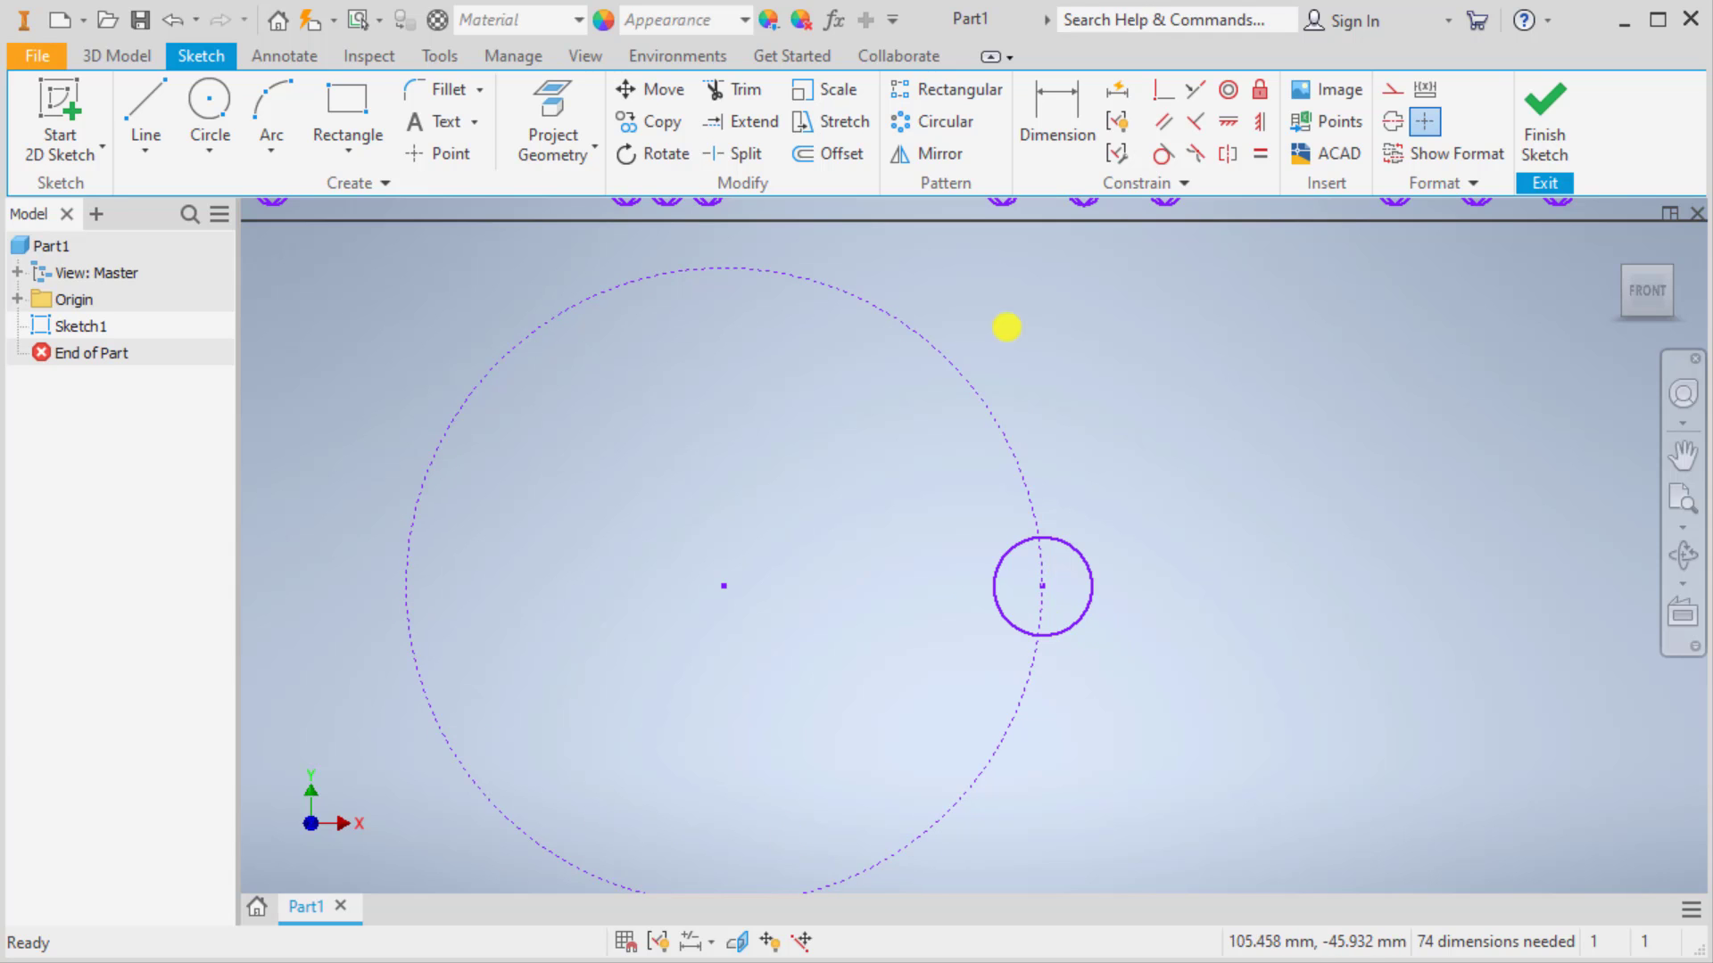
Step: Create a circular pattern of the small circle around the construction circle with 6 instances over 360 deg
{"action": "left_click", "coordinate": [938, 122]}
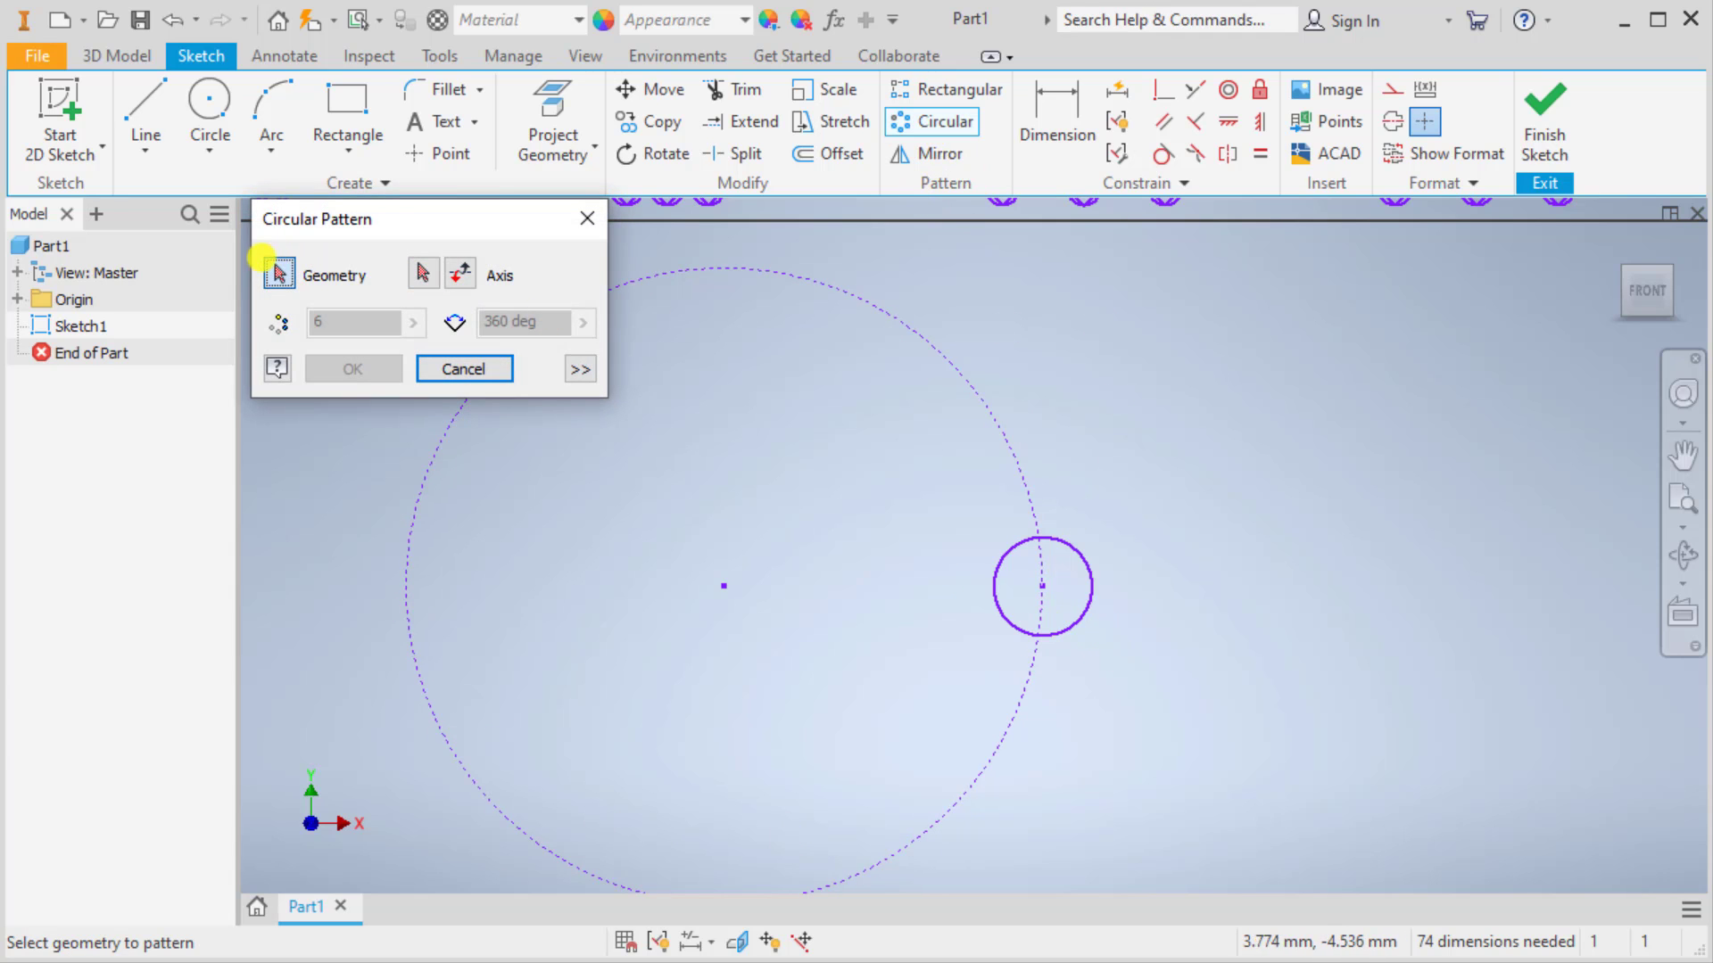
{"action": "left_click", "coordinate": [992, 585]}
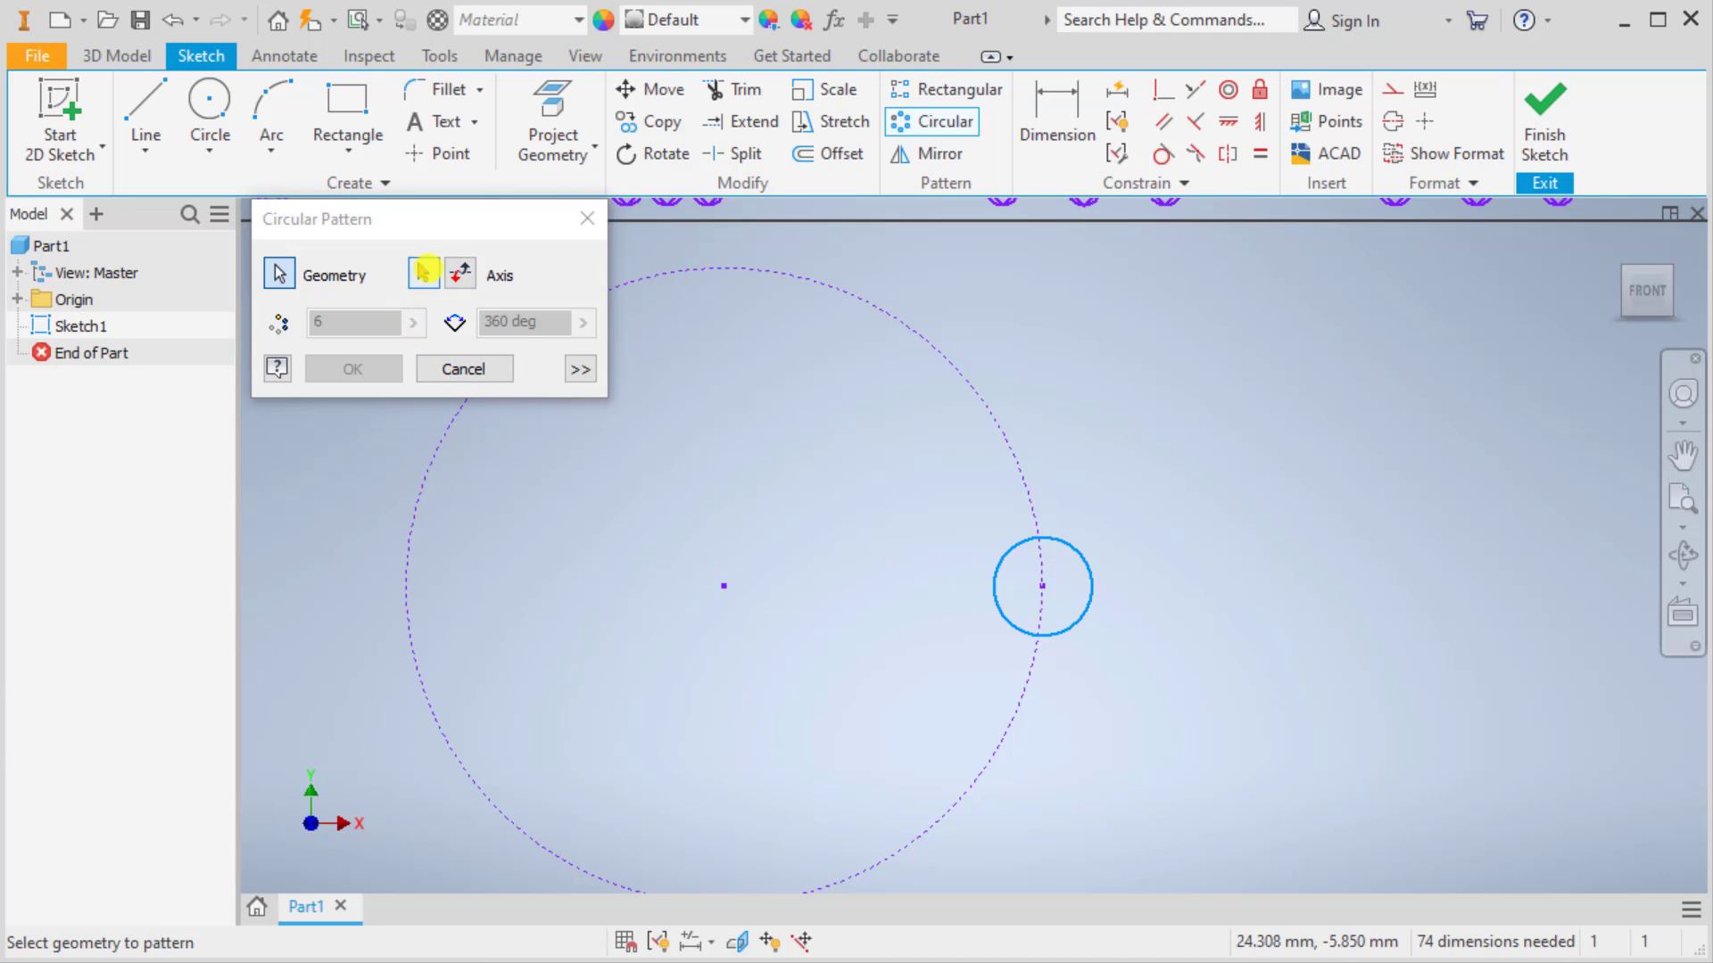
{"action": "left_click", "coordinate": [424, 272]}
{"action": "left_click", "coordinate": [919, 301]}
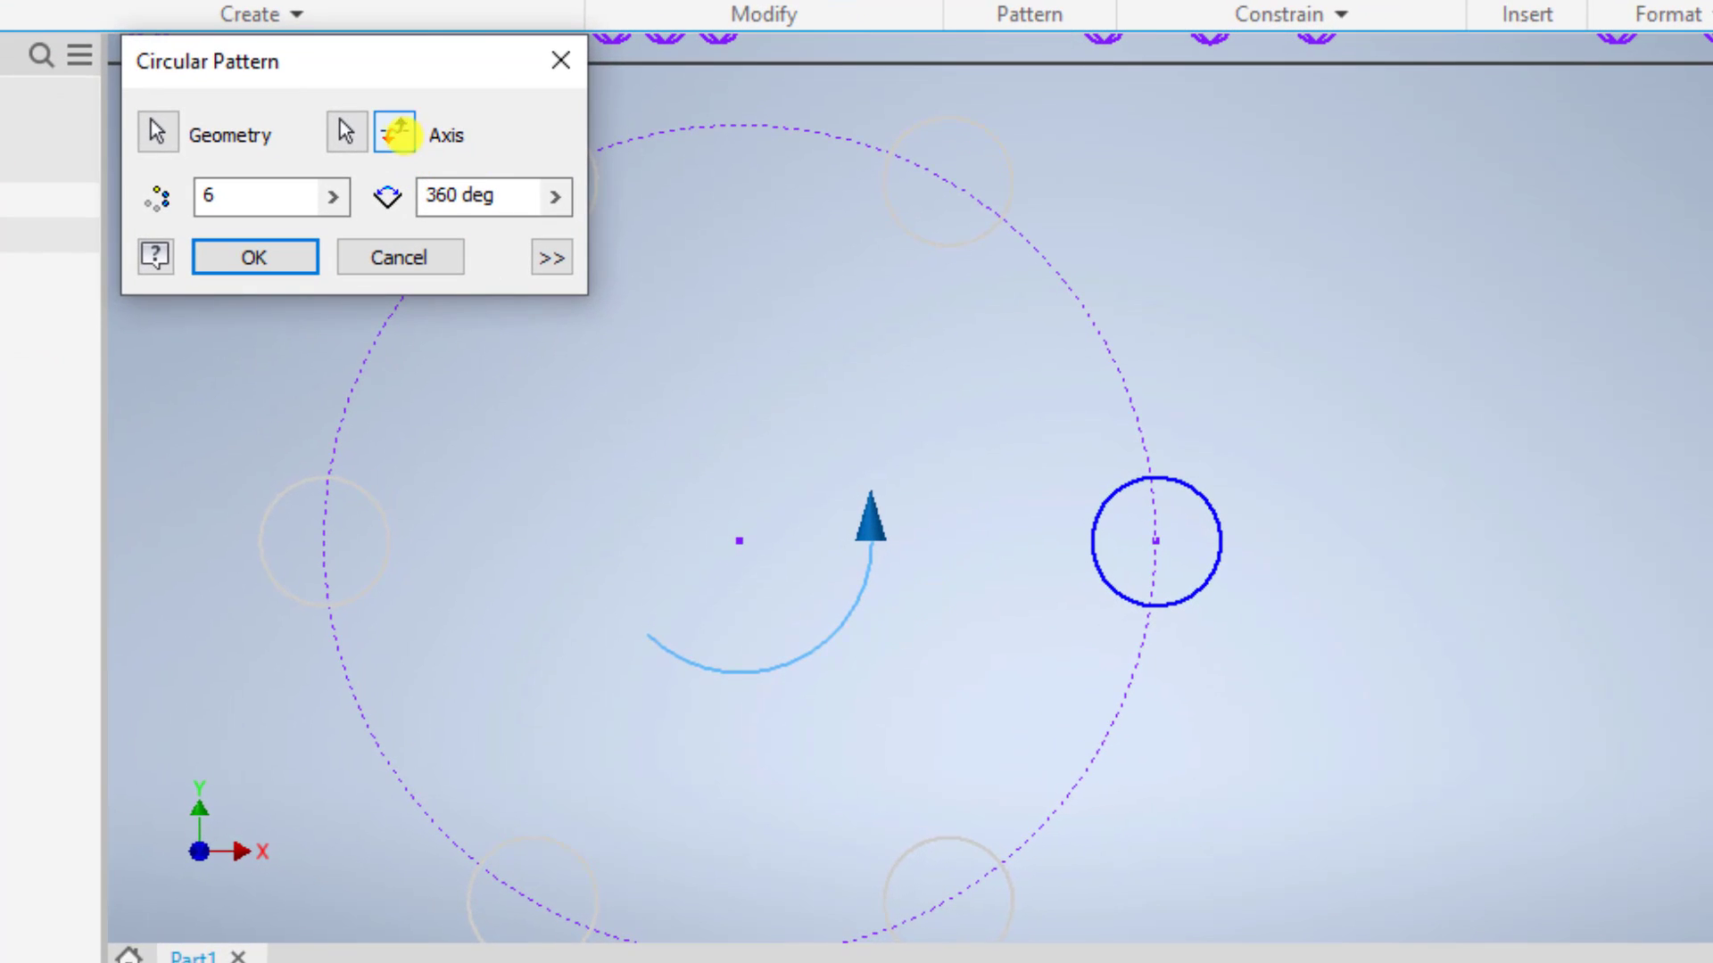
{"action": "left_click", "coordinate": [396, 134]}
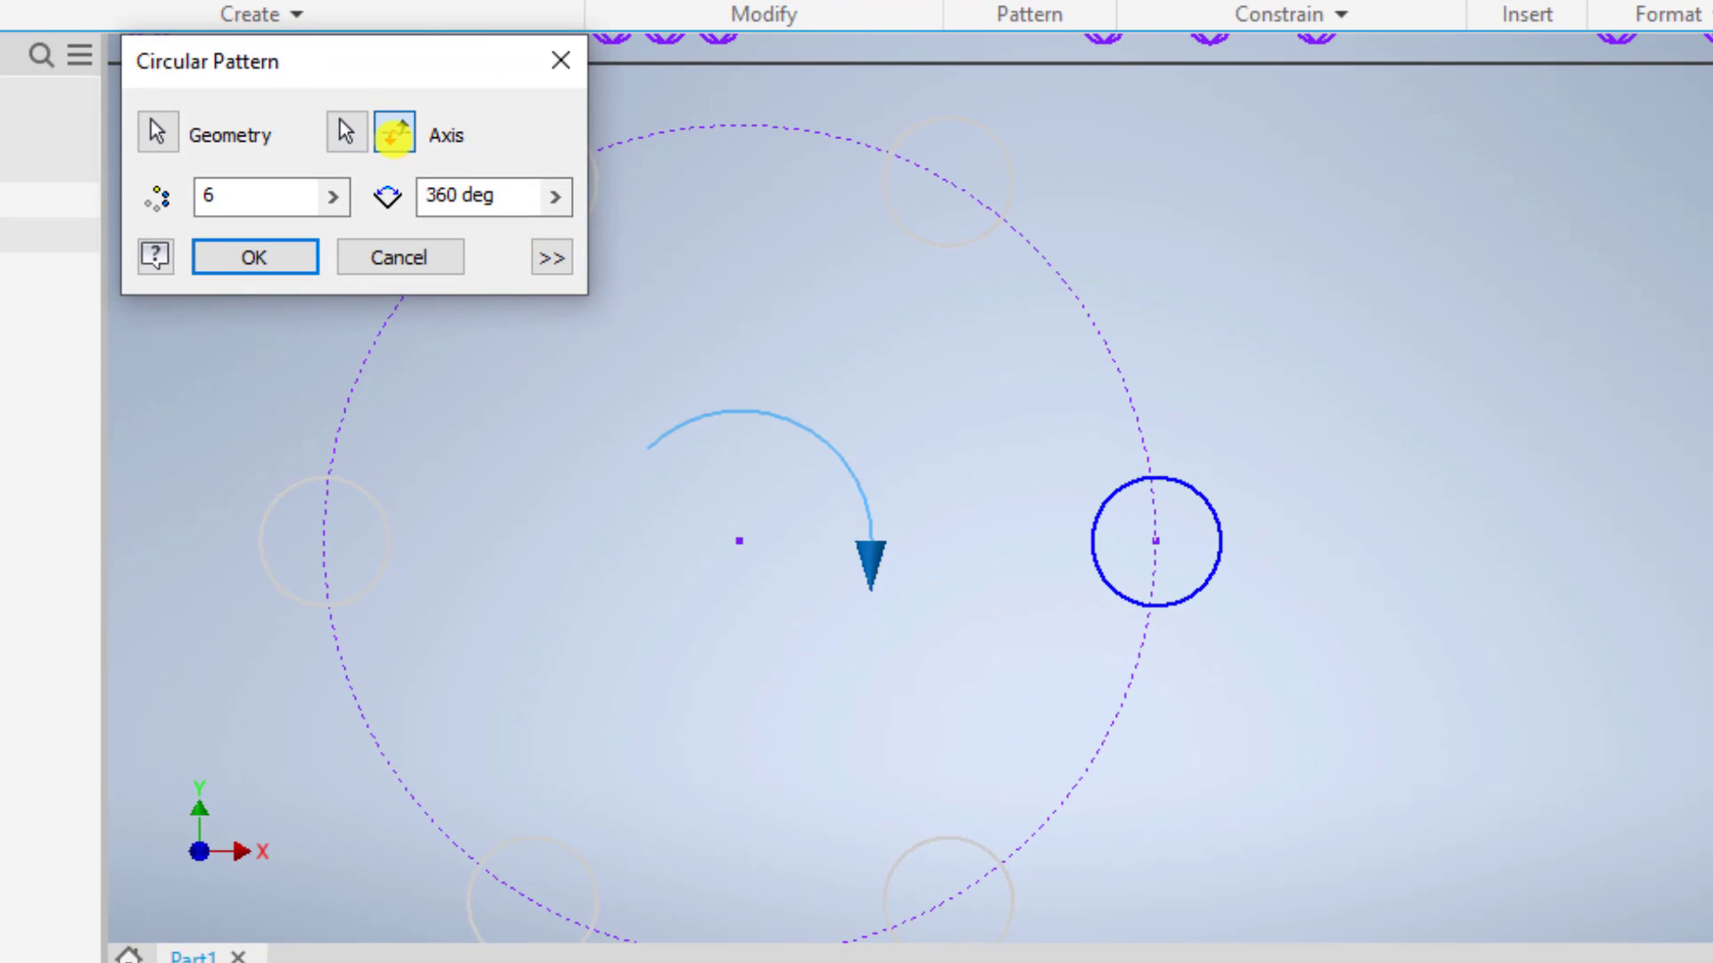
{"action": "left_click", "coordinate": [394, 132]}
{"action": "left_click", "coordinate": [303, 202]}
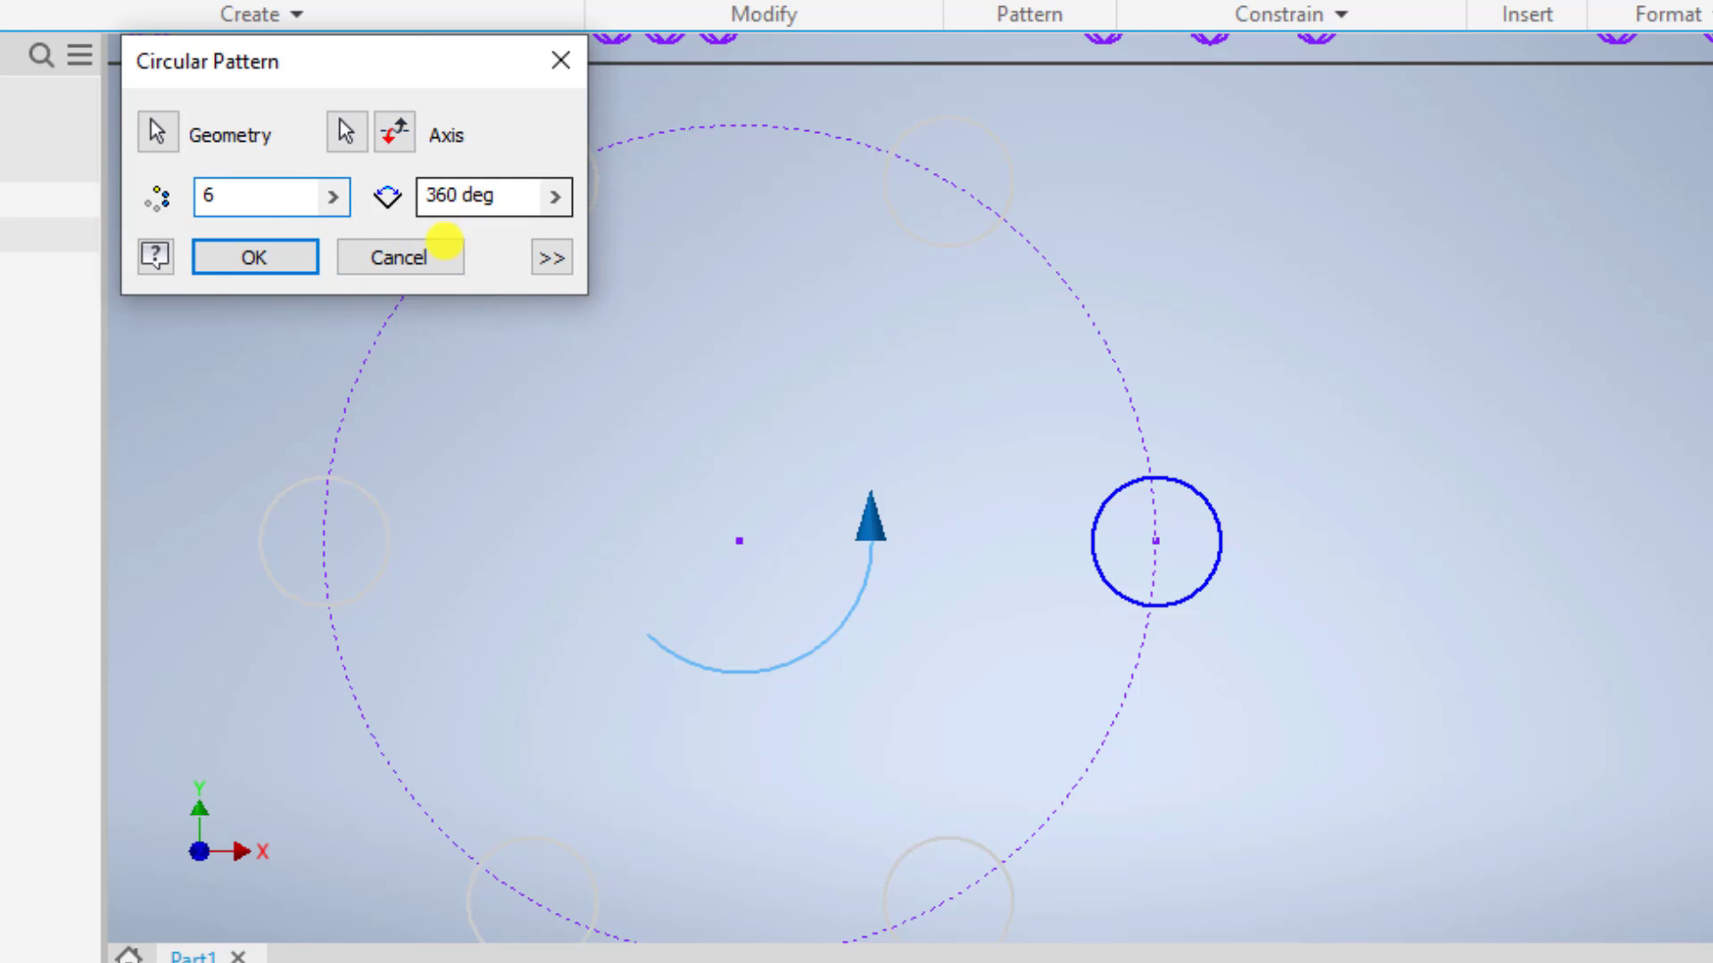
{"action": "left_click", "coordinate": [254, 256]}
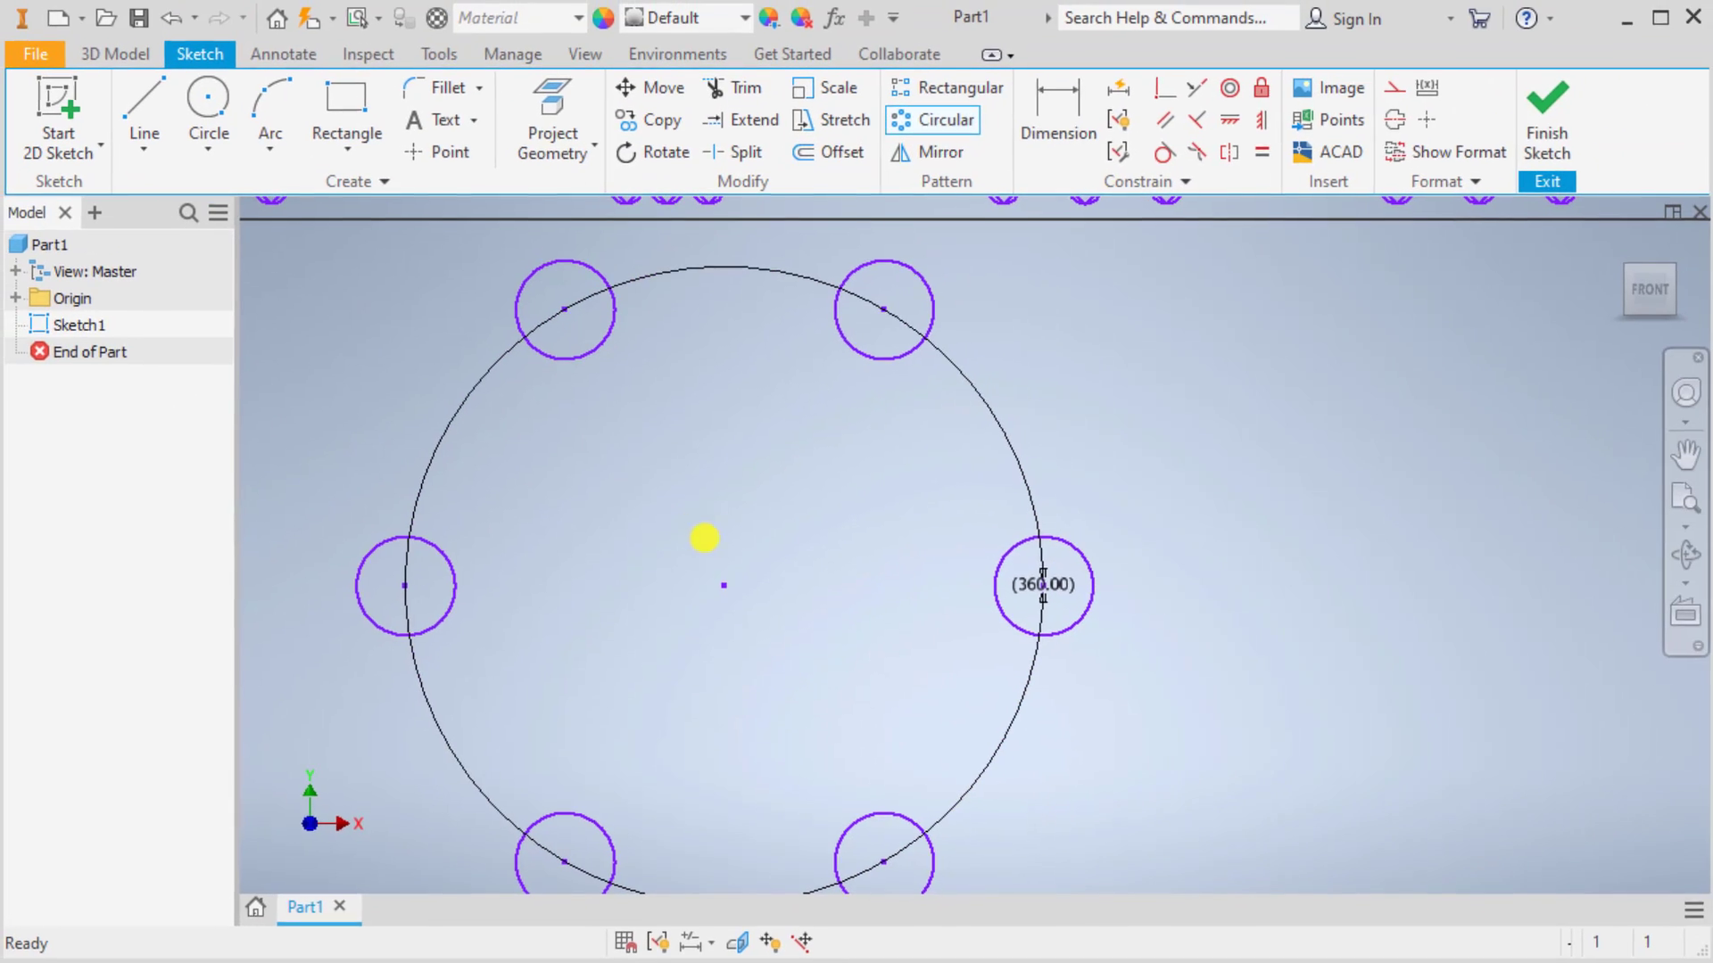
{"action": "scroll", "coordinate": [892, 394], "scroll_direction": "down", "scroll_amount": 3}
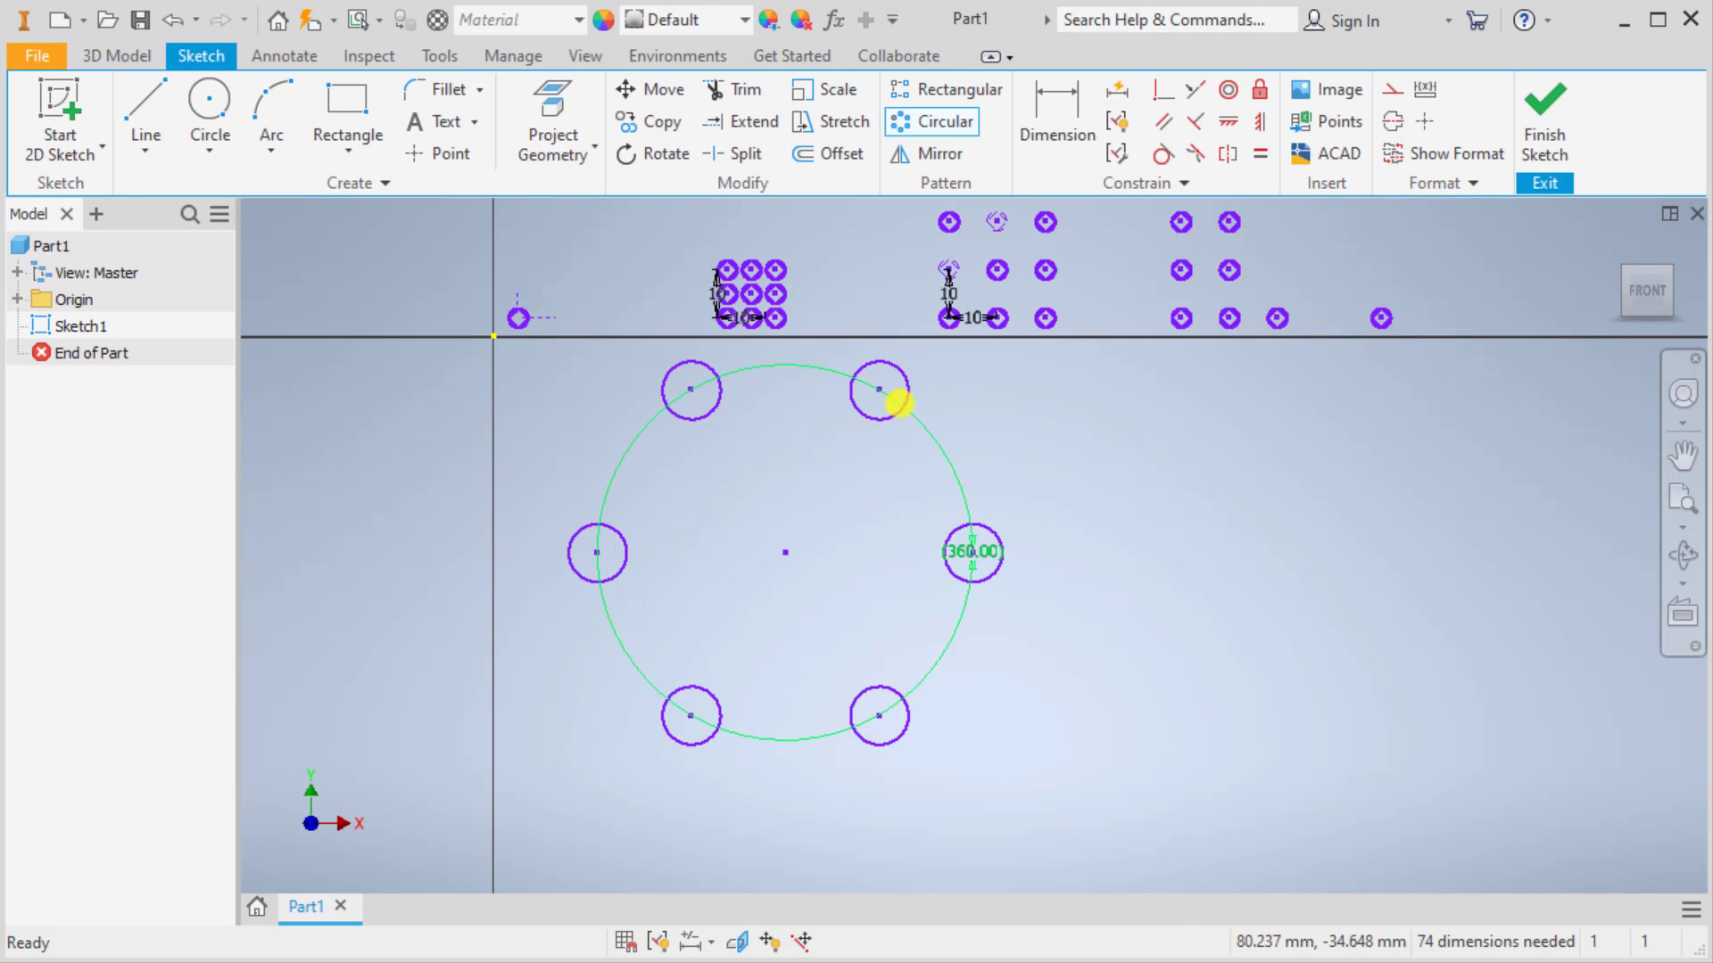
Step: Edit the circular pattern of small circles and set its angle to 180 deg
{"action": "scroll", "coordinate": [879, 440], "scroll_direction": "up", "scroll_amount": 4}
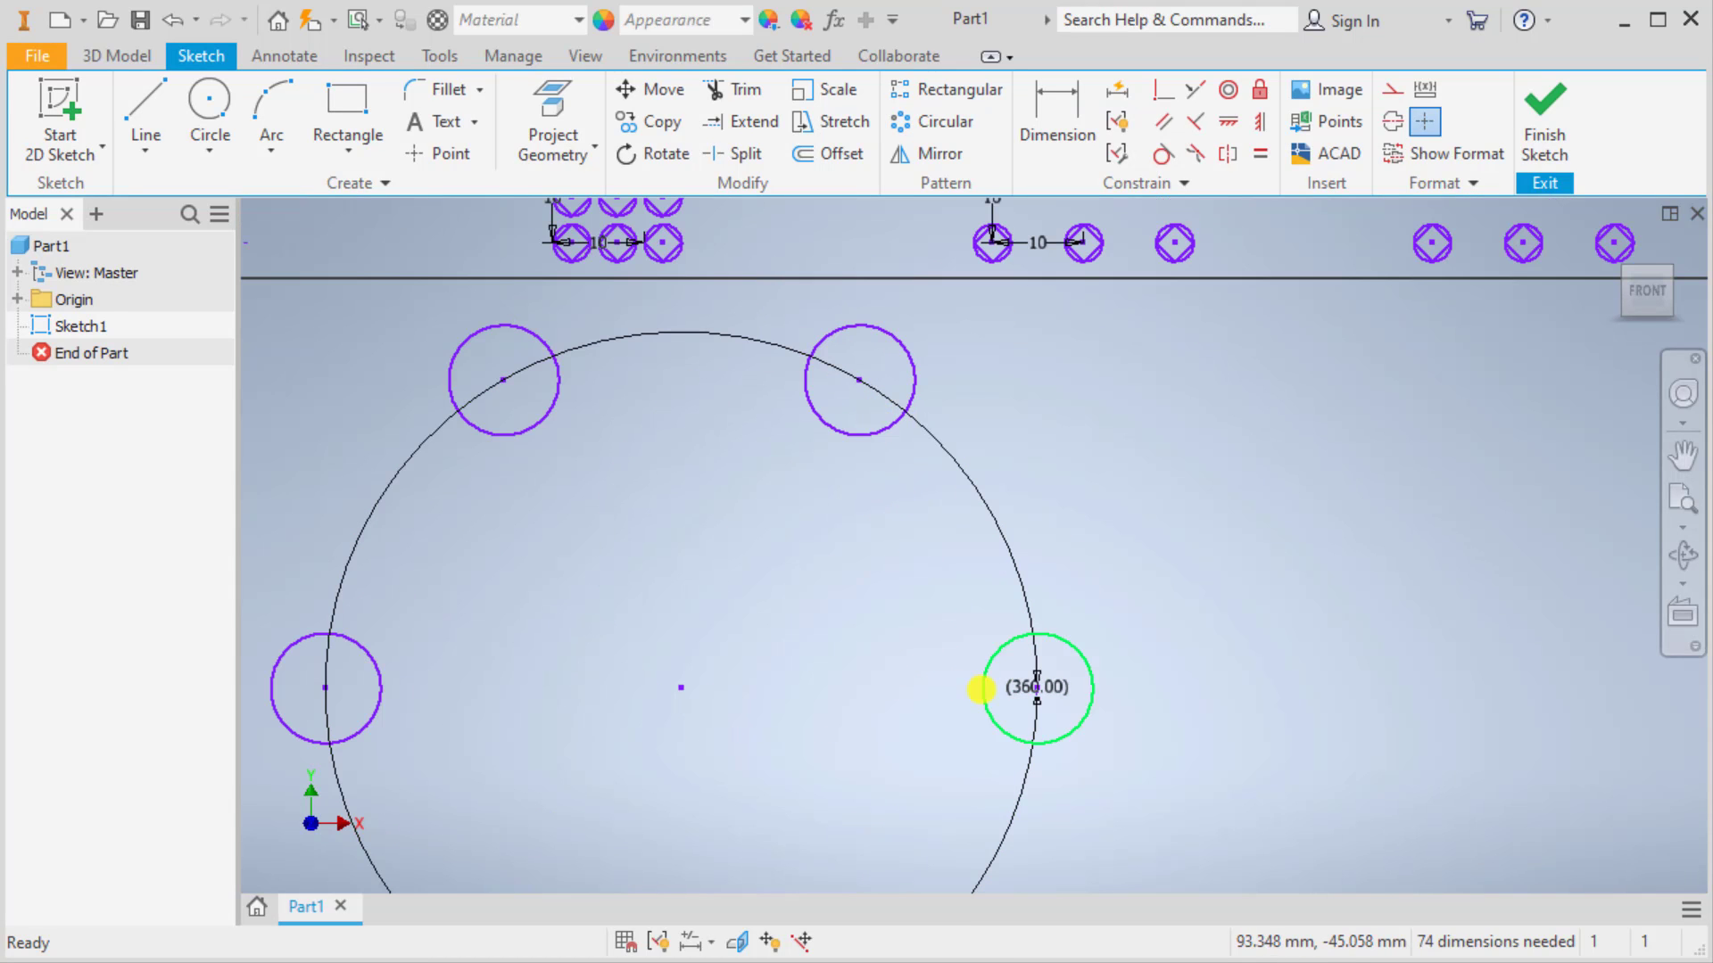
{"action": "right_click", "coordinate": [986, 689]}
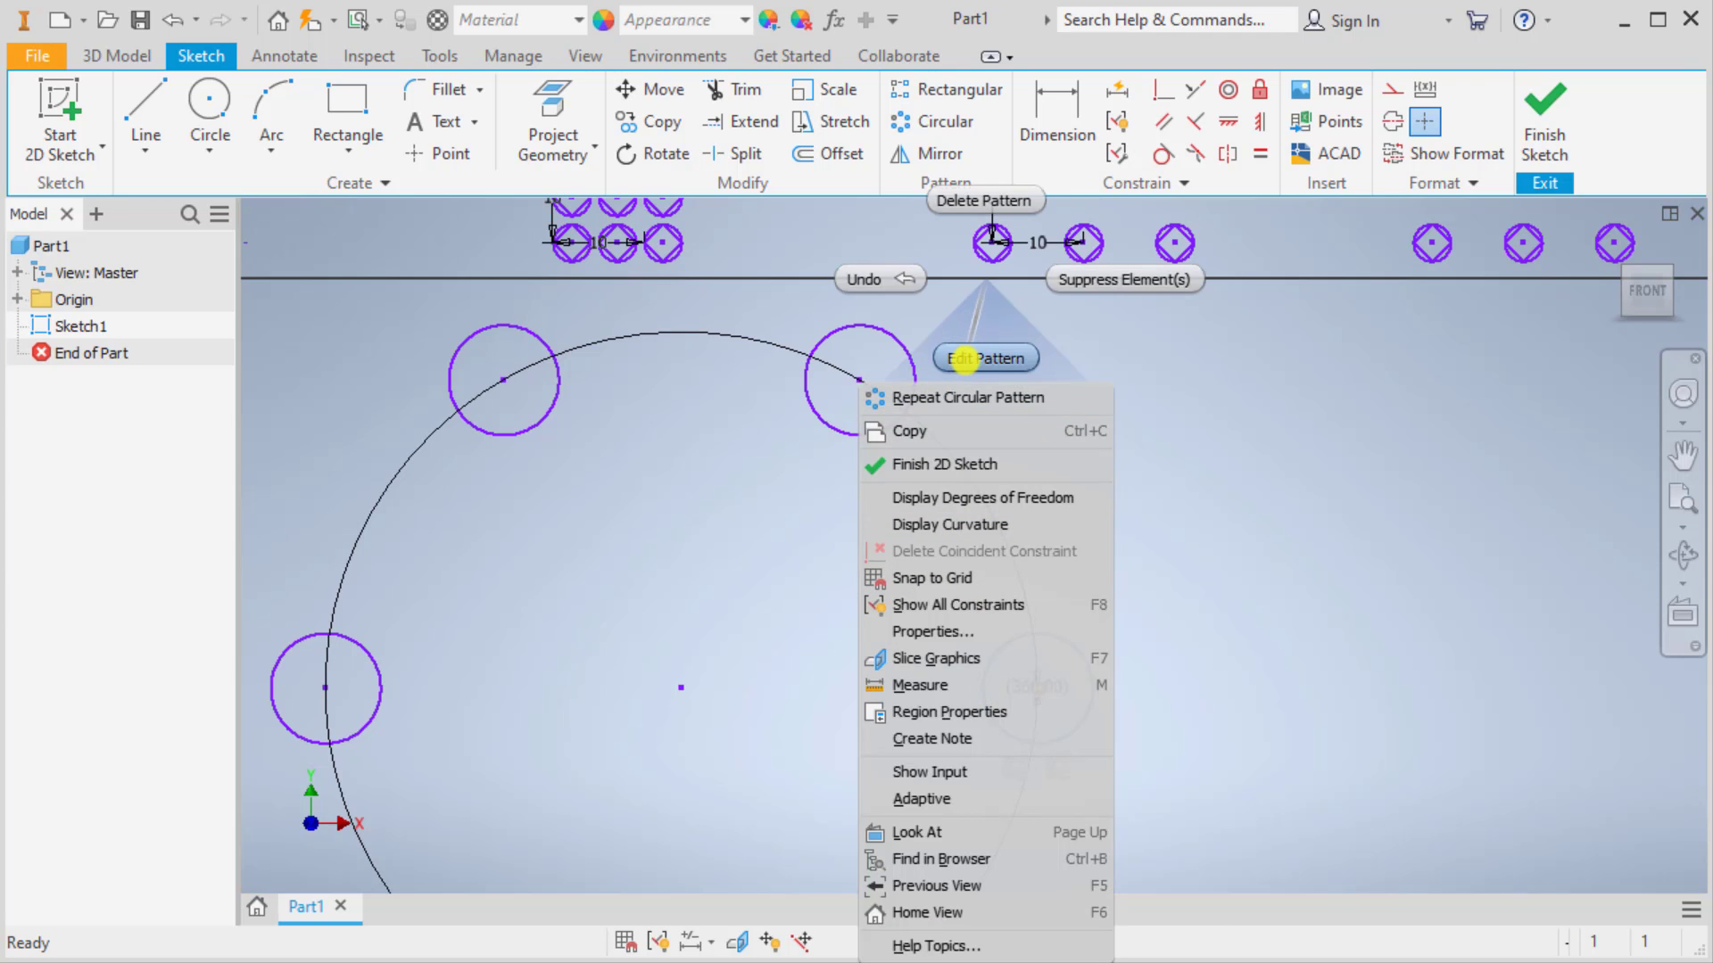
{"action": "left_click", "coordinate": [987, 356]}
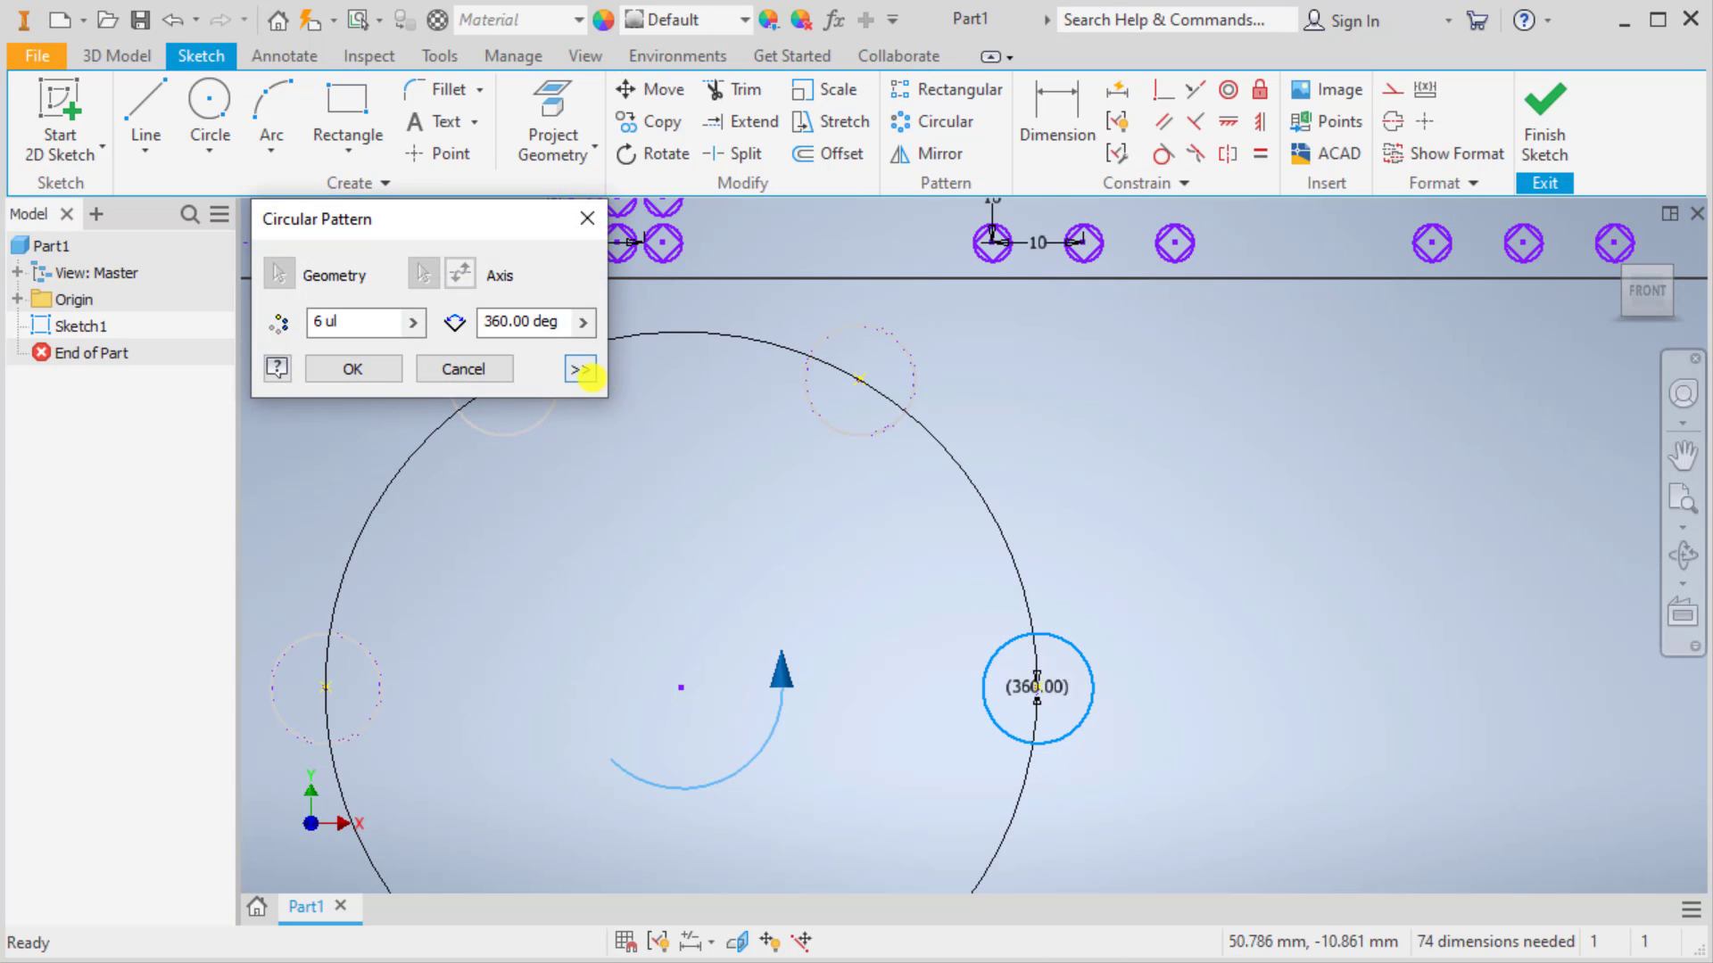
{"action": "left_click", "coordinate": [577, 366]}
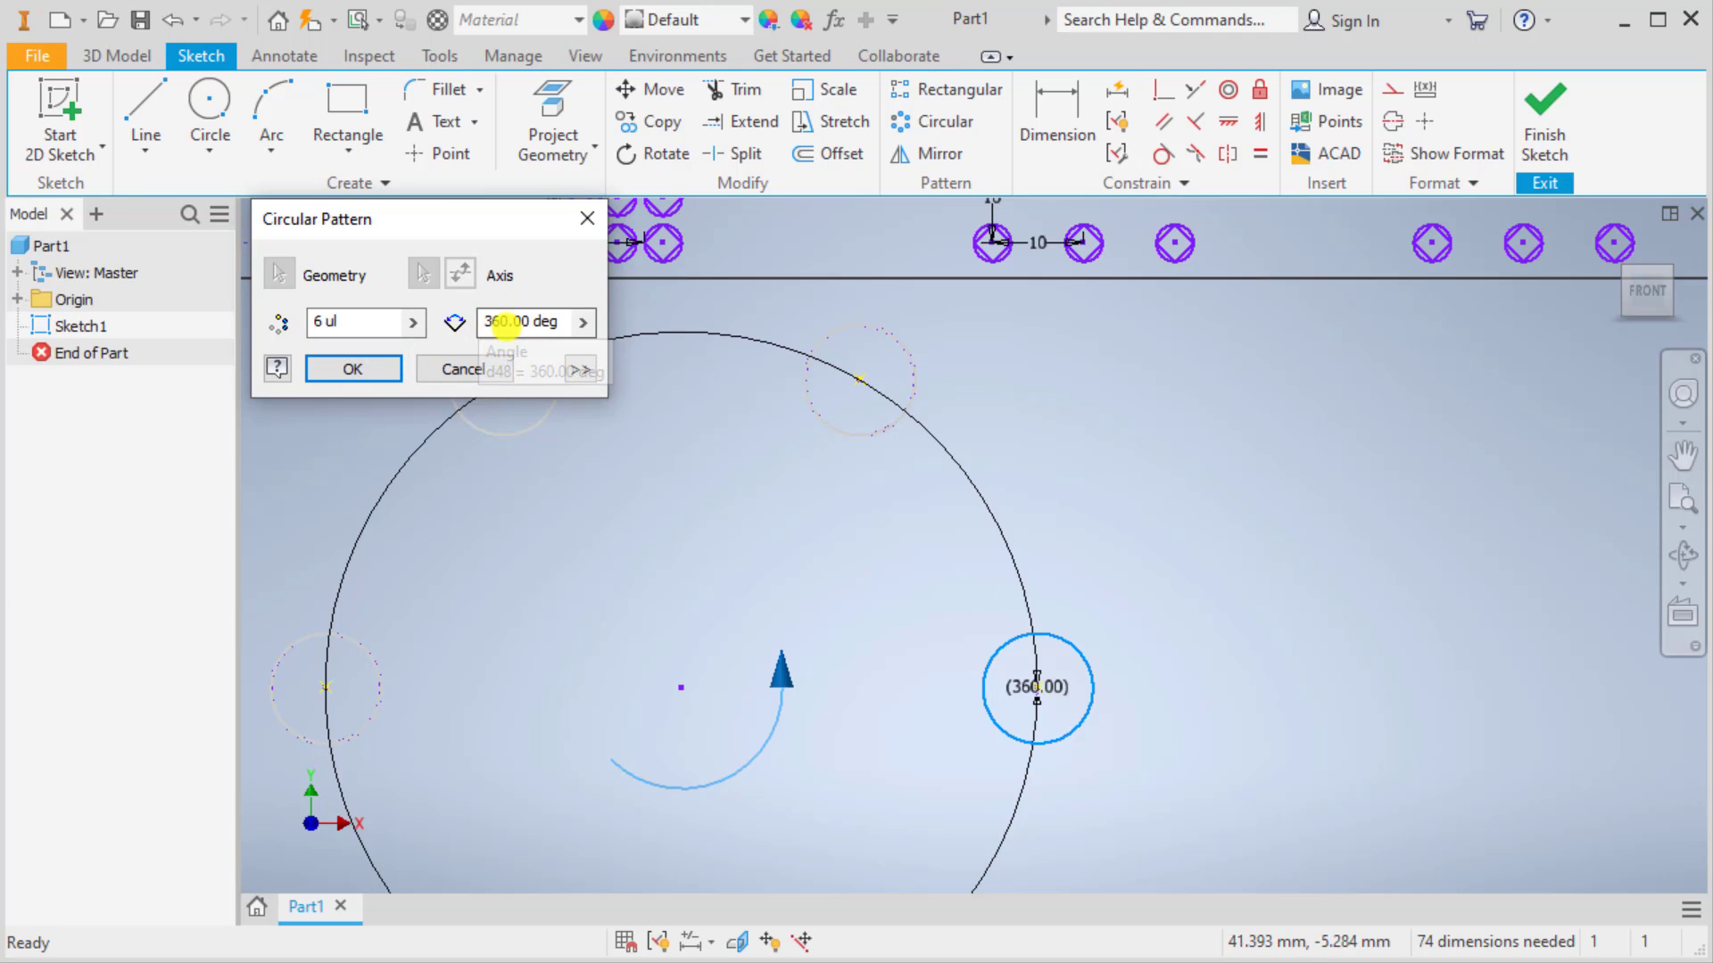
{"action": "double_click", "coordinate": [493, 322]}
{"action": "type", "text": "180"}
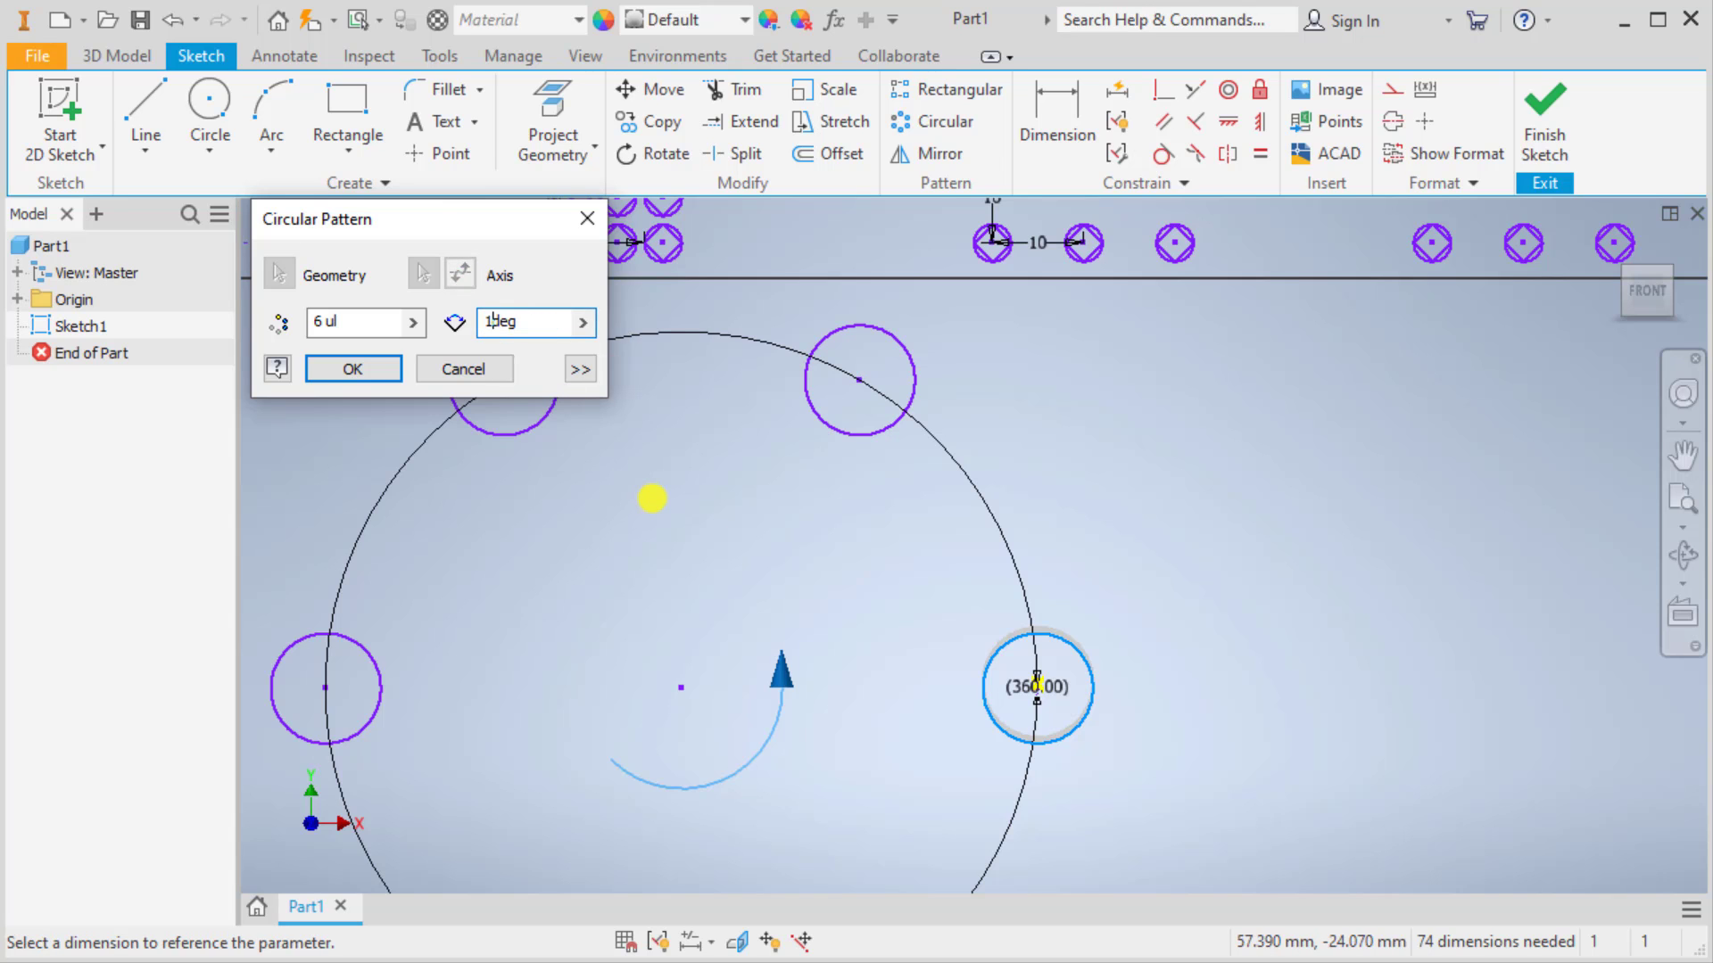
{"action": "left_click", "coordinate": [354, 369]}
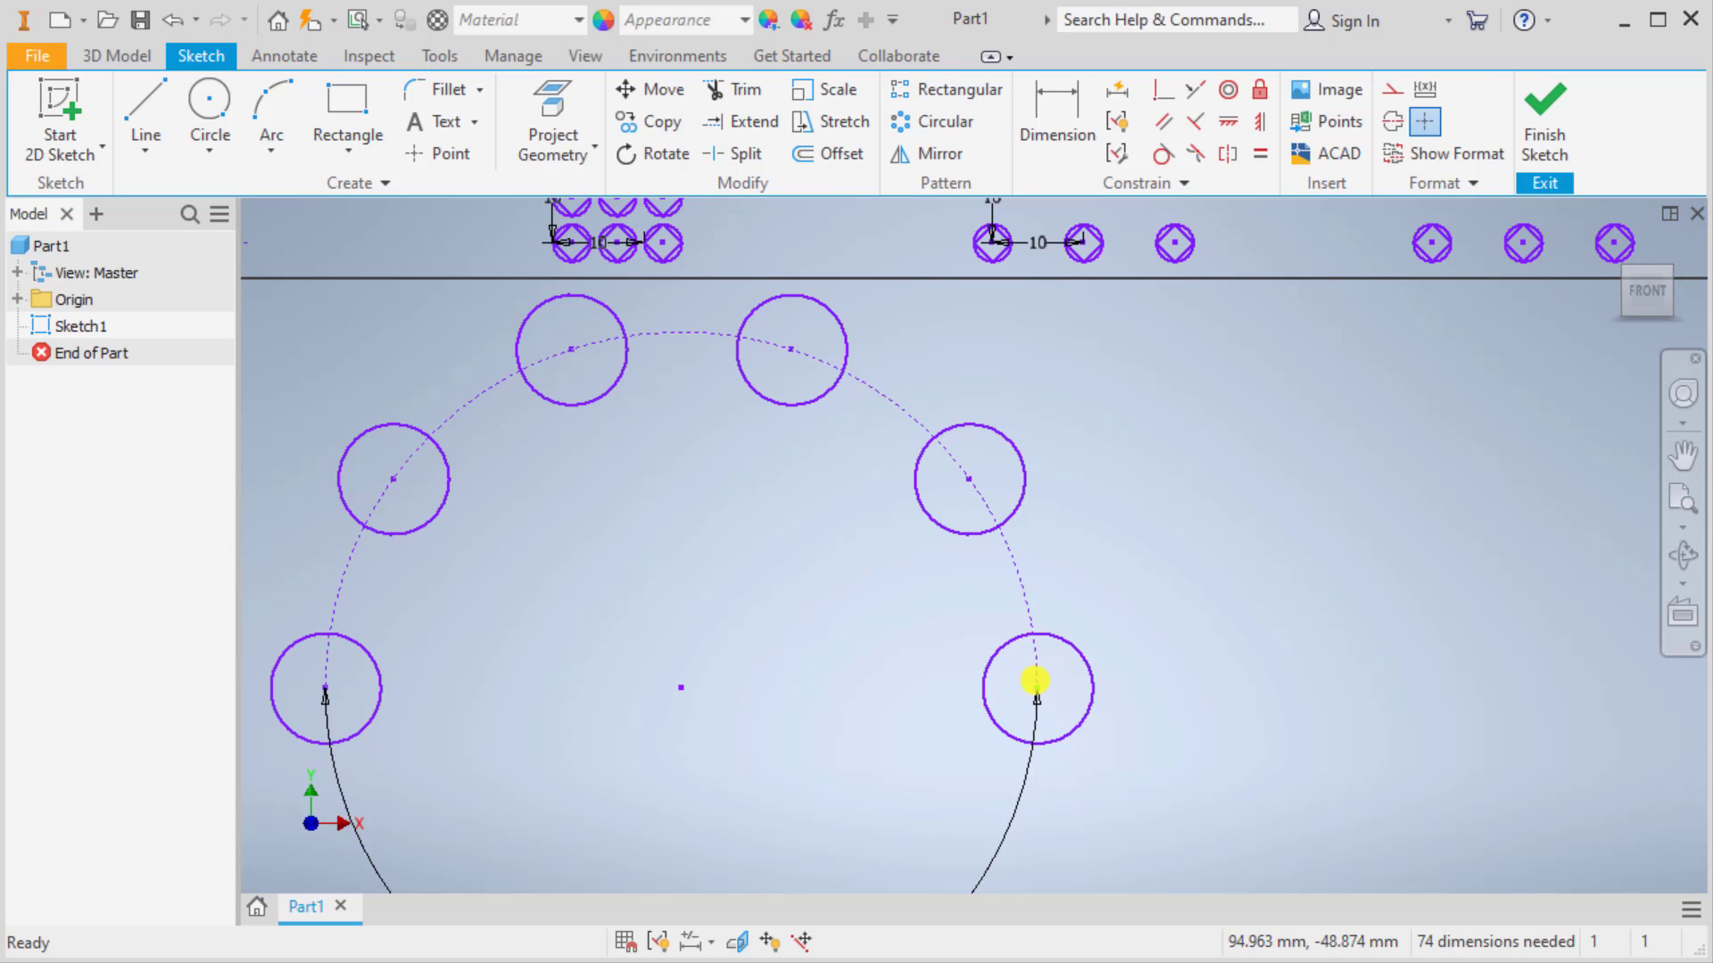
Step: Edit the circular pattern to turn off Fitted and set the angle between instances to 30 deg
{"action": "left_click", "coordinate": [1063, 641]}
{"action": "right_click", "coordinate": [1062, 643]}
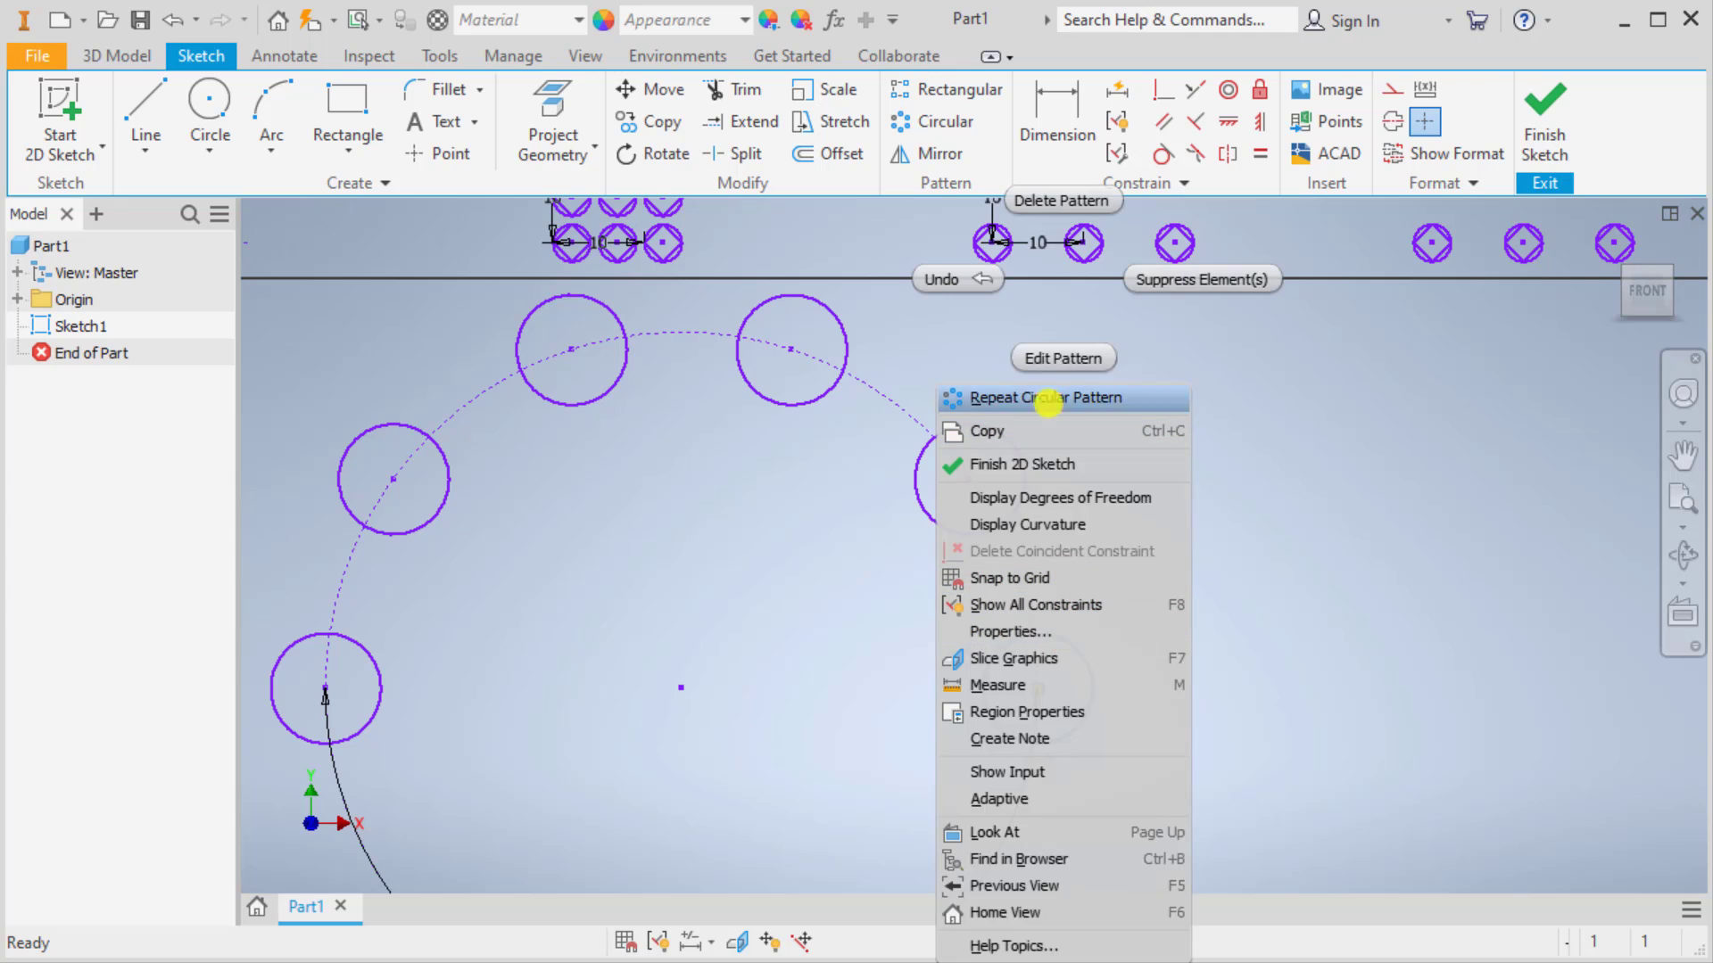
{"action": "left_click", "coordinate": [1044, 352]}
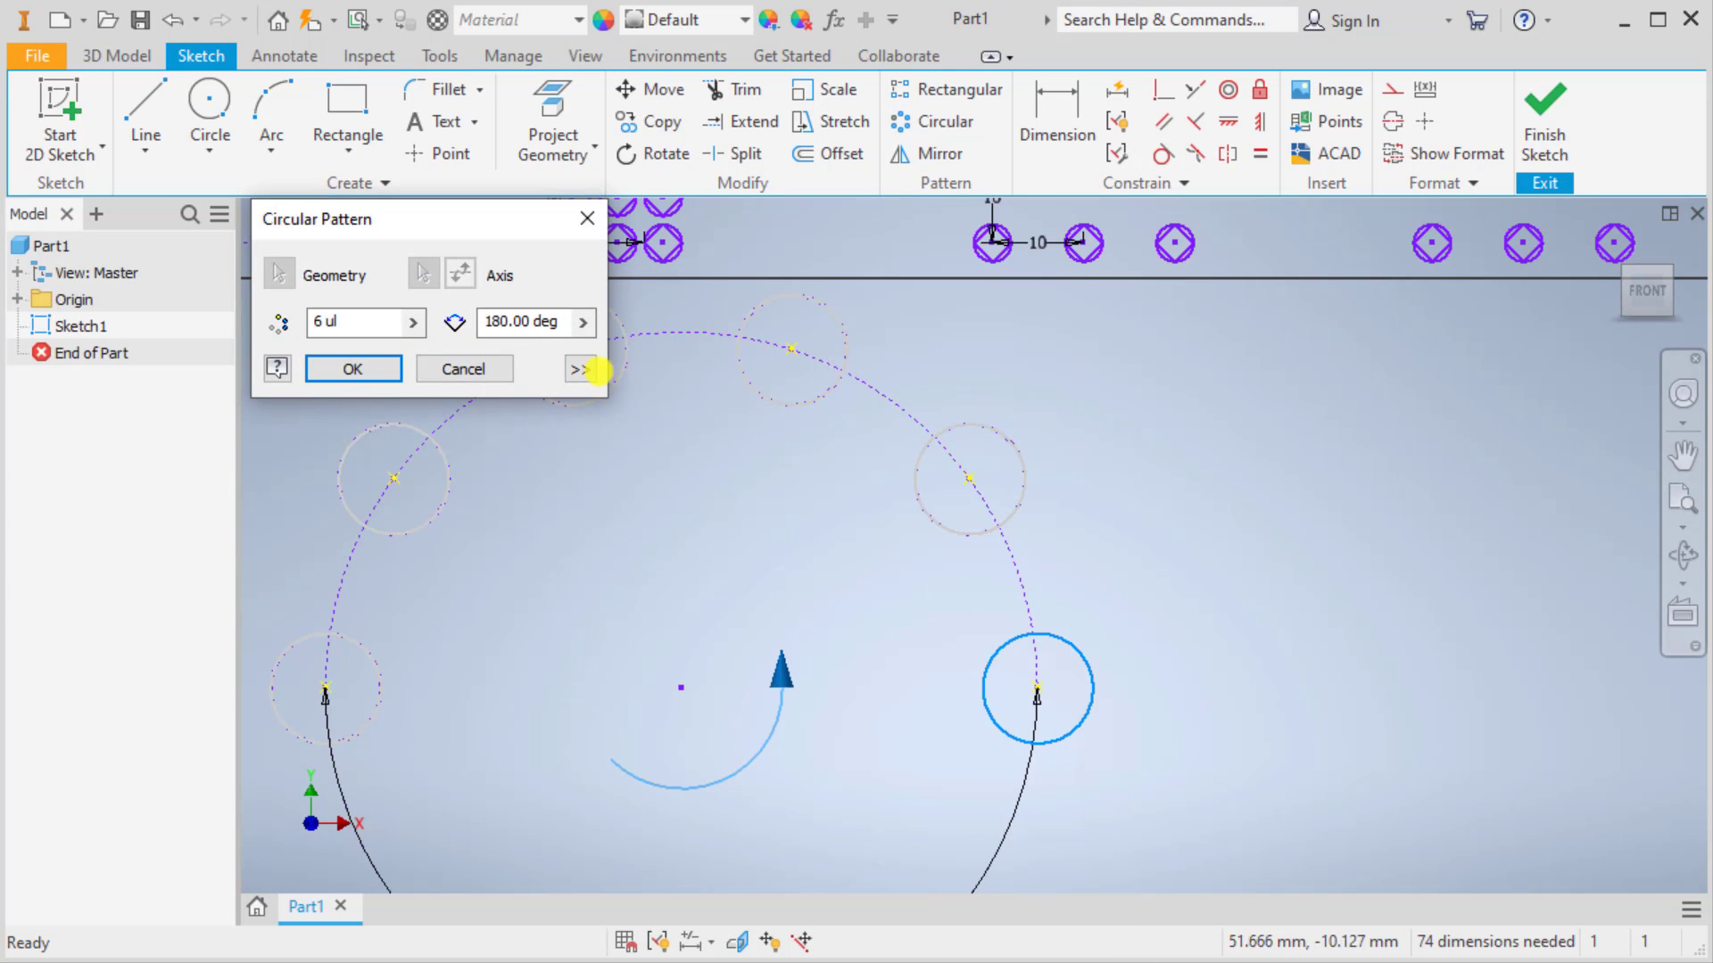
{"action": "left_click", "coordinate": [580, 370]}
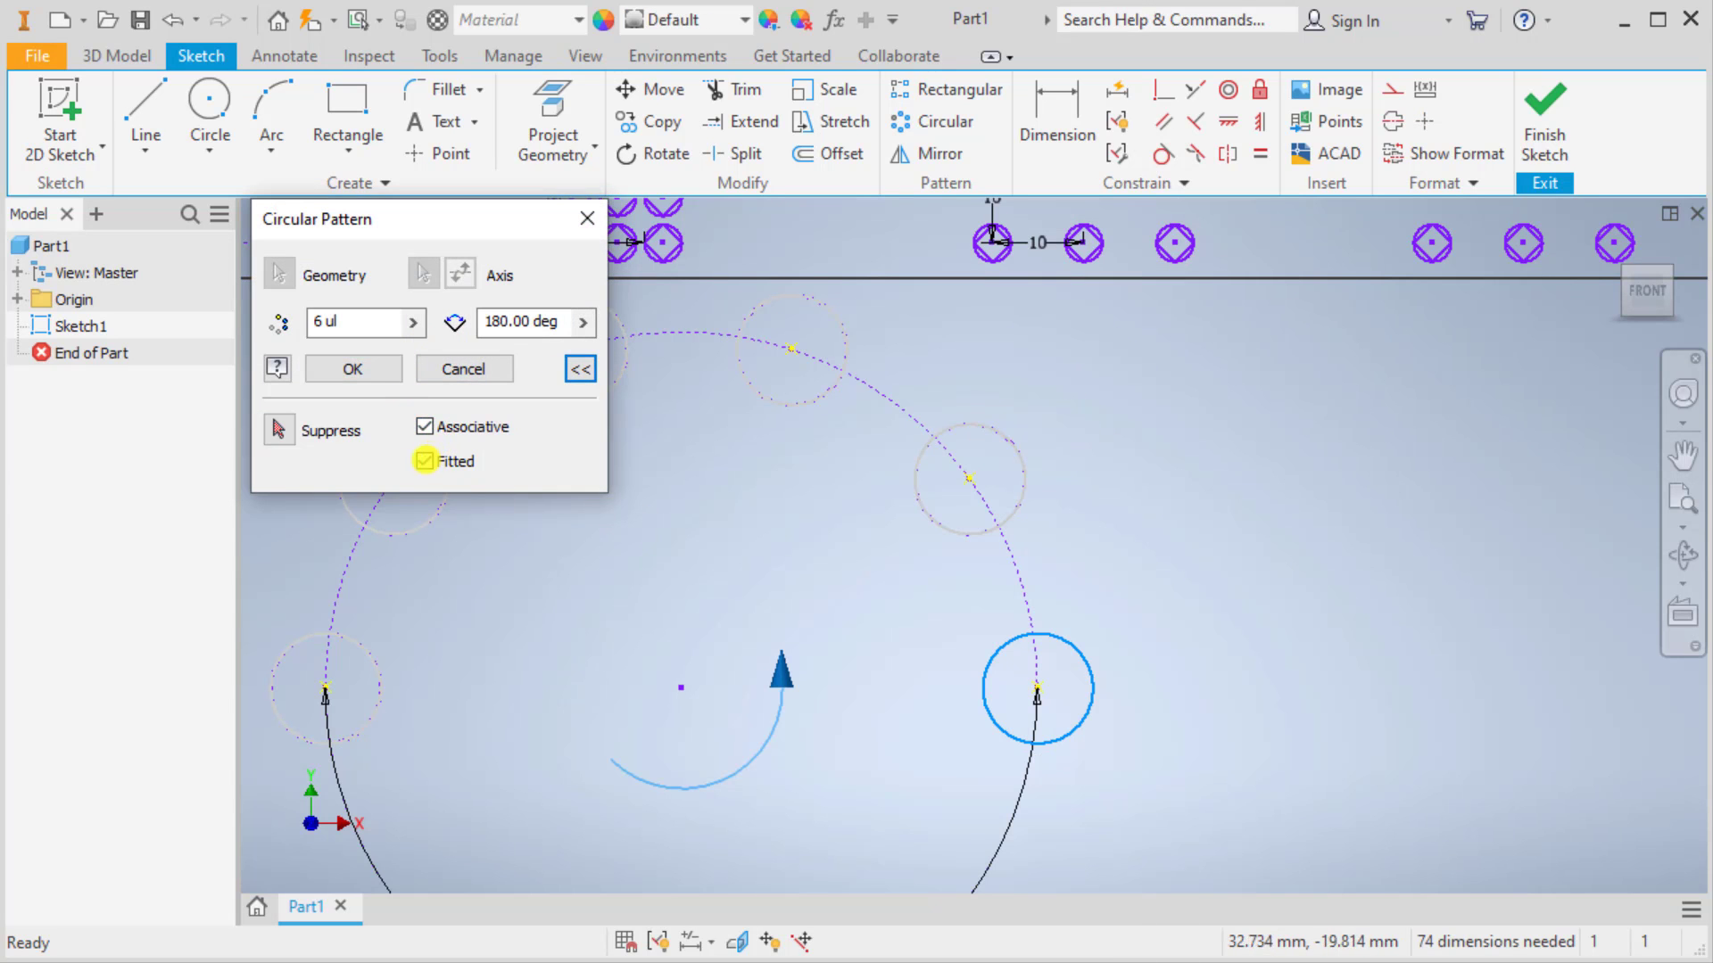
{"action": "left_click_drag", "start_coordinate": [425, 230], "coordinate": [1430, 147]}
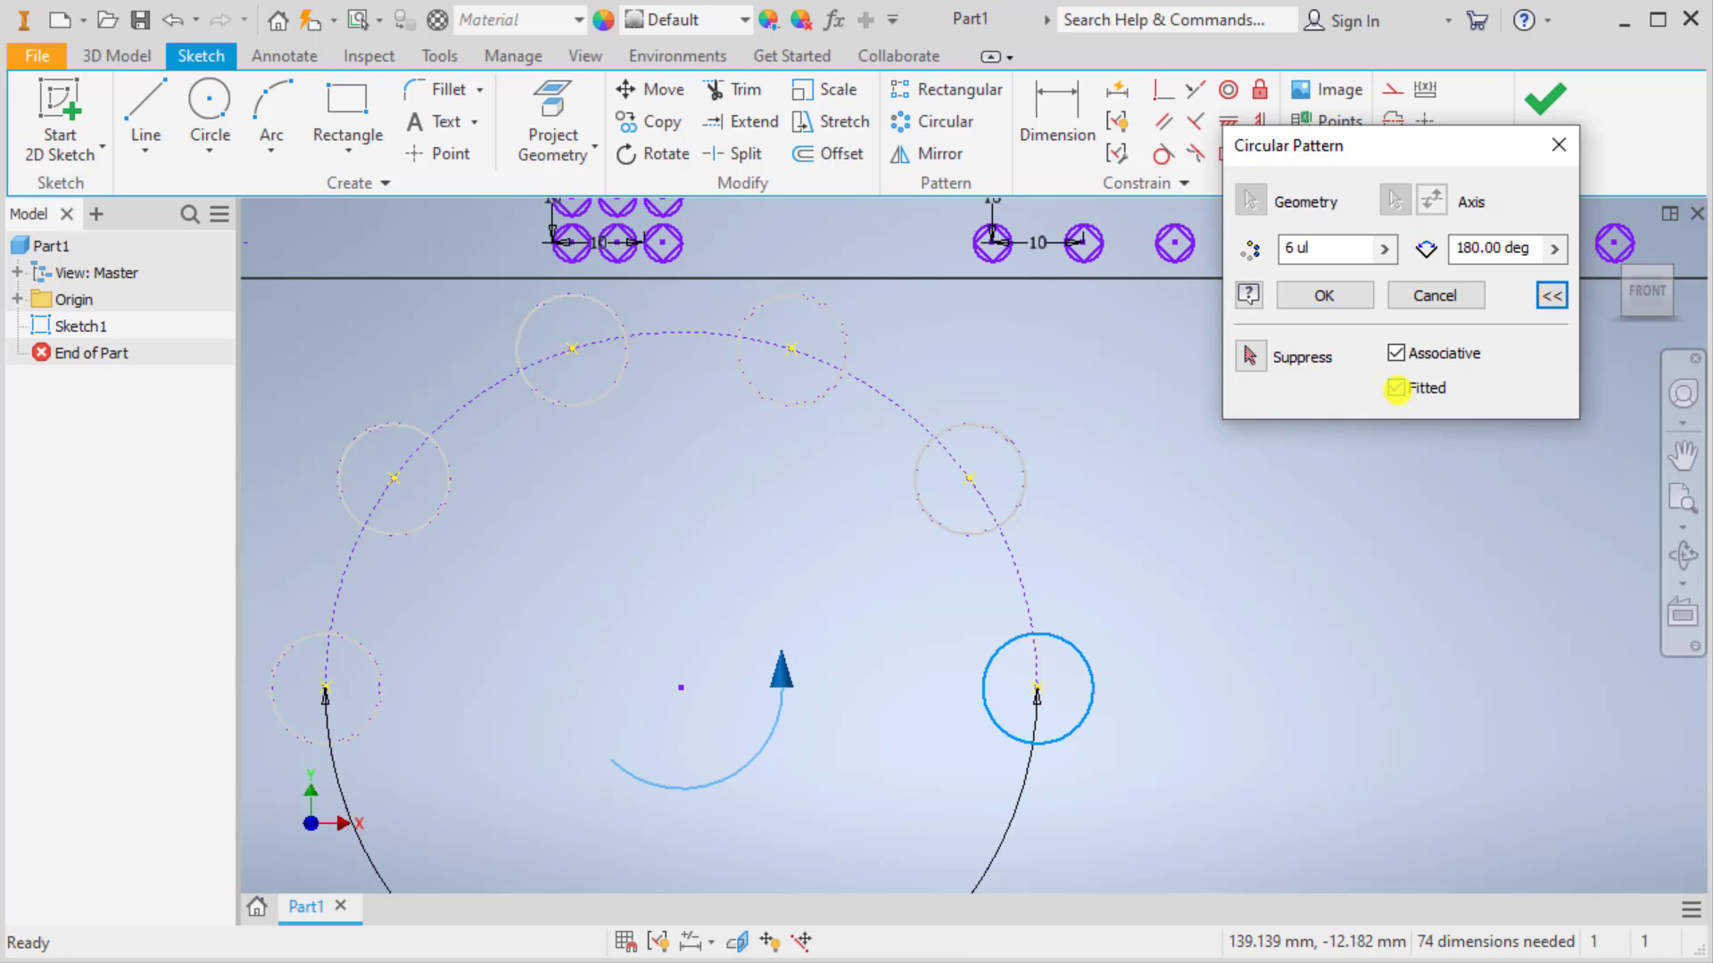
{"action": "left_click", "coordinate": [1396, 388]}
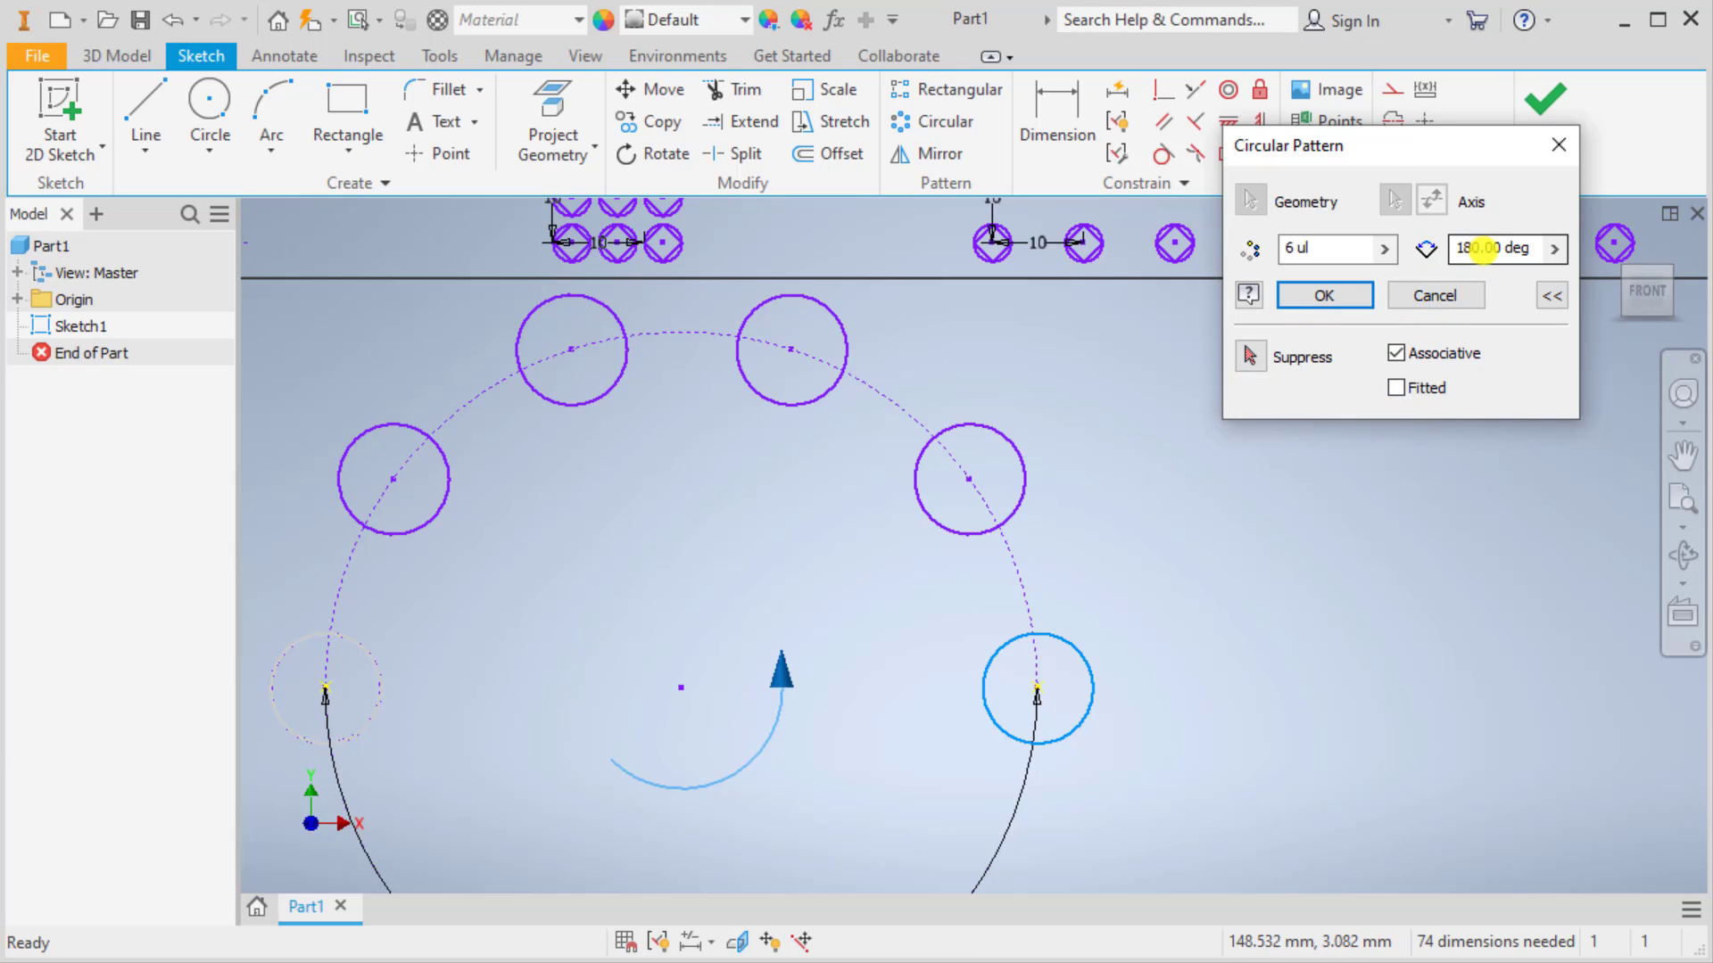
{"action": "left_click_drag", "start_coordinate": [1480, 248], "coordinate": [1465, 250]}
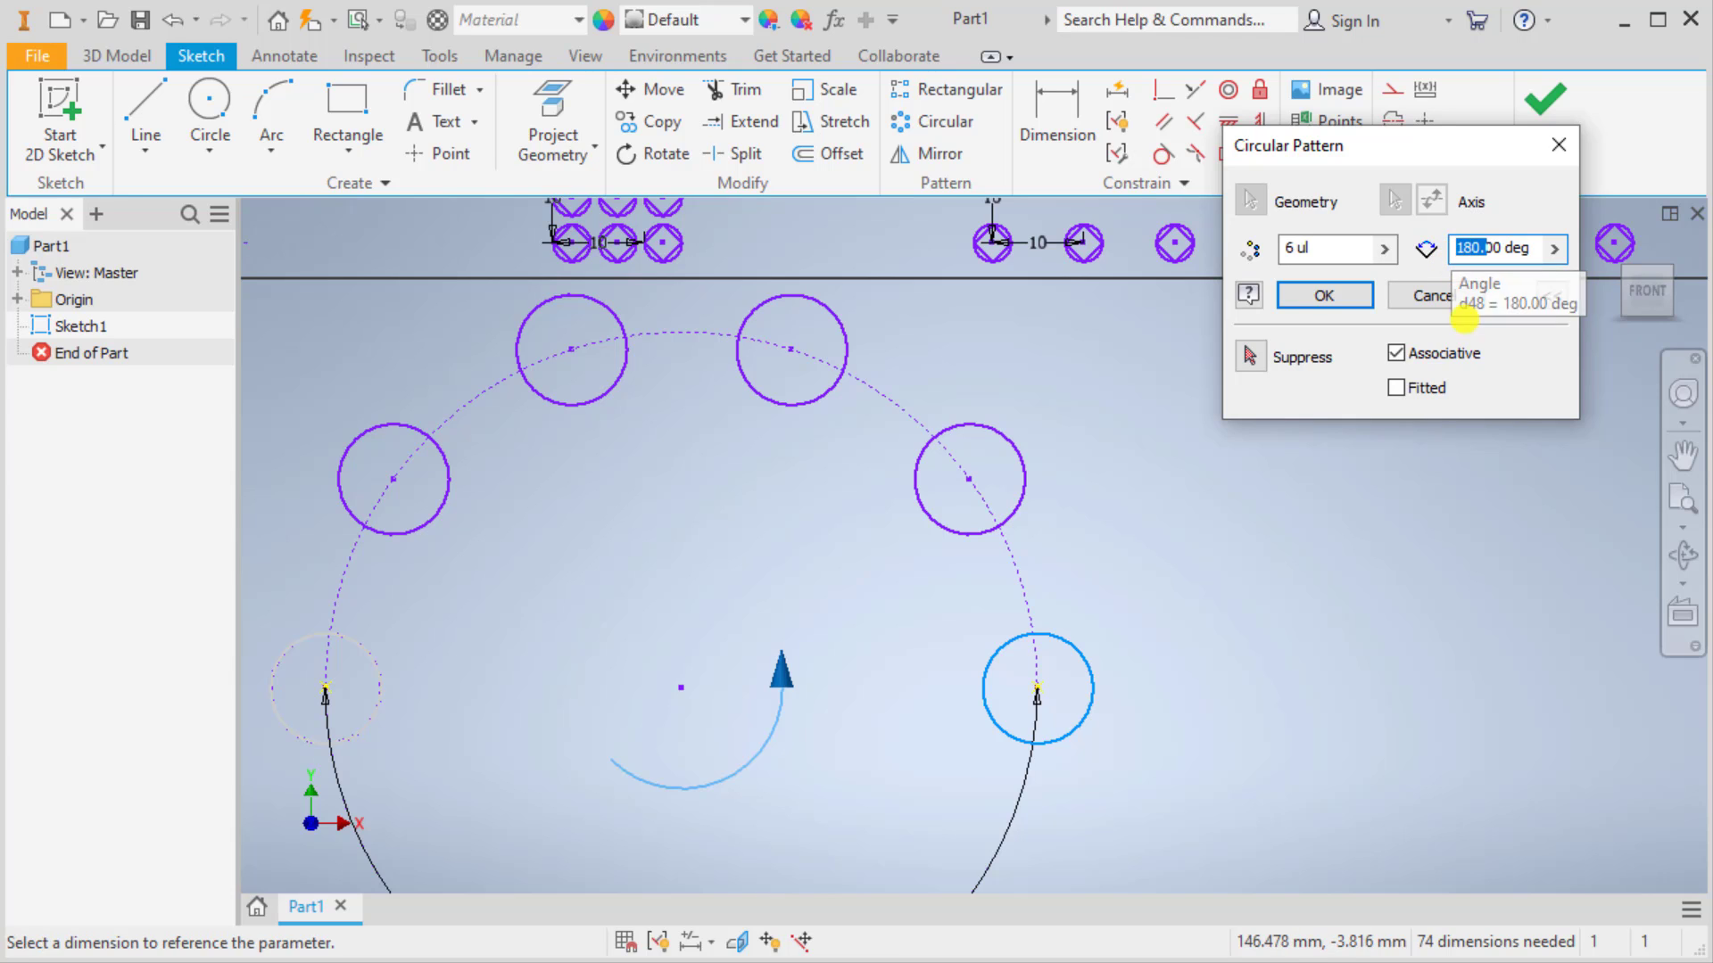
{"action": "type", "text": "30"}
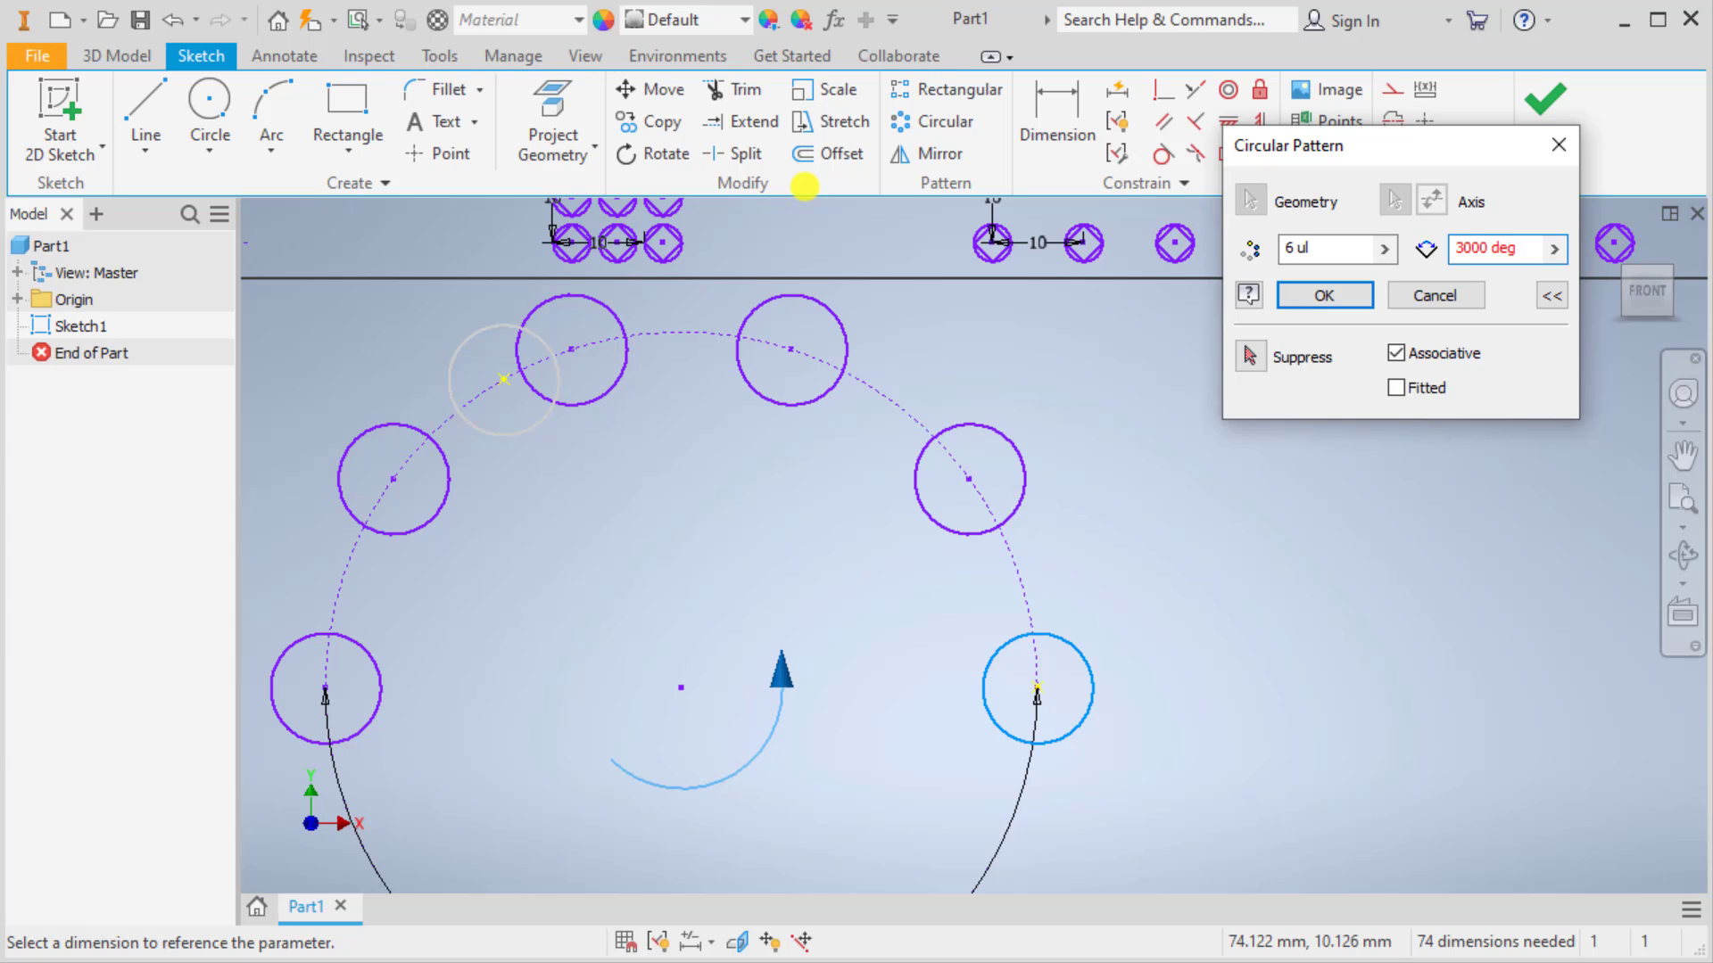
{"action": "key", "text": "Delete"}
{"action": "left_click", "coordinate": [1324, 295]}
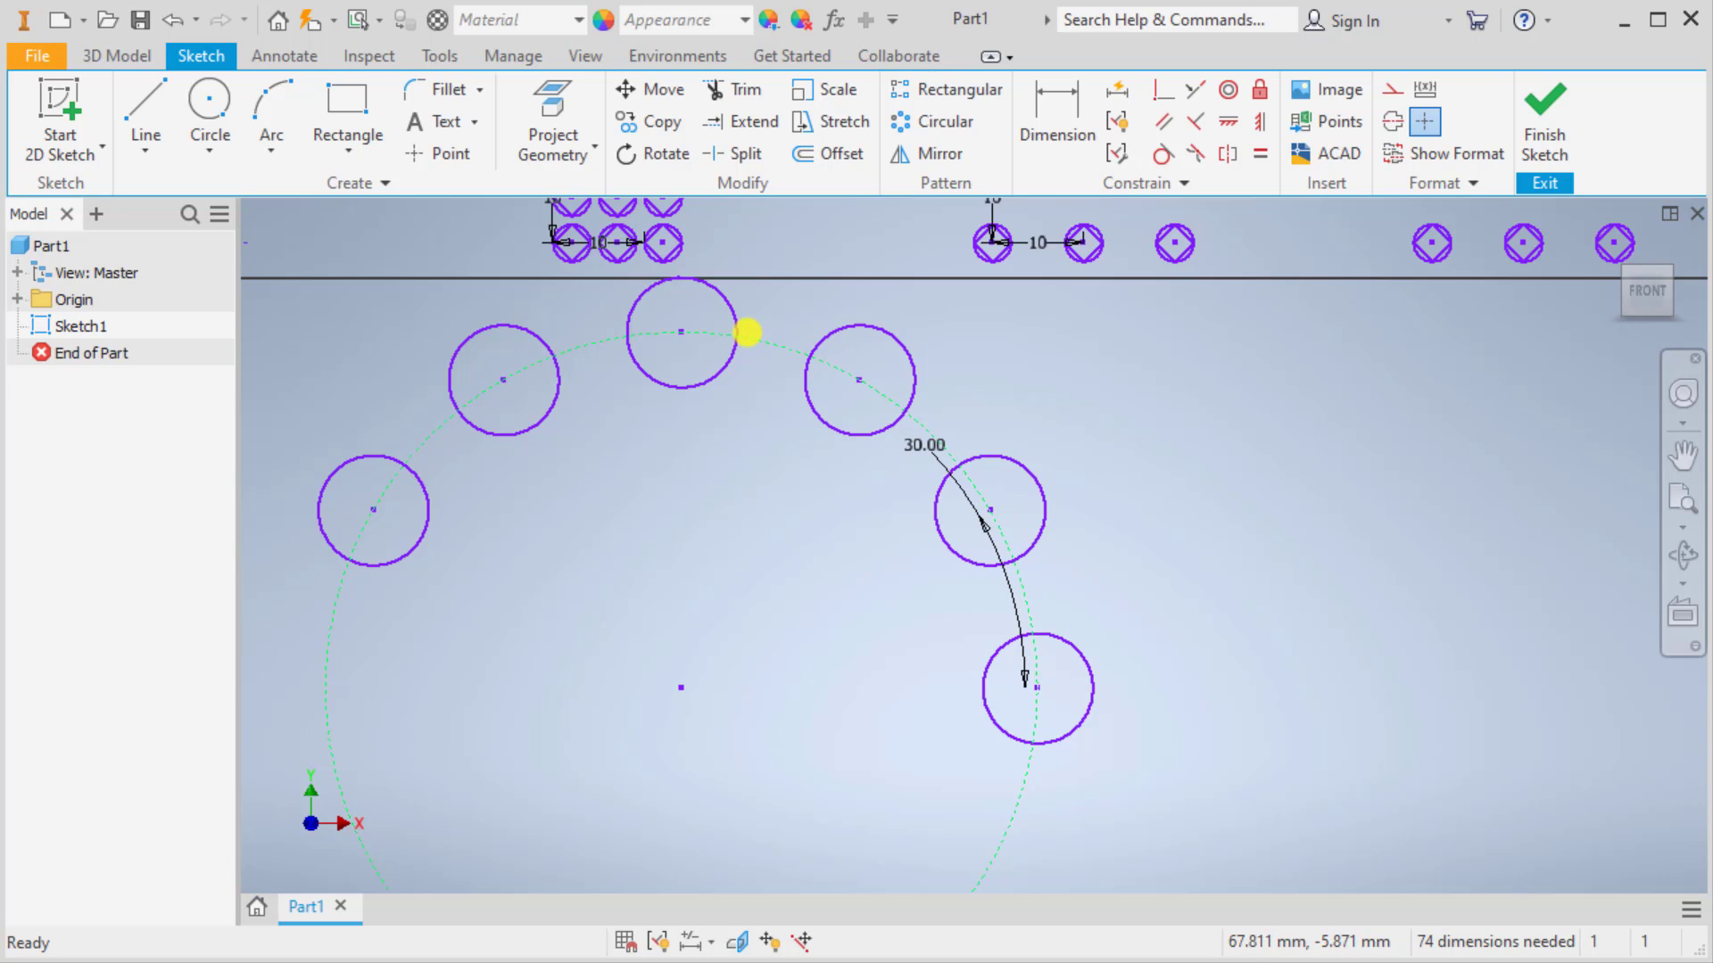
Step: Draw a vertical line about 115 mm long in the empty area below the circular pattern and leave the Line tool
{"action": "scroll", "coordinate": [772, 564], "scroll_direction": "down", "scroll_amount": 3}
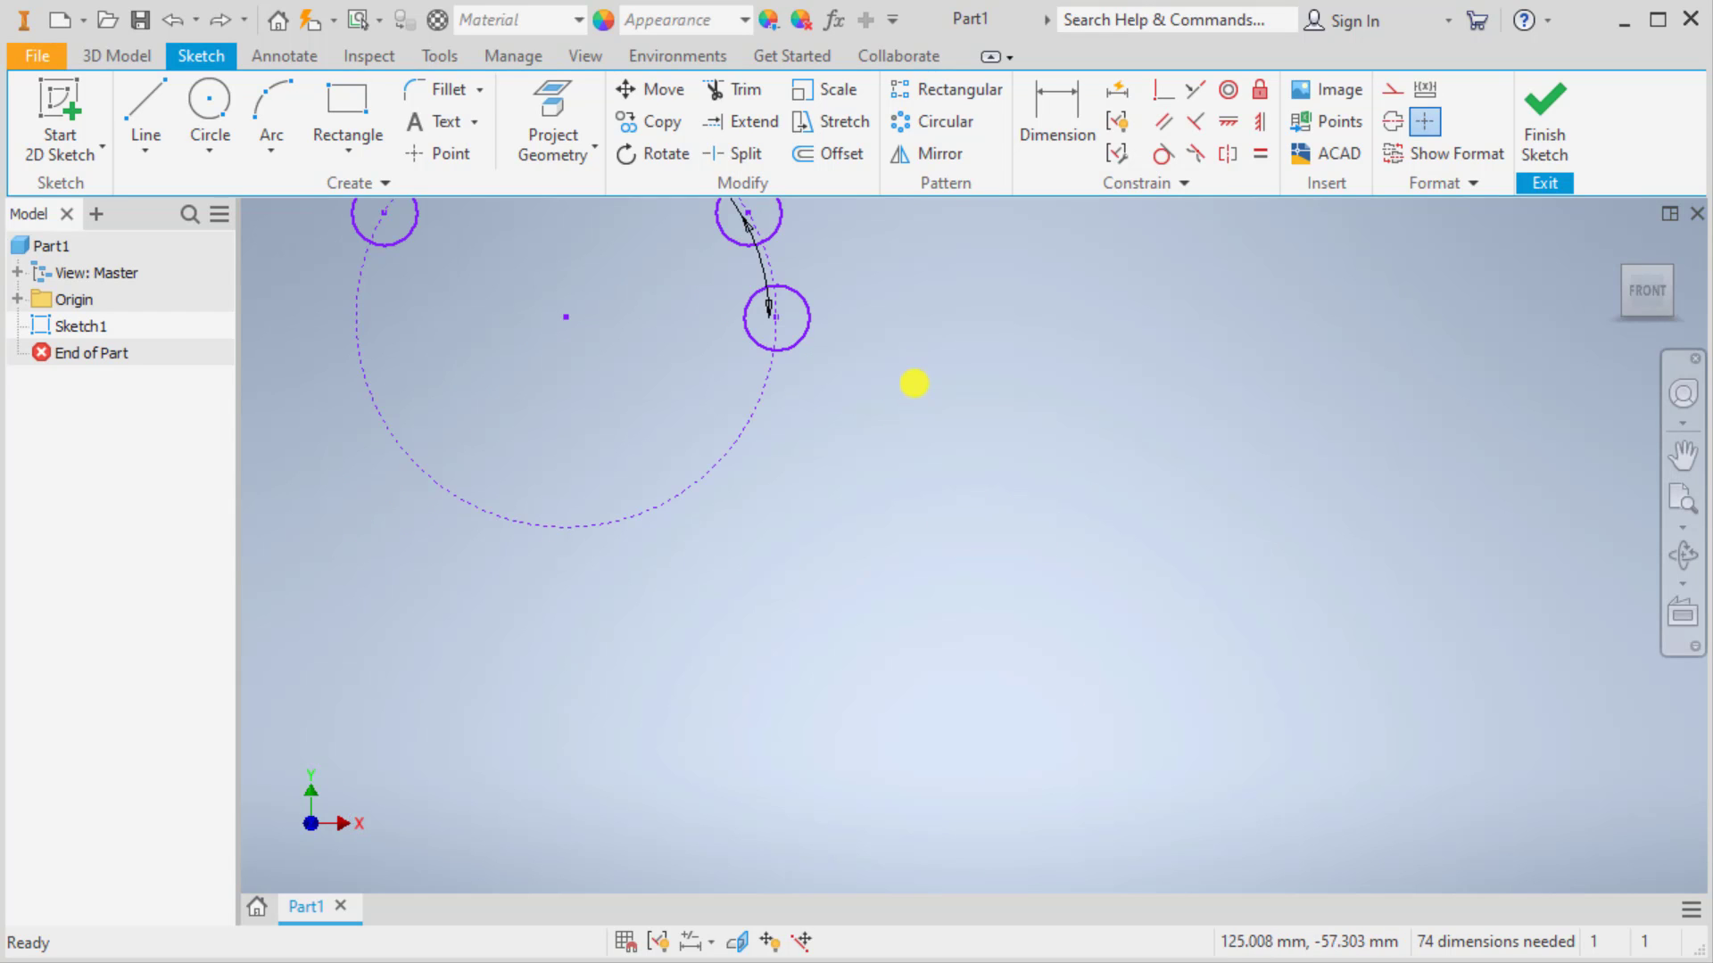
{"action": "middle_click_drag", "start_coordinate": [1086, 455], "coordinate": [1005, 179]}
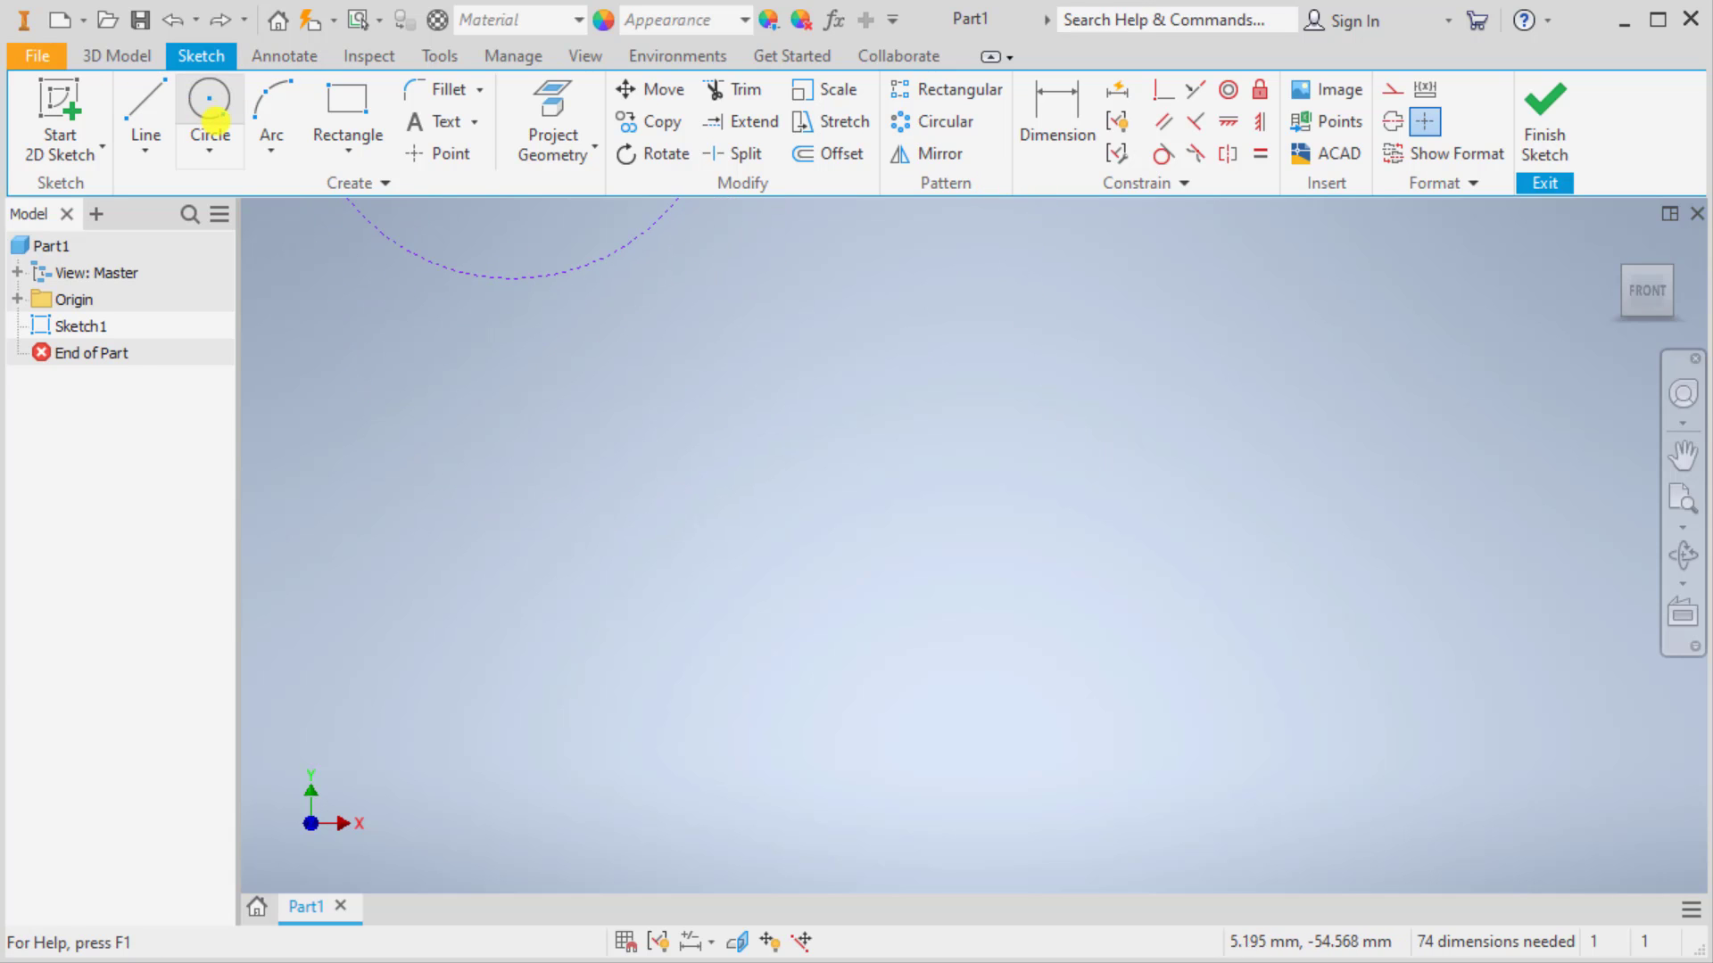
{"action": "left_click", "coordinate": [146, 111]}
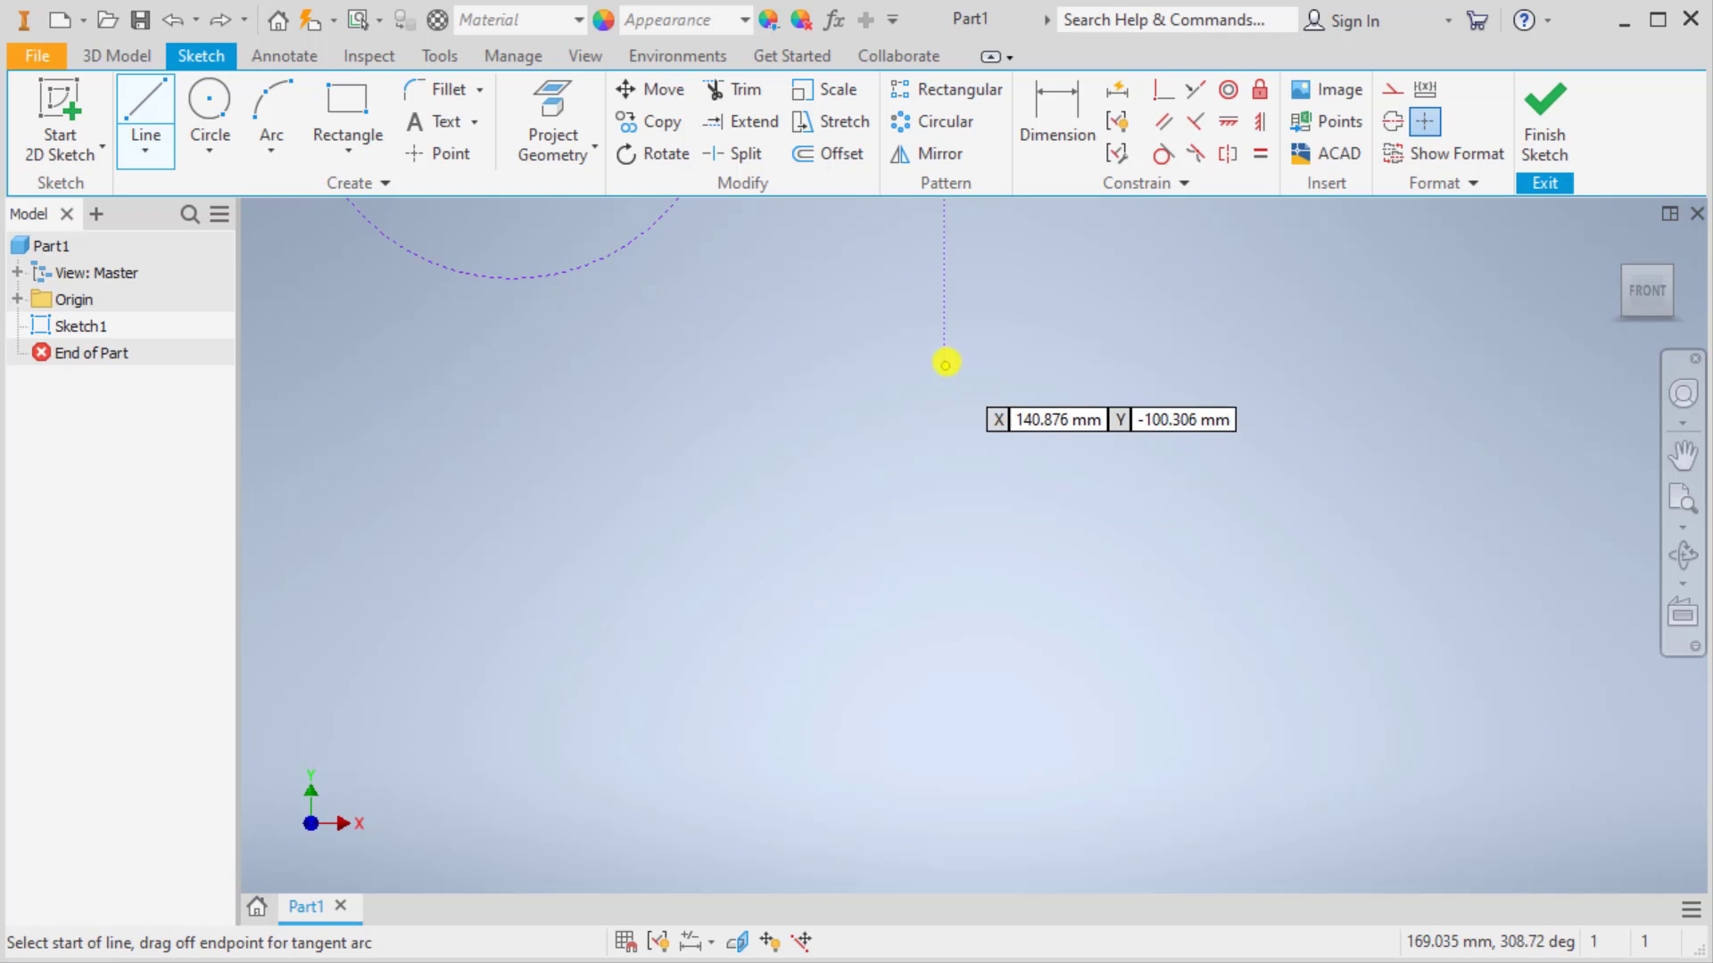
{"action": "left_click", "coordinate": [945, 362]}
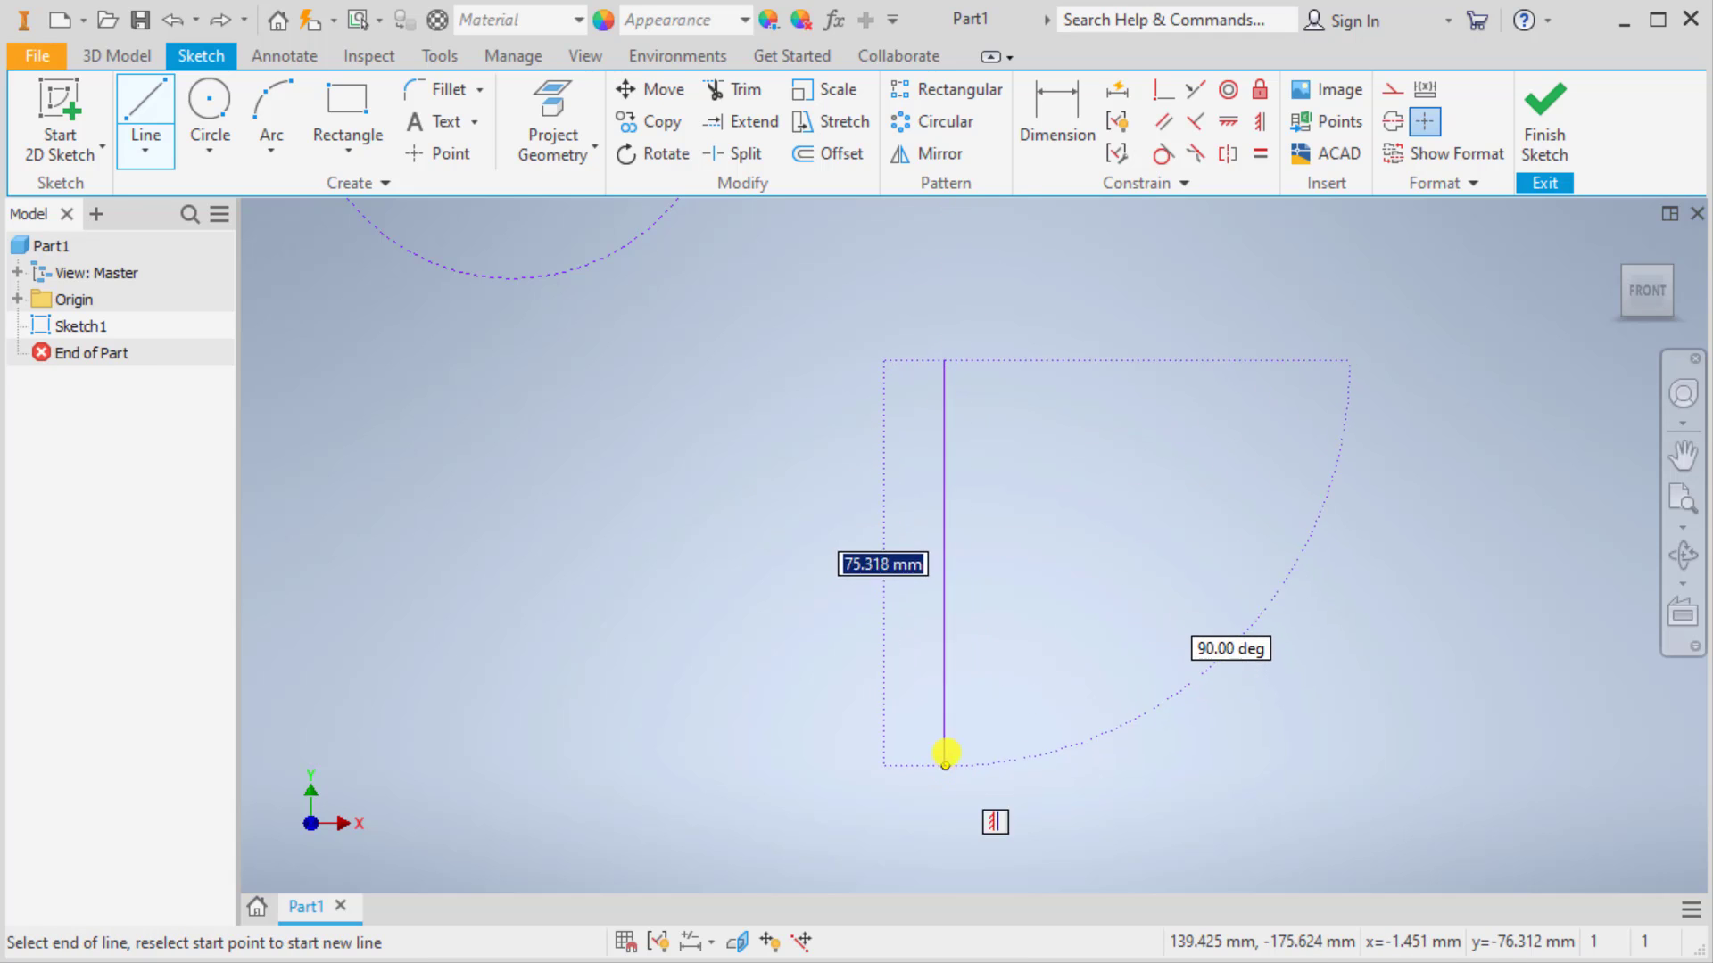
{"action": "middle_click_drag", "start_coordinate": [945, 763], "coordinate": [990, 451]}
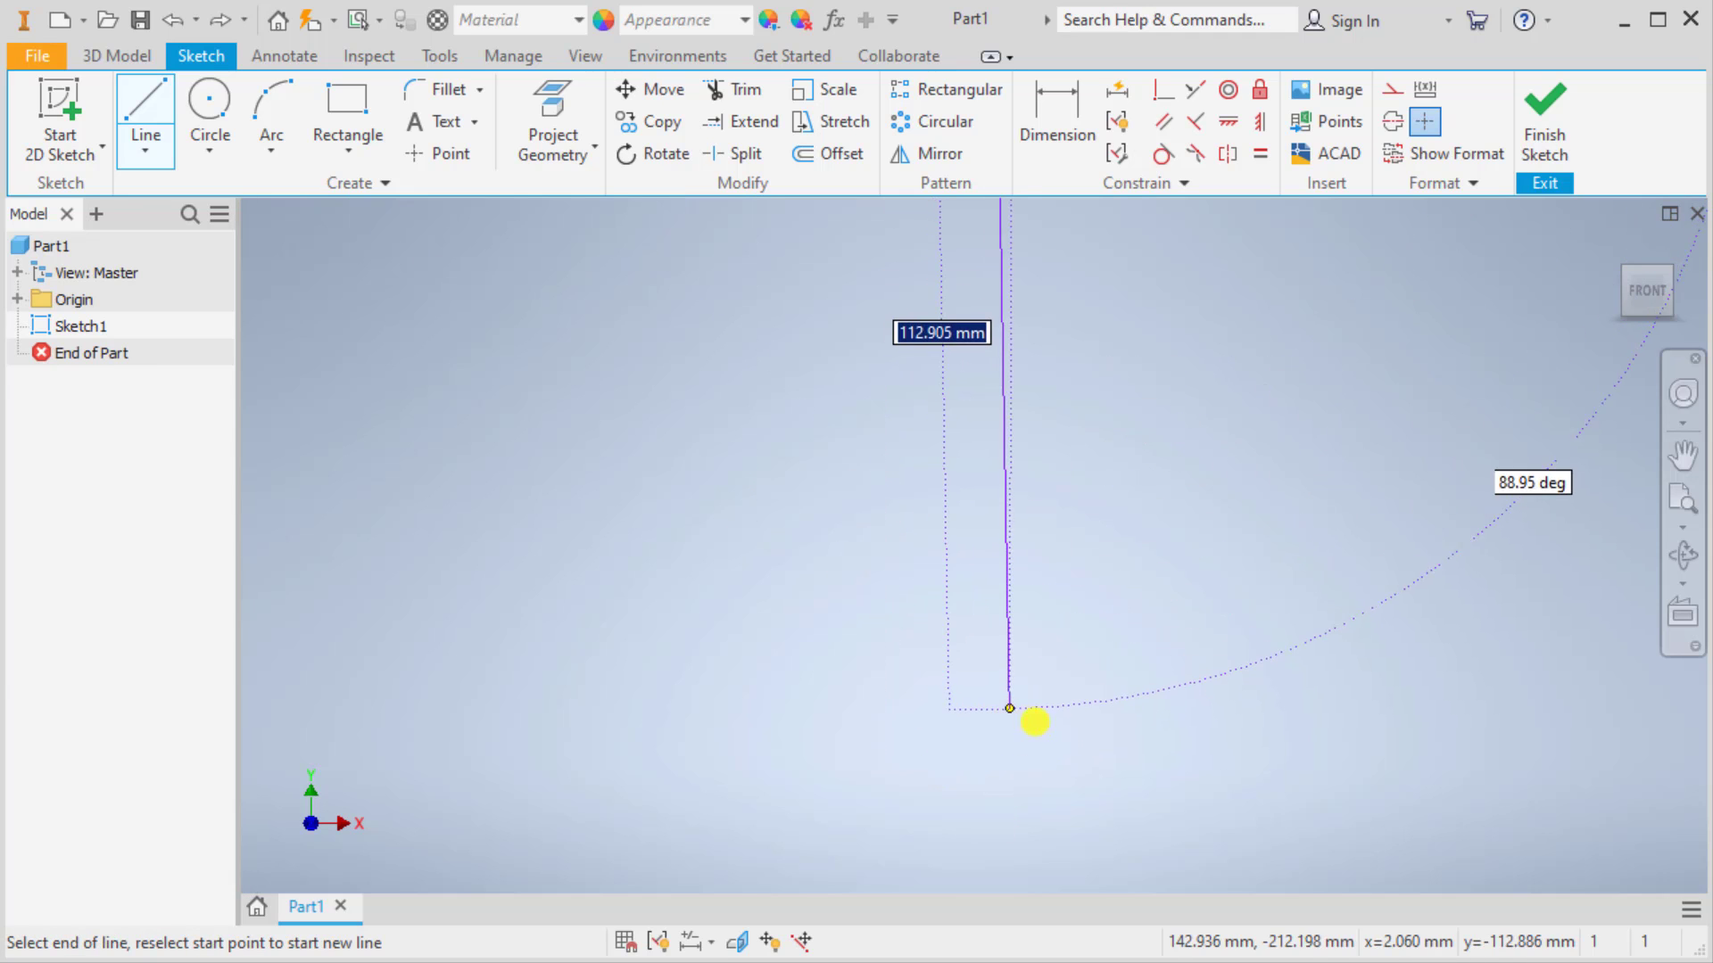
{"action": "left_click", "coordinate": [987, 720]}
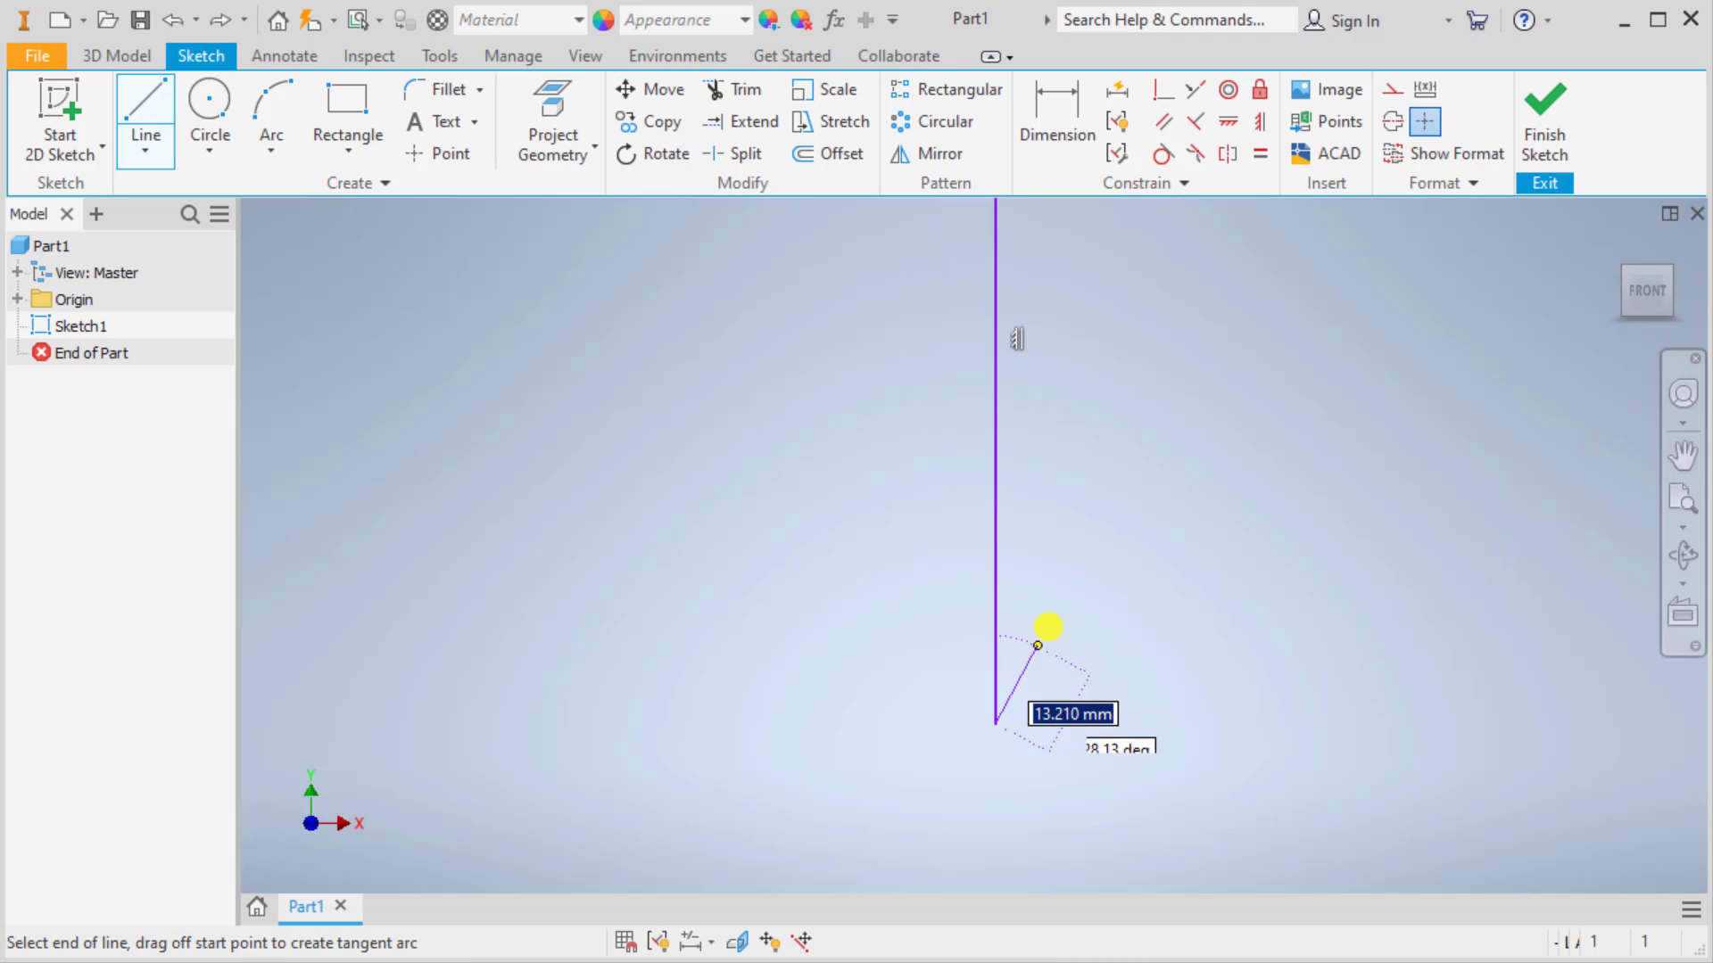
{"action": "scroll", "coordinate": [1048, 624], "scroll_direction": "up", "scroll_amount": 2}
{"action": "key", "text": "Escape"}
Step: Convert the long vertical line to construction geometry
{"action": "scroll", "coordinate": [1059, 496], "scroll_direction": "down", "scroll_amount": 4}
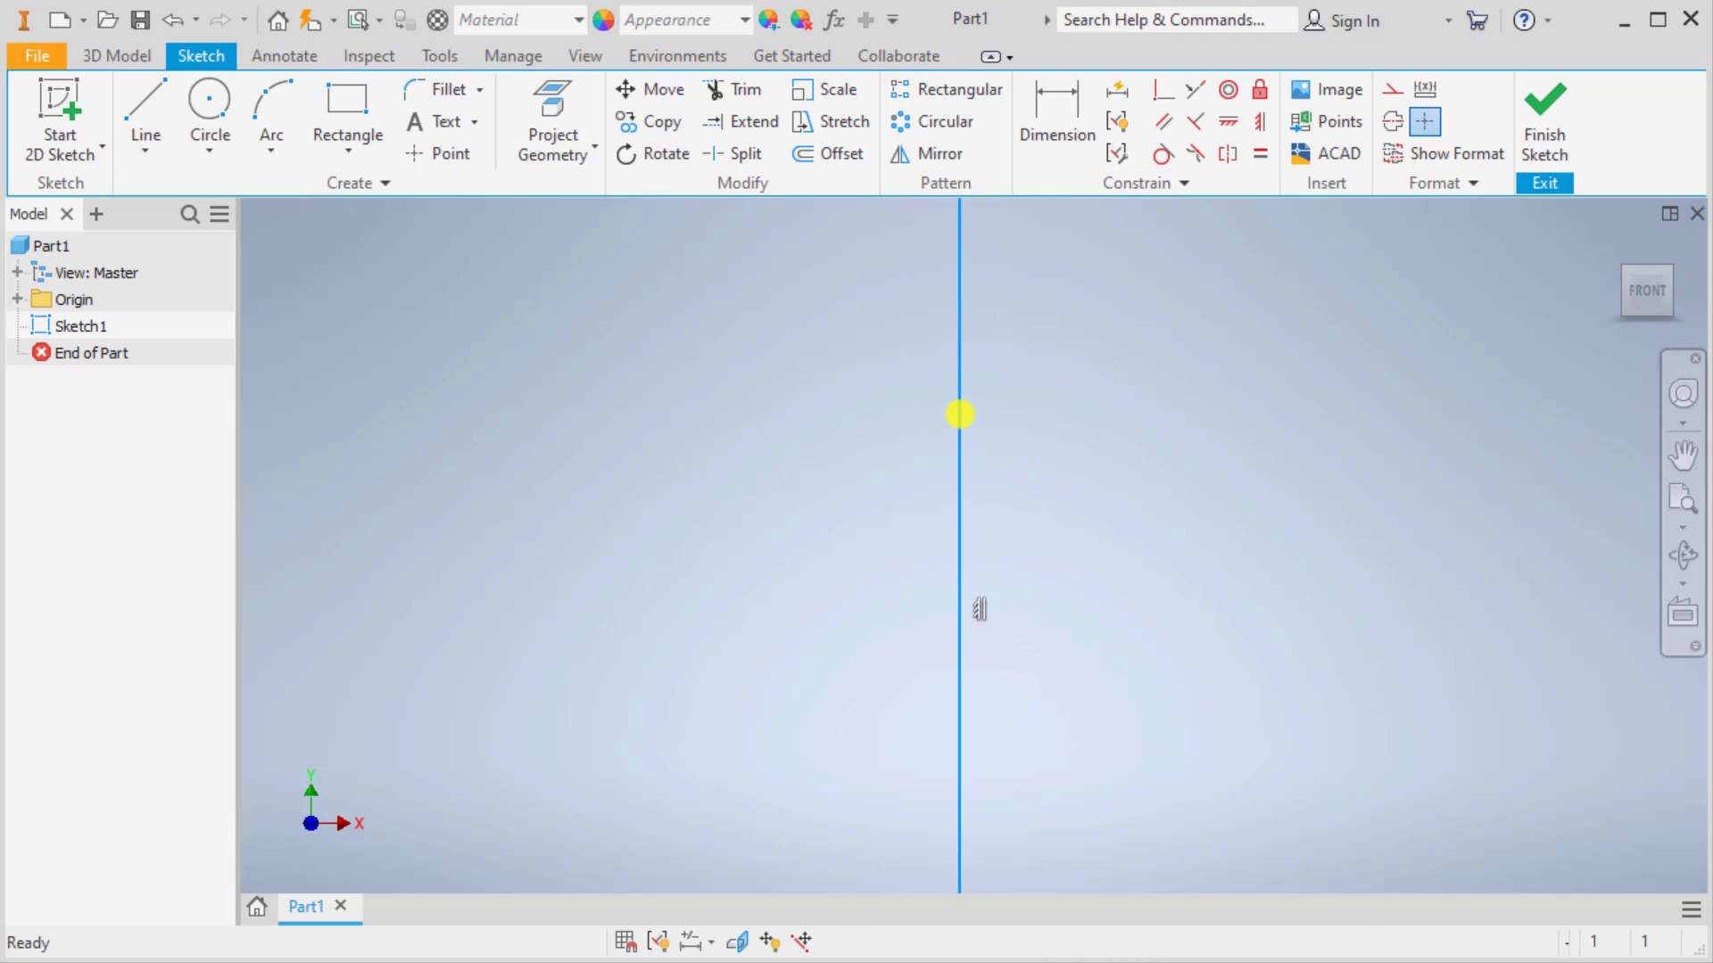
{"action": "right_click", "coordinate": [958, 279]}
{"action": "left_click", "coordinate": [1030, 277]}
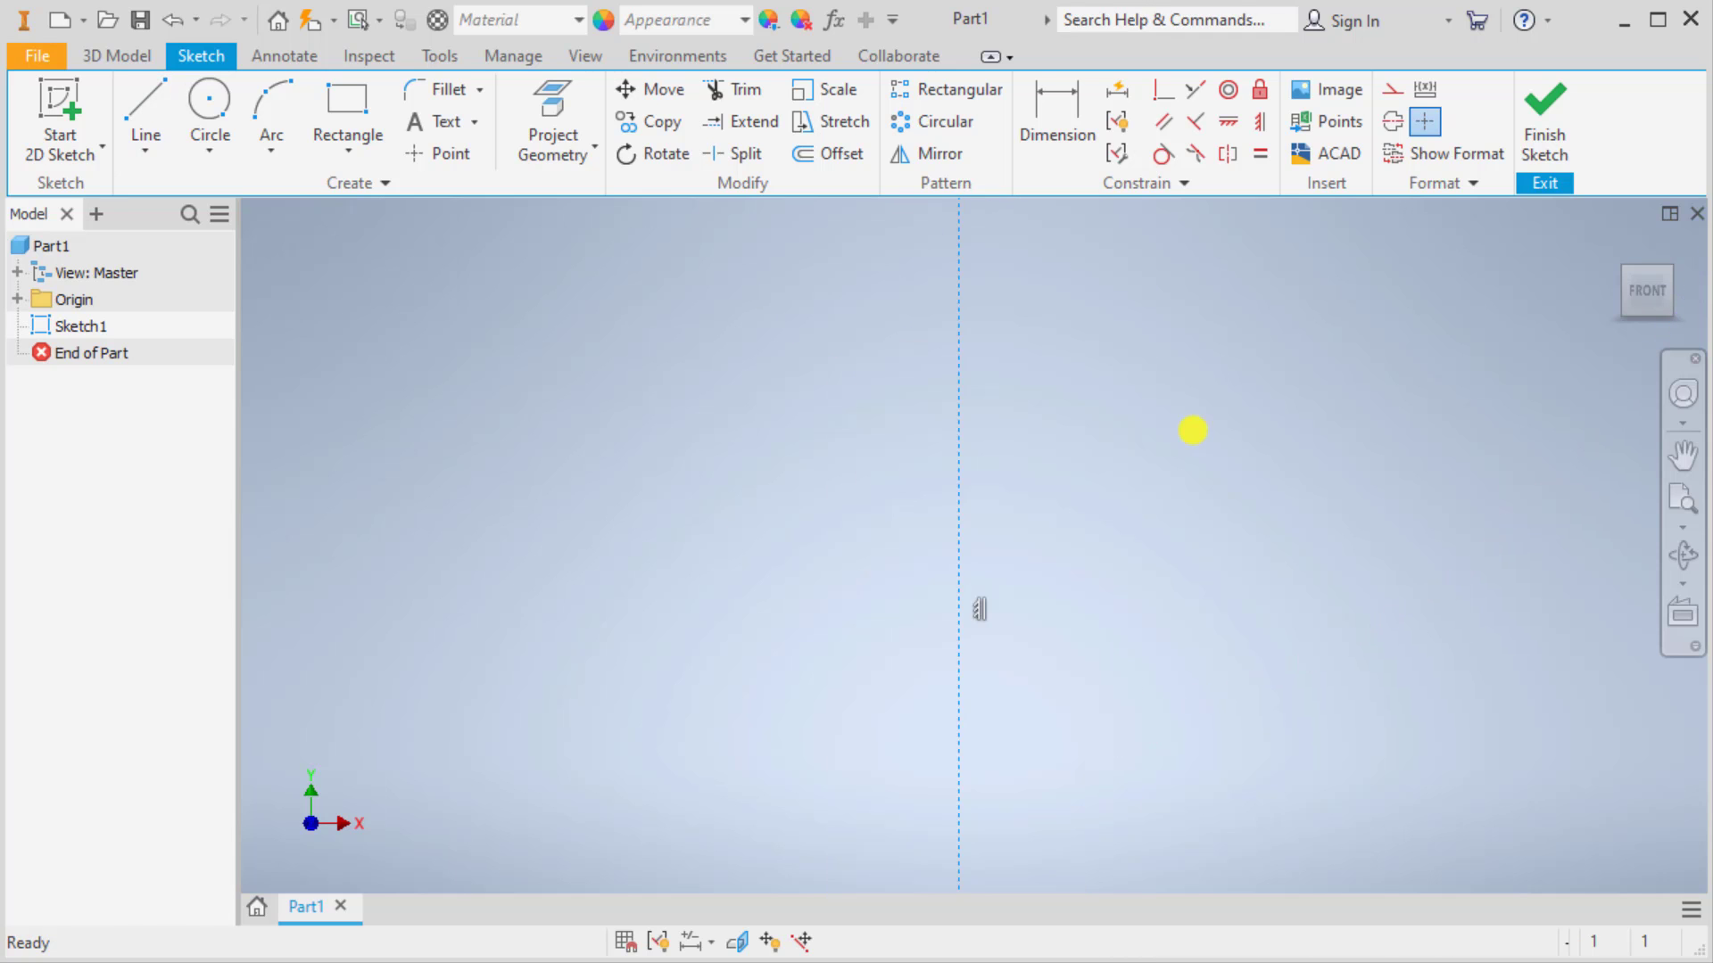
Step: Draw a closed half-house profile left of the construction line, with a base about 52 mm, outer wall about 42 mm, short eave and sloped roof
{"action": "left_click", "coordinate": [146, 111]}
{"action": "left_click", "coordinate": [854, 303]}
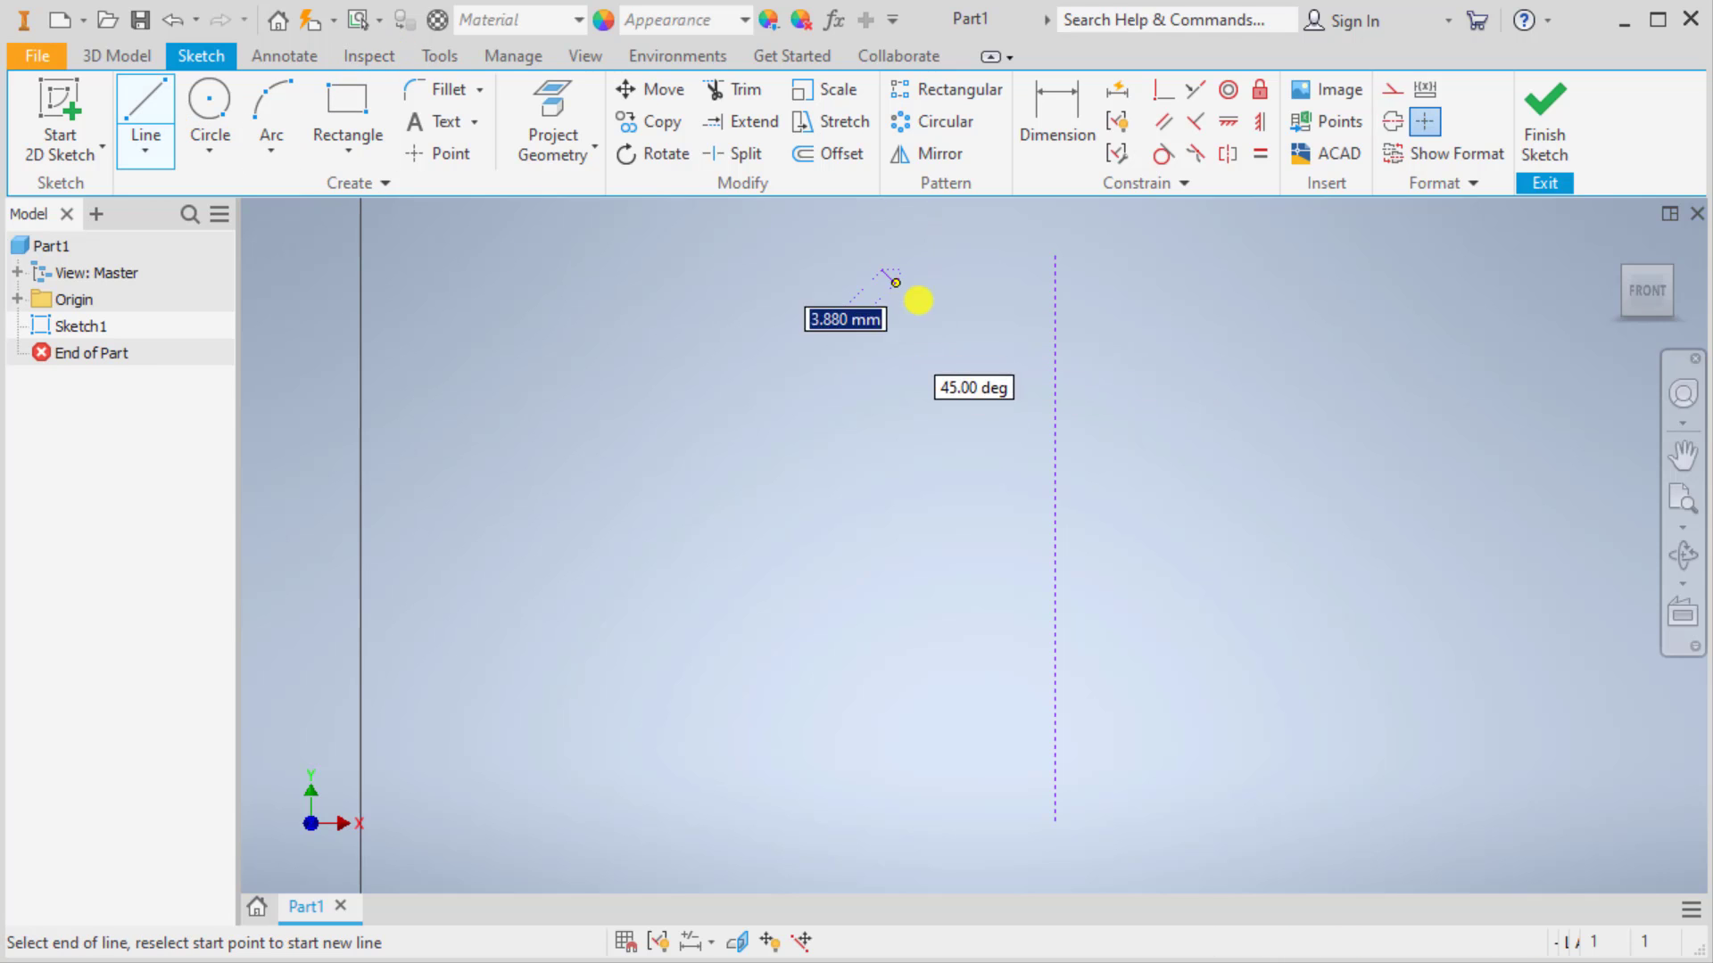
{"action": "left_click", "coordinate": [712, 348]}
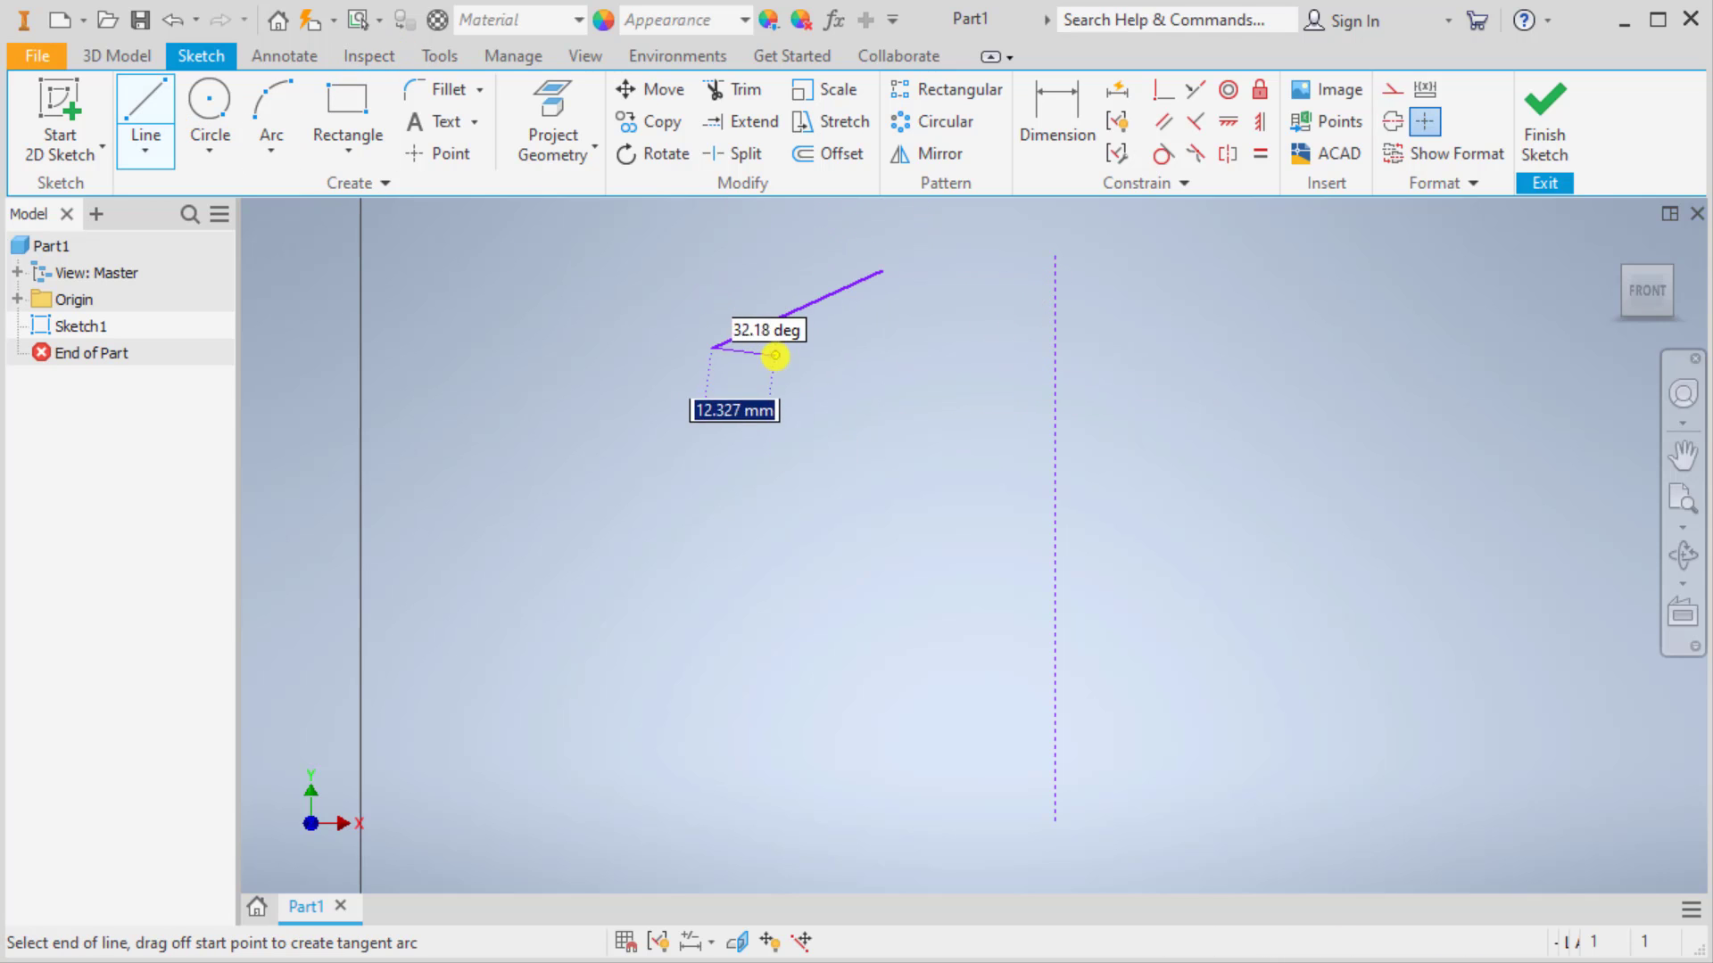
{"action": "left_click", "coordinate": [769, 348]}
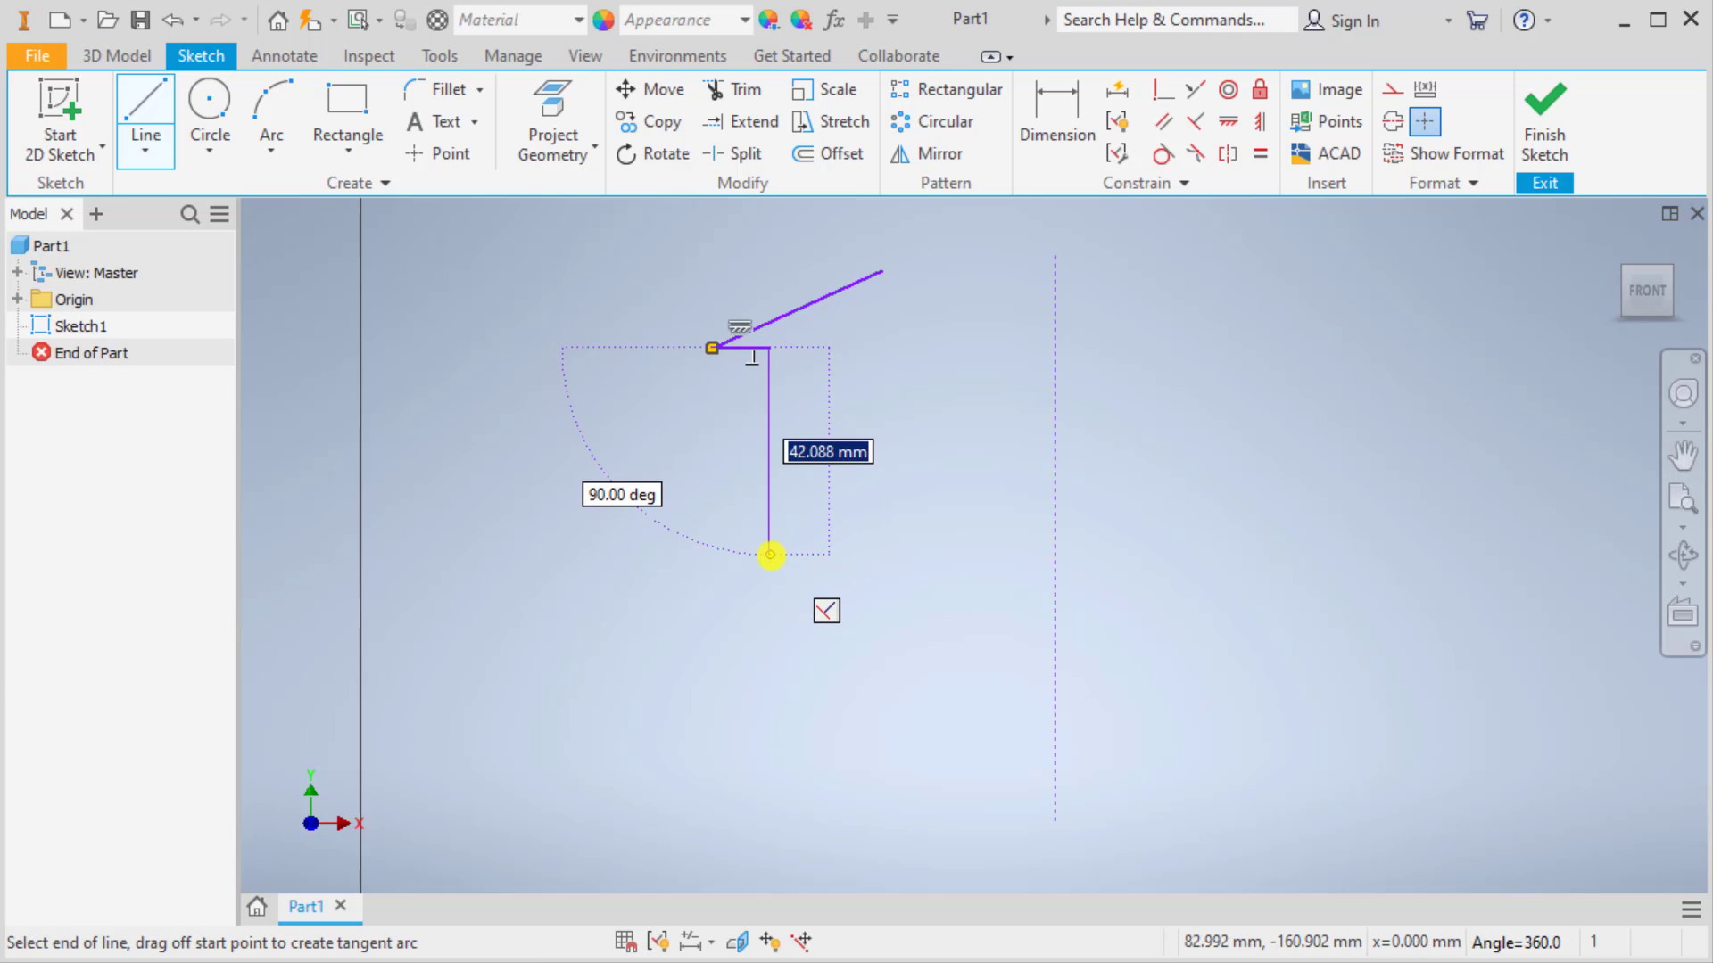
{"action": "left_click", "coordinate": [770, 555]}
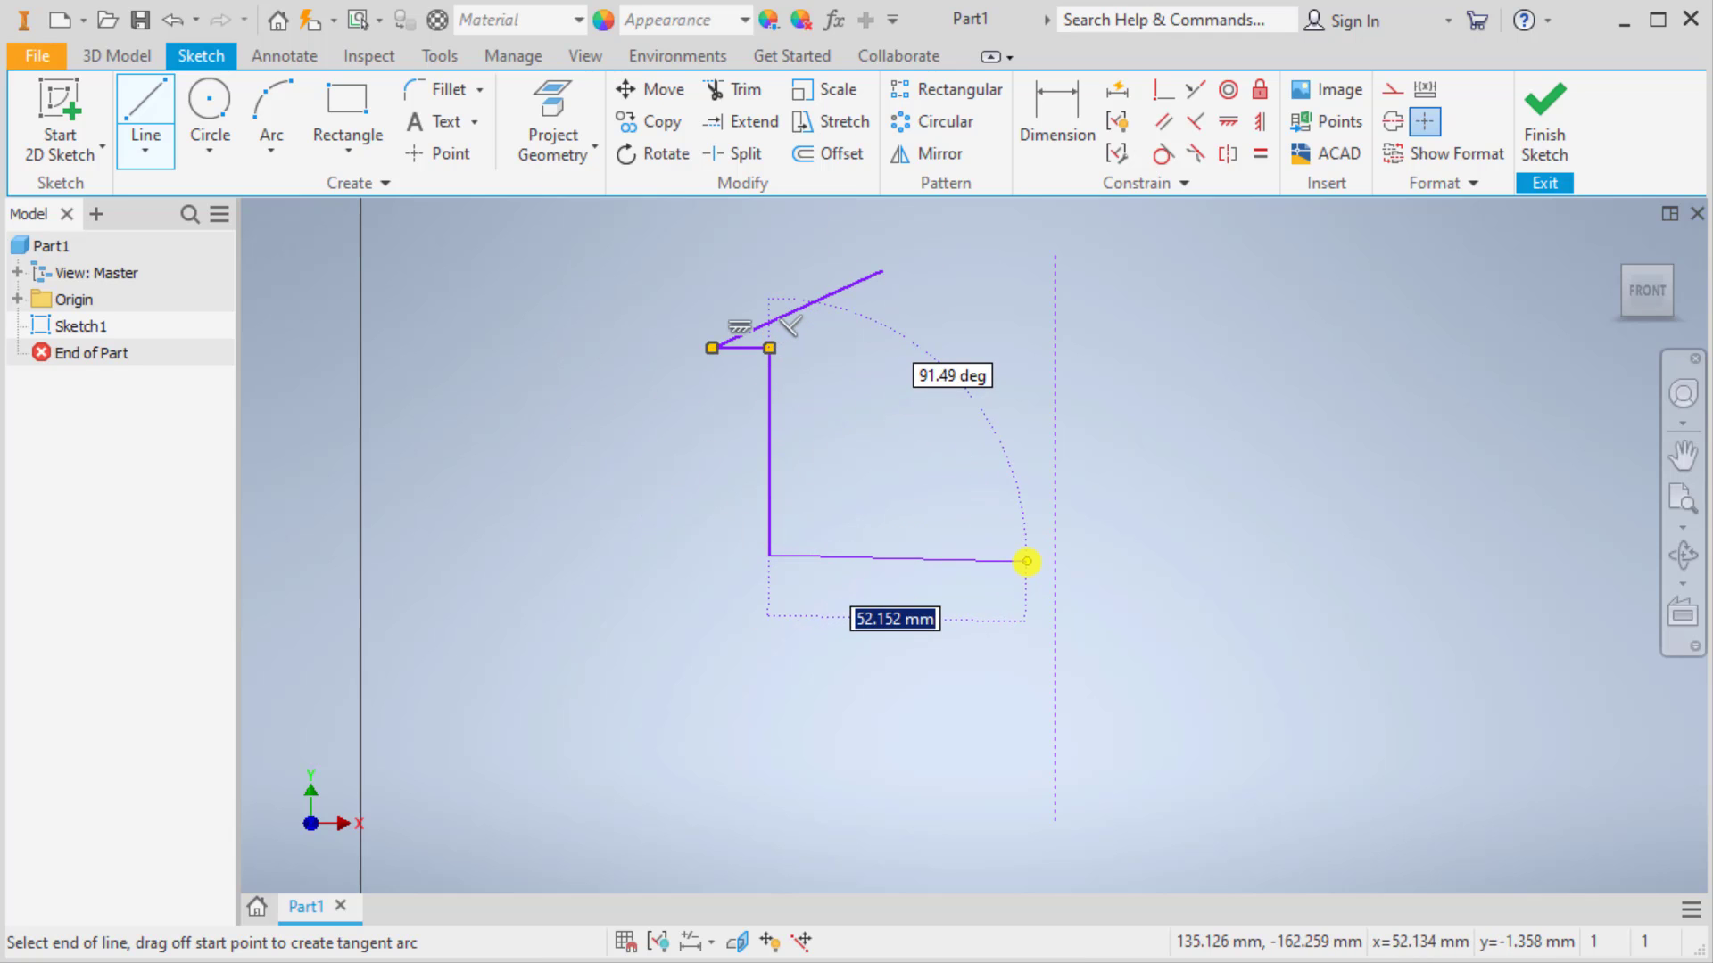
{"action": "left_click", "coordinate": [1024, 554]}
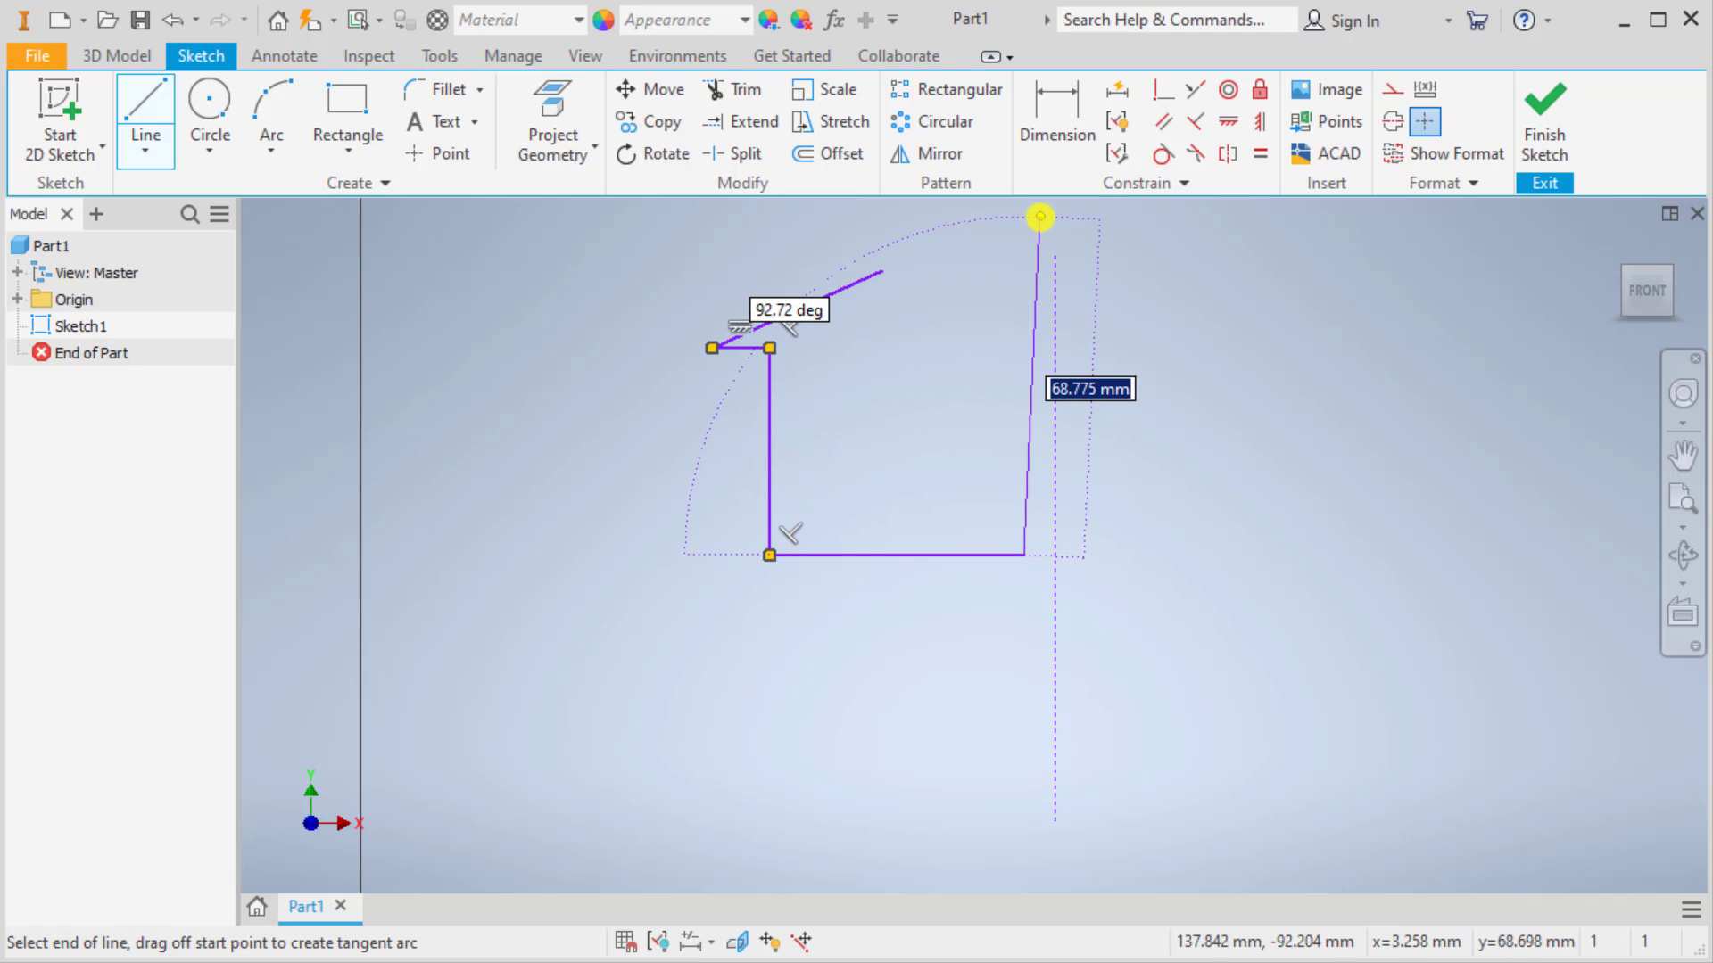
{"action": "left_click", "coordinate": [1024, 206]}
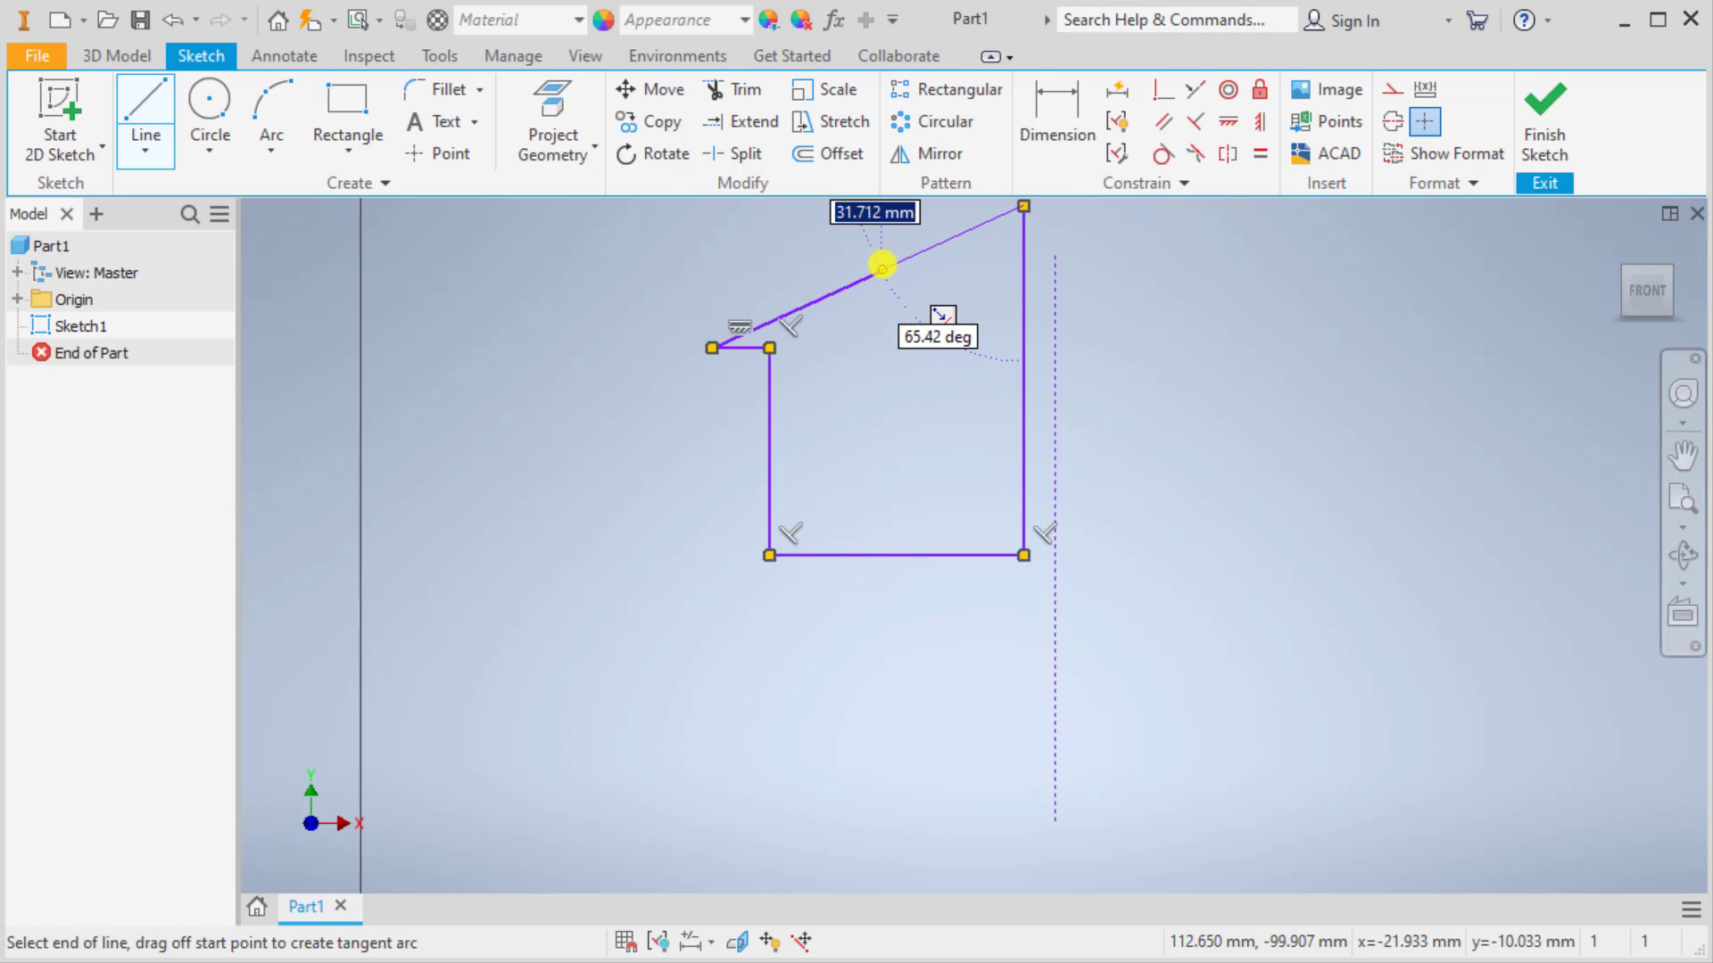
{"action": "left_click", "coordinate": [879, 268]}
{"action": "right_click", "coordinate": [941, 405]}
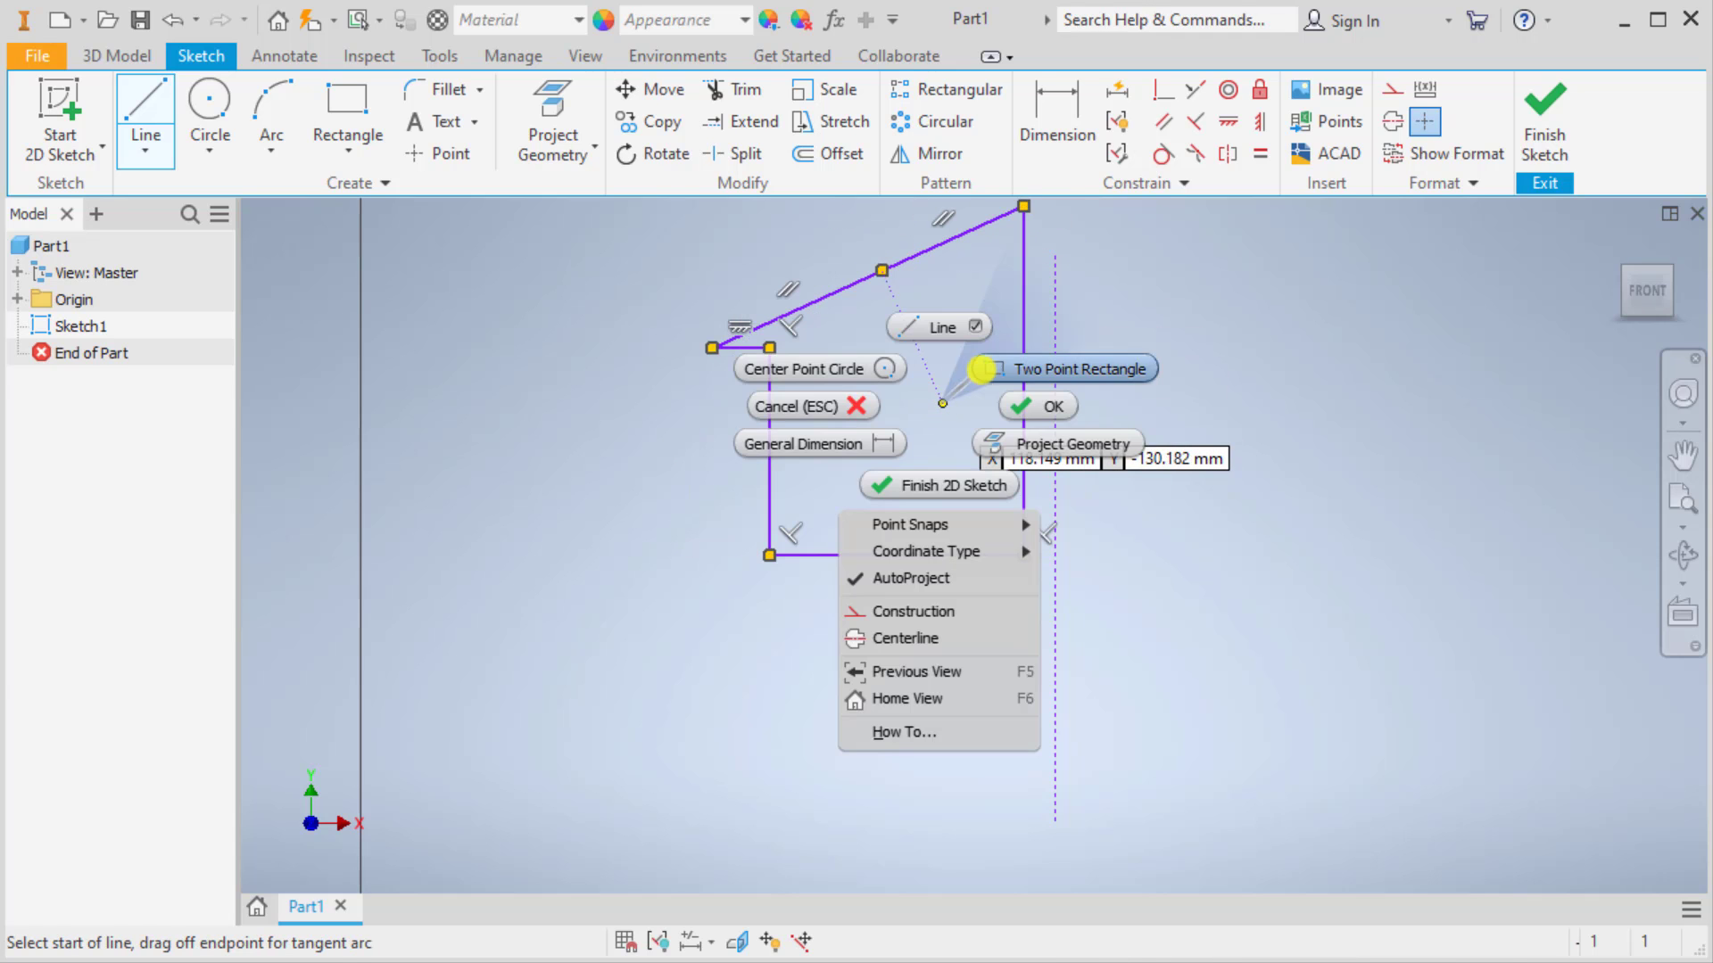
{"action": "left_click", "coordinate": [1024, 406]}
Step: Extend the construction line's upper end past the profile's peak and mirror the whole half-house profile across that line
{"action": "mouse_move", "coordinate": [1278, 477]}
{"action": "middle_mouse_down"}
{"action": "mouse_move", "coordinate": [1089, 500]}
{"action": "mouse_move", "coordinate": [853, 428]}
{"action": "middle_mouse_up"}
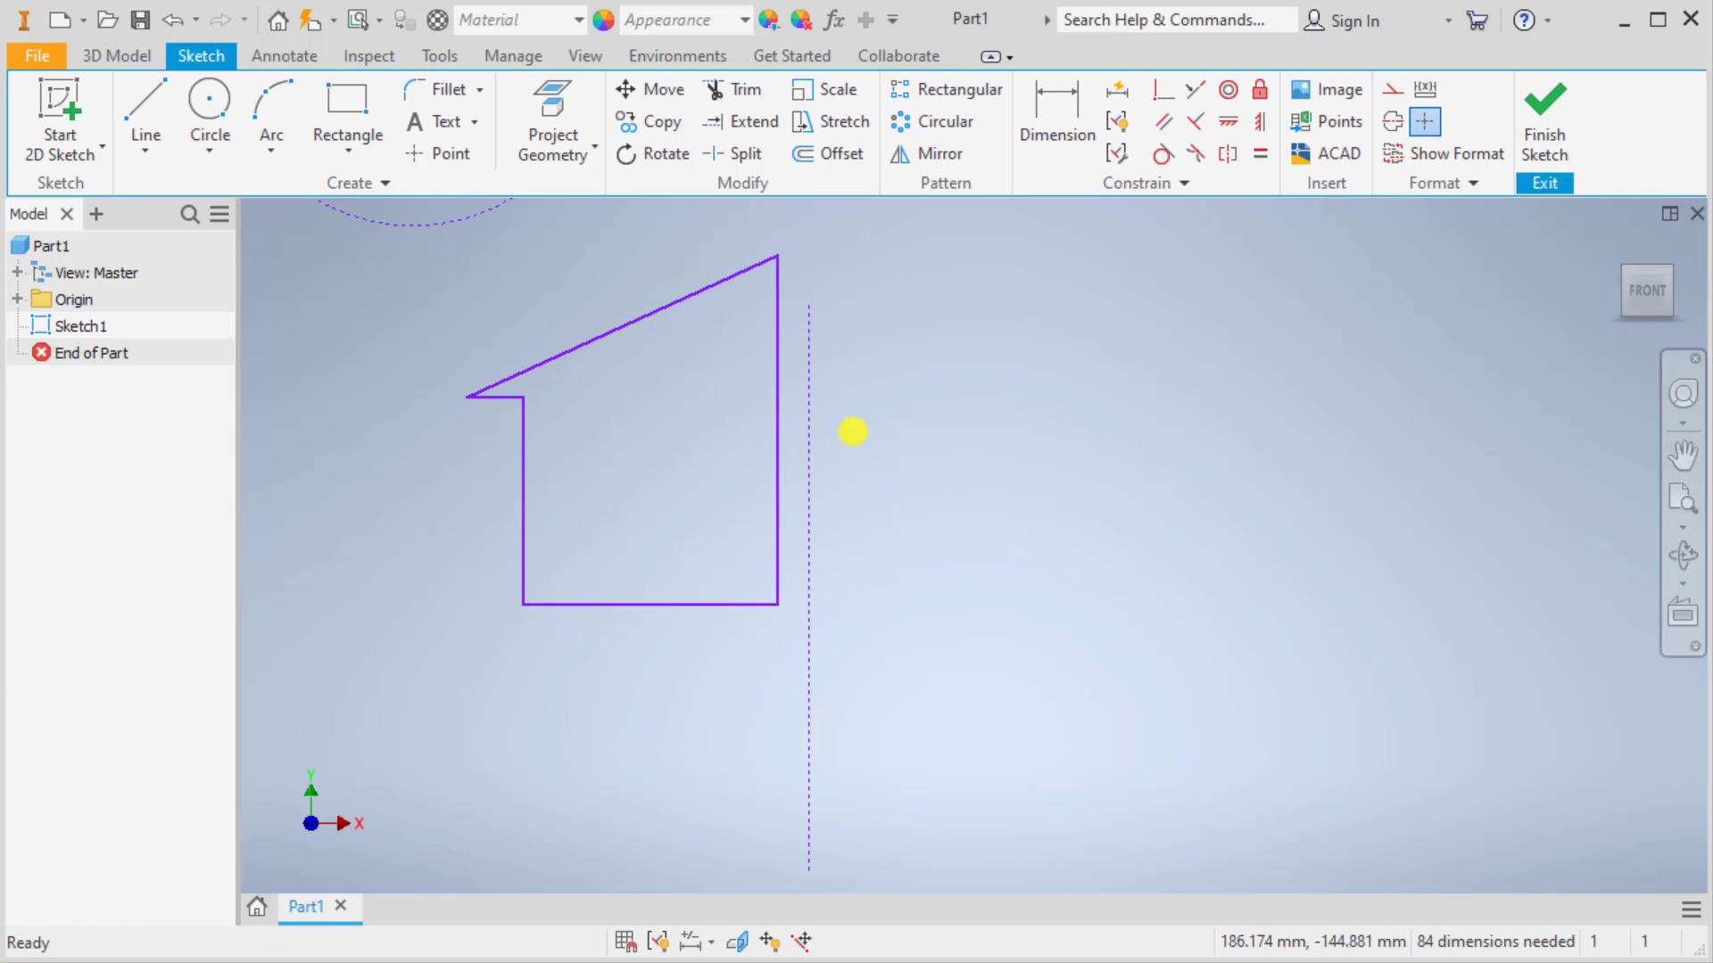
{"action": "left_click_drag", "start_coordinate": [802, 258], "coordinate": [810, 195]}
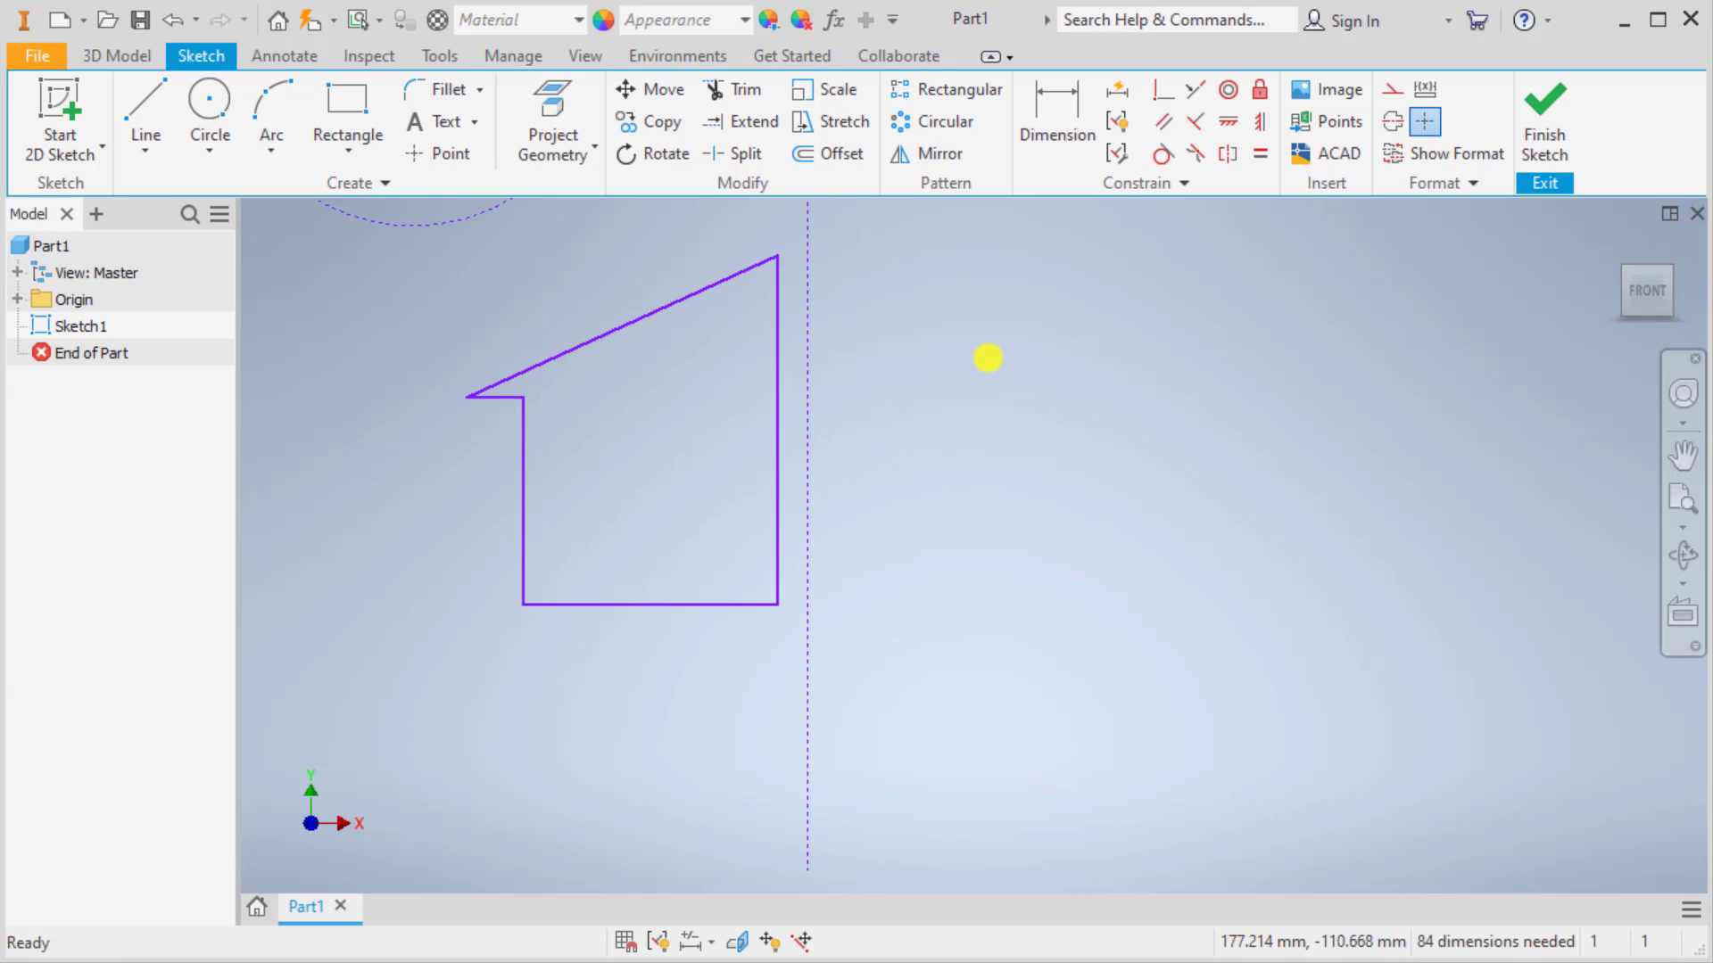
{"action": "left_click", "coordinate": [933, 155]}
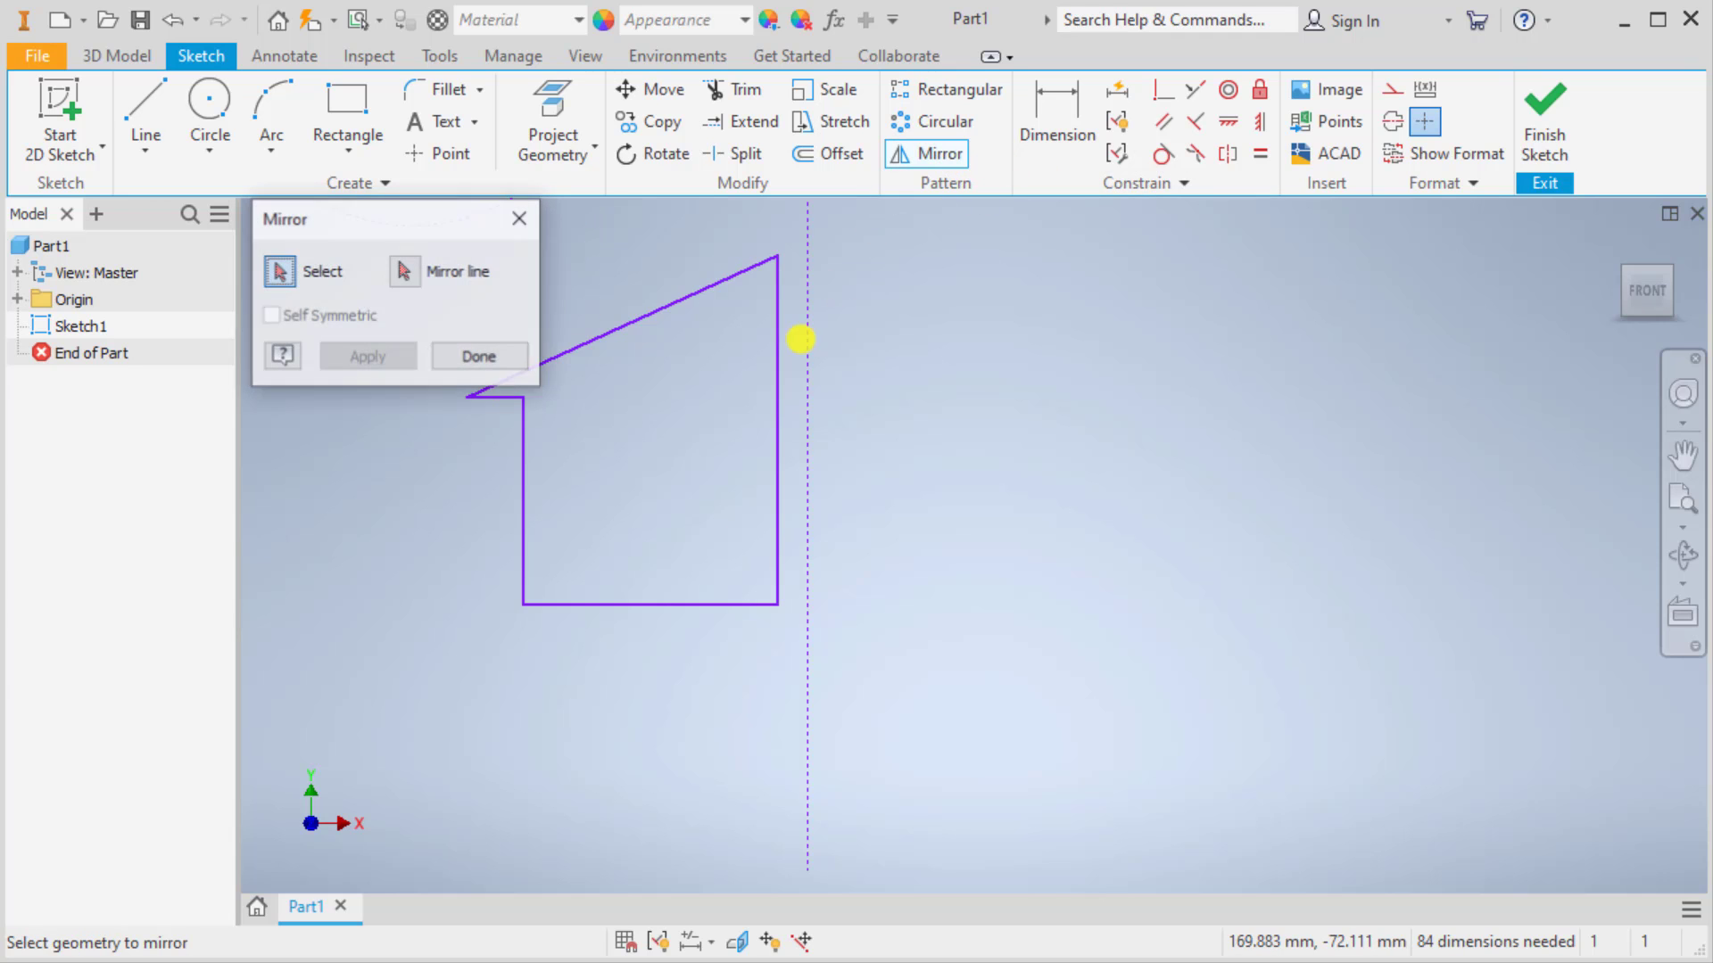
{"action": "left_click_drag", "start_coordinate": [429, 212], "coordinate": [302, 100]}
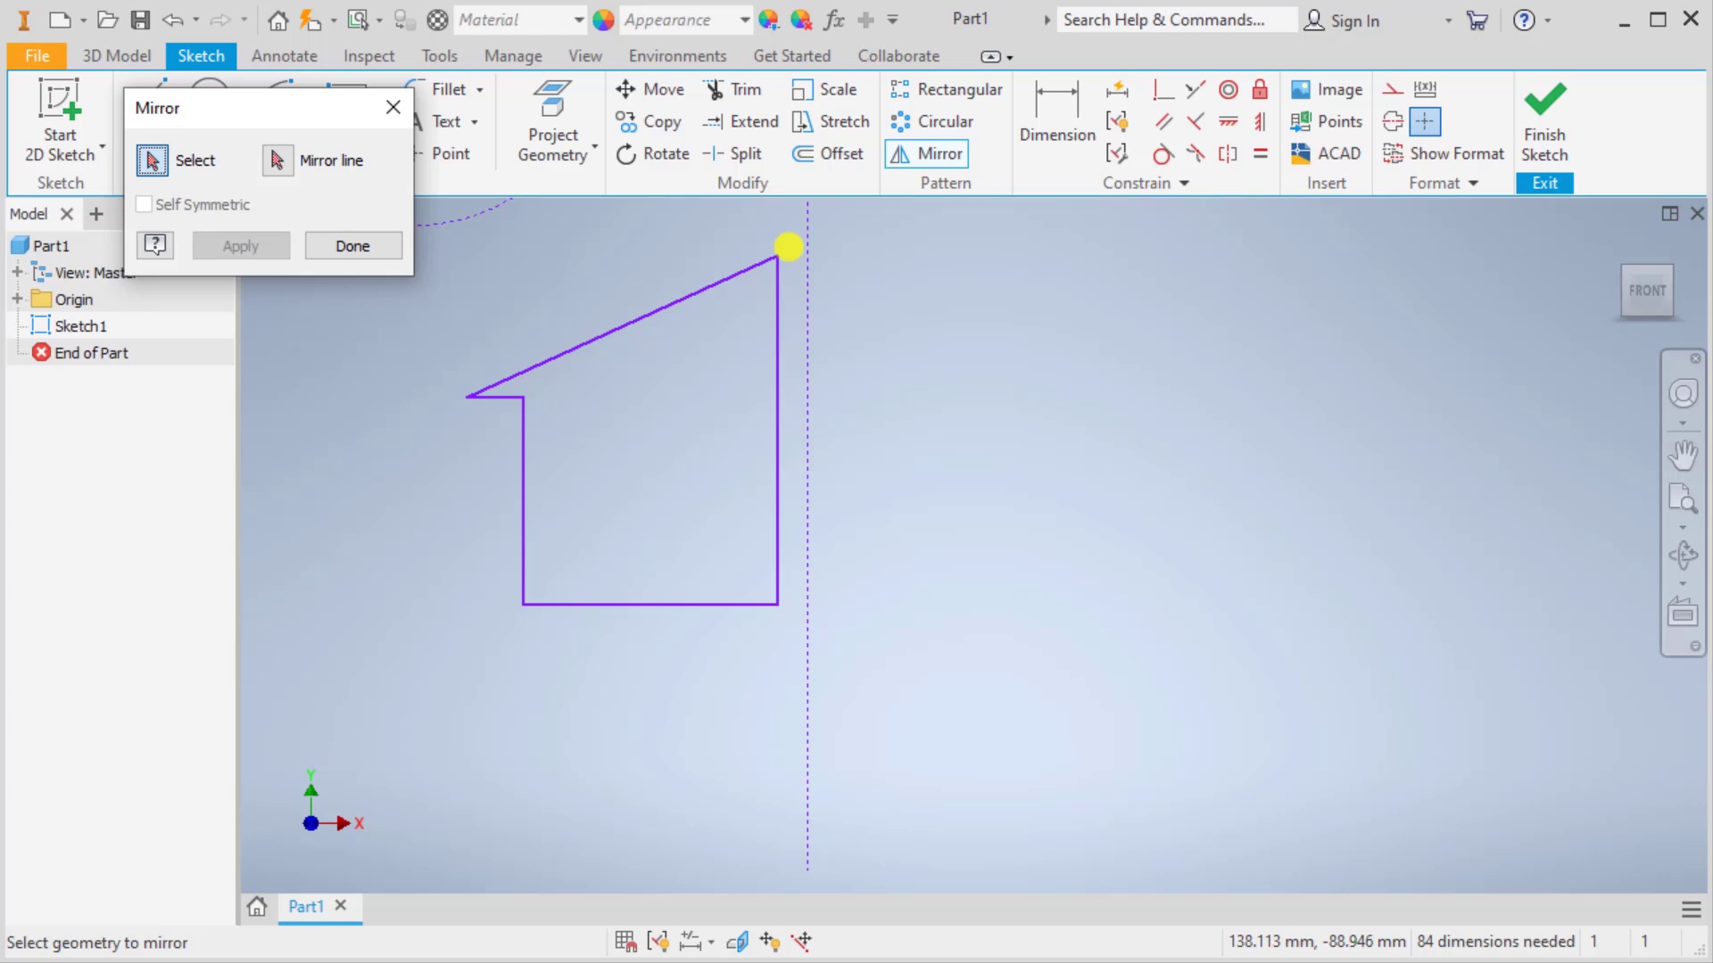
{"action": "mouse_move", "coordinate": [787, 239]}
{"action": "left_mouse_down"}
{"action": "mouse_move", "coordinate": [493, 494]}
{"action": "mouse_move", "coordinate": [432, 649]}
{"action": "left_mouse_up"}
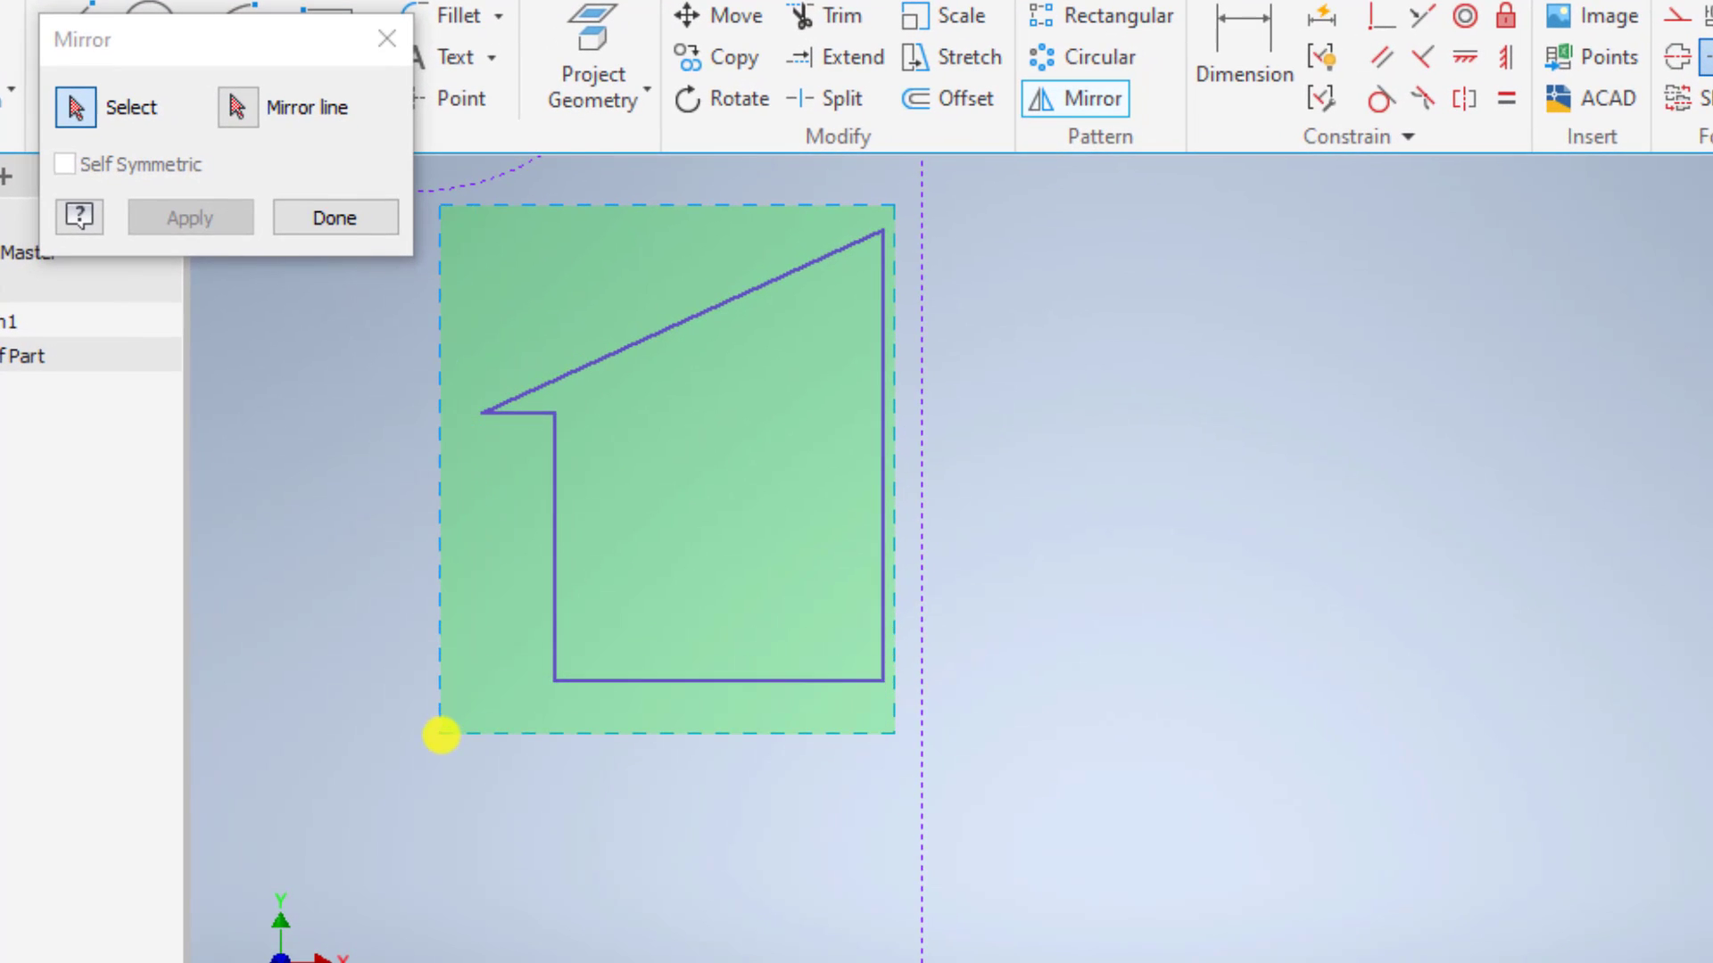
{"action": "left_click_drag", "start_coordinate": [441, 735], "coordinate": [441, 735]}
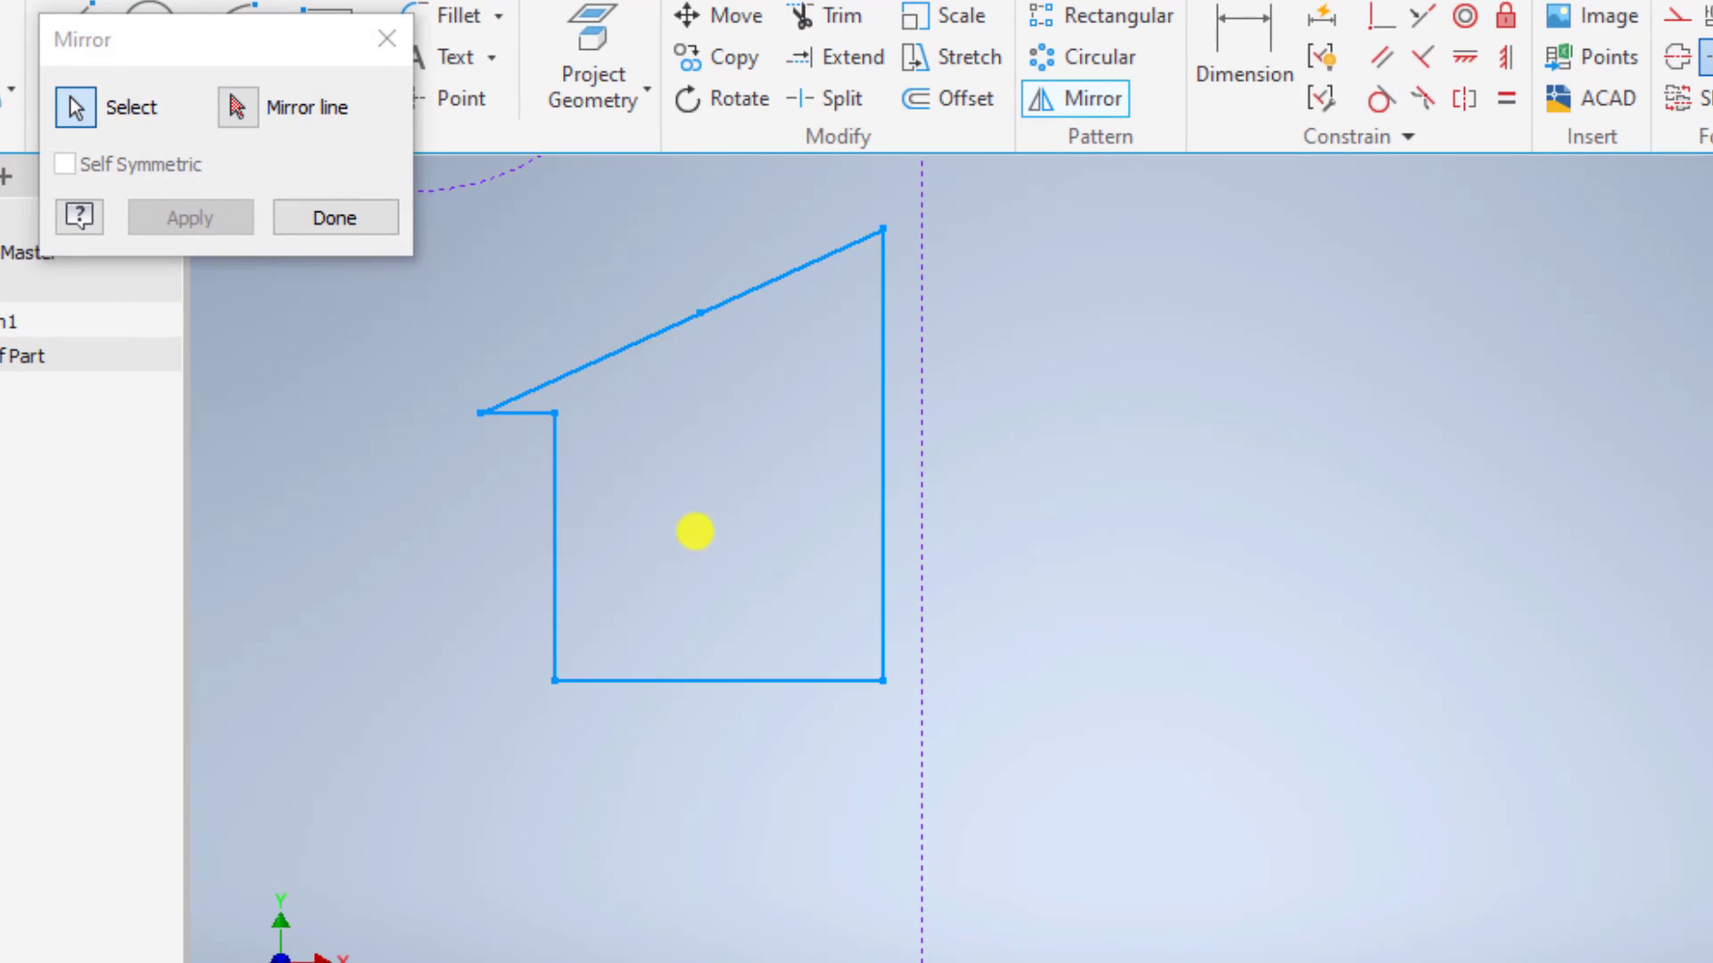
{"action": "left_click", "coordinate": [237, 107]}
{"action": "left_click", "coordinate": [928, 344]}
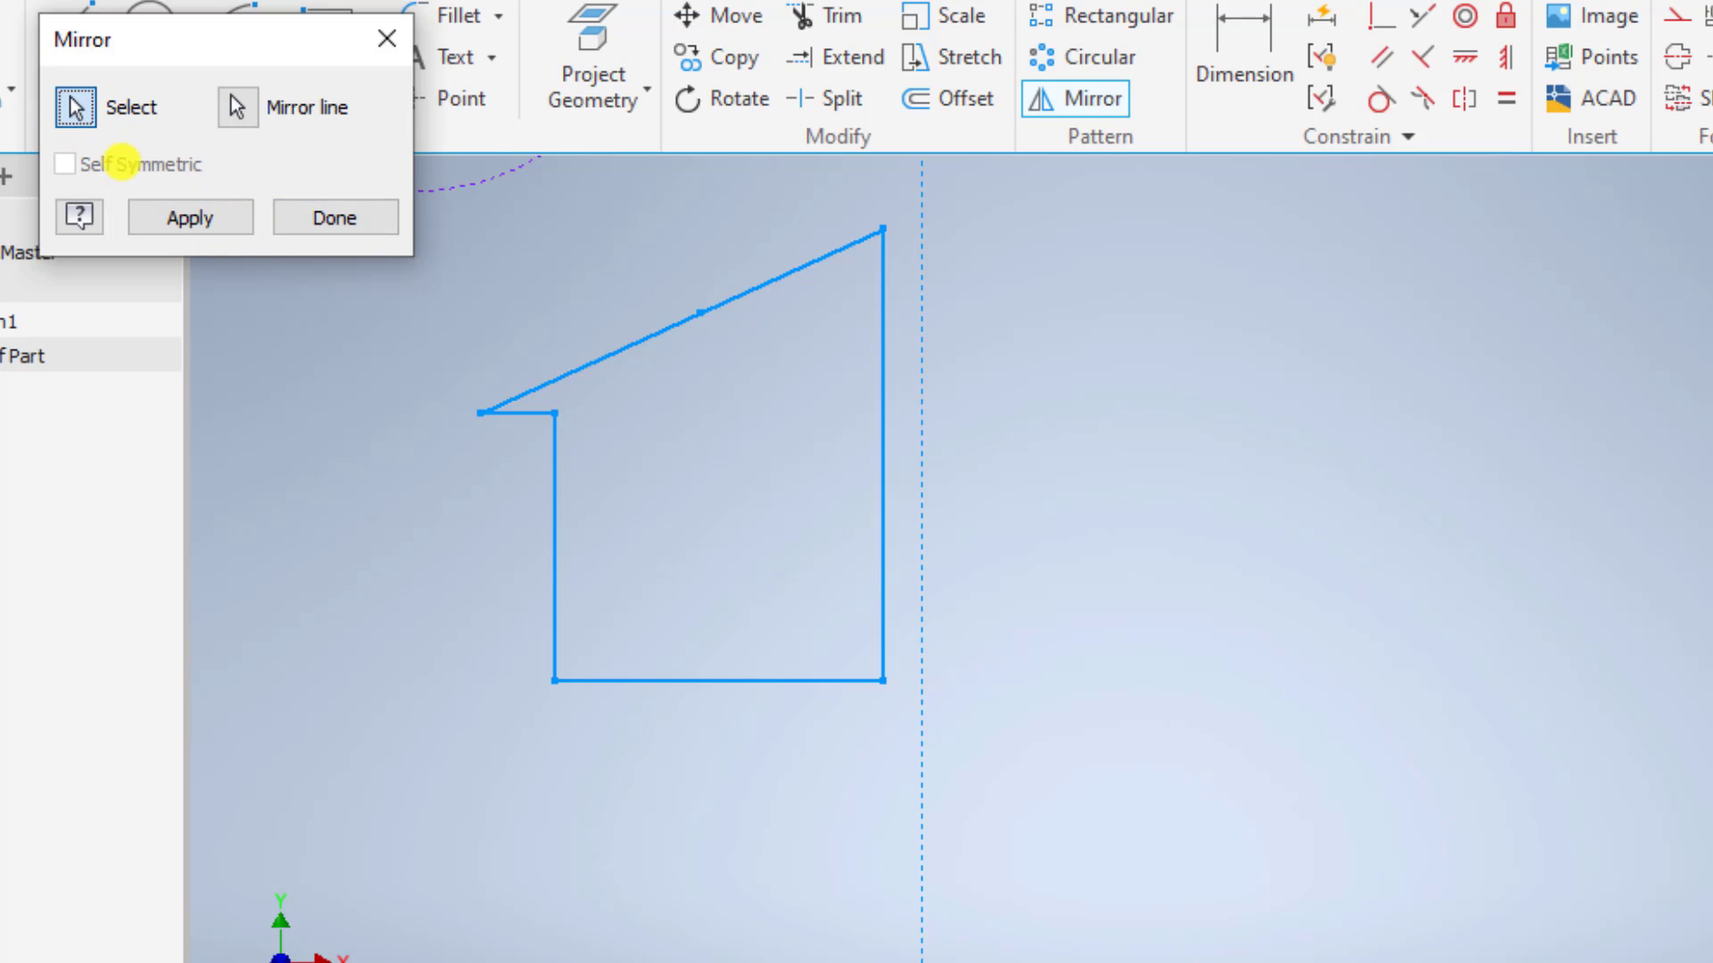
{"action": "left_click", "coordinate": [190, 219]}
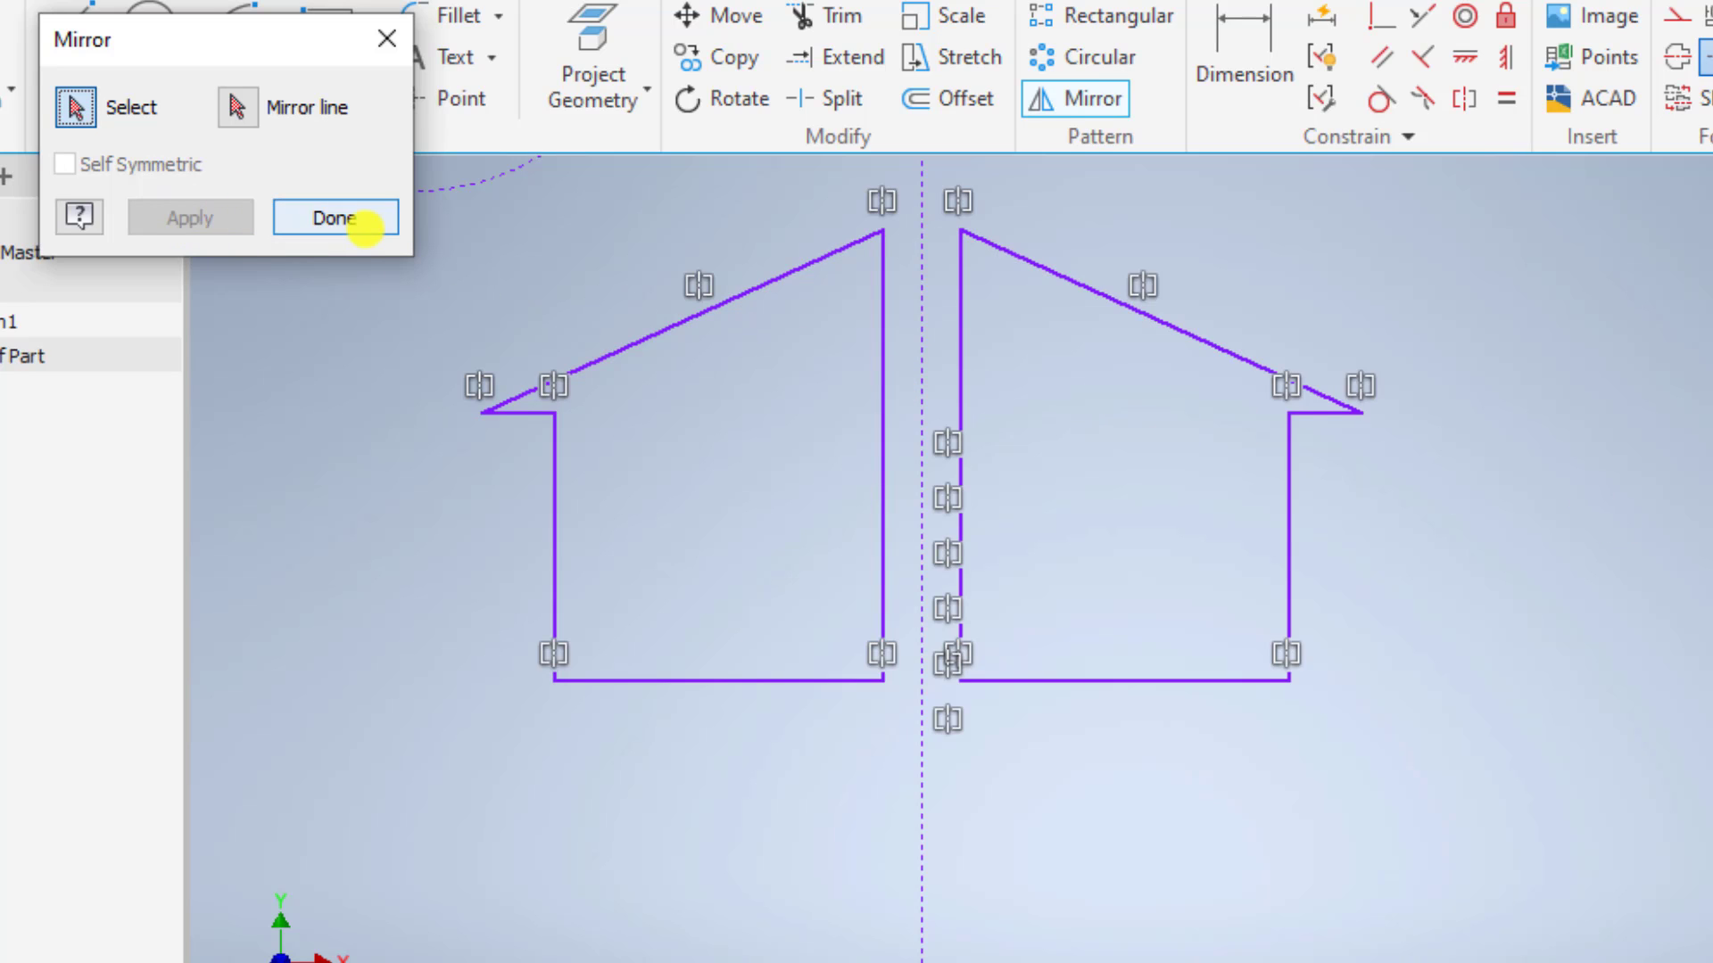
{"action": "left_click", "coordinate": [335, 218]}
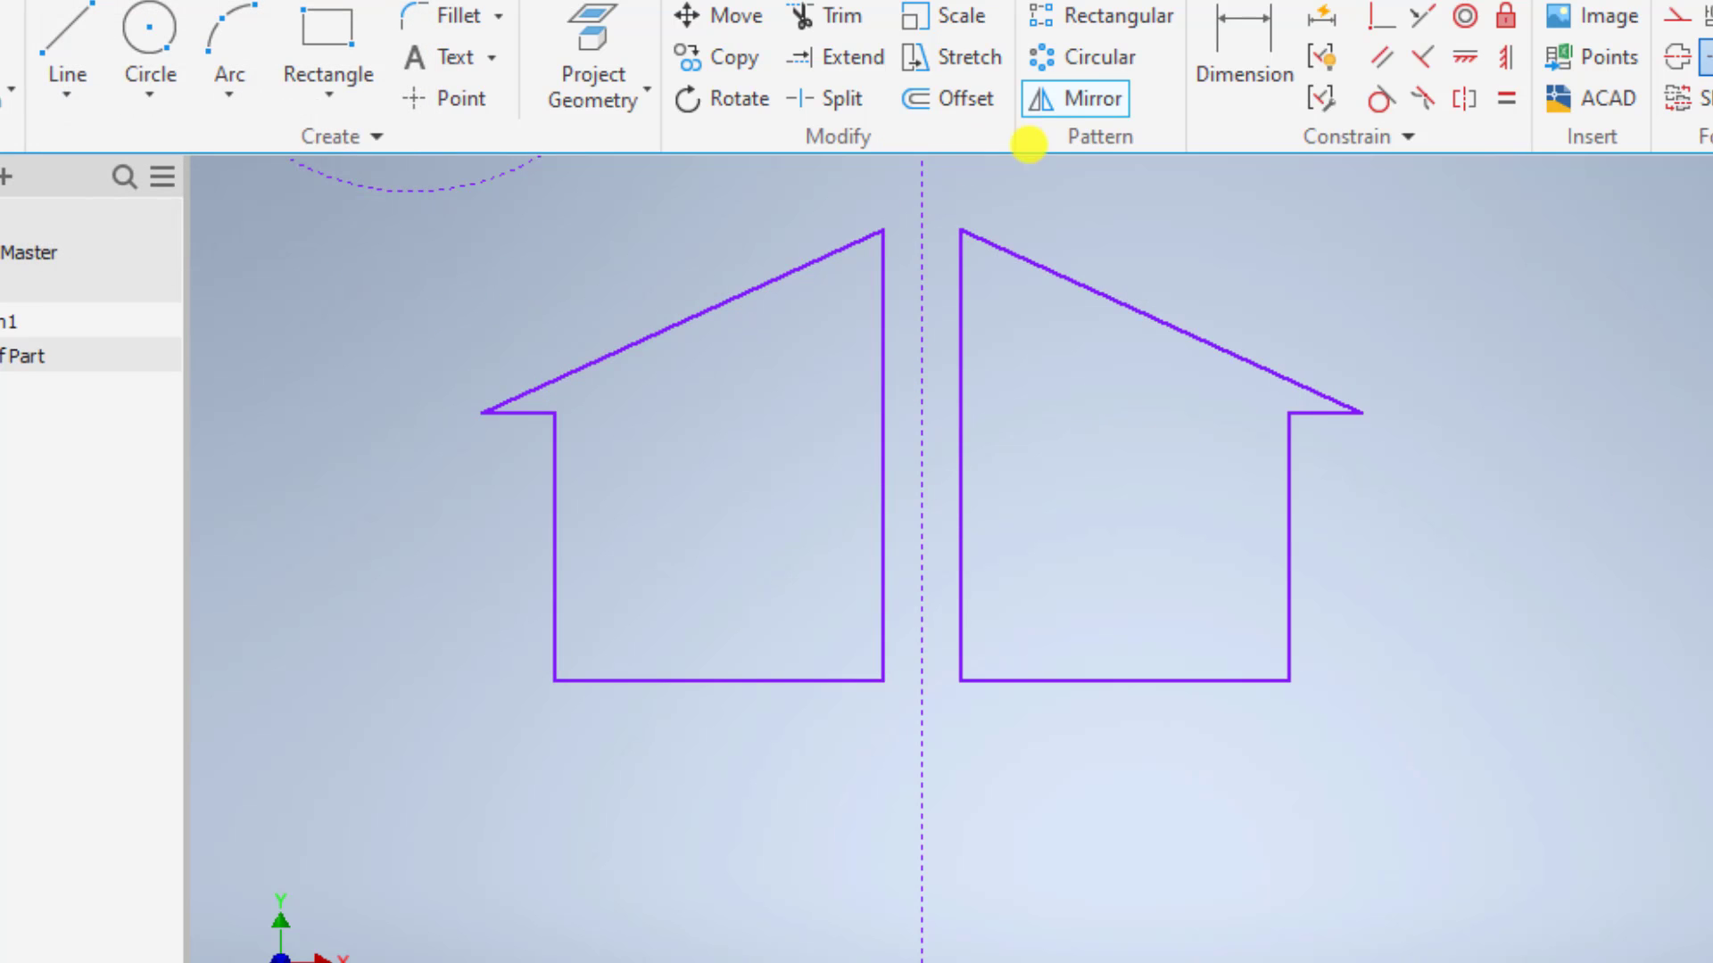
Step: Lengthen the vertical construction line downward into the empty area below the two mirrored profiles
{"action": "mouse_move", "coordinate": [1377, 809]}
{"action": "middle_mouse_down"}
{"action": "mouse_move", "coordinate": [1404, 605]}
{"action": "mouse_move", "coordinate": [1406, 622]}
{"action": "middle_mouse_up"}
{"action": "left_click_drag", "start_coordinate": [962, 926], "coordinate": [959, 962]}
{"action": "left_click_drag", "start_coordinate": [952, 827], "coordinate": [962, 962]}
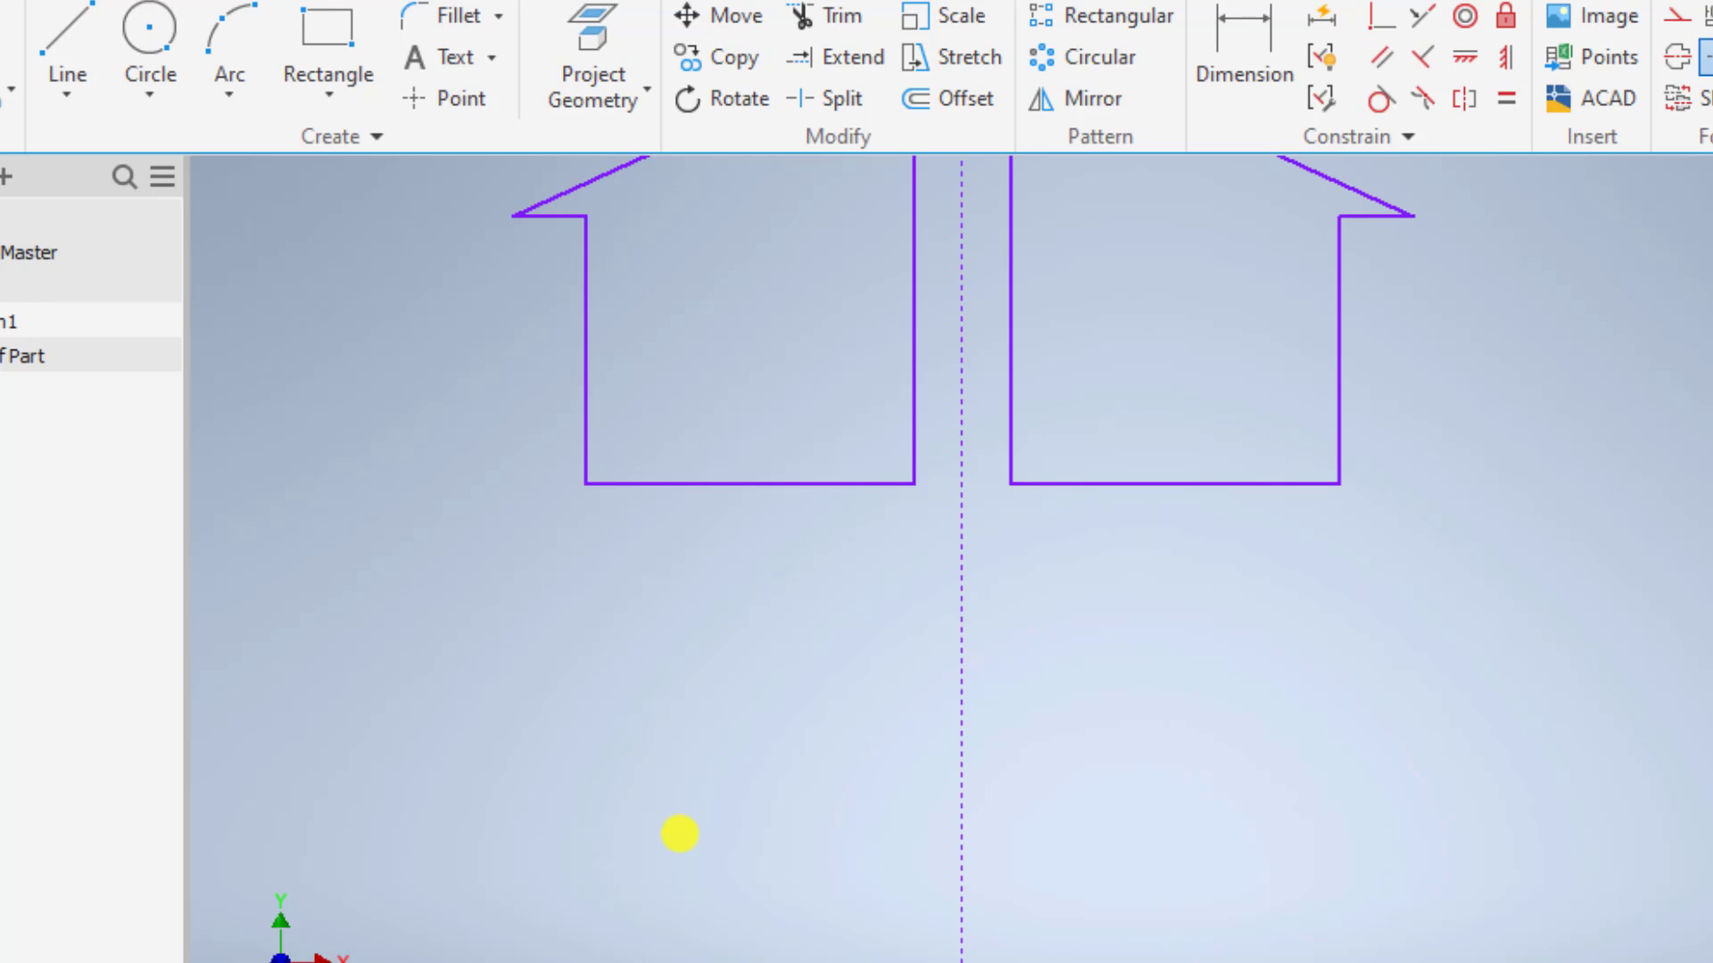
Step: Draw a four-point control vertex spline below the profiles, rising from the left and ending just across the construction line
{"action": "left_click", "coordinate": [67, 92]}
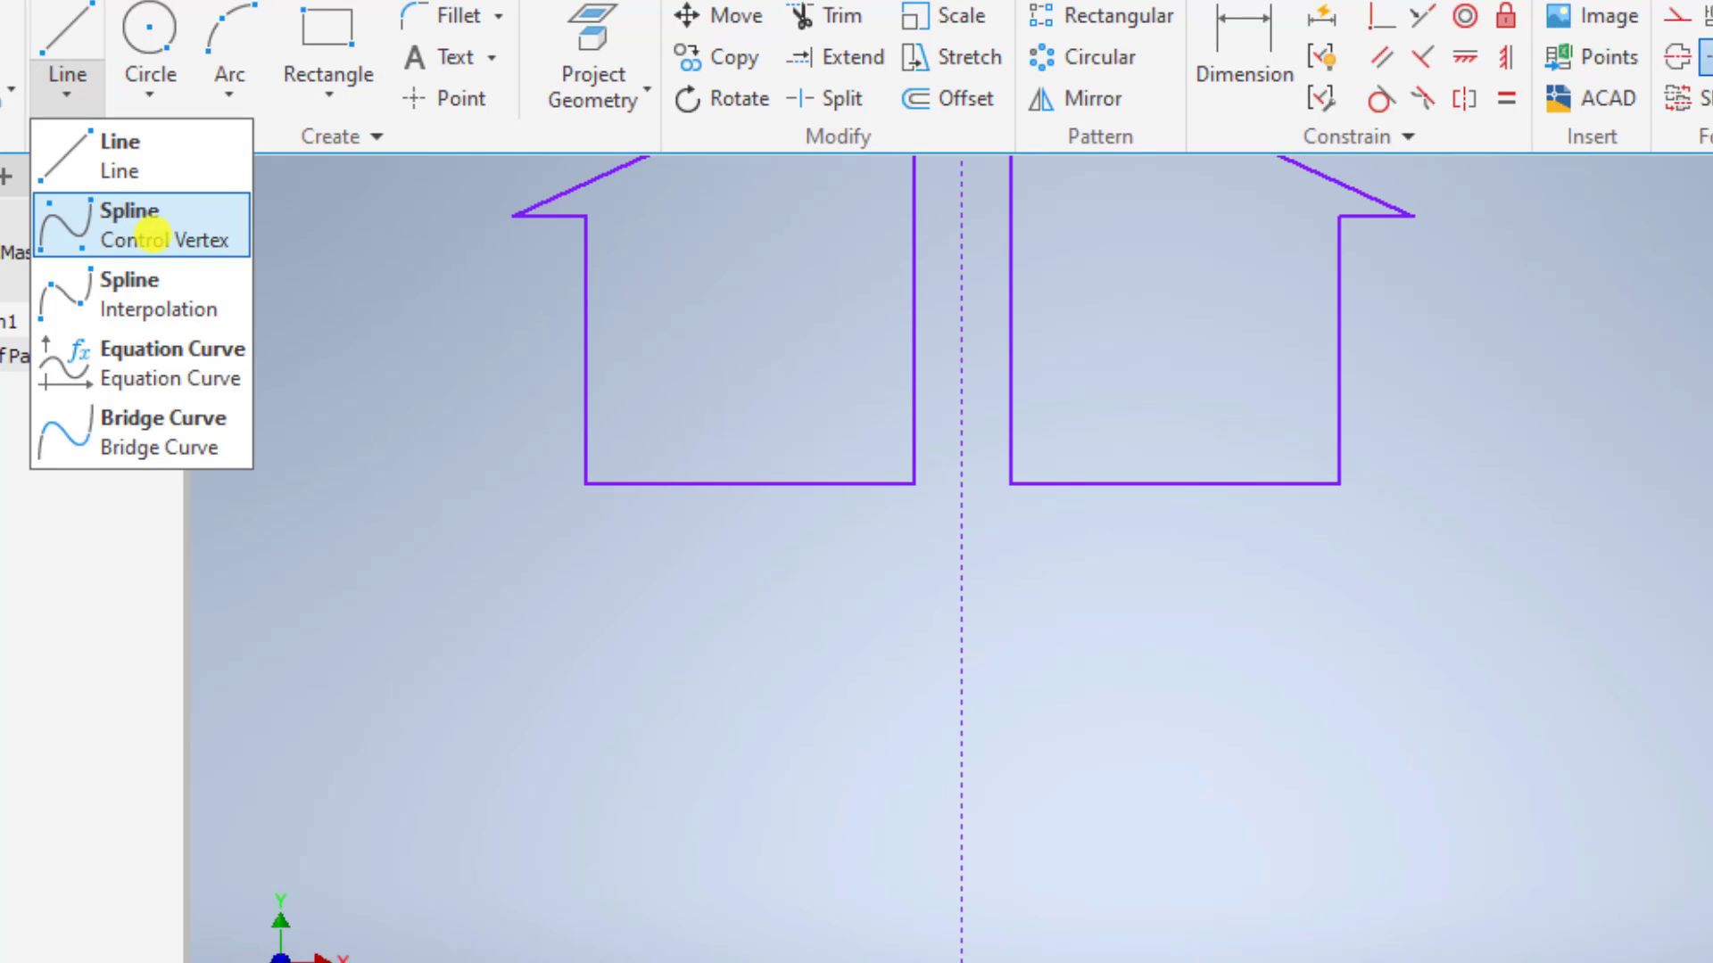
{"action": "left_click", "coordinate": [151, 233]}
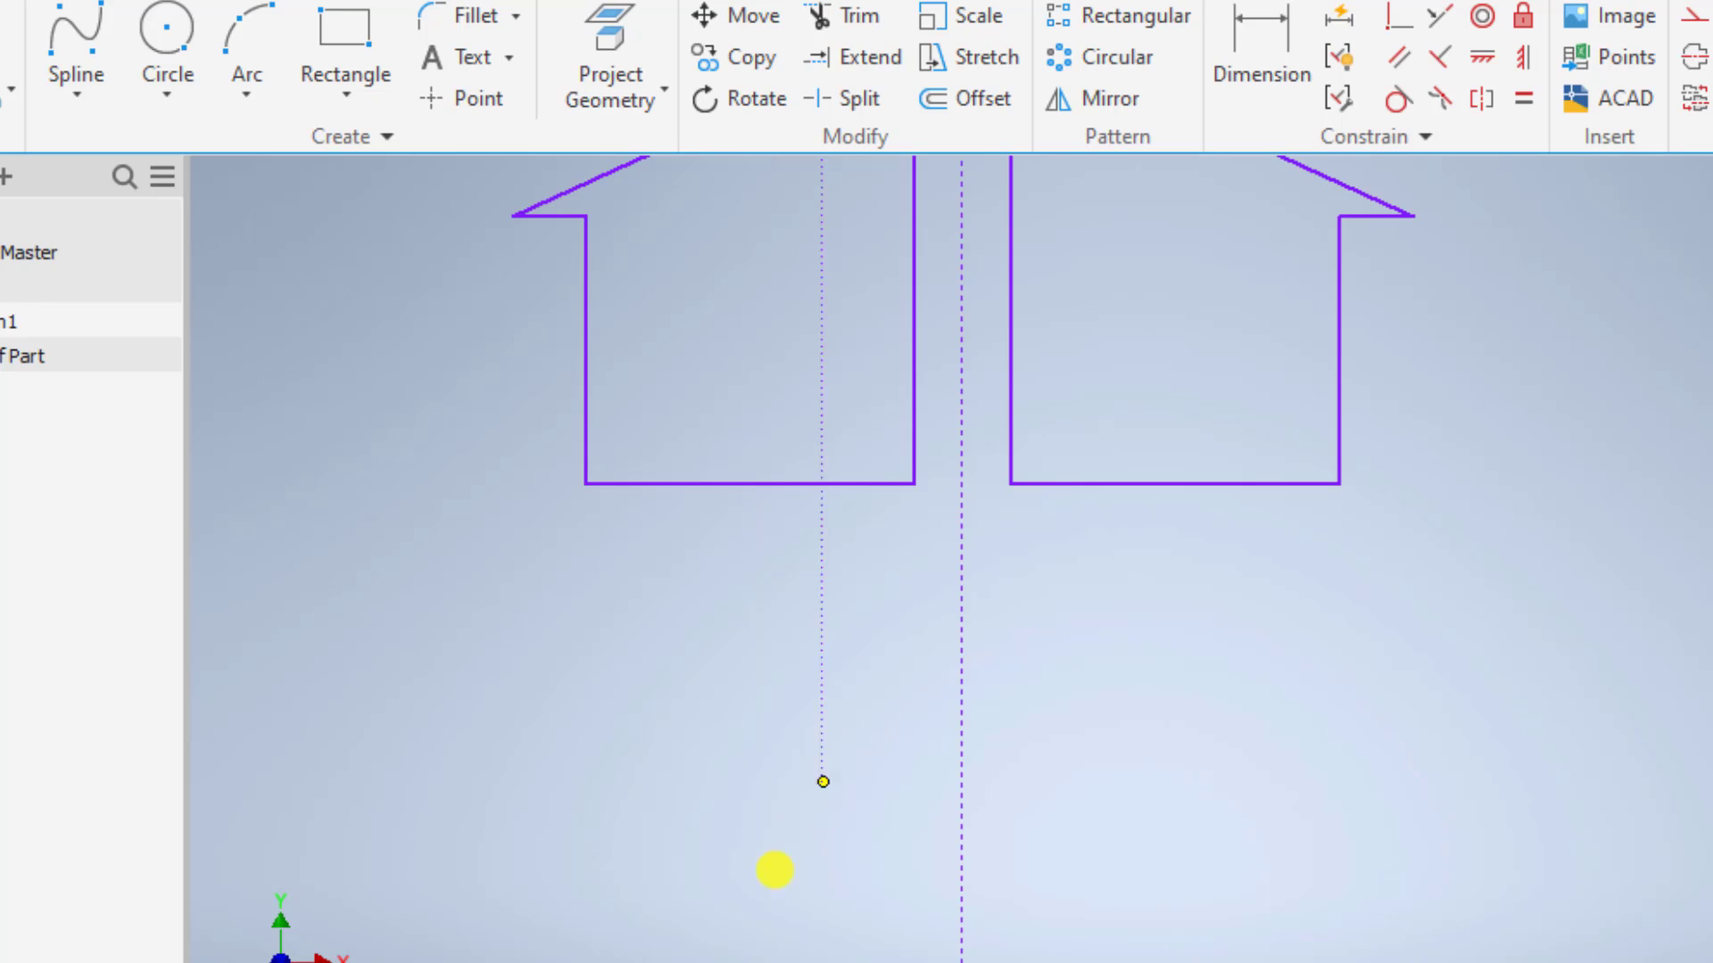
{"action": "left_click", "coordinate": [695, 949]}
{"action": "left_click", "coordinate": [701, 768]}
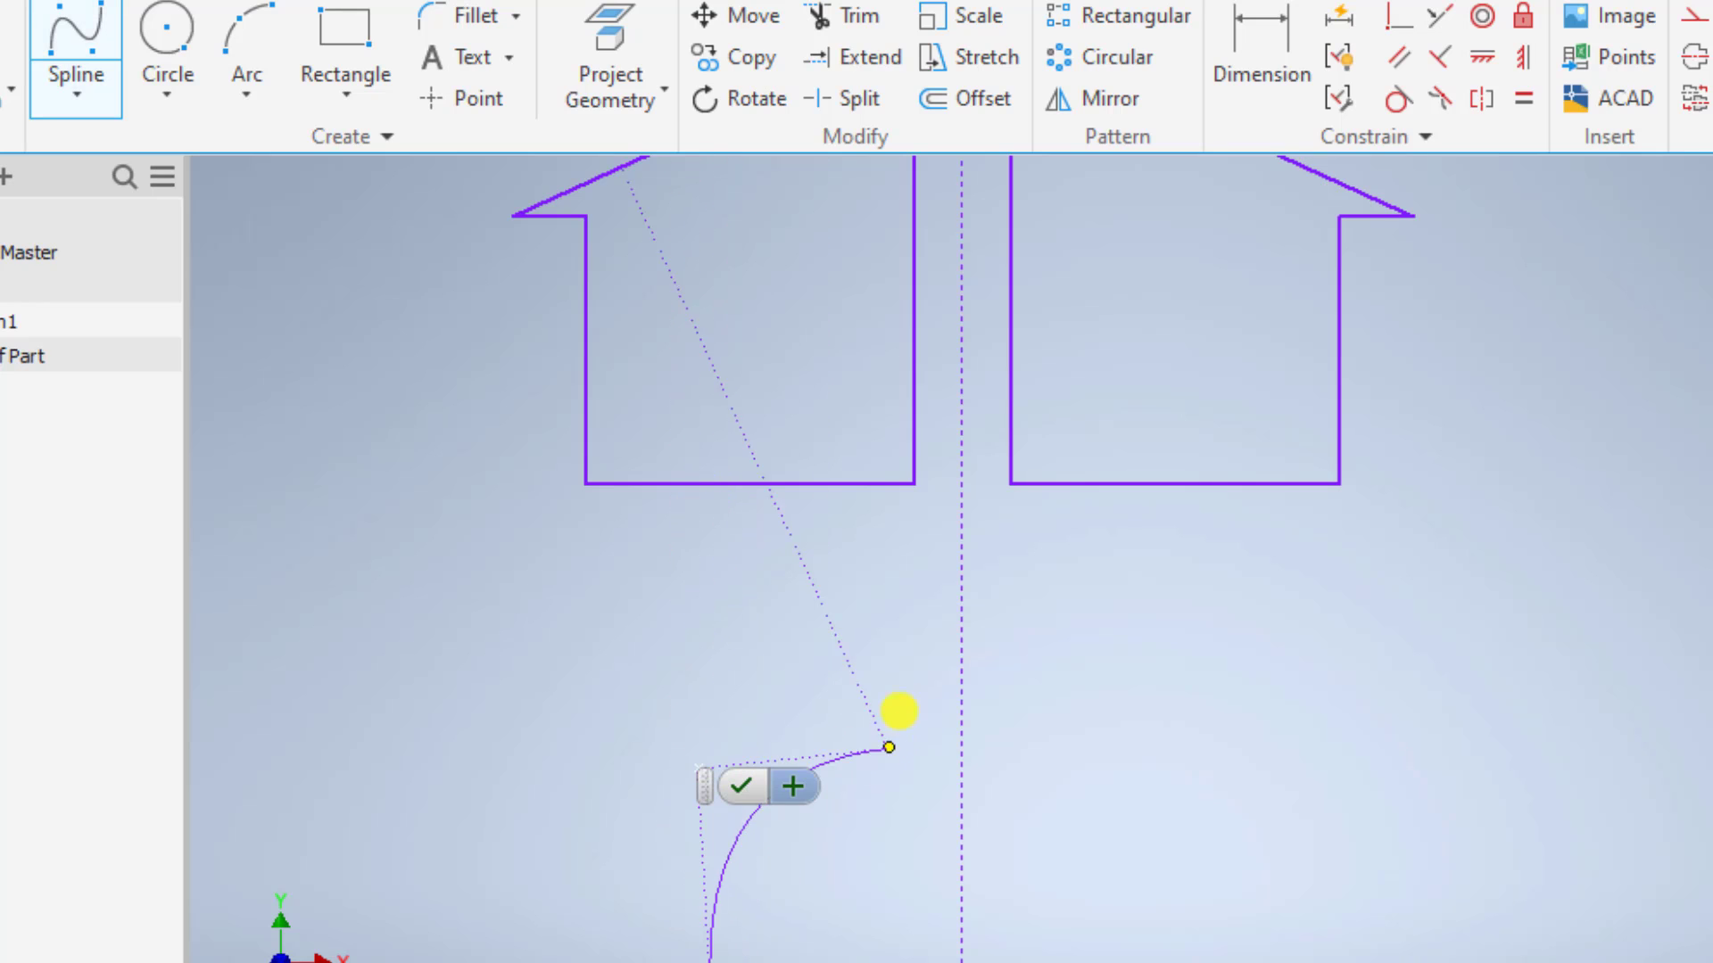
{"action": "left_click", "coordinate": [954, 620]}
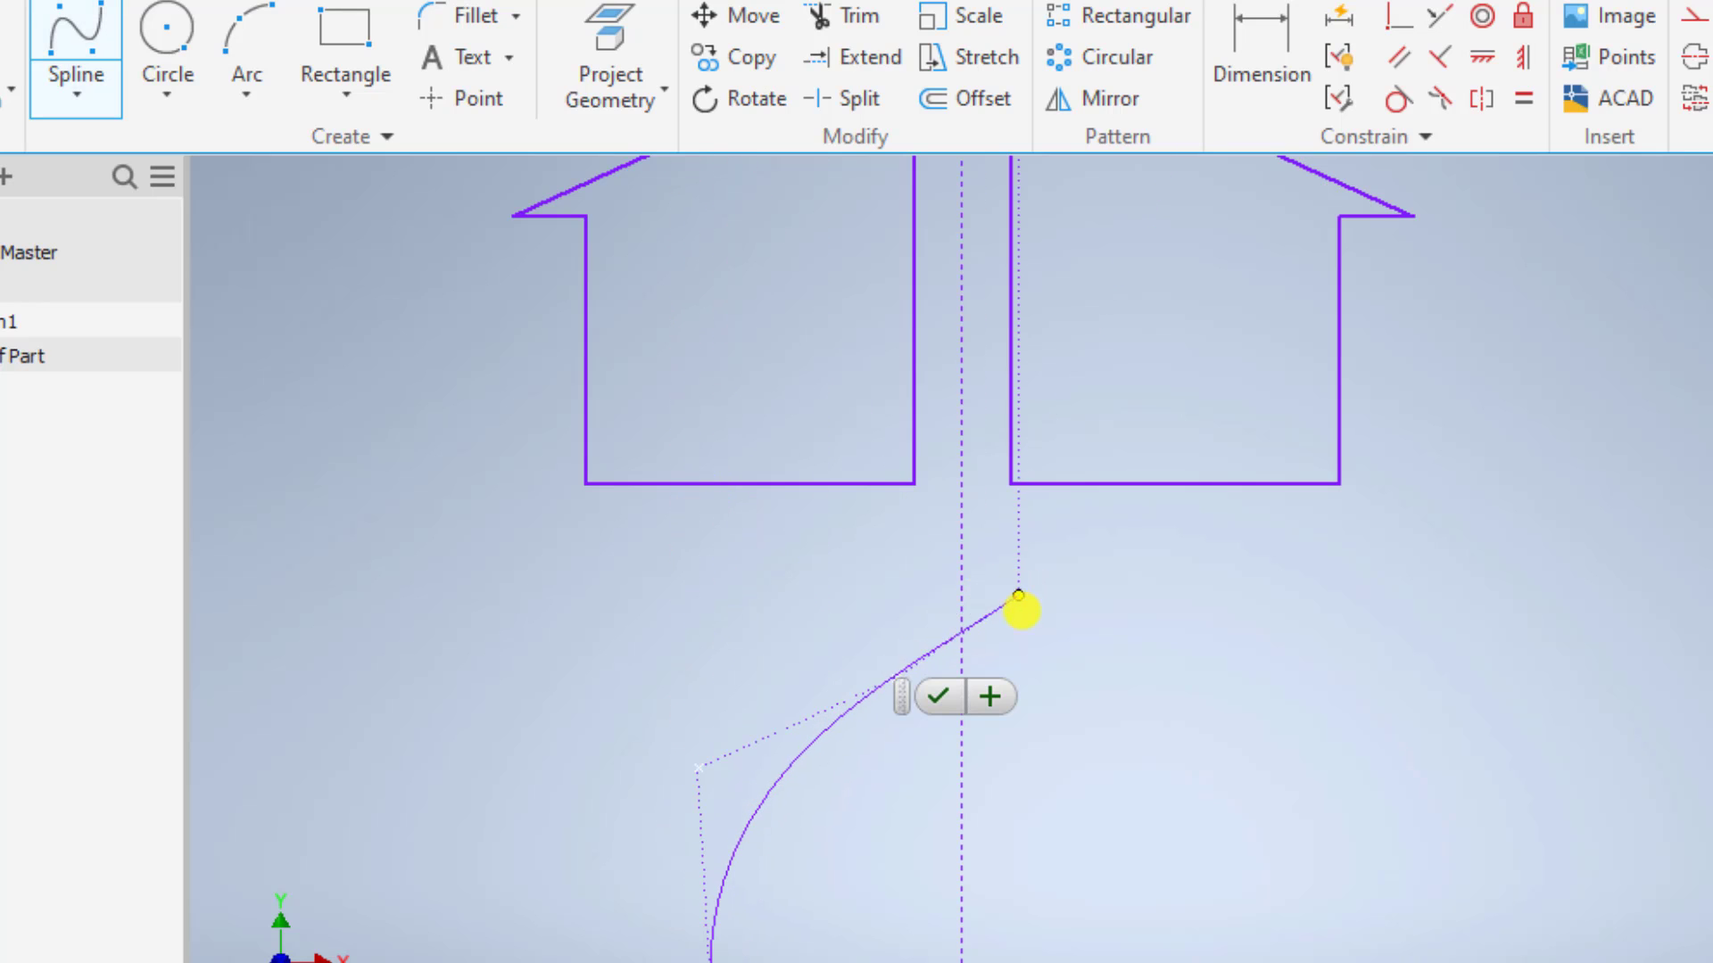
{"action": "left_click", "coordinate": [1019, 610]}
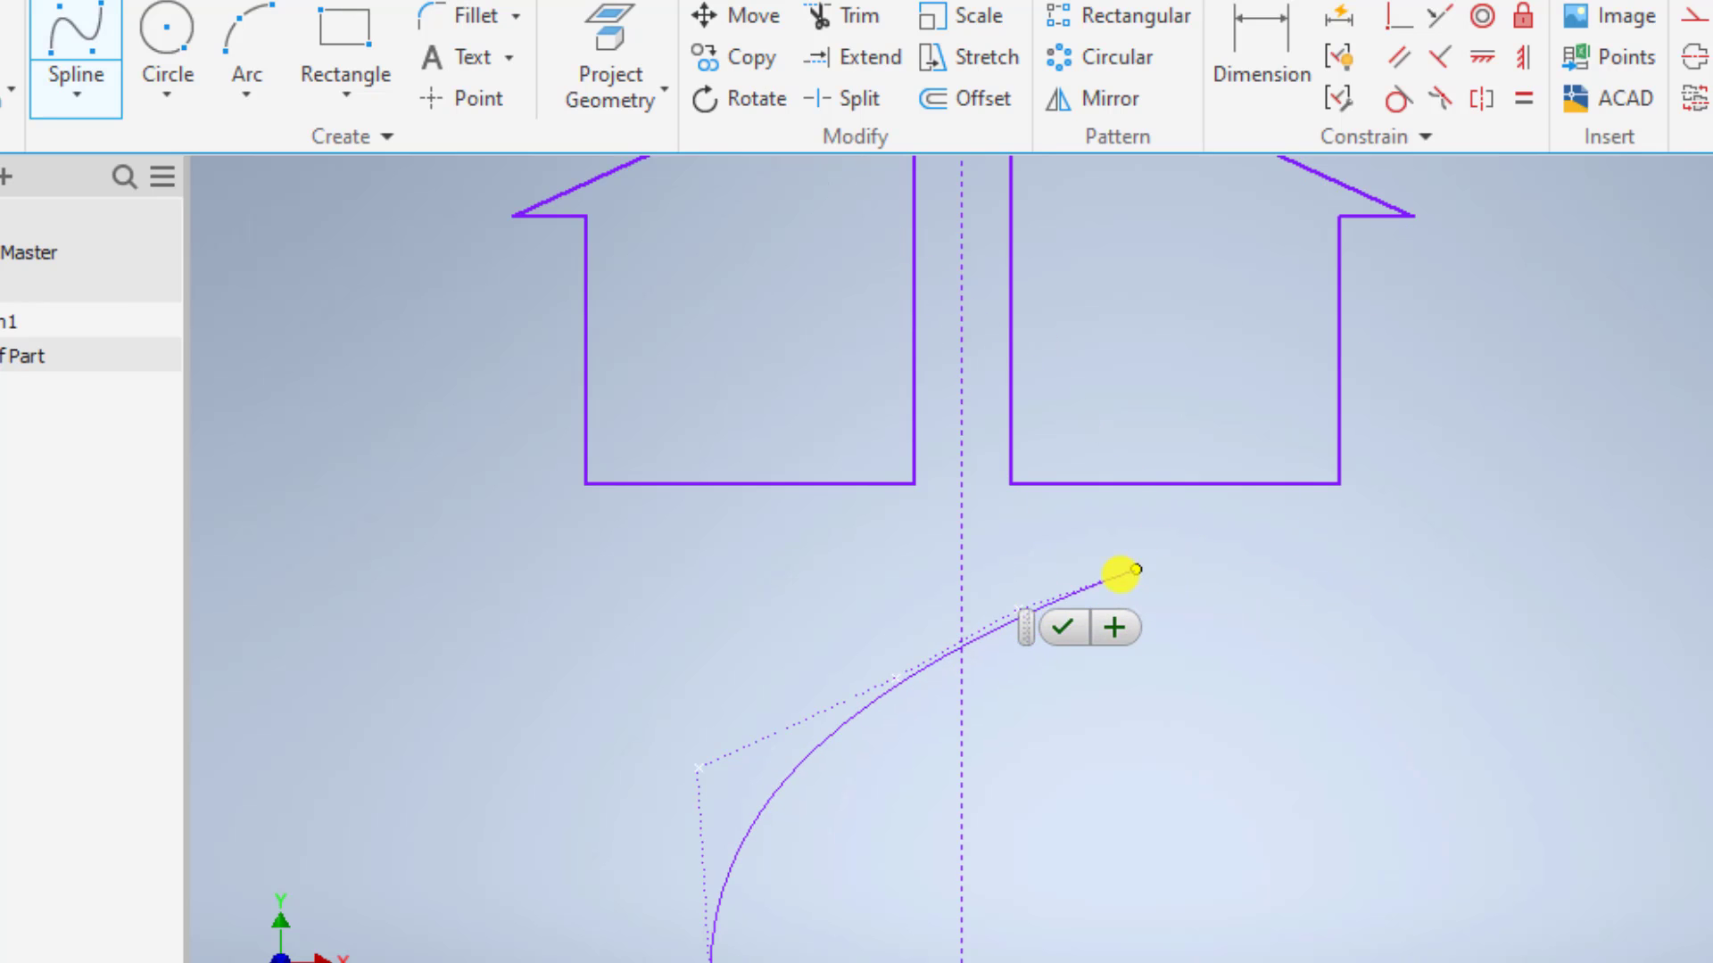
{"action": "left_click", "coordinate": [1065, 627]}
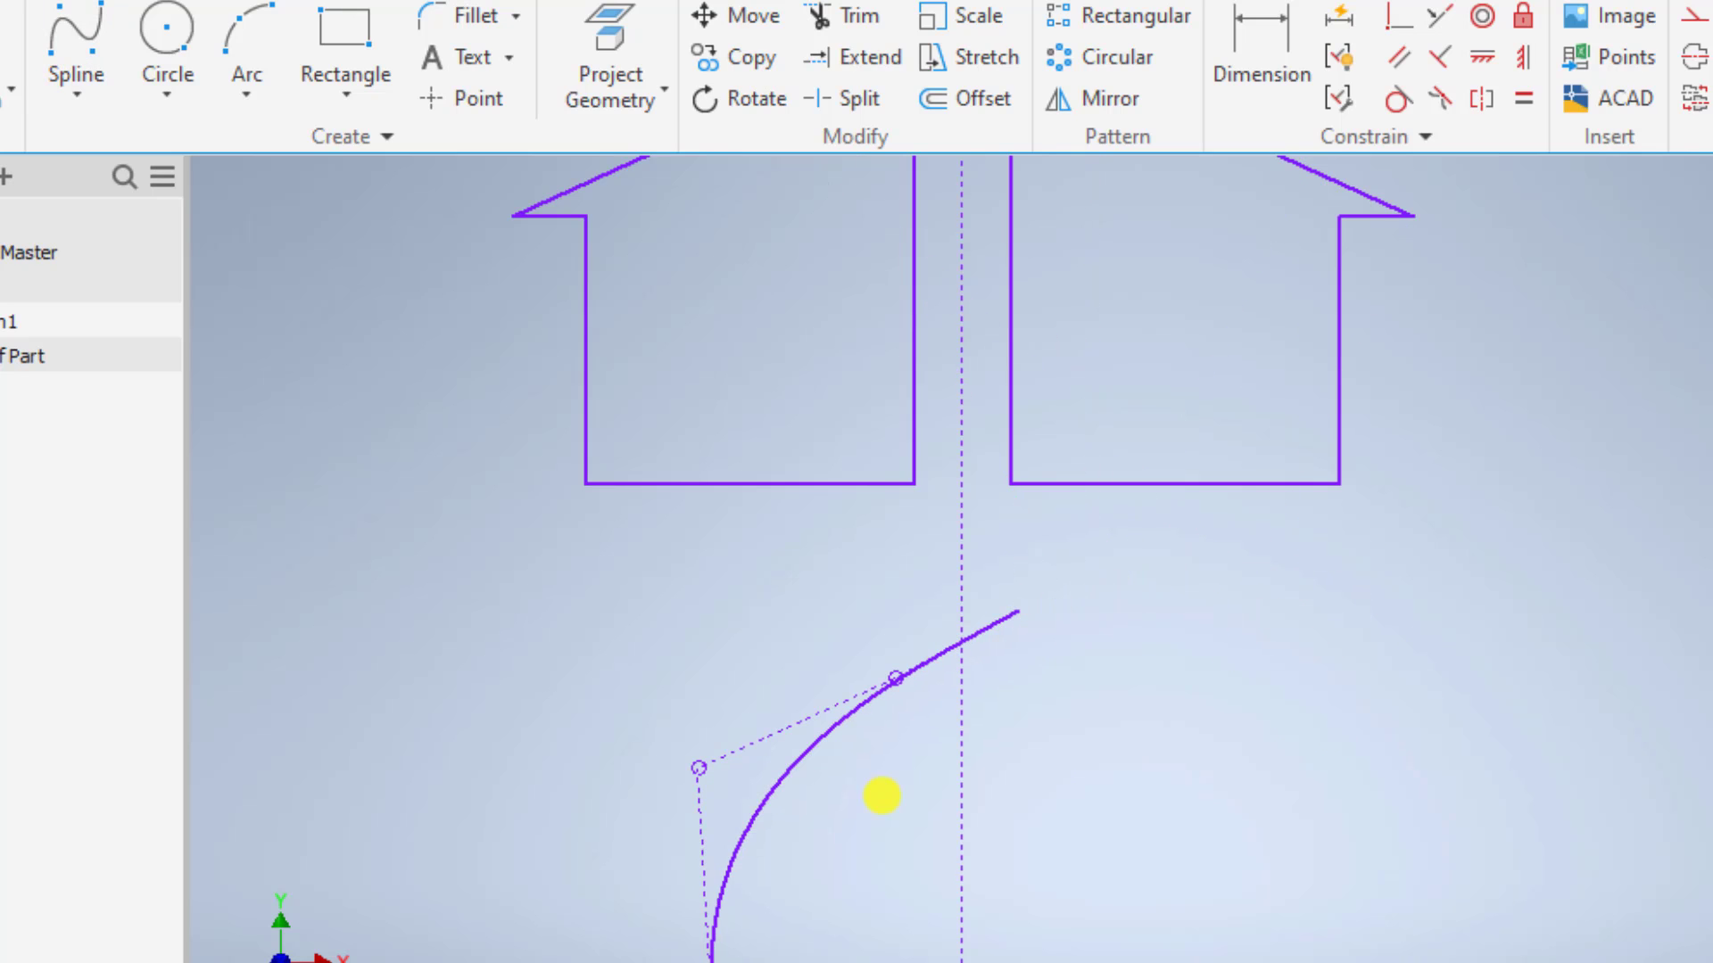
Step: Mirror the spline across the construction line with Self Symmetric turned on, and undo that mirror
{"action": "middle_click_drag", "start_coordinate": [1210, 787], "coordinate": [1147, 691]}
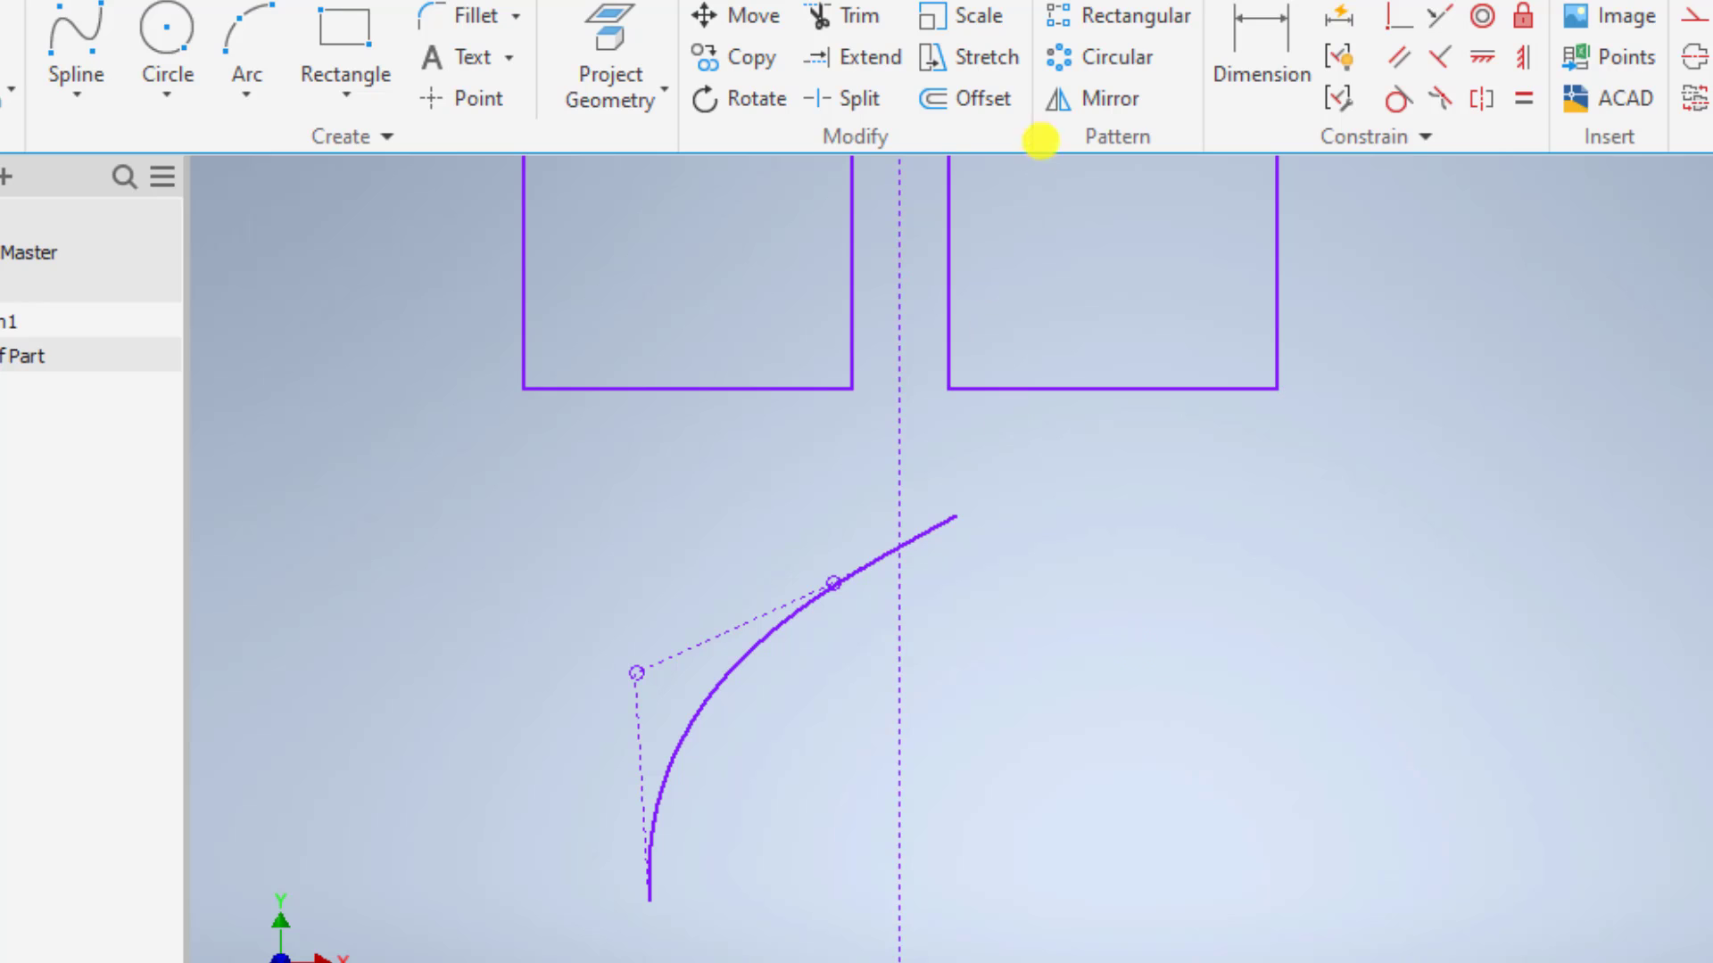
{"action": "left_click", "coordinate": [1108, 99]}
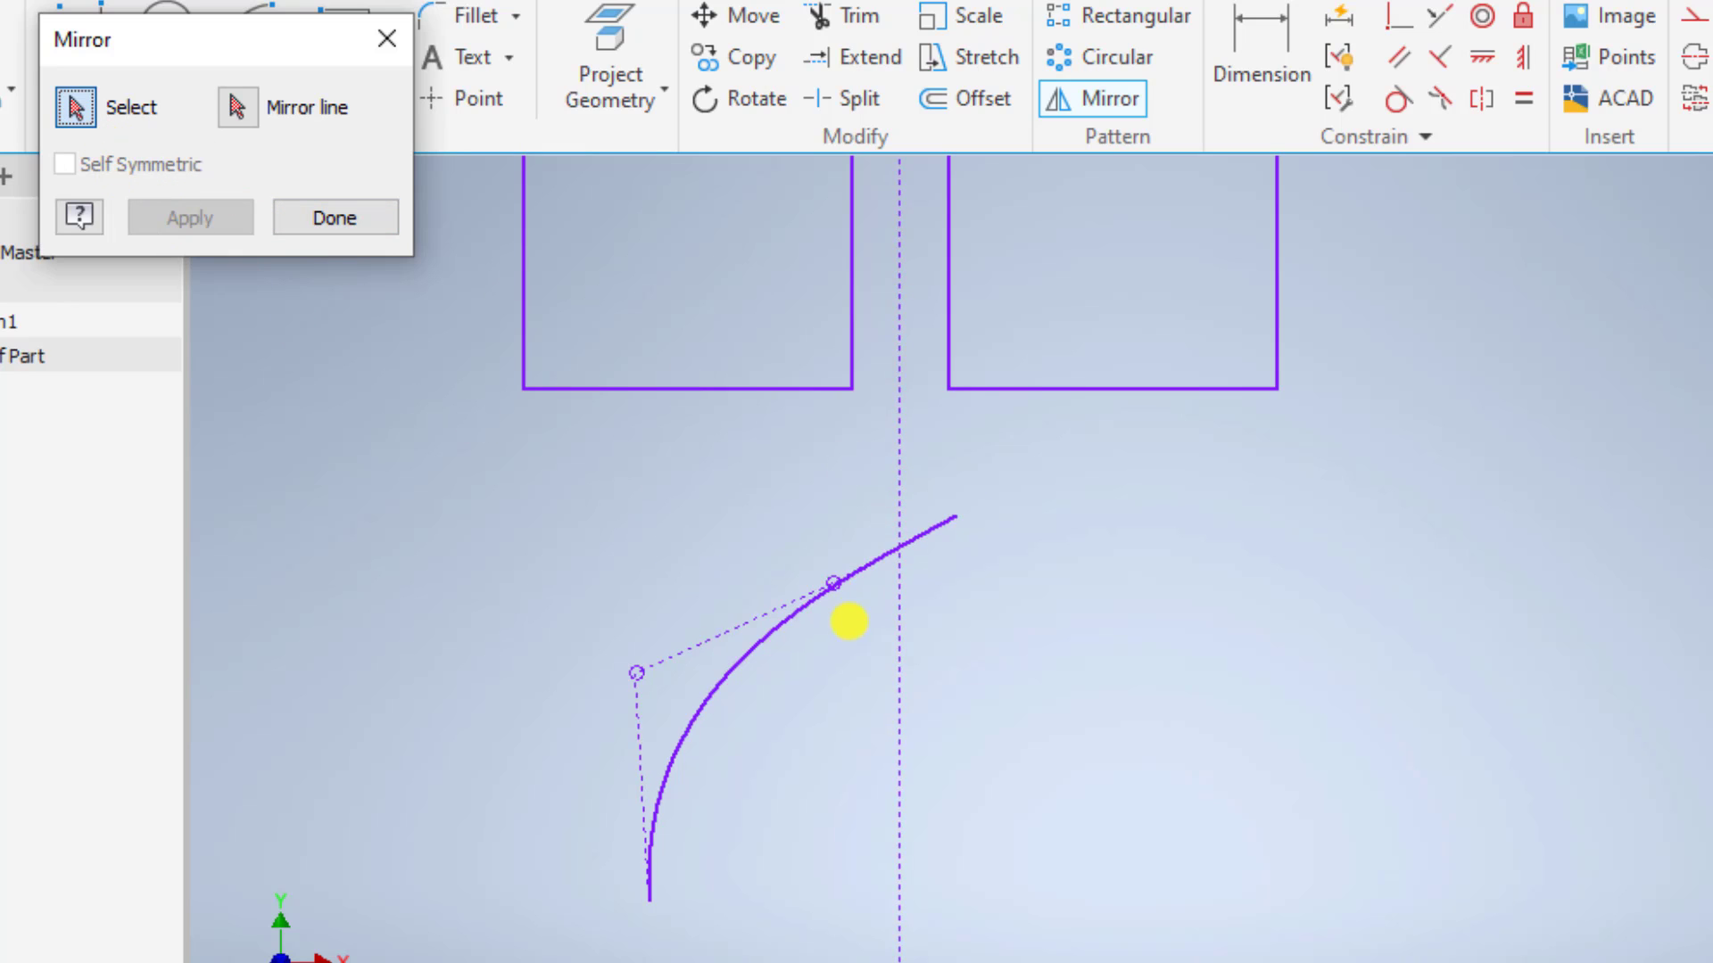
{"action": "left_click", "coordinate": [865, 565]}
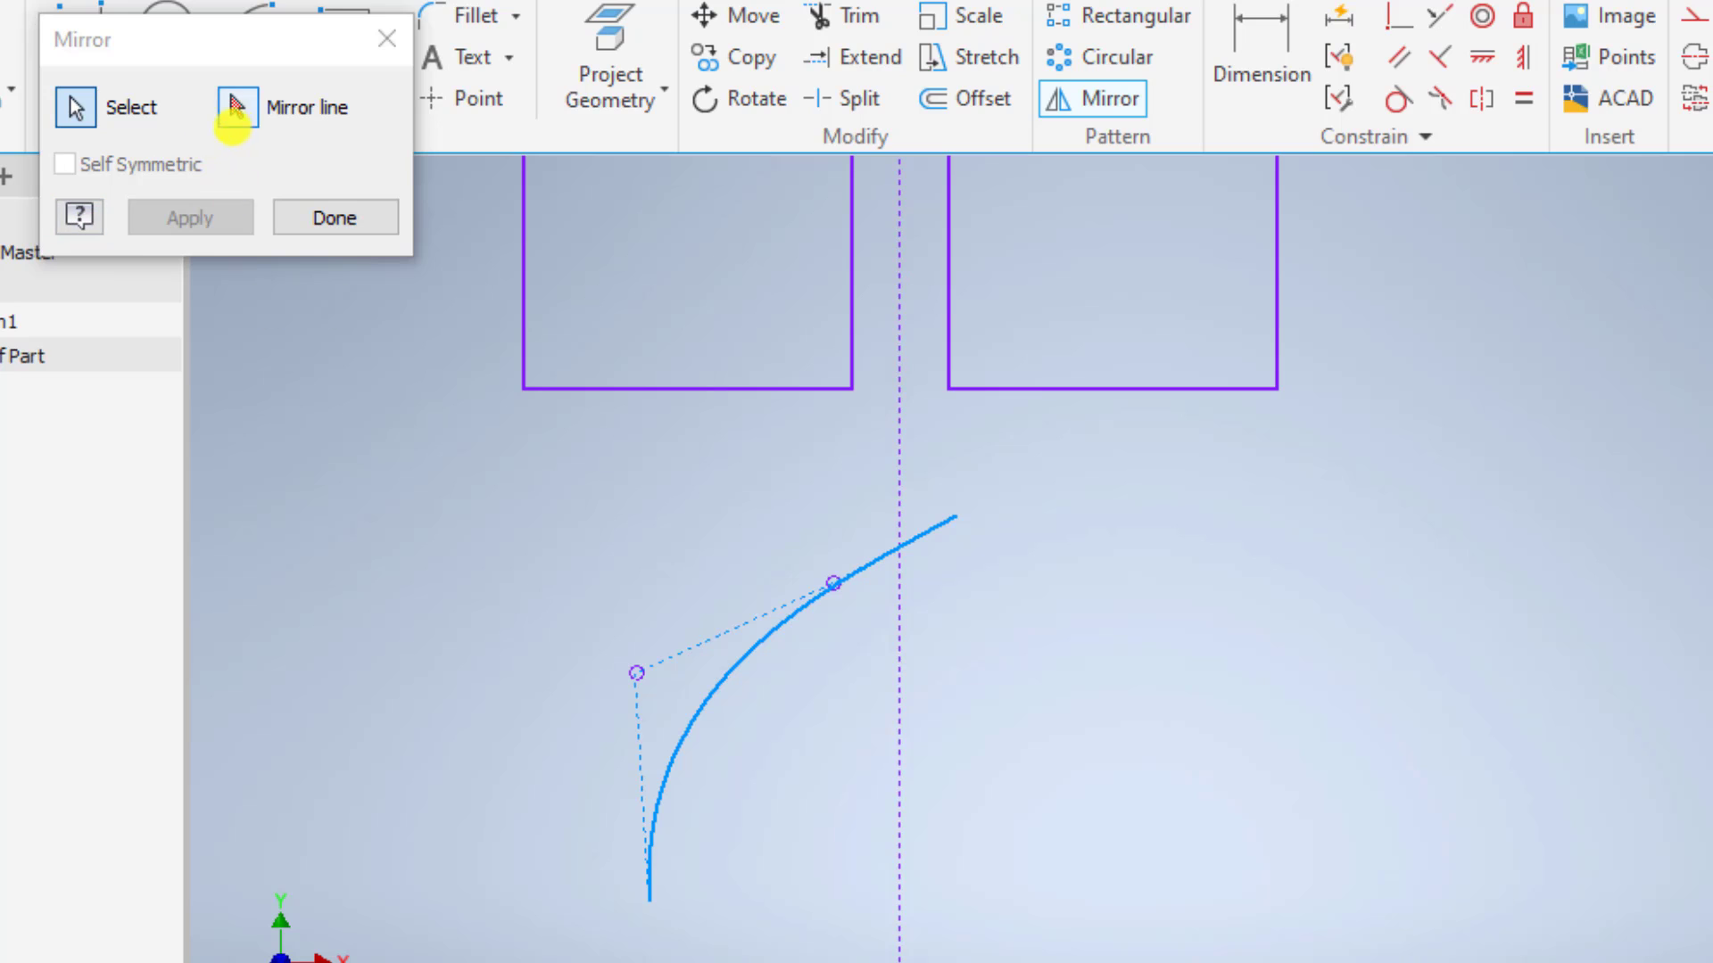
{"action": "left_click", "coordinate": [234, 107]}
{"action": "left_click", "coordinate": [898, 642]}
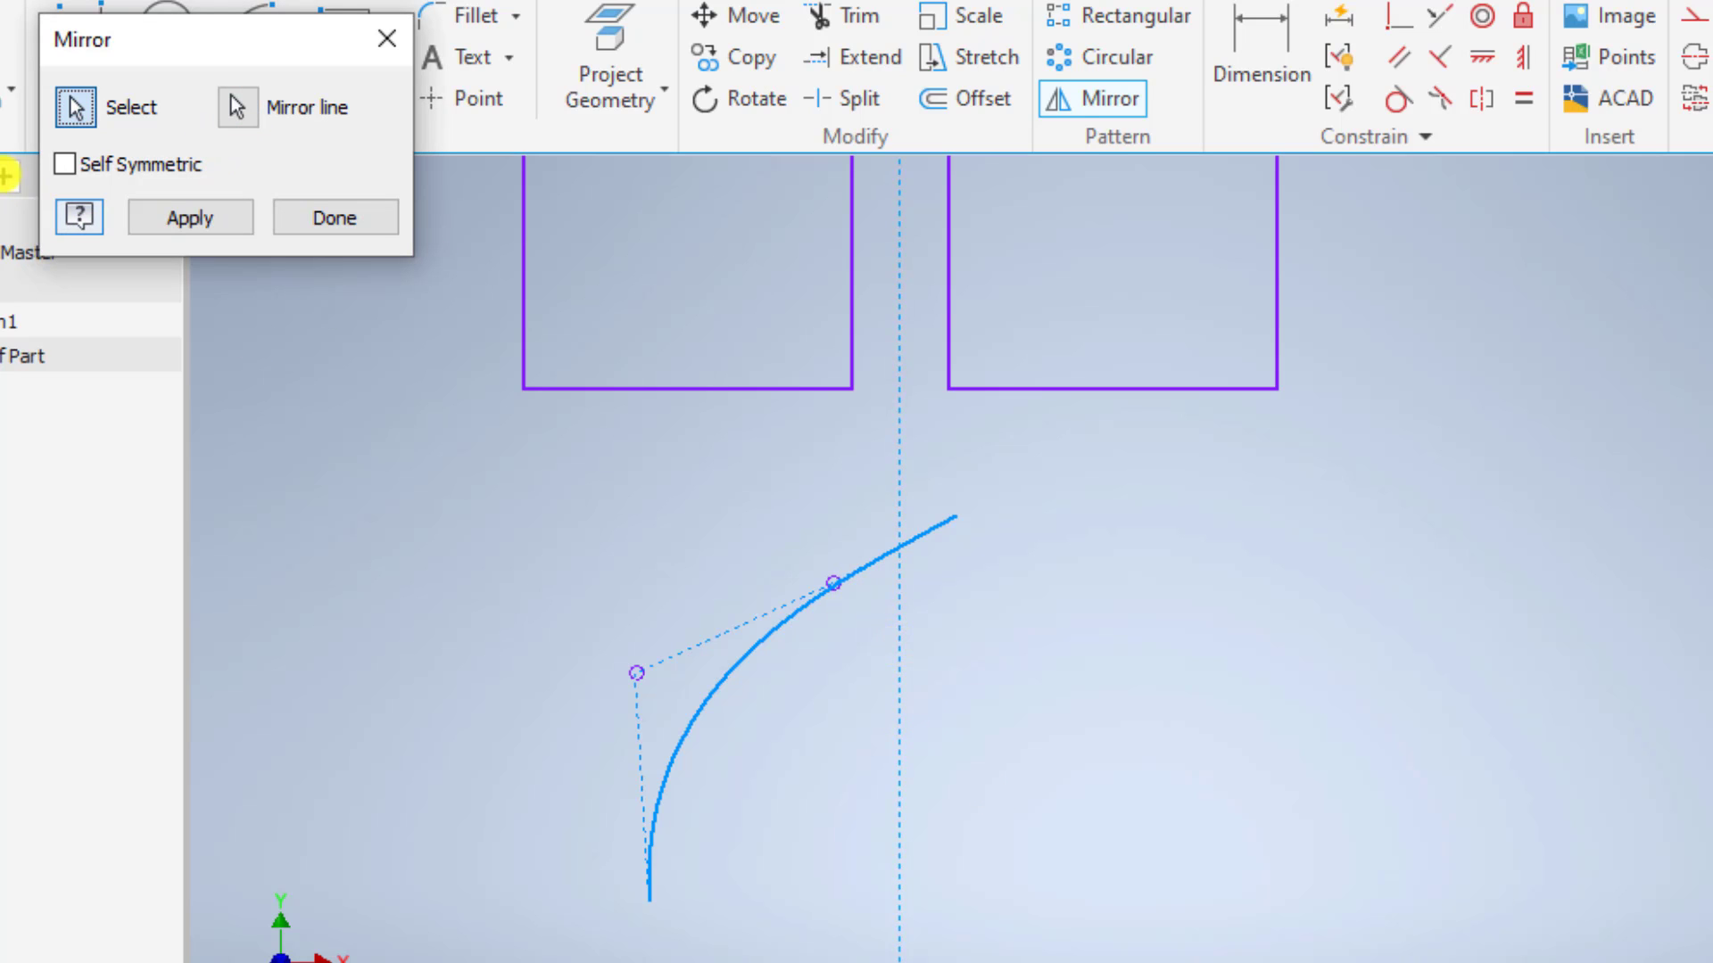
{"action": "left_click", "coordinate": [63, 164]}
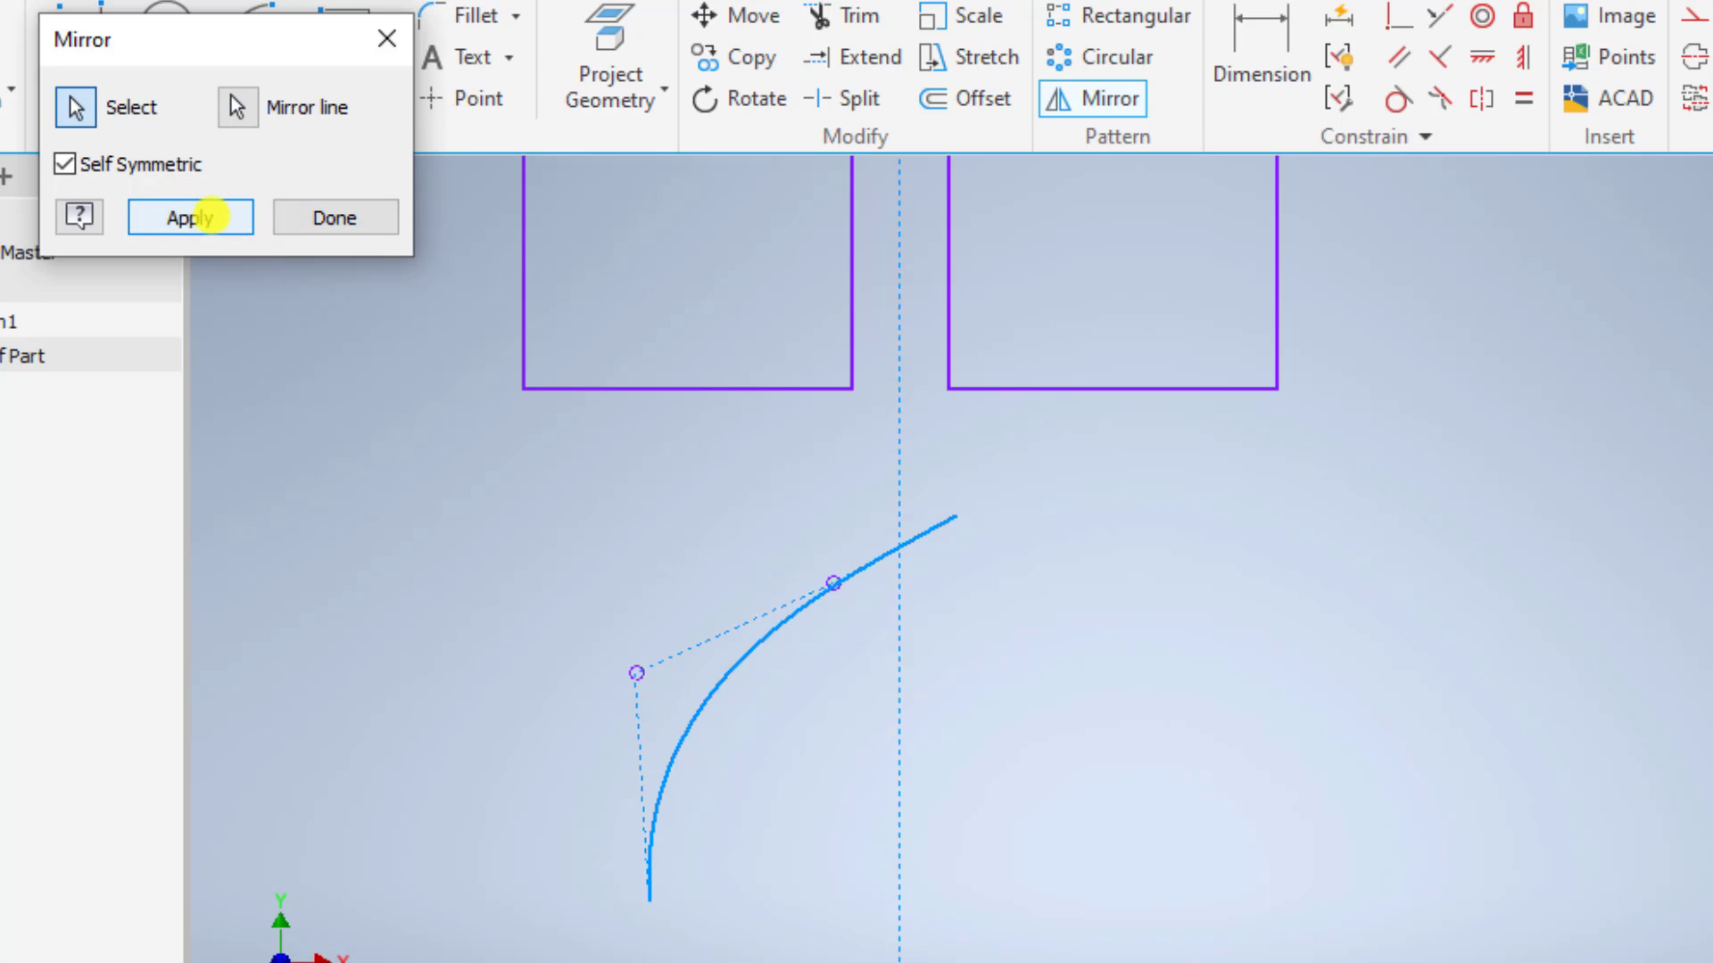
{"action": "left_click", "coordinate": [211, 218]}
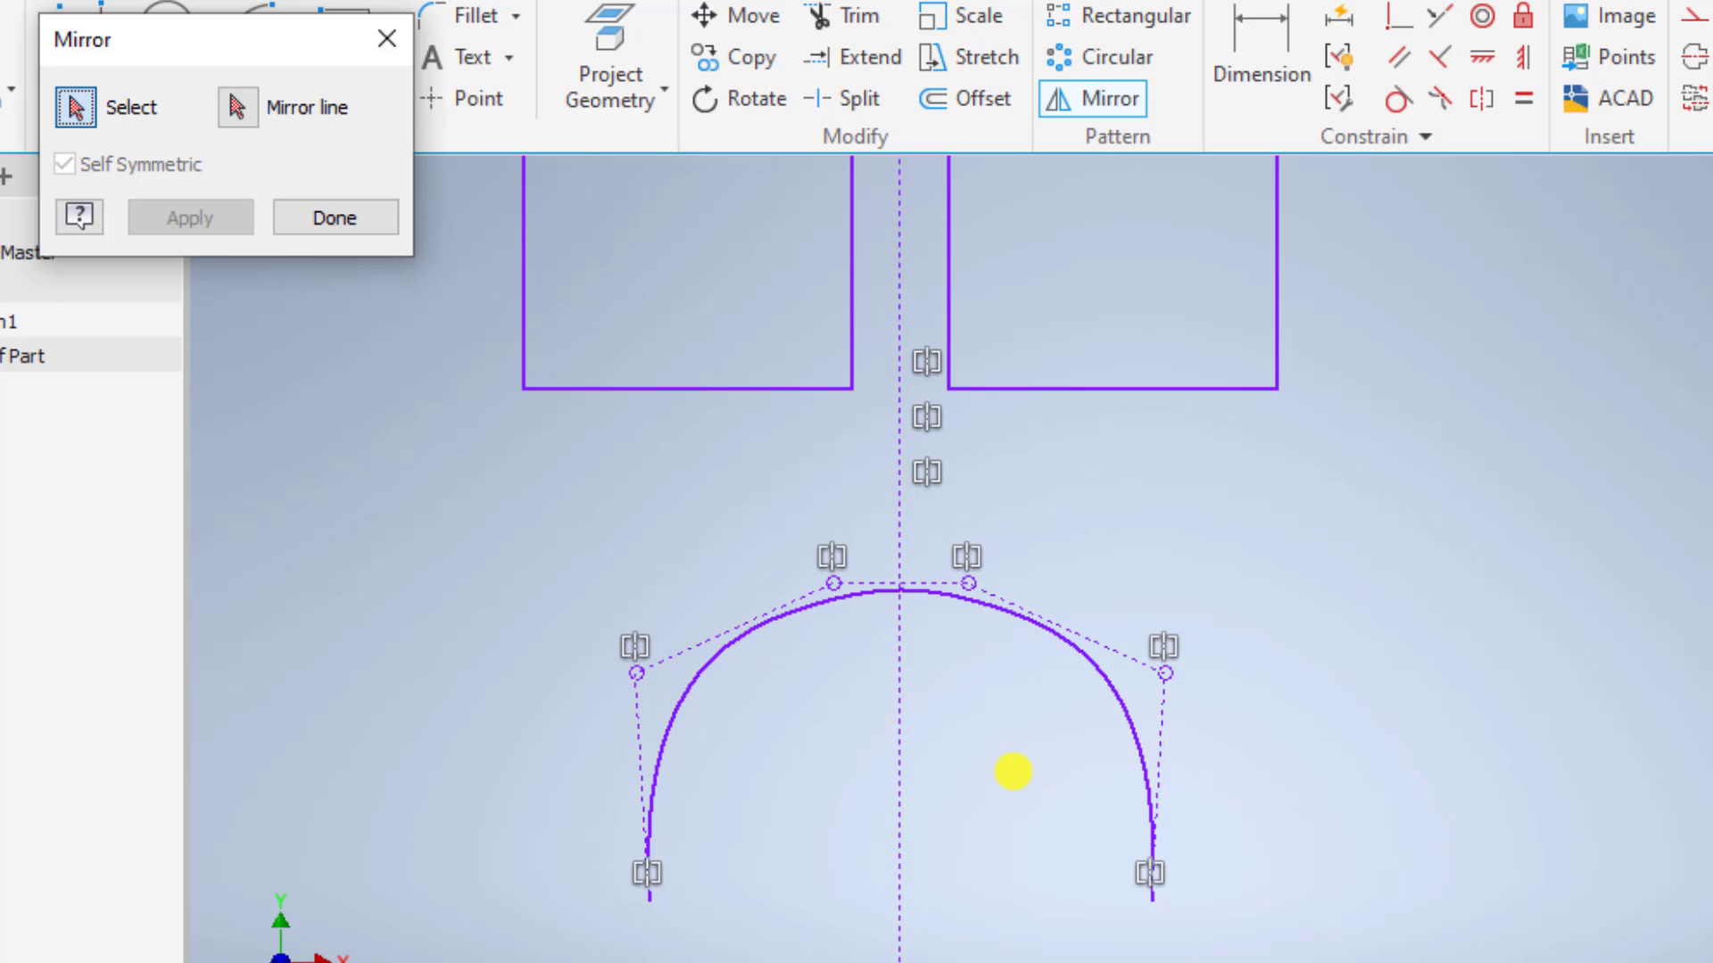
{"action": "left_click", "coordinate": [335, 217]}
{"action": "key", "text": "ctrl+z"}
{"action": "key", "text": "ctrl+z"}
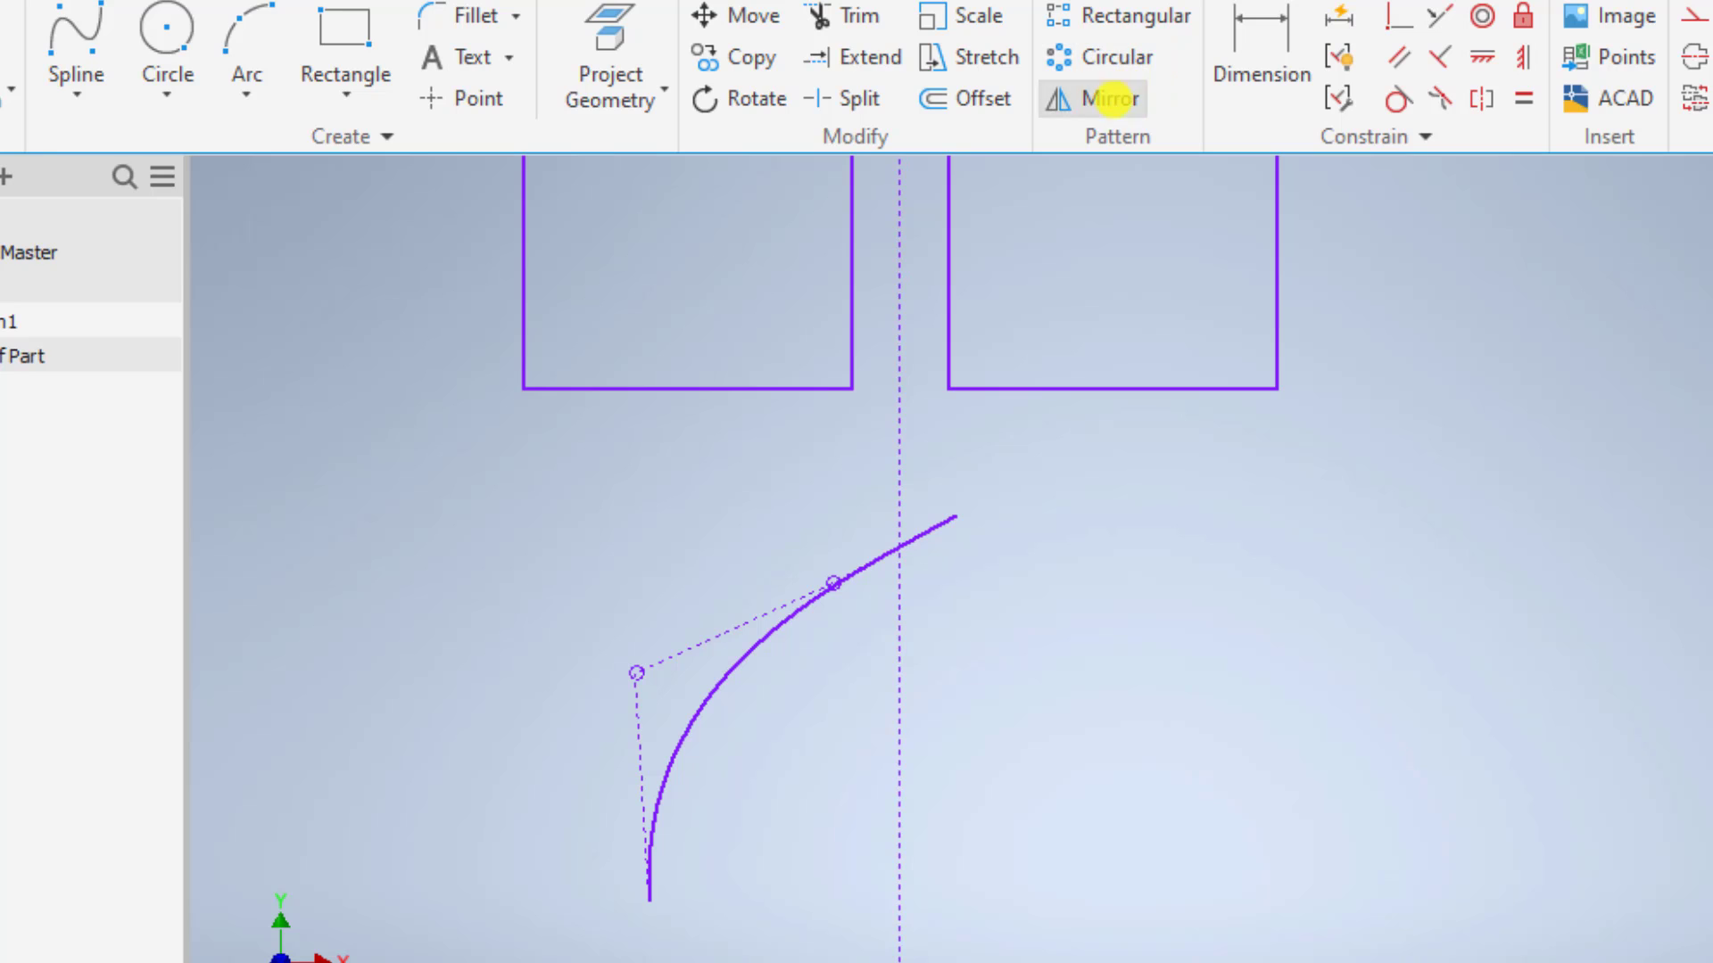
Step: Mirror the spline across the vertical construction line with Self Symmetric turned off and leave the Mirror command
{"action": "left_click", "coordinate": [1106, 98]}
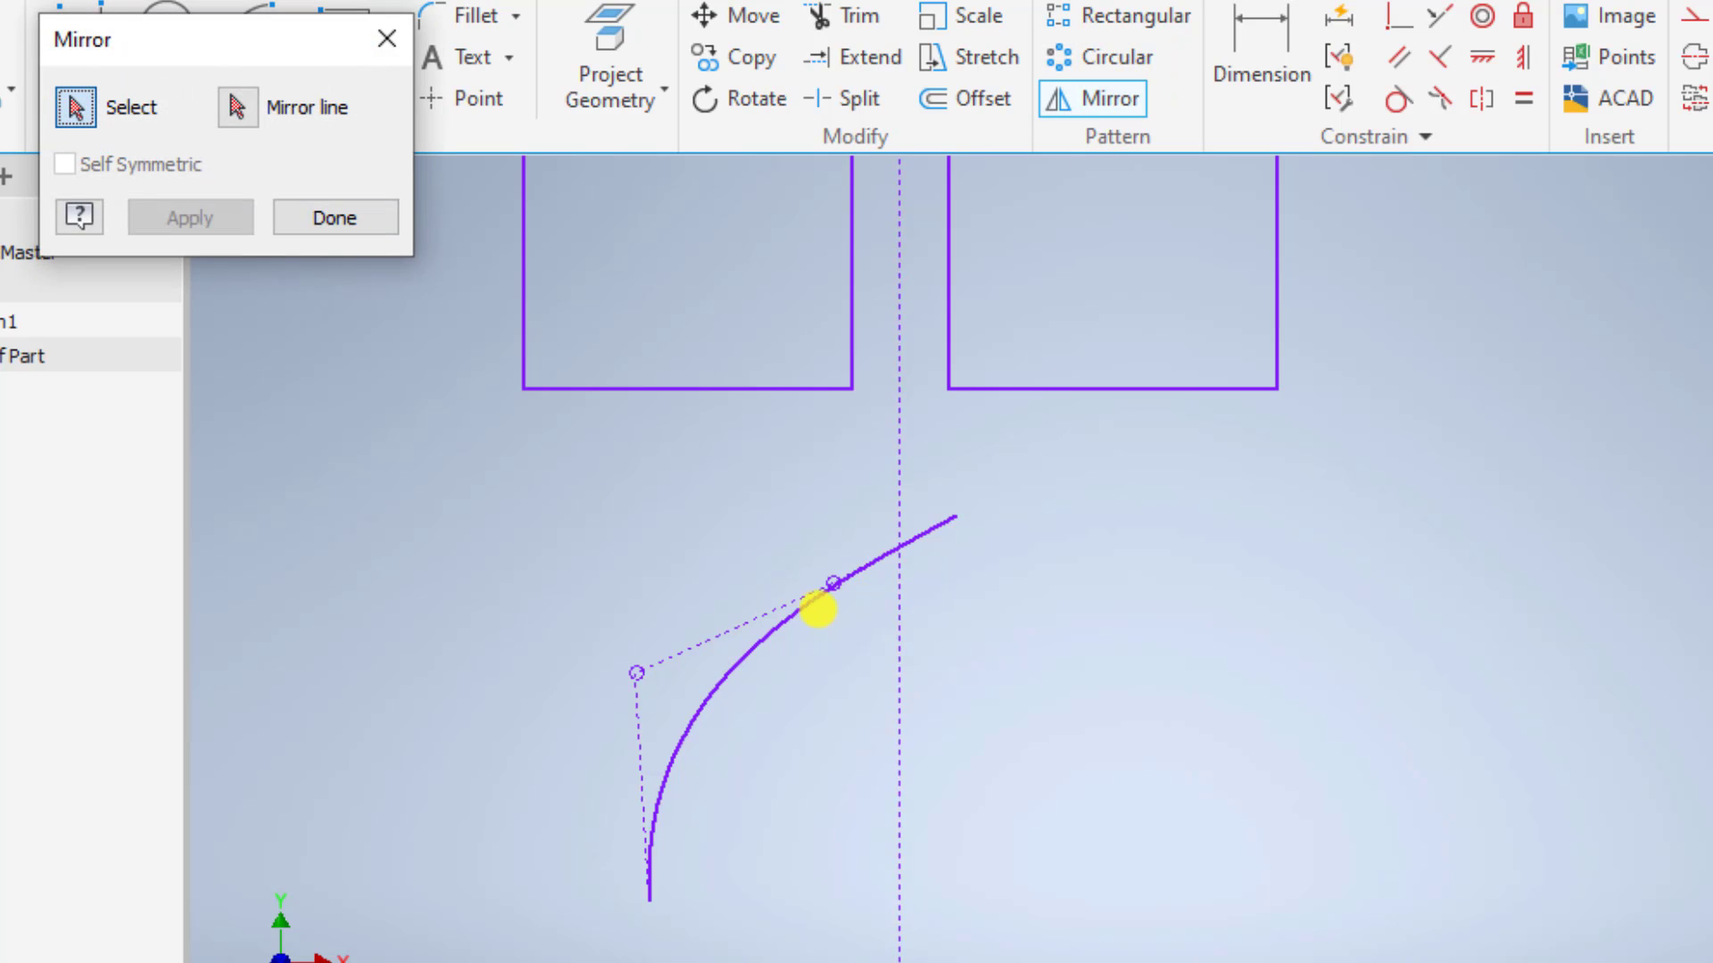
{"action": "left_click", "coordinate": [811, 598]}
{"action": "left_click", "coordinate": [237, 107]}
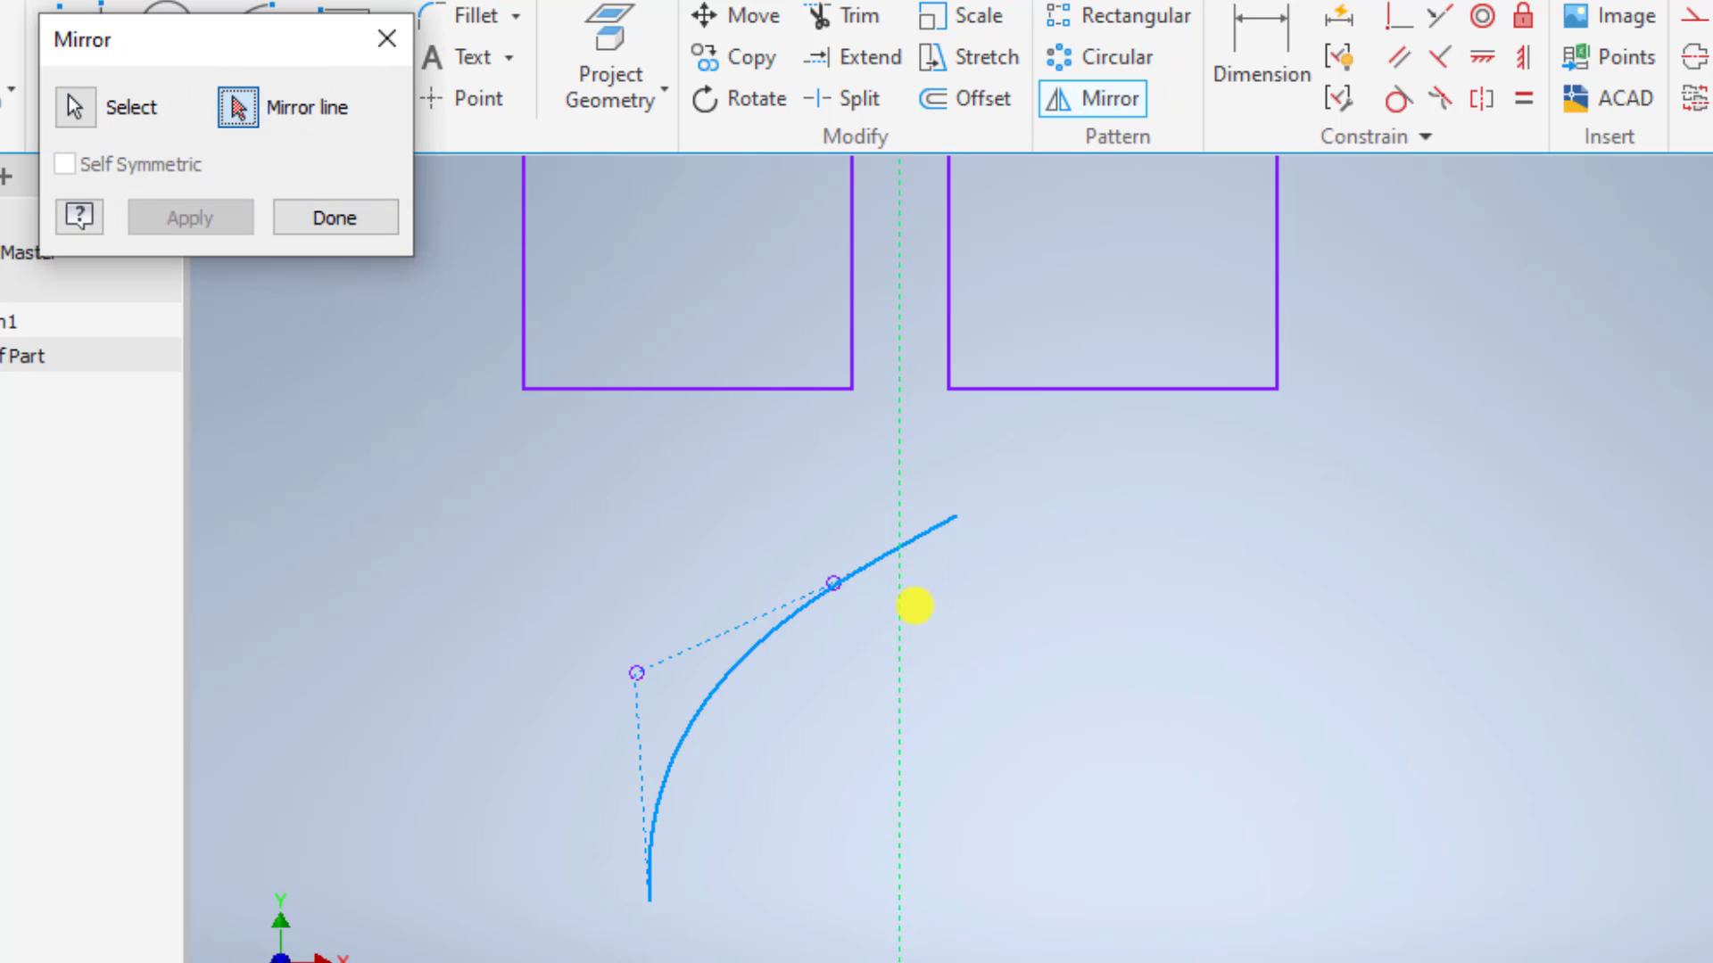
{"action": "left_click", "coordinate": [901, 643]}
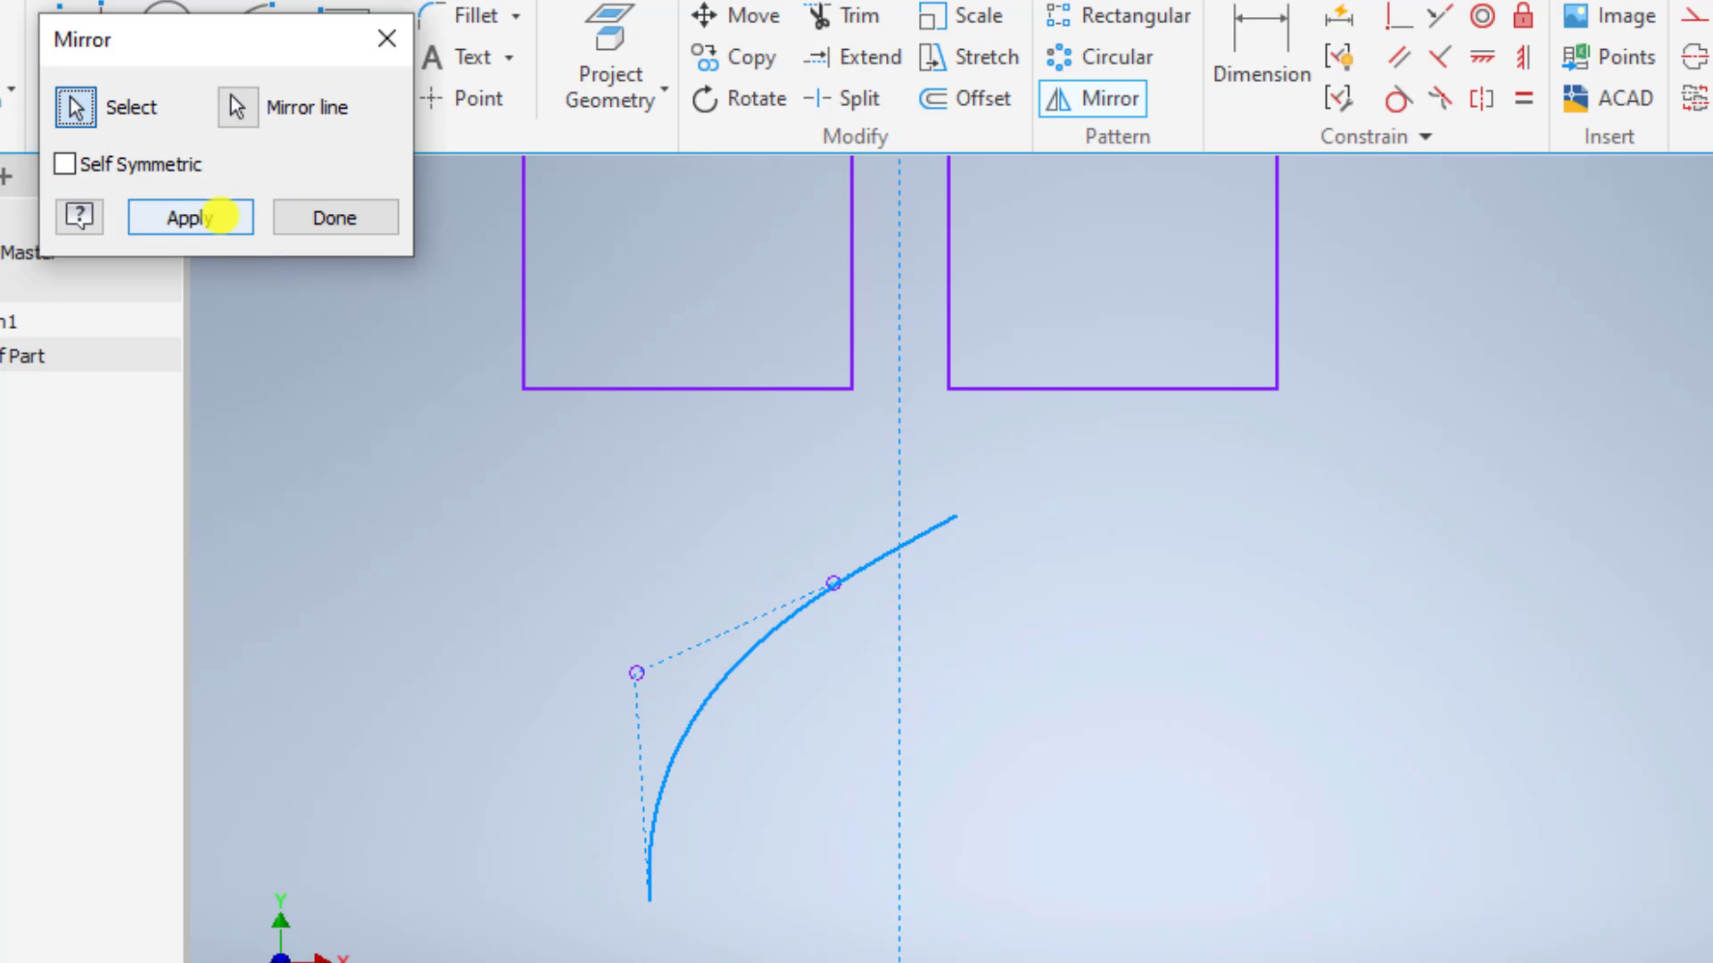
{"action": "left_click", "coordinate": [218, 217]}
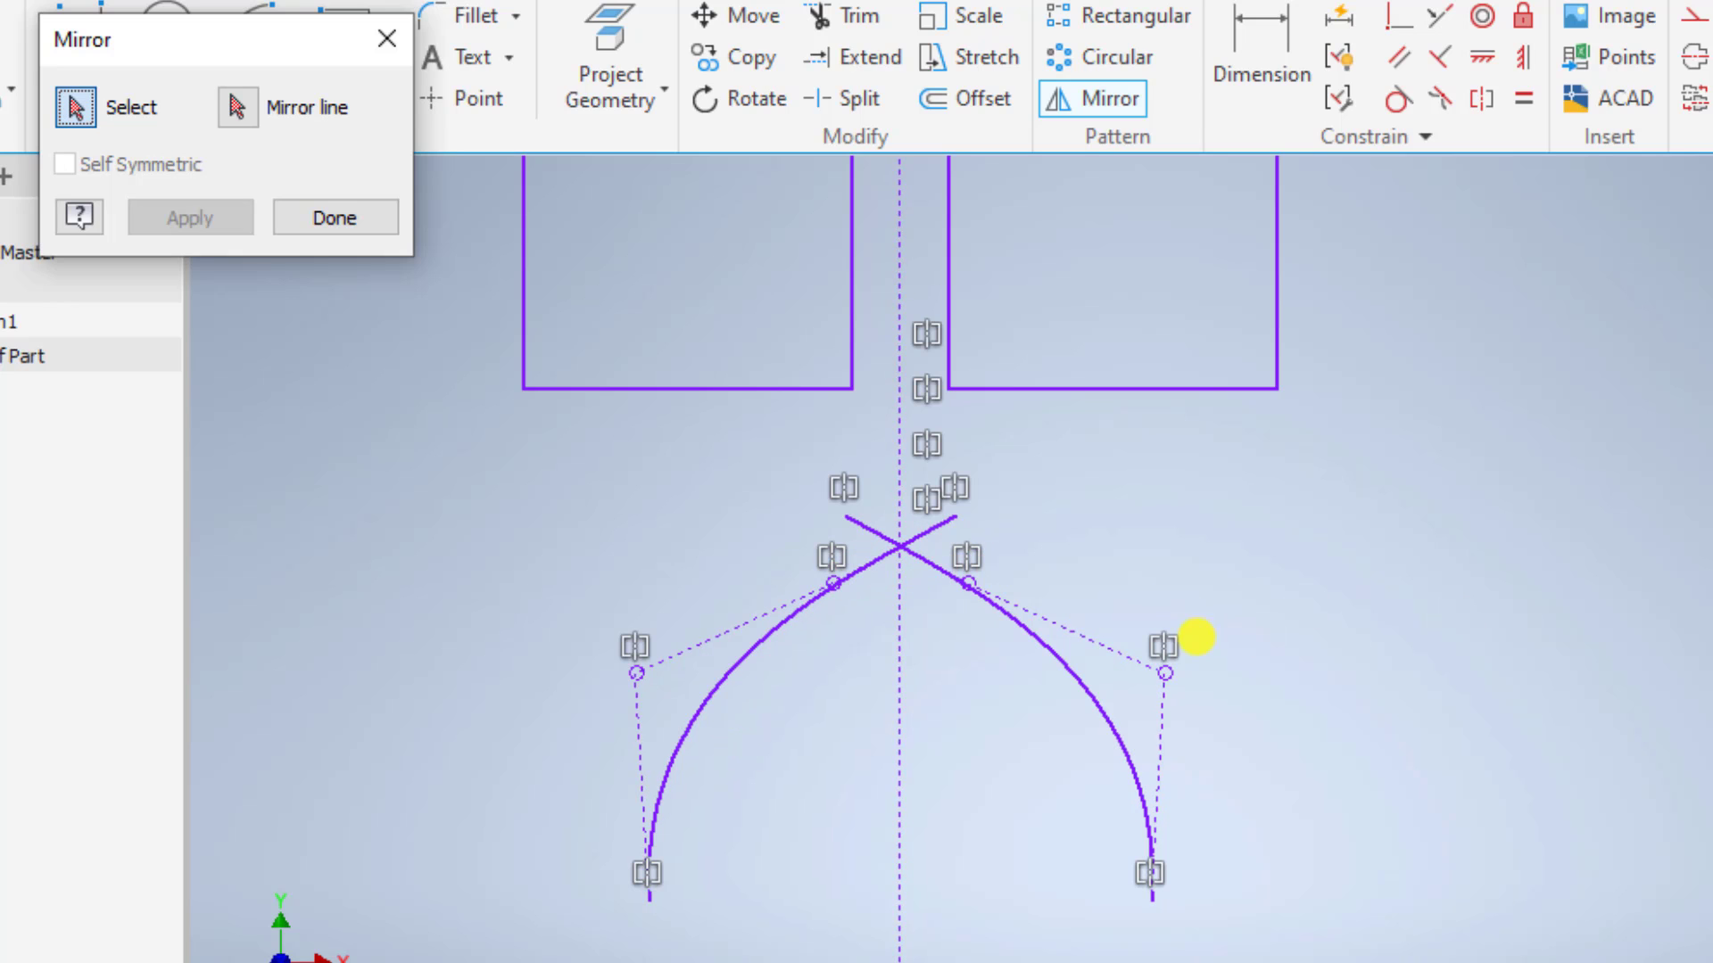
{"action": "scroll", "coordinate": [893, 614], "scroll_direction": "up", "scroll_amount": 3}
{"action": "scroll", "coordinate": [883, 593], "scroll_direction": "down", "scroll_amount": 4}
{"action": "key", "text": "Escape"}
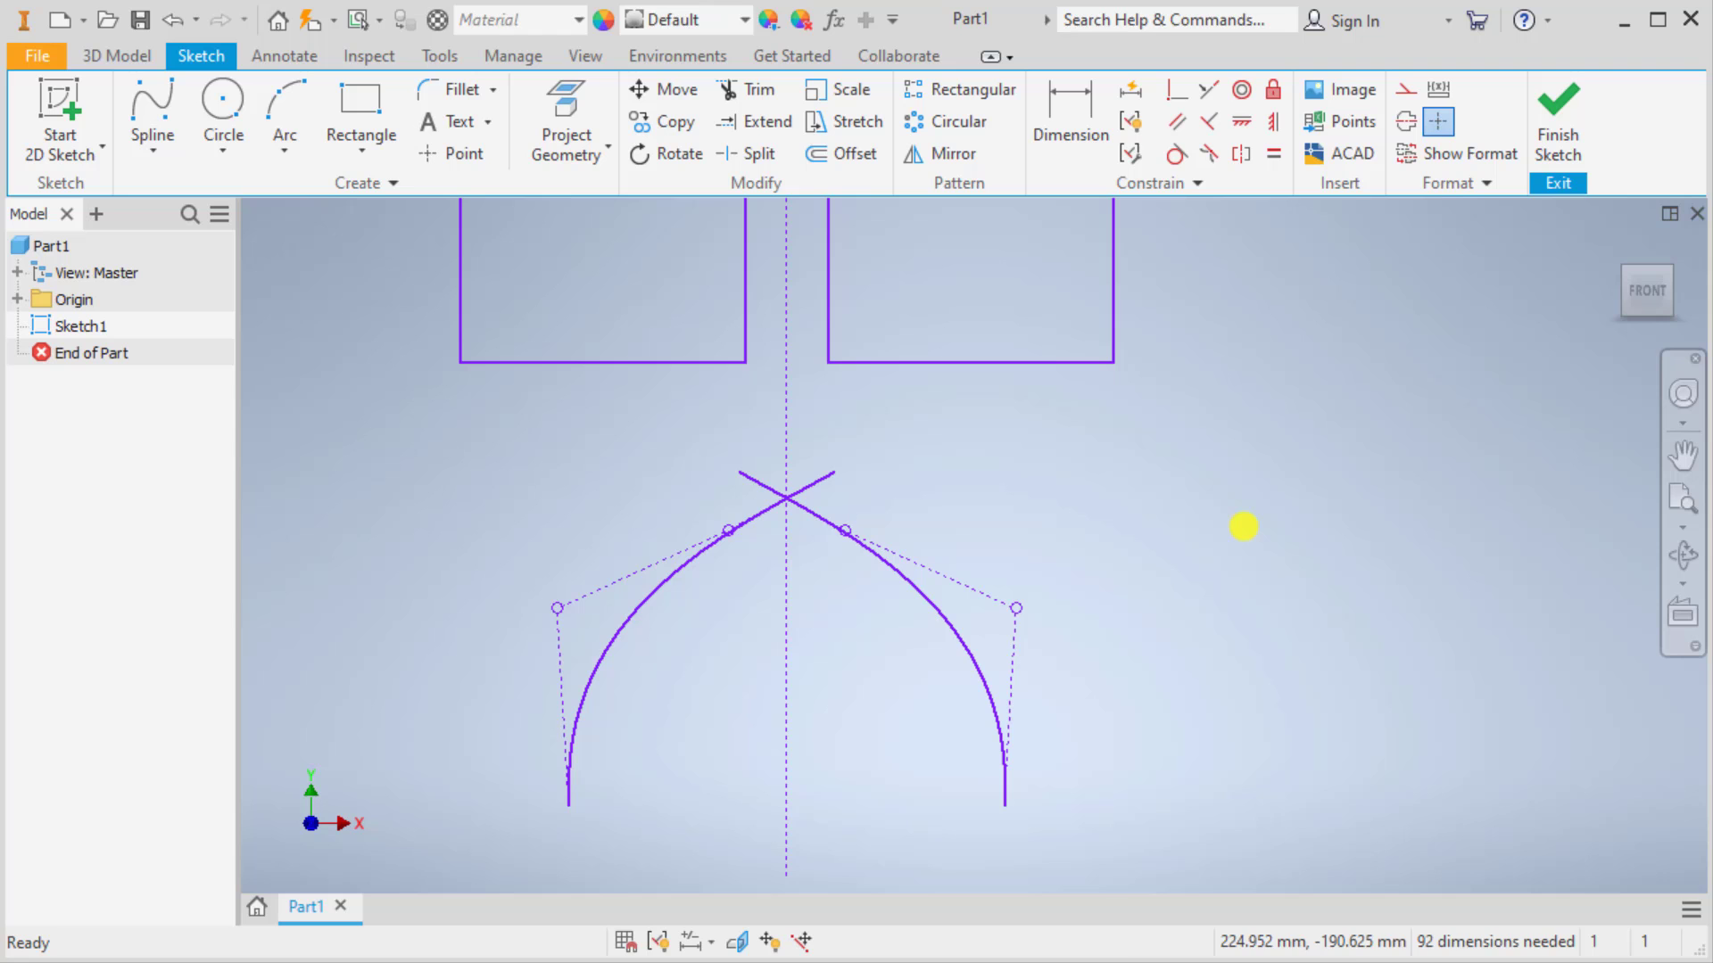
{"action": "right_click", "coordinate": [1242, 527]}
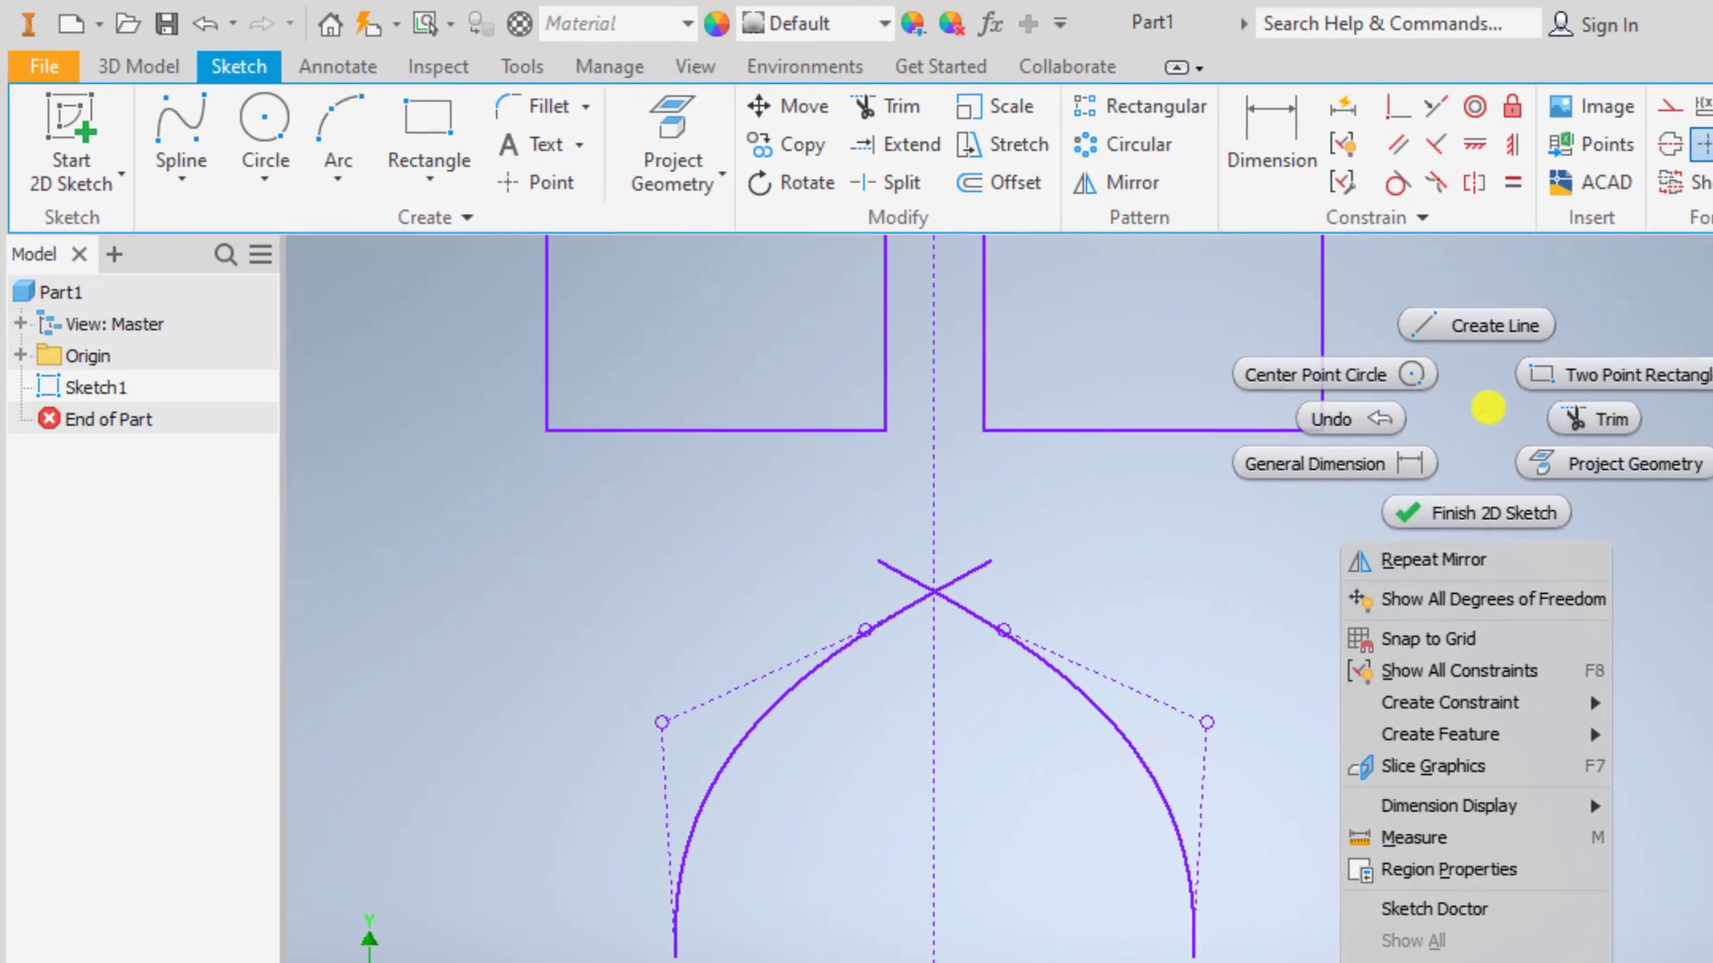
{"action": "left_click", "coordinate": [1564, 459]}
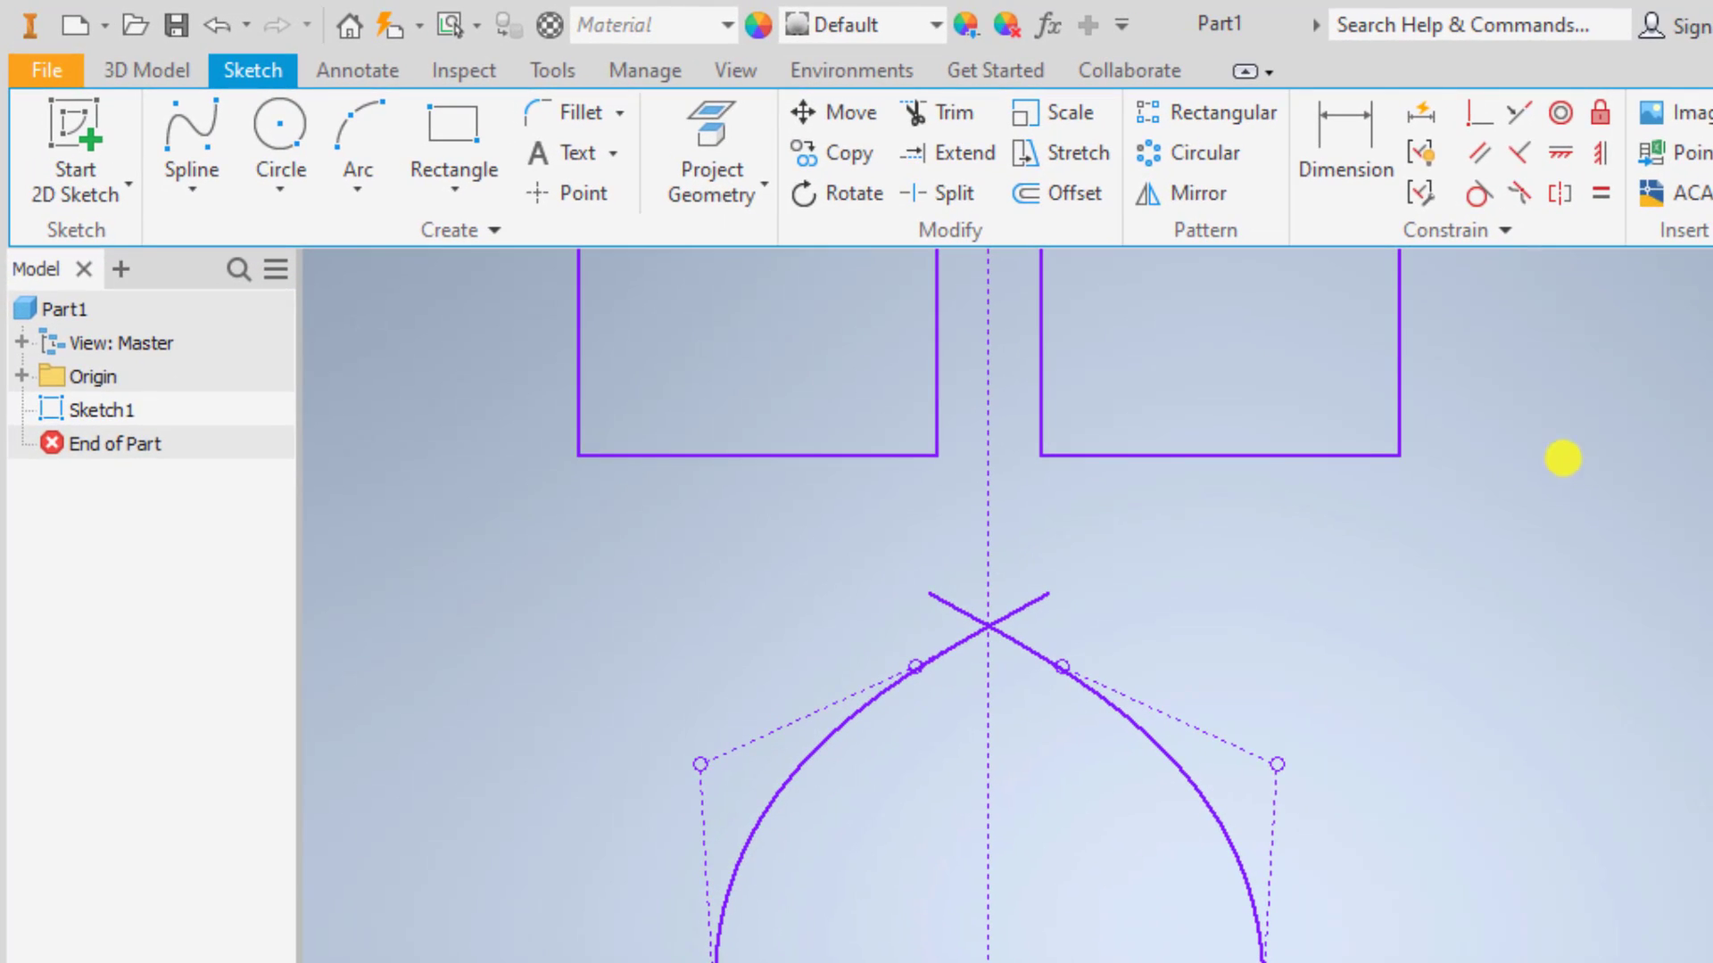